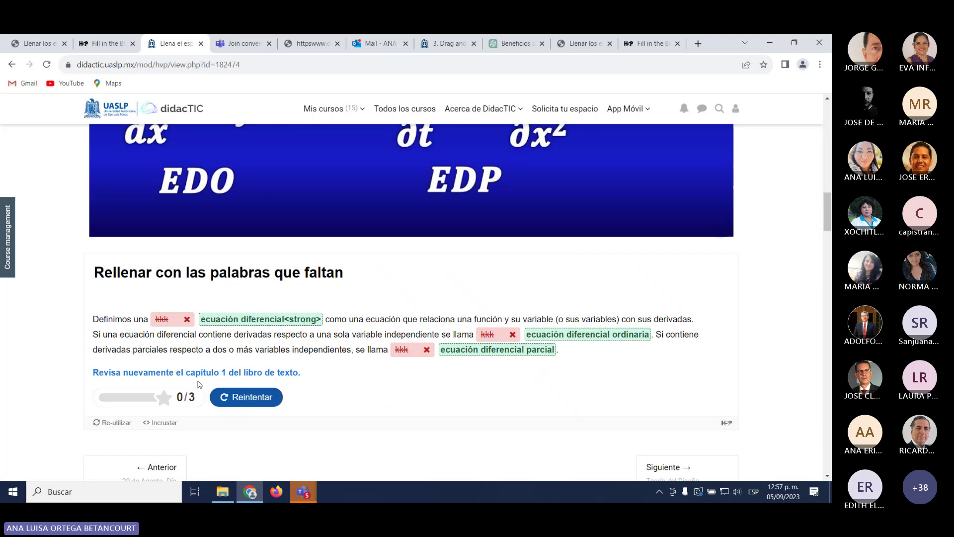
Step: Return to the course section and open the settings of the activity "Llena el espacio. Ecuaciones diferenciales"
{"action": "left_click", "coordinate": [254, 401]}
{"action": "scroll", "coordinate": [255, 401], "scroll_direction": "up", "scroll_amount": 10}
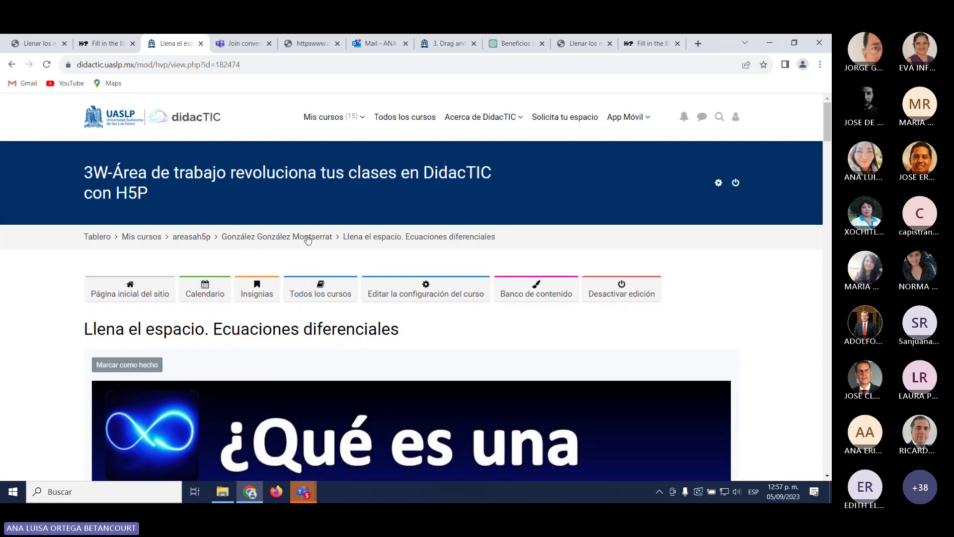
{"action": "left_click", "coordinate": [276, 242]}
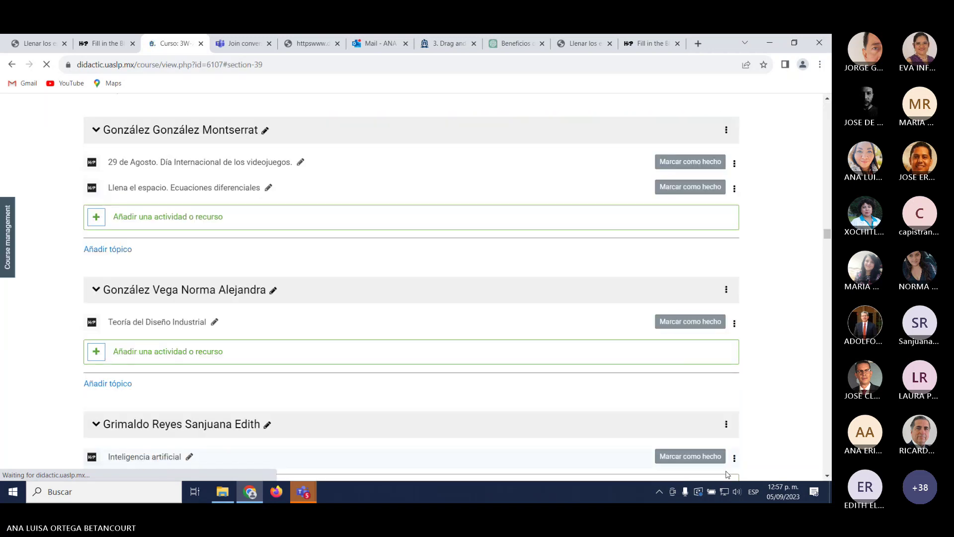
{"action": "scroll", "coordinate": [405, 341], "scroll_direction": "up", "scroll_amount": 4}
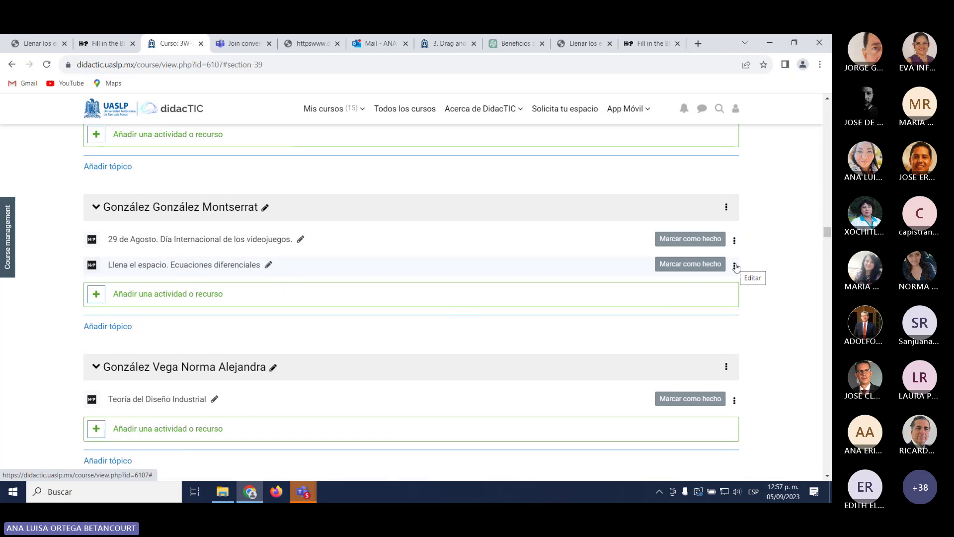
{"action": "left_click", "coordinate": [735, 266]}
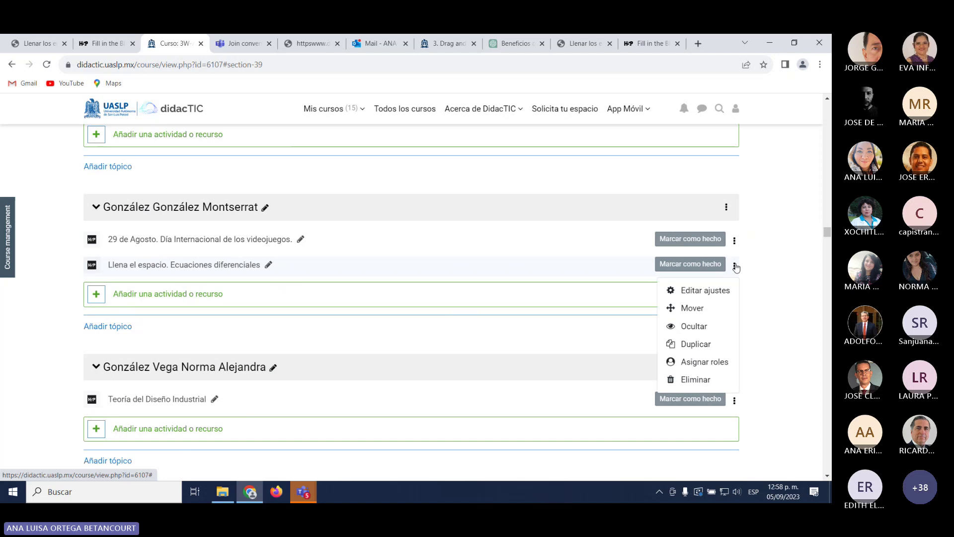
{"action": "left_click", "coordinate": [717, 296]}
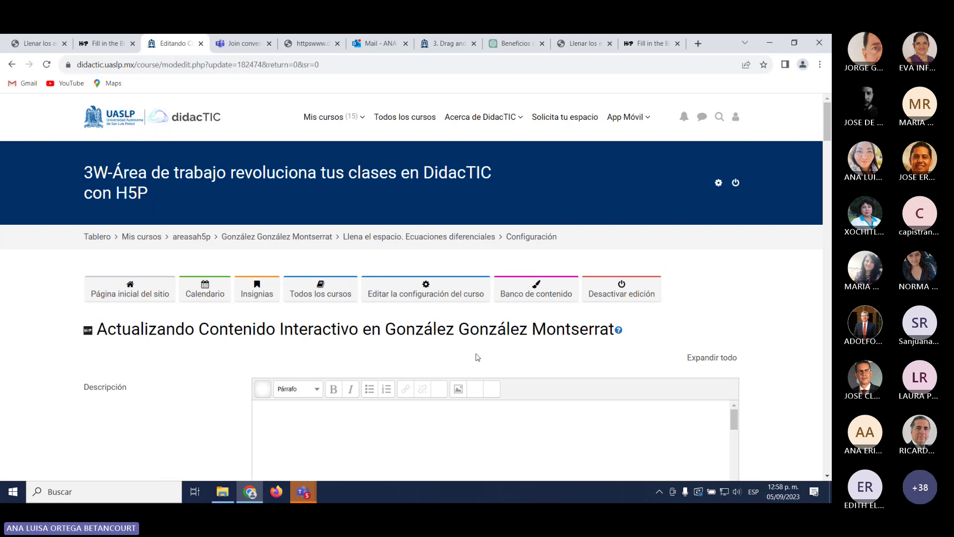
Step: Apply bold to the entire text under Línea de texto and remove it again to clear the stray strong formatting
{"action": "scroll", "coordinate": [314, 300], "scroll_direction": "down", "scroll_amount": 3}
{"action": "scroll", "coordinate": [314, 299], "scroll_direction": "down", "scroll_amount": 9}
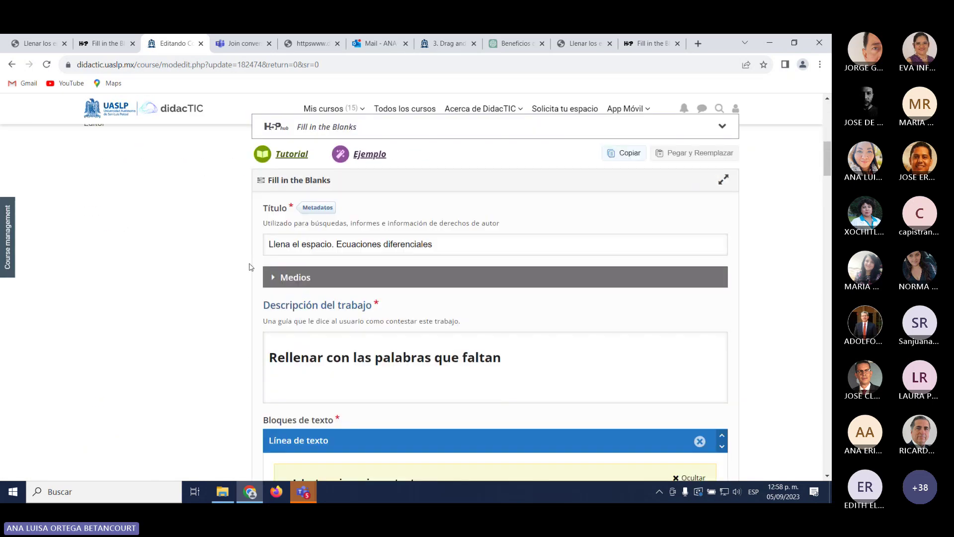
{"action": "scroll", "coordinate": [254, 230], "scroll_direction": "down", "scroll_amount": 3}
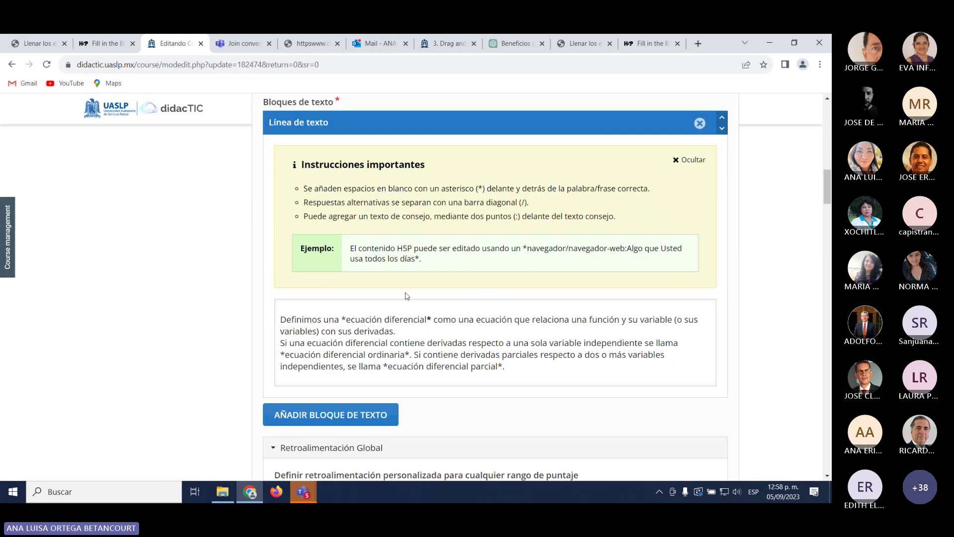
{"action": "left_click", "coordinate": [432, 320]}
{"action": "left_click_drag", "start_coordinate": [470, 337], "coordinate": [290, 346]}
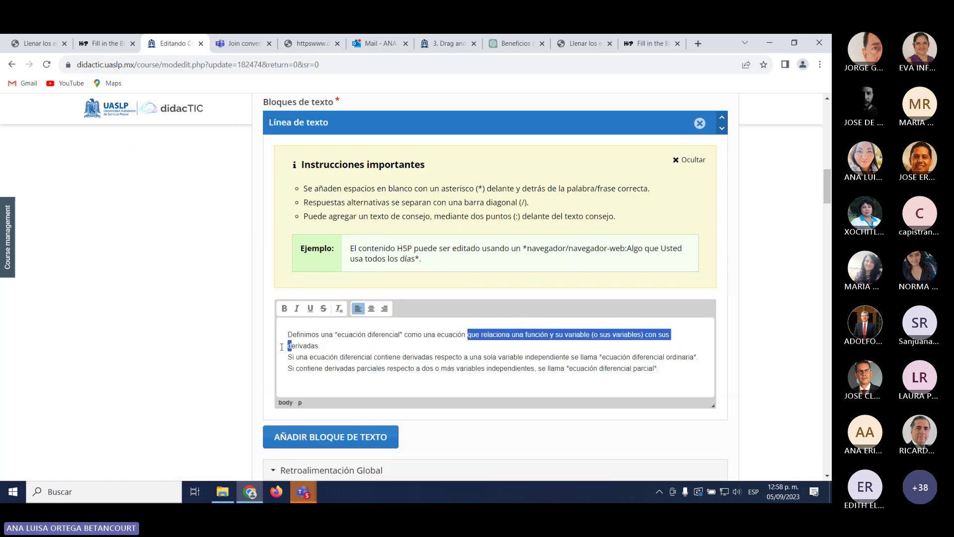
{"action": "left_click_drag", "start_coordinate": [660, 368], "coordinate": [257, 329]}
{"action": "left_click", "coordinate": [284, 309]}
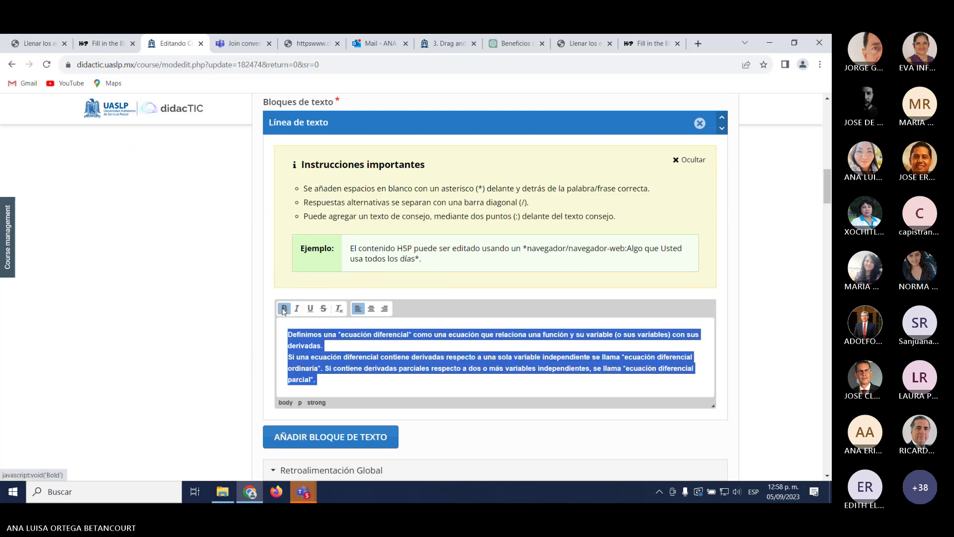
{"action": "left_click", "coordinate": [284, 309]}
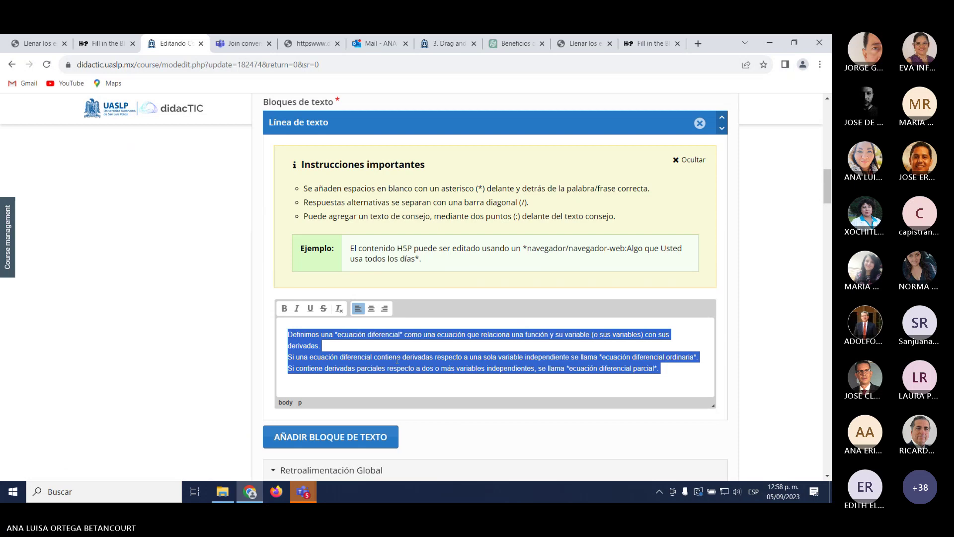
{"action": "left_click", "coordinate": [495, 371]}
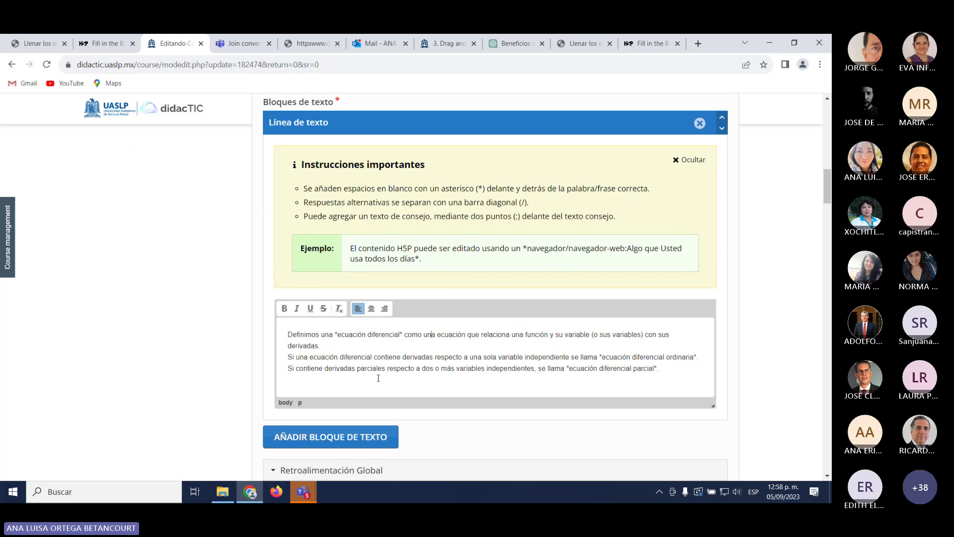
{"action": "left_click", "coordinate": [679, 372]}
Step: Save the activity's changes and return to the course
{"action": "scroll", "coordinate": [422, 431], "scroll_direction": "down", "scroll_amount": 7}
{"action": "scroll", "coordinate": [377, 410], "scroll_direction": "down", "scroll_amount": 4}
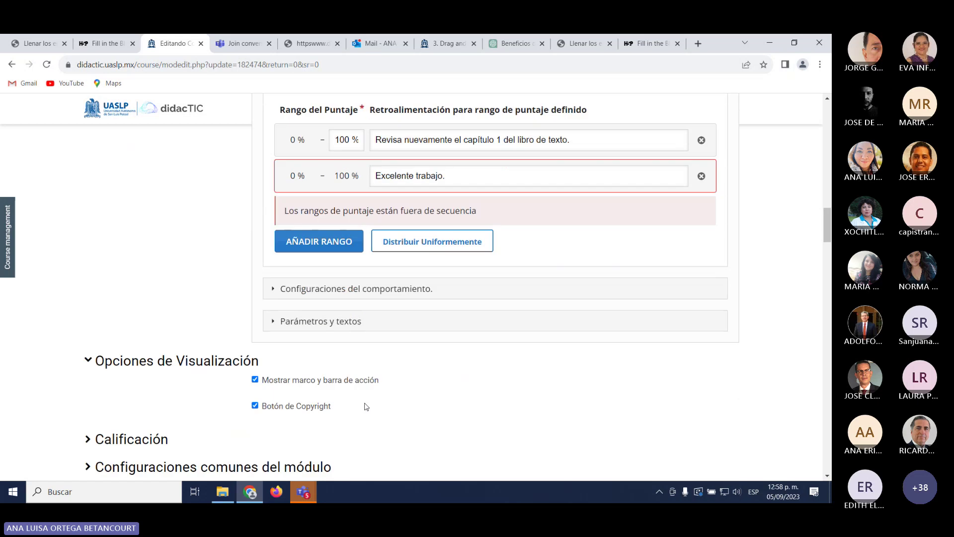
{"action": "scroll", "coordinate": [332, 409], "scroll_direction": "down", "scroll_amount": 4}
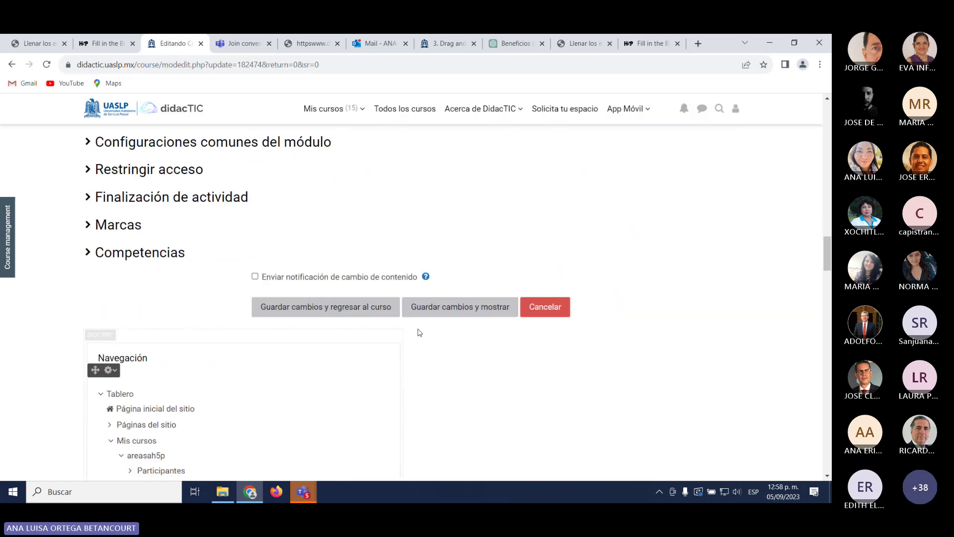
{"action": "left_click", "coordinate": [340, 310]}
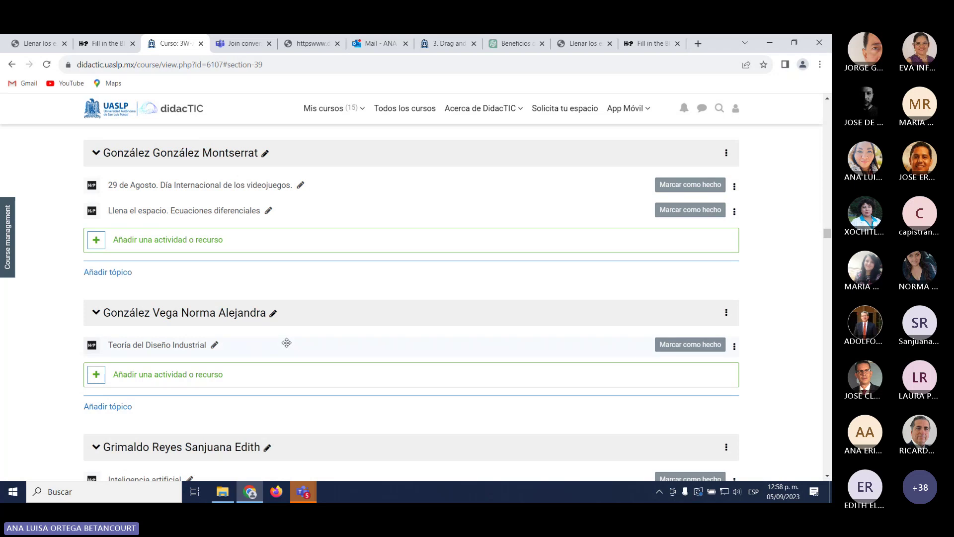
Step: Open the activity "Llena el espacio. Ecuaciones diferenciales" at its fill-in-the-blanks exercise
{"action": "scroll", "coordinate": [212, 271], "scroll_direction": "up", "scroll_amount": 1}
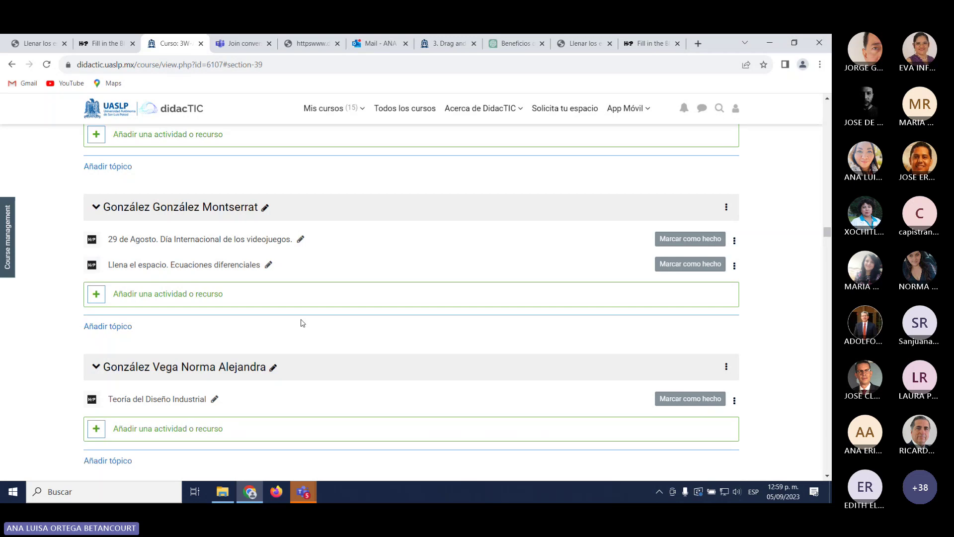
{"action": "left_click", "coordinate": [225, 268]}
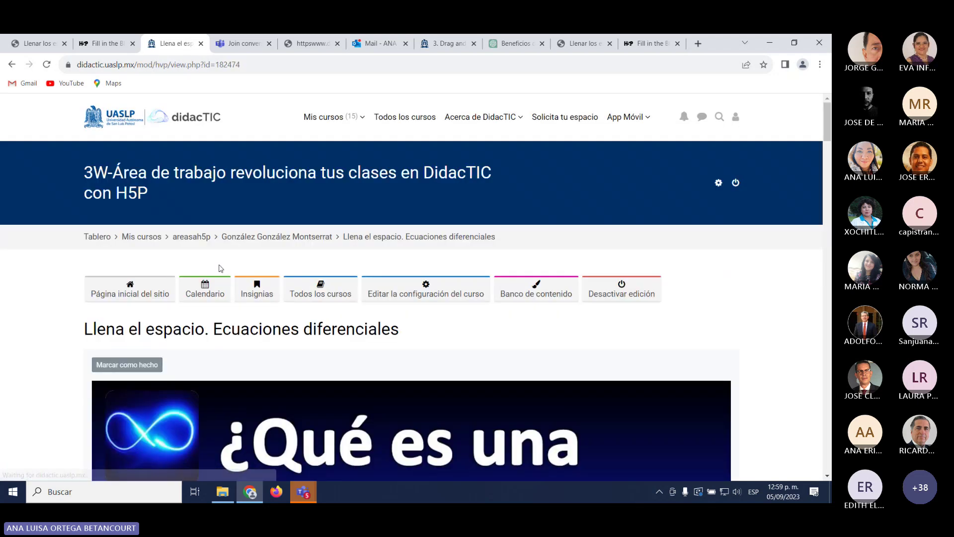
{"action": "scroll", "coordinate": [221, 278], "scroll_direction": "down", "scroll_amount": 13}
{"action": "scroll", "coordinate": [222, 285], "scroll_direction": "down", "scroll_amount": 10}
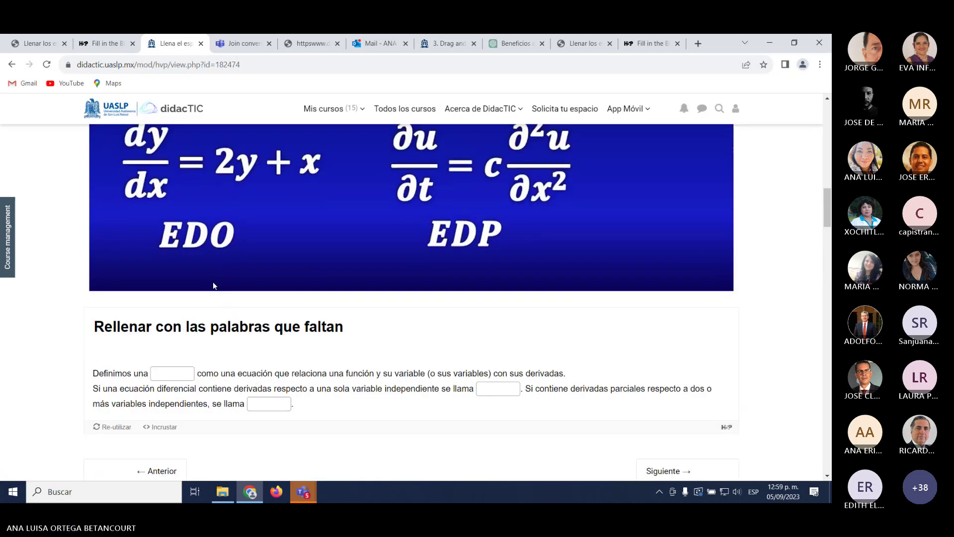
Step: Test the exercise by filling its three blanks with ppp, pppp and pppp, and review the answer feedback
{"action": "left_click", "coordinate": [178, 266]}
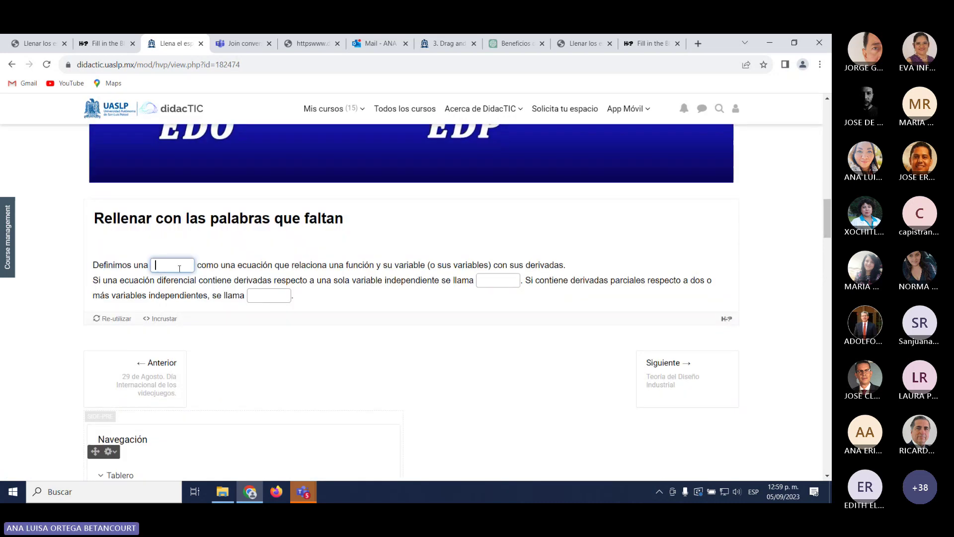
{"action": "type", "text": "ppp"}
{"action": "key", "text": "Tab"}
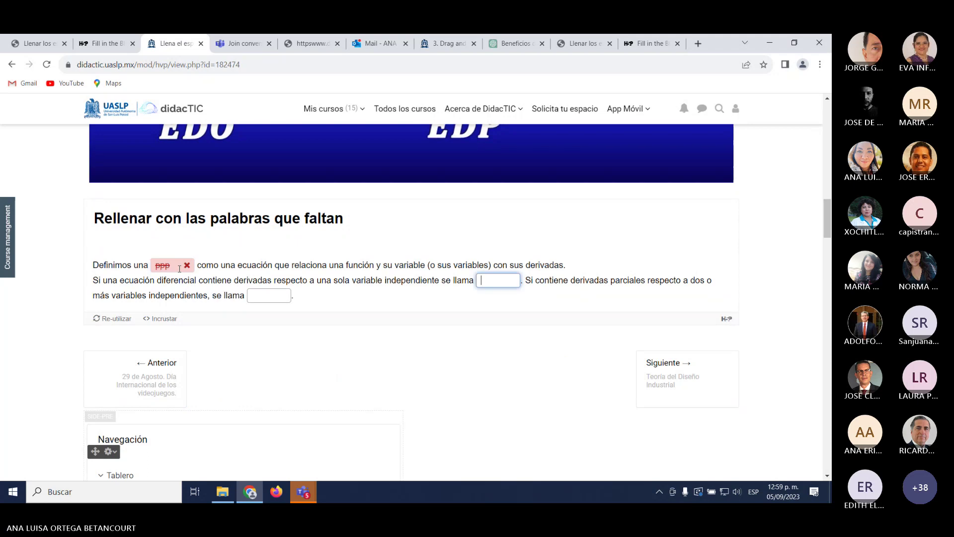
{"action": "type", "text": "pppp"}
{"action": "key", "text": "Tab"}
{"action": "type", "text": "ppp"}
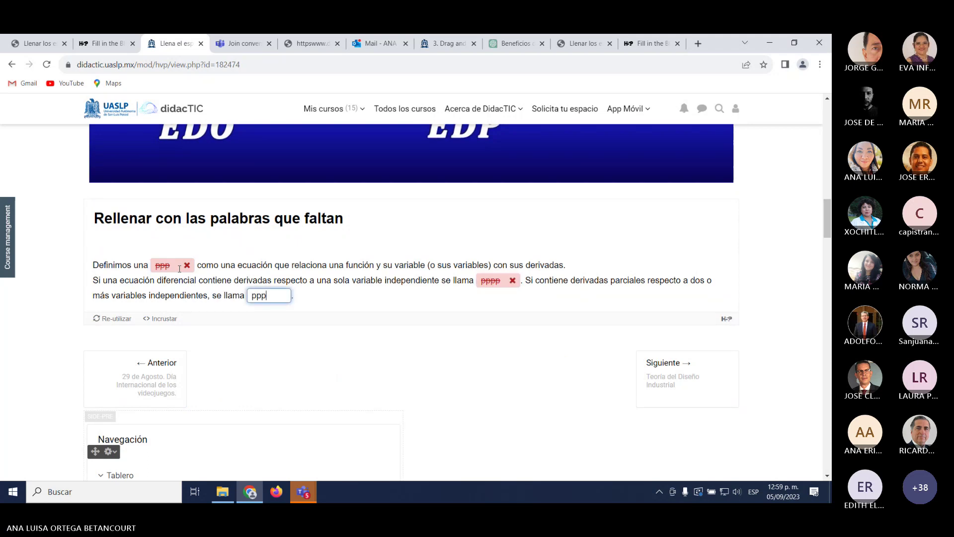
{"action": "type", "text": "p"}
{"action": "scroll", "coordinate": [169, 177], "scroll_direction": "up", "scroll_amount": 1}
{"action": "left_click", "coordinate": [169, 177]}
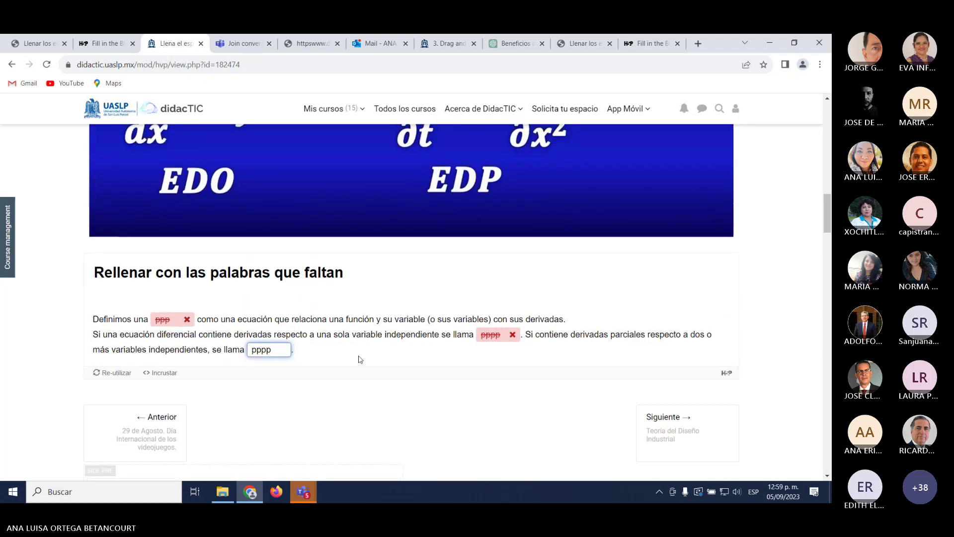
{"action": "left_click", "coordinate": [238, 401]}
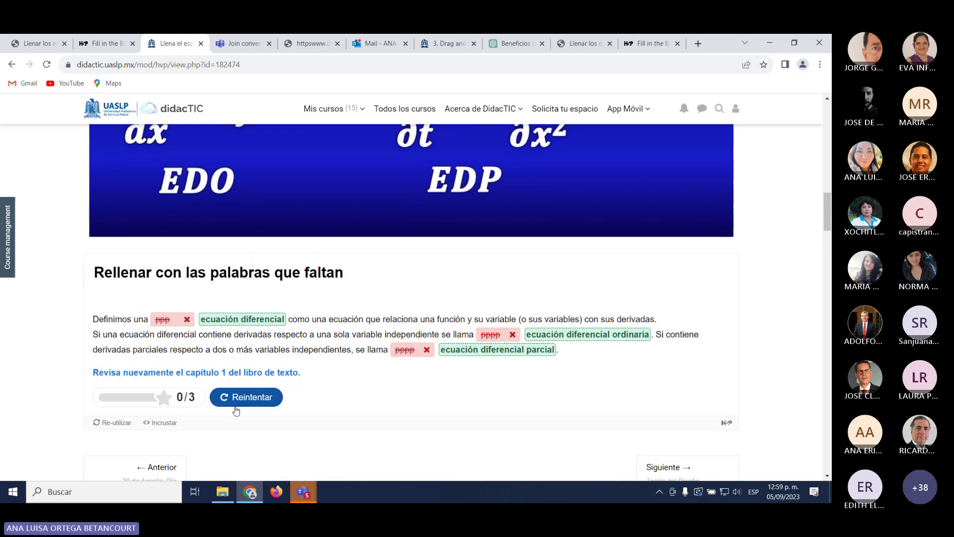
{"action": "scroll", "coordinate": [505, 398], "scroll_direction": "down", "scroll_amount": 1}
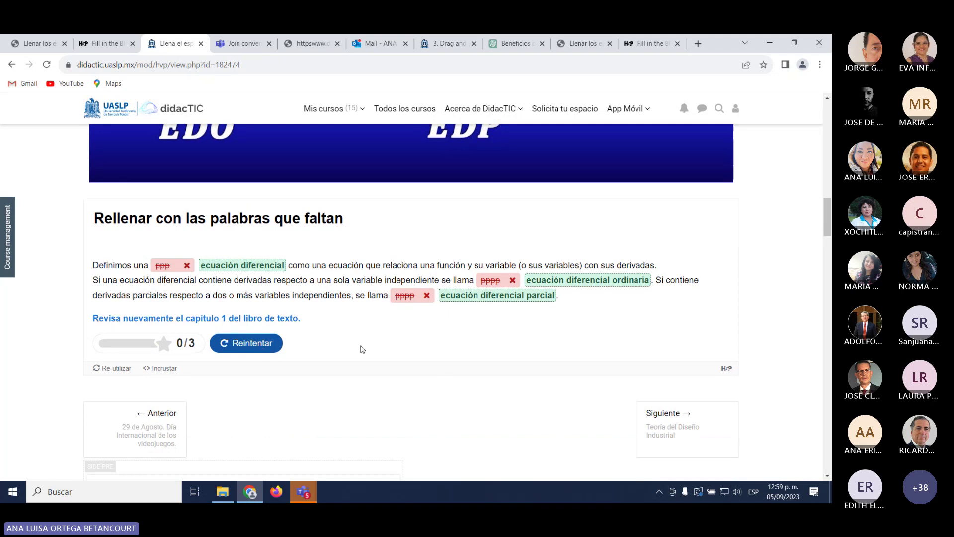
{"action": "scroll", "coordinate": [391, 357], "scroll_direction": "down", "scroll_amount": 1}
{"action": "scroll", "coordinate": [390, 357], "scroll_direction": "up", "scroll_amount": 10}
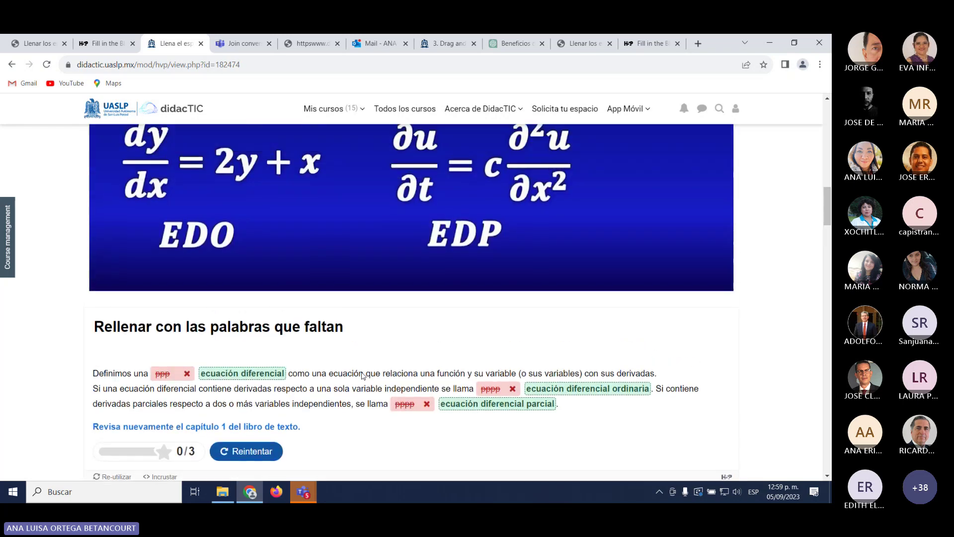
{"action": "scroll", "coordinate": [340, 389], "scroll_direction": "down", "scroll_amount": 1}
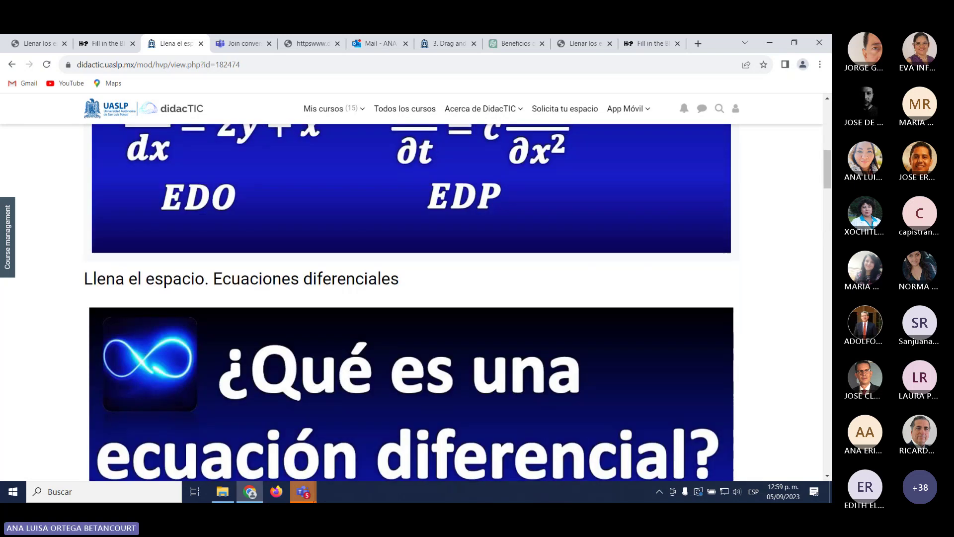
Step: Switch to the Microsoft Teams meeting, read the newest chat messages and return to the browser
{"action": "left_click", "coordinate": [303, 492]}
{"action": "left_click", "coordinate": [336, 457]}
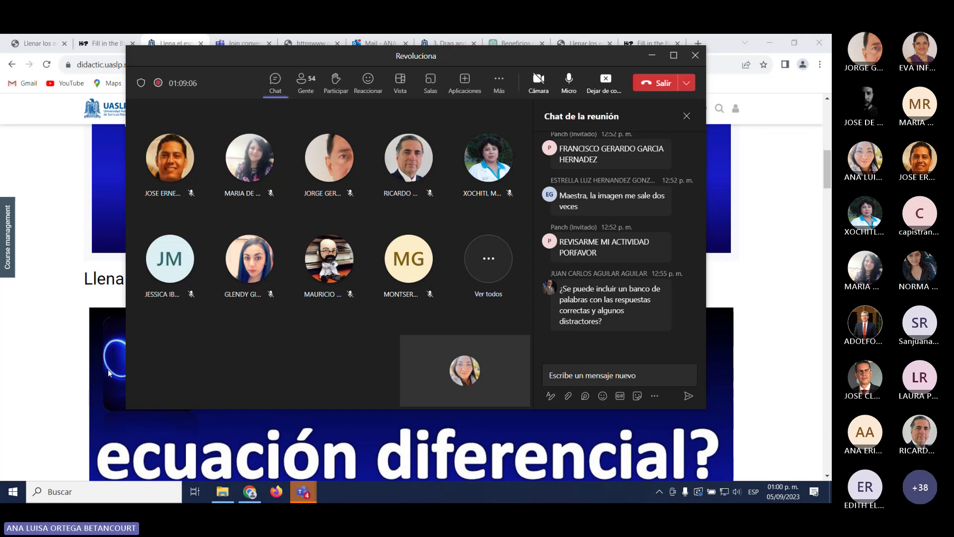
{"action": "scroll", "coordinate": [108, 369], "scroll_direction": "down", "scroll_amount": 3}
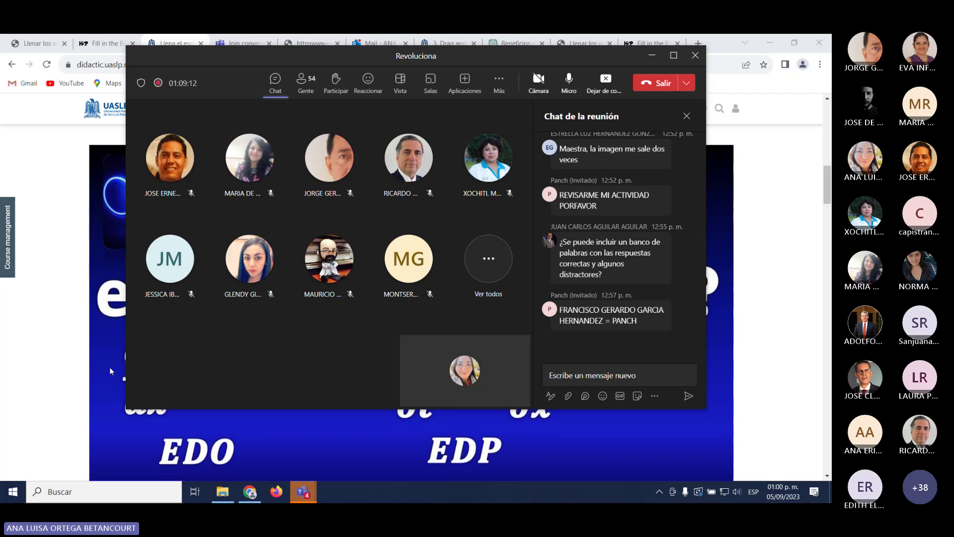
{"action": "left_click", "coordinate": [110, 367]}
Step: Reload the activity page and go back to the course section that contains it
{"action": "scroll", "coordinate": [154, 221], "scroll_direction": "down", "scroll_amount": 3}
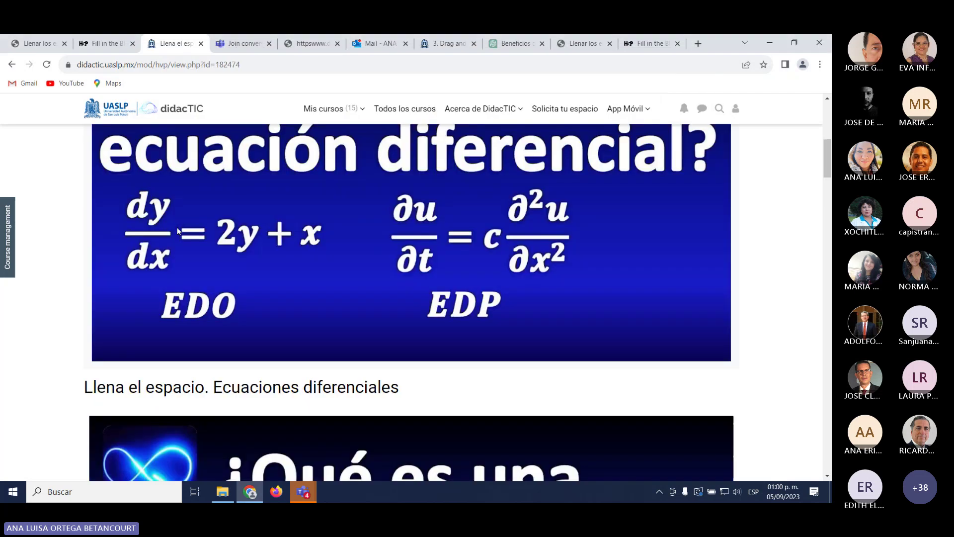
{"action": "key", "text": "F5"}
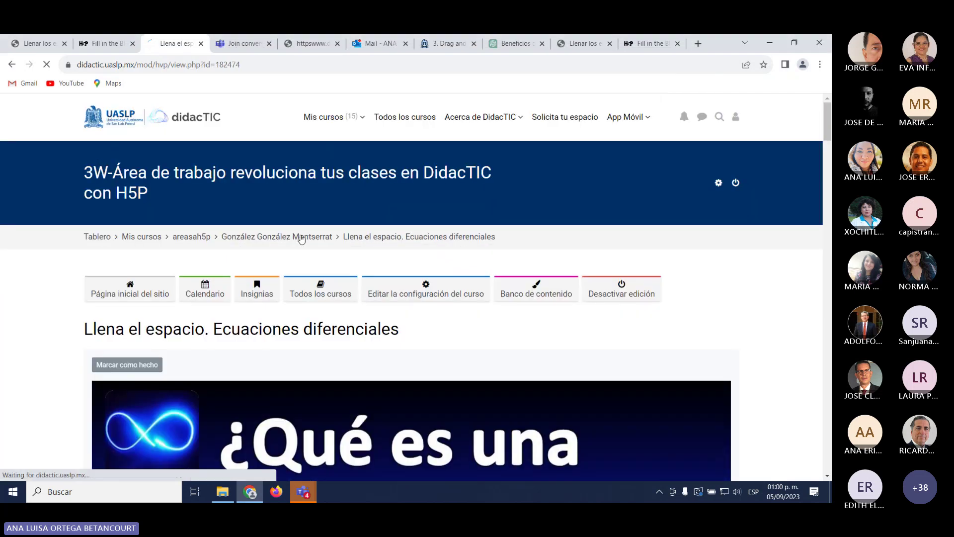
{"action": "left_click", "coordinate": [300, 236]}
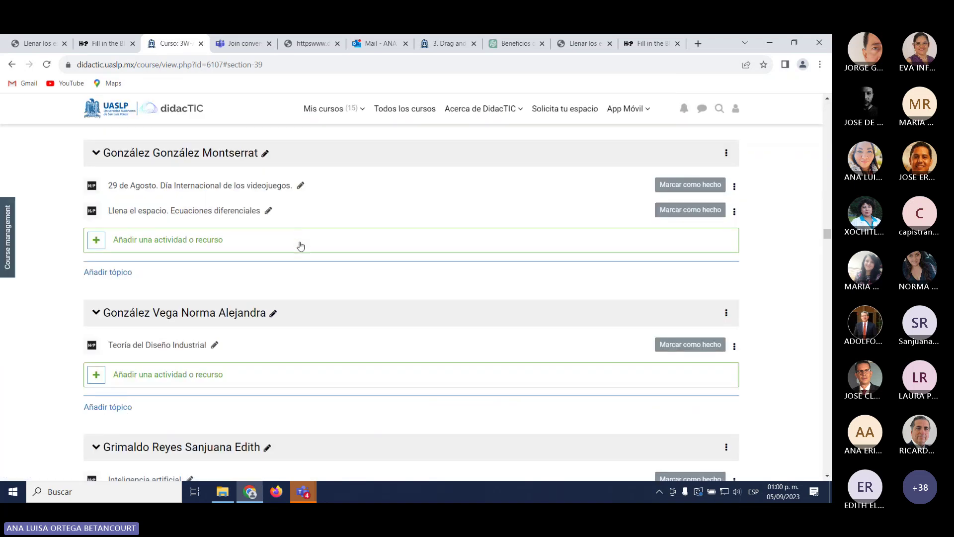
Step: Check the Microsoft Teams chat for the full name of the participant requesting a review, and return to the course page
{"action": "left_click", "coordinate": [312, 497]}
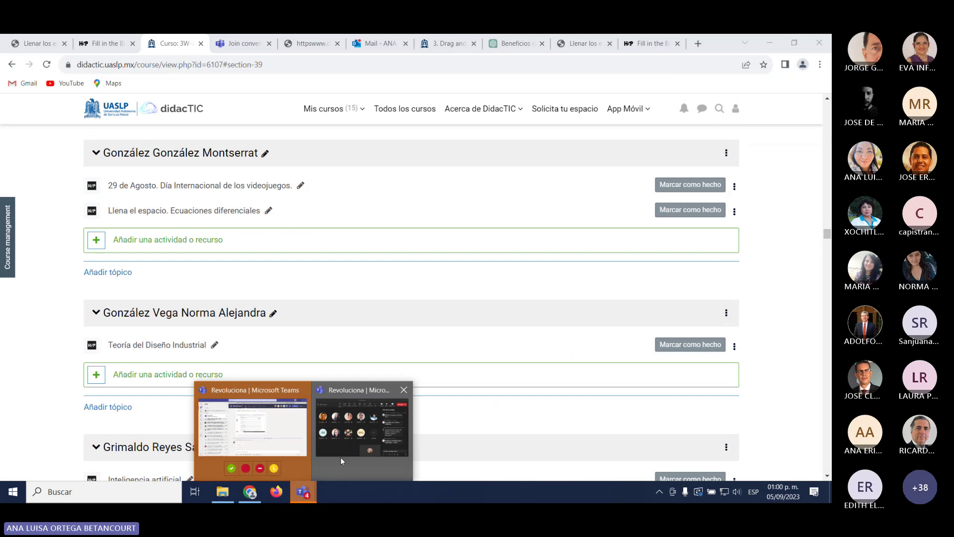
{"action": "left_click", "coordinate": [350, 443]}
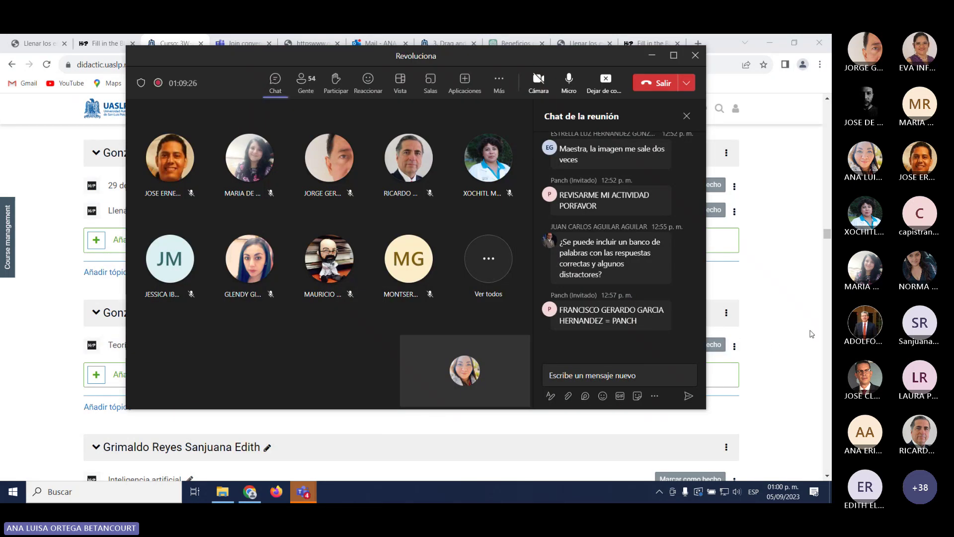
{"action": "left_click", "coordinate": [791, 331]}
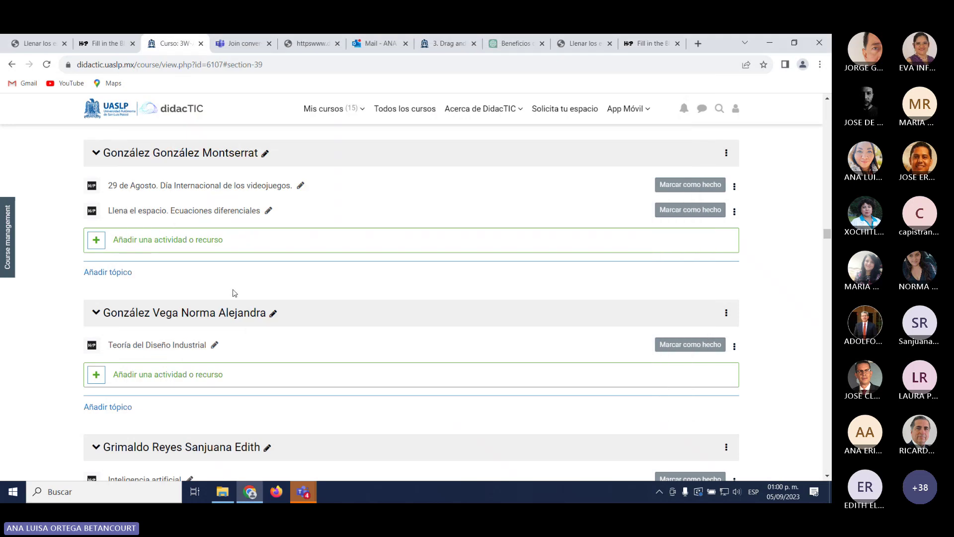
Step: Find the section of the participant requesting a review and open their FILL IN THE BLANKS activity
{"action": "scroll", "coordinate": [235, 293], "scroll_direction": "up", "scroll_amount": 3}
{"action": "scroll", "coordinate": [234, 294], "scroll_direction": "up", "scroll_amount": 9}
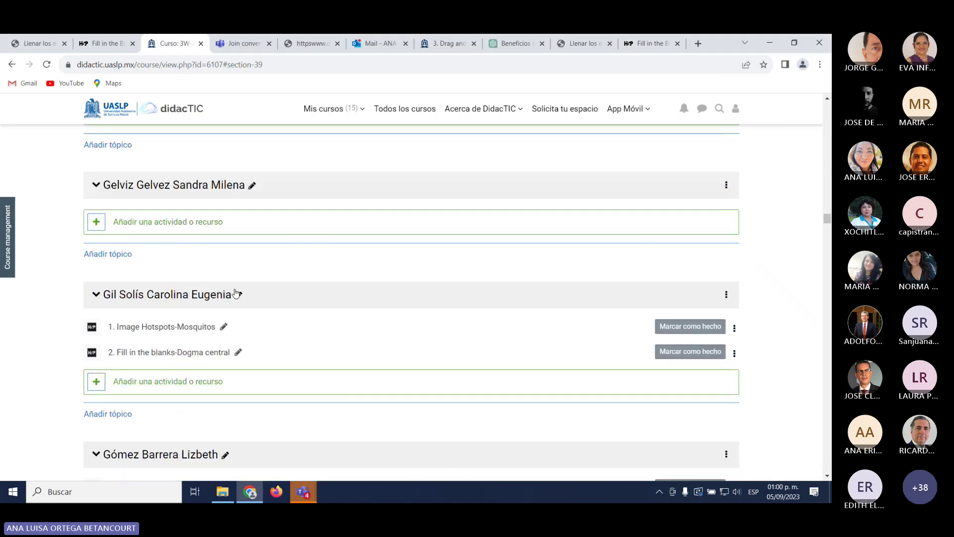
{"action": "scroll", "coordinate": [236, 293], "scroll_direction": "up", "scroll_amount": 10}
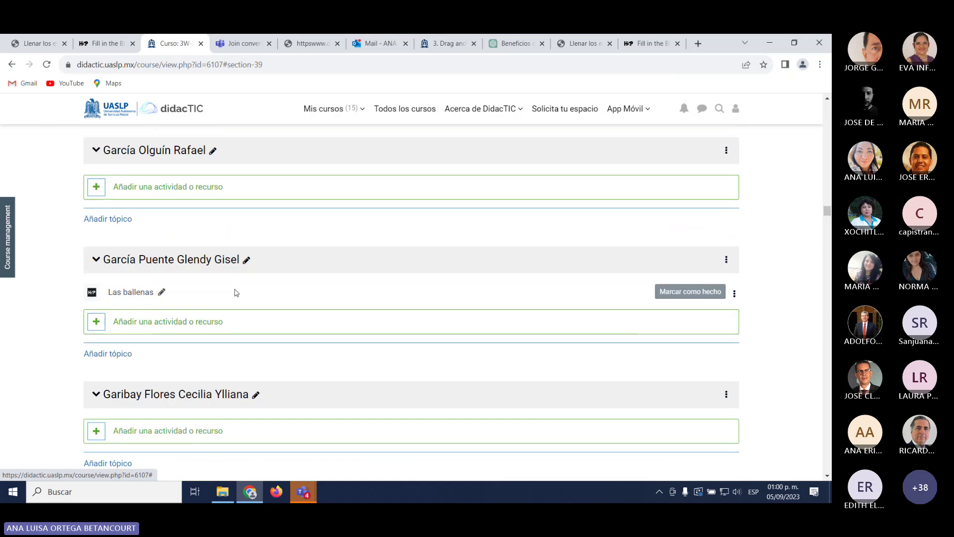
{"action": "scroll", "coordinate": [235, 293], "scroll_direction": "up", "scroll_amount": 4}
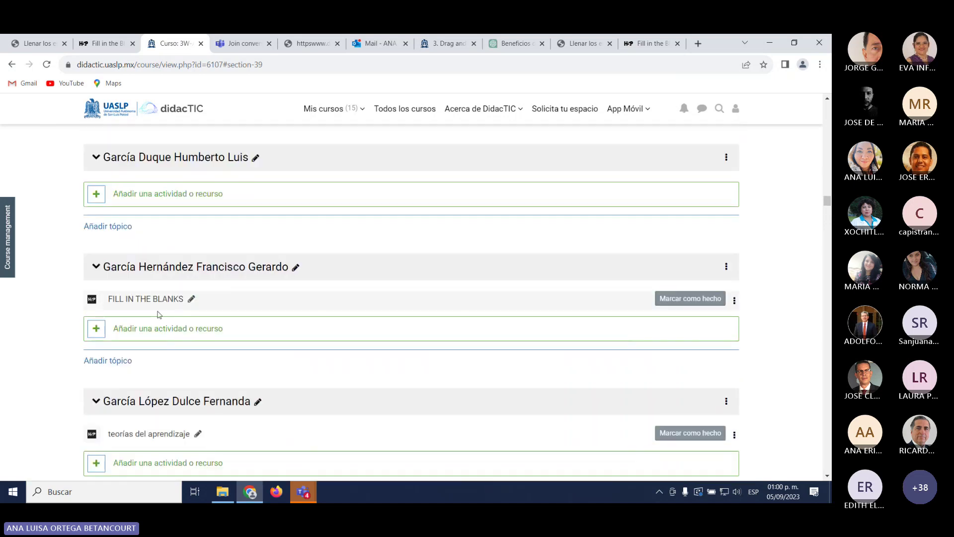
{"action": "left_click", "coordinate": [158, 300]}
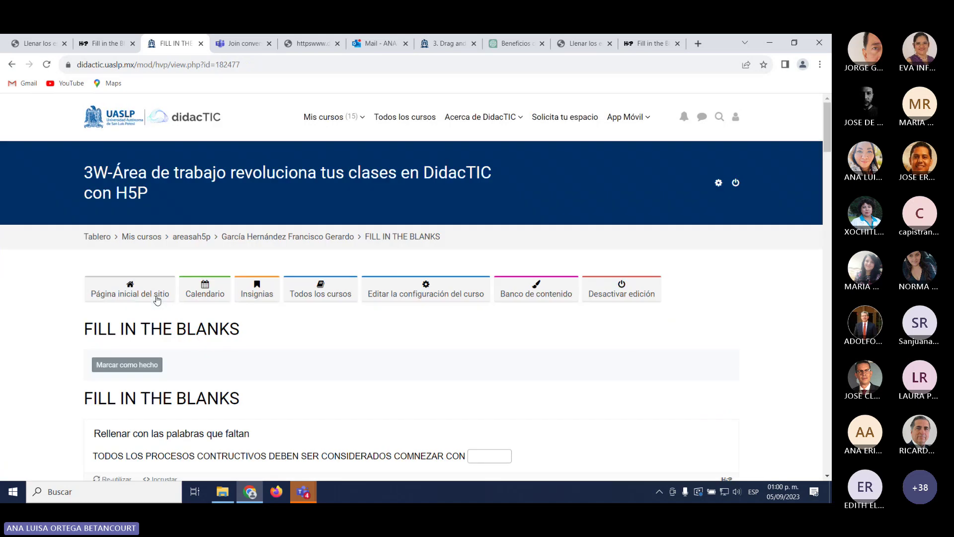
{"action": "scroll", "coordinate": [157, 300], "scroll_direction": "down", "scroll_amount": 3}
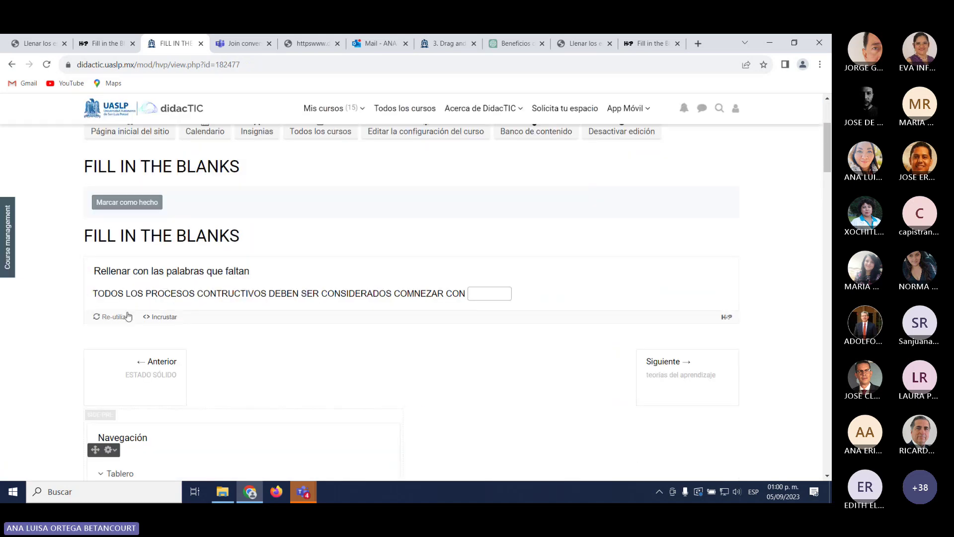
Step: Highlight the misspelled word COMNEZAR, then test the blank with the answer IIIII, show the solution and reset the exercise
{"action": "left_click", "coordinate": [475, 293]}
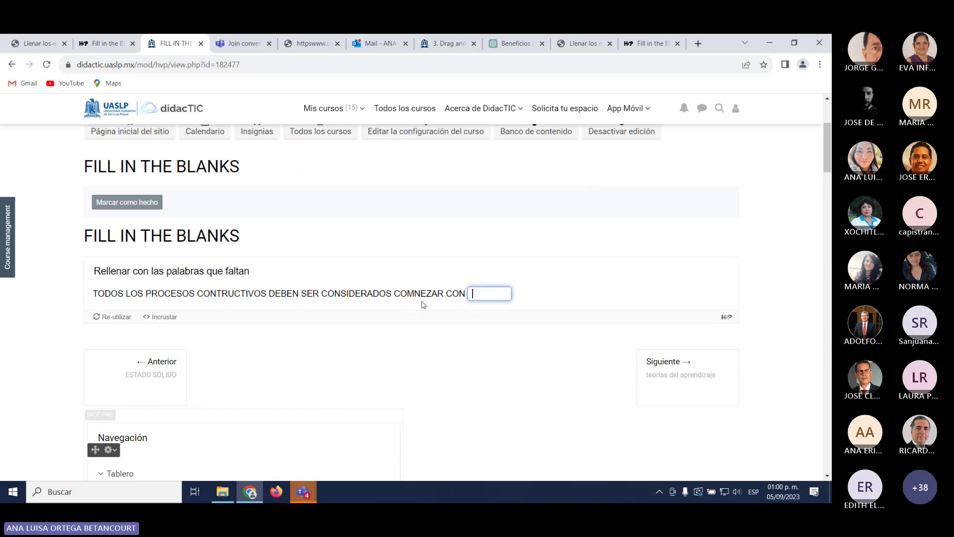
{"action": "left_click_drag", "start_coordinate": [399, 293], "coordinate": [444, 294]}
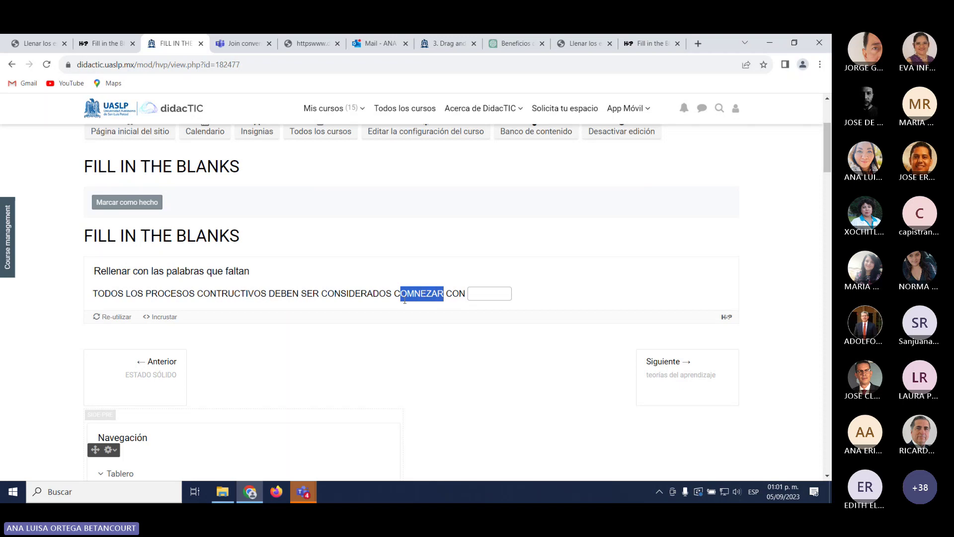
{"action": "left_click", "coordinate": [493, 293]}
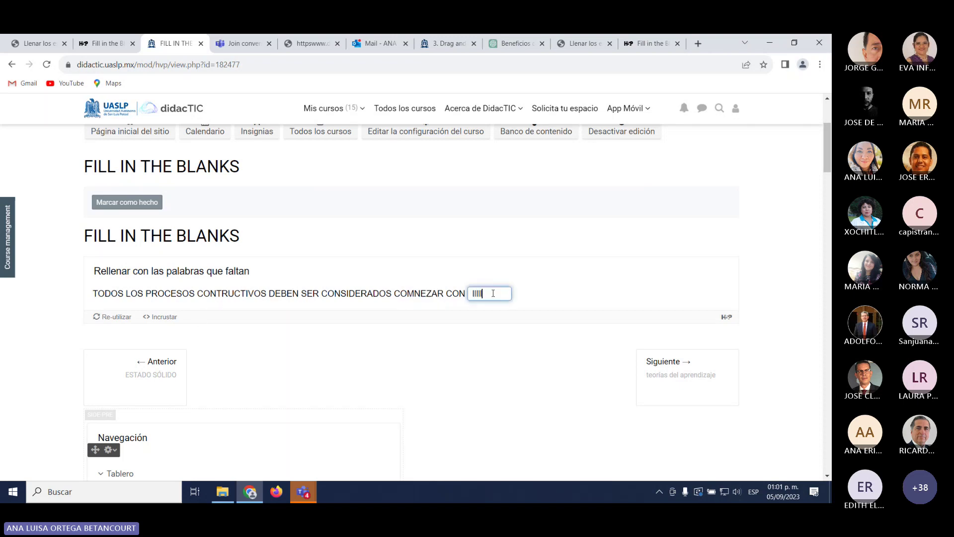
{"action": "type", "text": "IIIII"}
{"action": "left_click", "coordinate": [571, 289]}
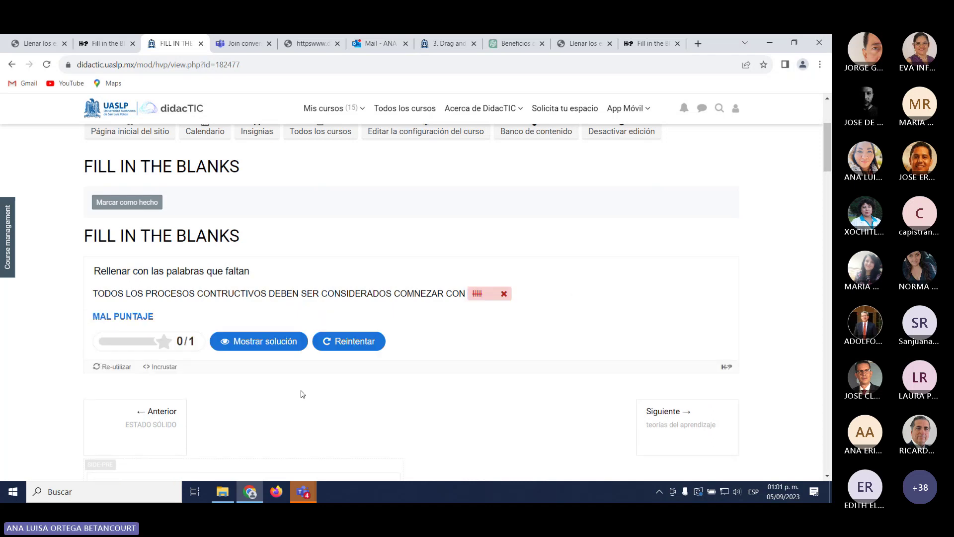
{"action": "left_click", "coordinate": [258, 348]}
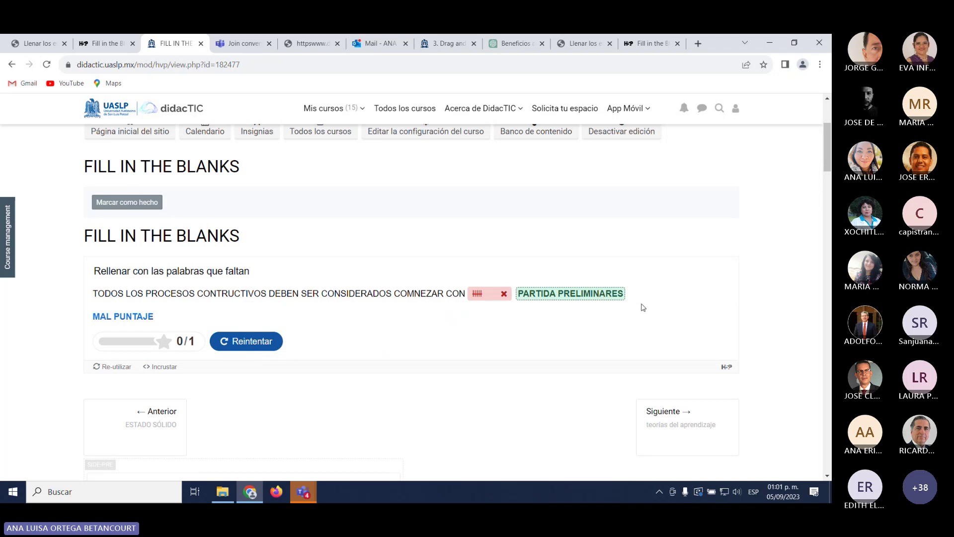
{"action": "left_click", "coordinate": [230, 342]}
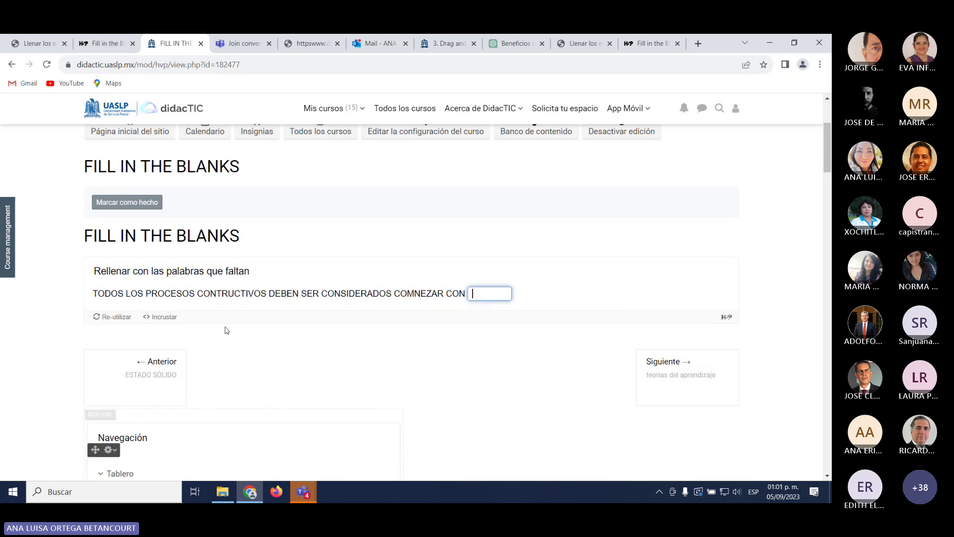
Step: Return to the participant's course section and open the FILL IN THE BLANKS activity's settings for editing
{"action": "scroll", "coordinate": [226, 330], "scroll_direction": "up", "scroll_amount": 1}
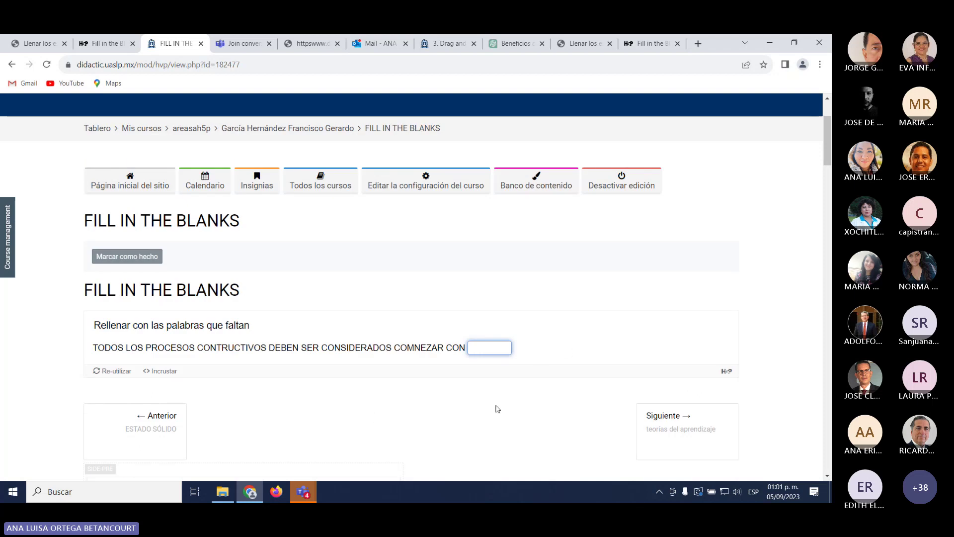
{"action": "left_click", "coordinate": [306, 129]}
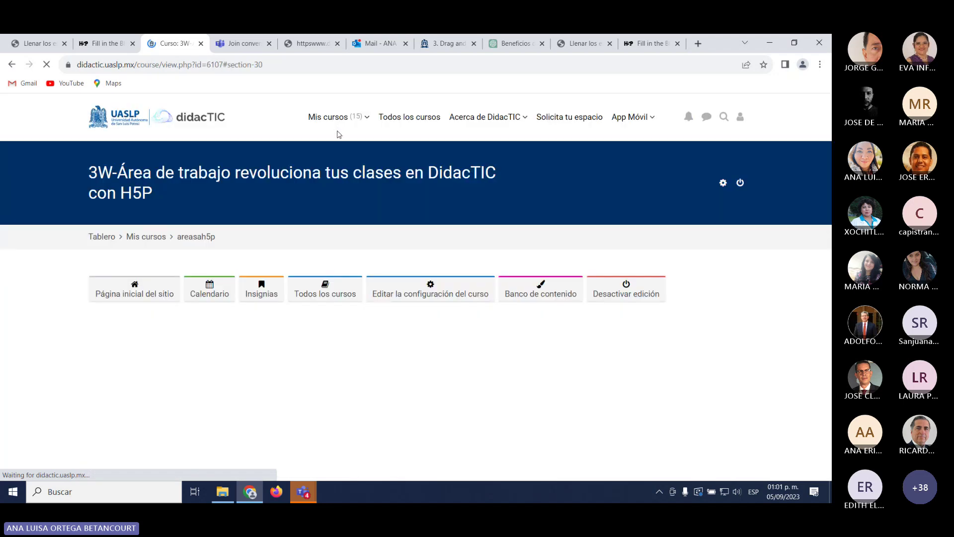
{"action": "scroll", "coordinate": [513, 368], "scroll_direction": "up", "scroll_amount": 2}
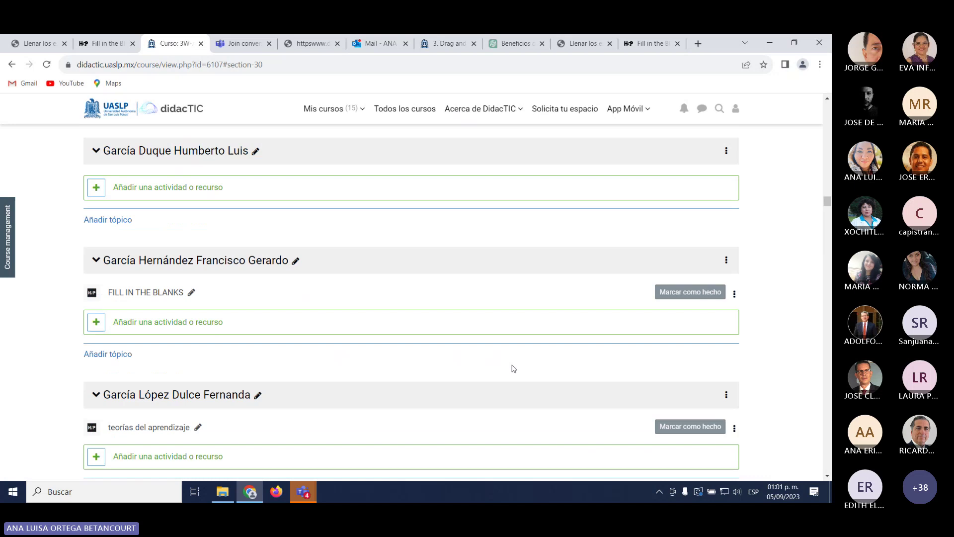
{"action": "left_click", "coordinate": [735, 295]}
{"action": "left_click", "coordinate": [724, 320]}
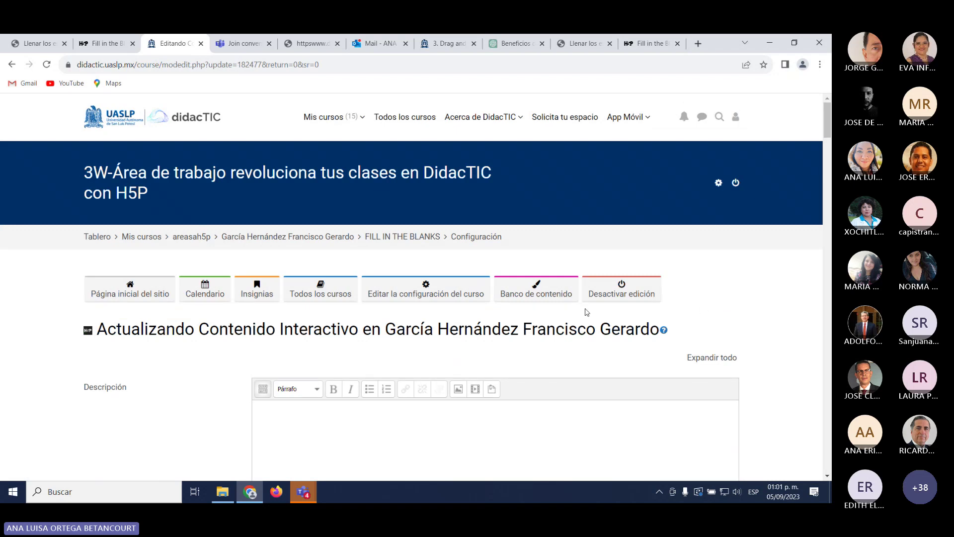
Step: Correct the misspelled COMNEZAR to COMENZAR in the activity's text block, then save the changes and display the activity
{"action": "scroll", "coordinate": [512, 345], "scroll_direction": "down", "scroll_amount": 10}
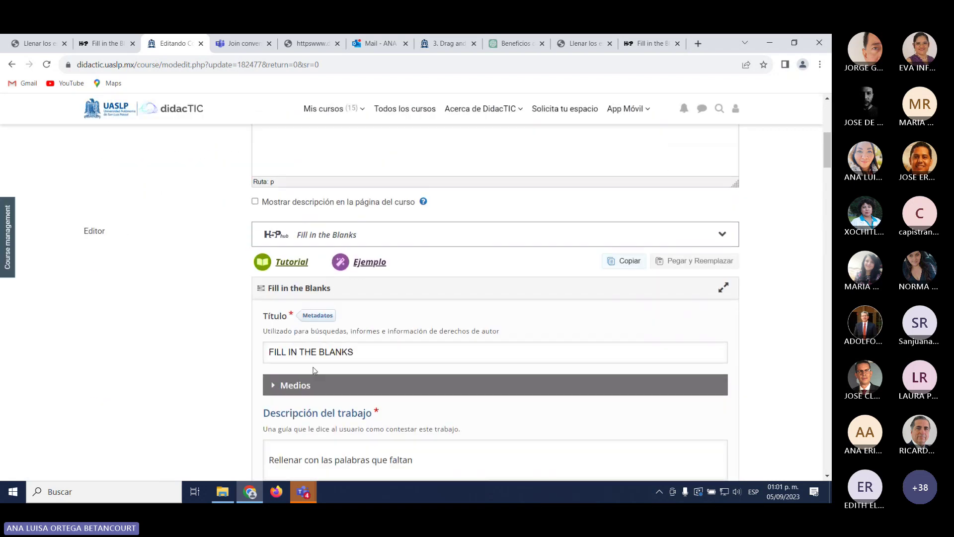
{"action": "scroll", "coordinate": [407, 281], "scroll_direction": "down", "scroll_amount": 3}
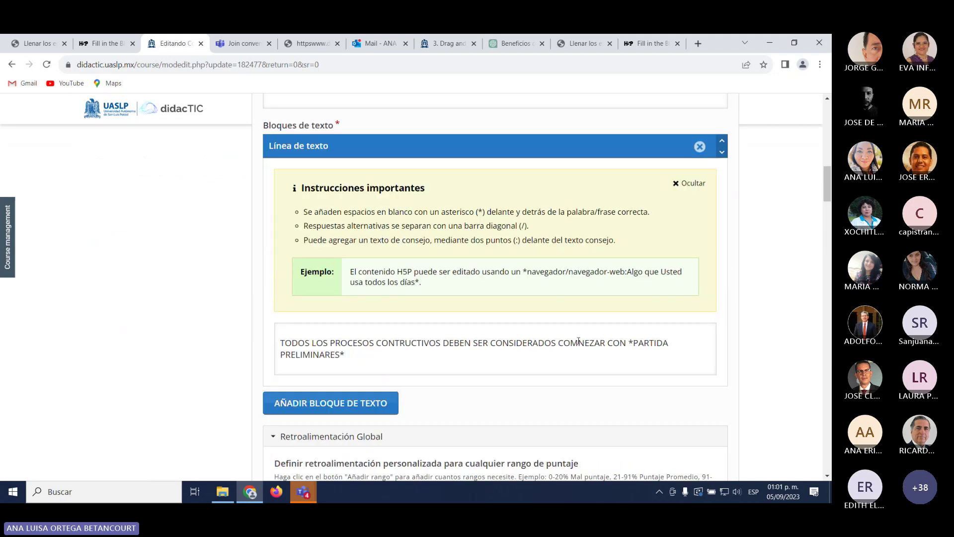
{"action": "left_click", "coordinate": [578, 341]}
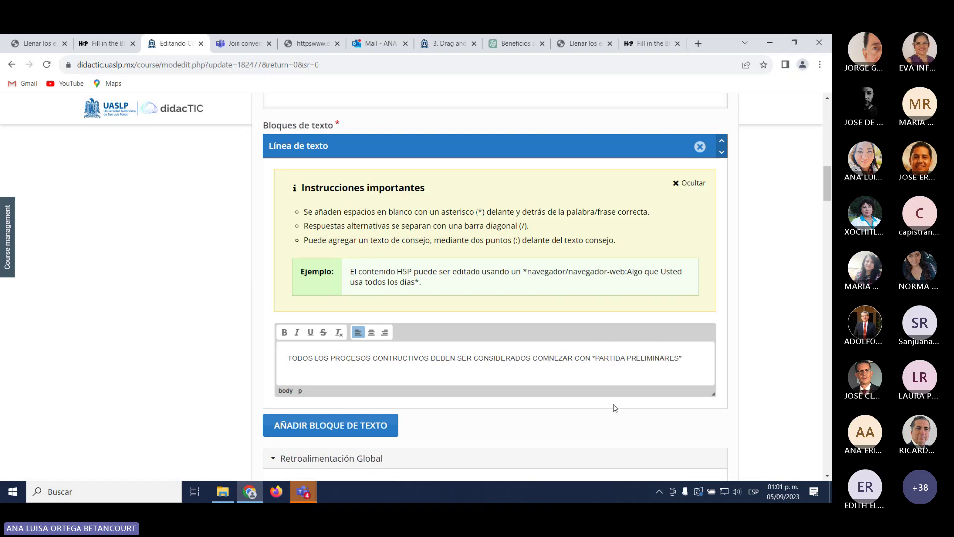
{"action": "key", "text": "BackSpace"}
{"action": "key", "text": "BackSpace"}
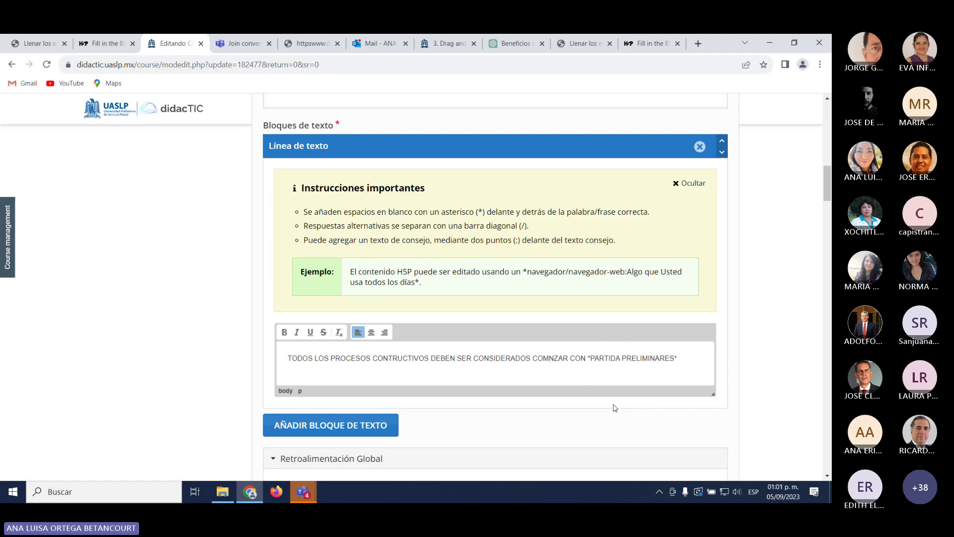
{"action": "type", "text": "EN"}
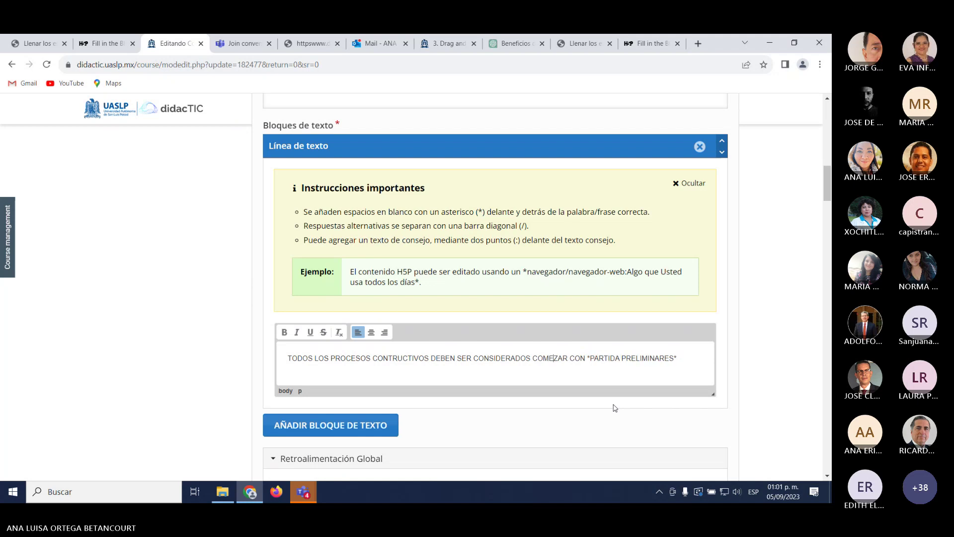
{"action": "key", "text": "Caps_Lock"}
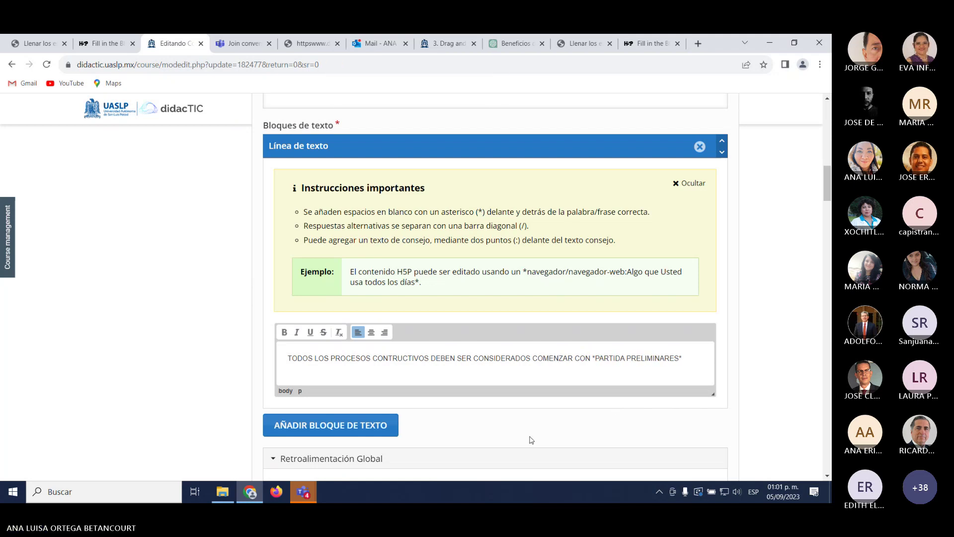
{"action": "scroll", "coordinate": [487, 437], "scroll_direction": "down", "scroll_amount": 12}
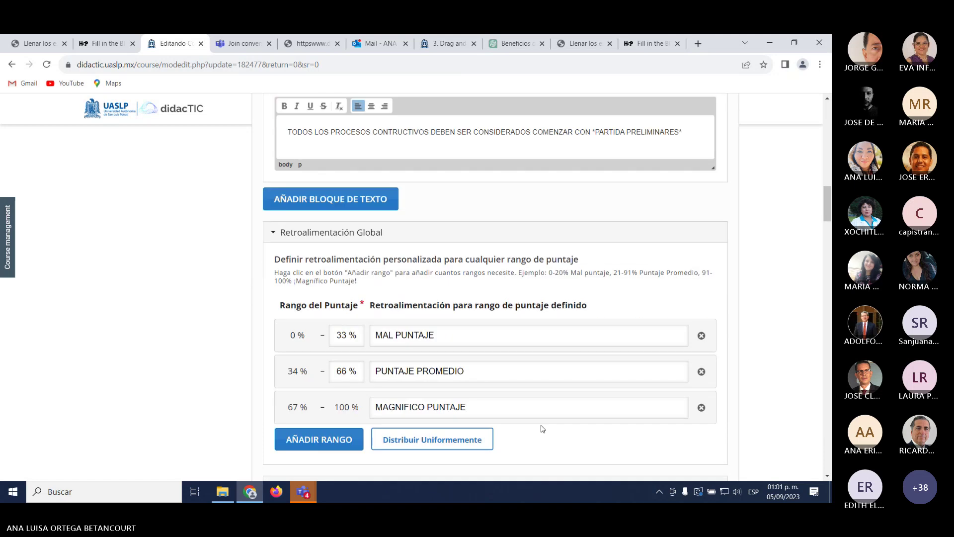
{"action": "scroll", "coordinate": [423, 394], "scroll_direction": "down", "scroll_amount": 2}
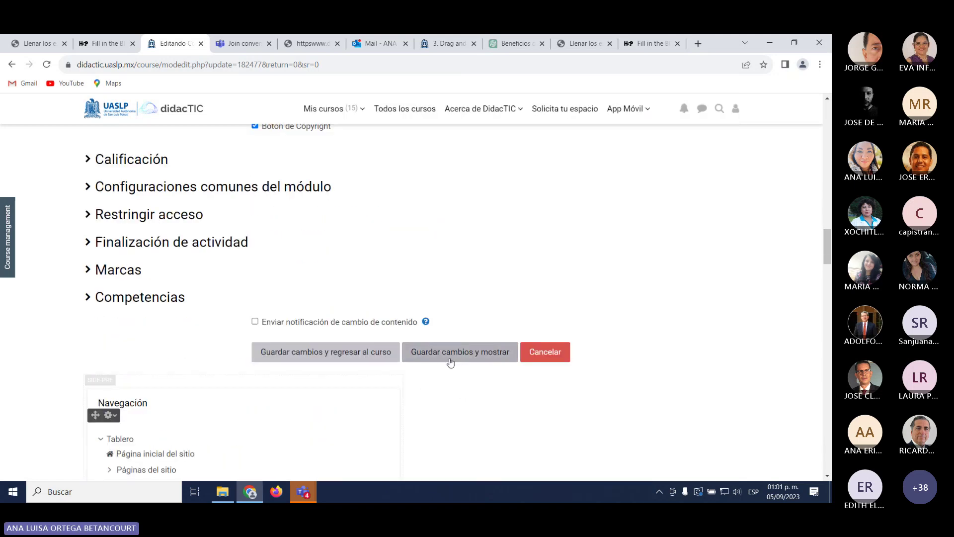
{"action": "left_click", "coordinate": [451, 361]}
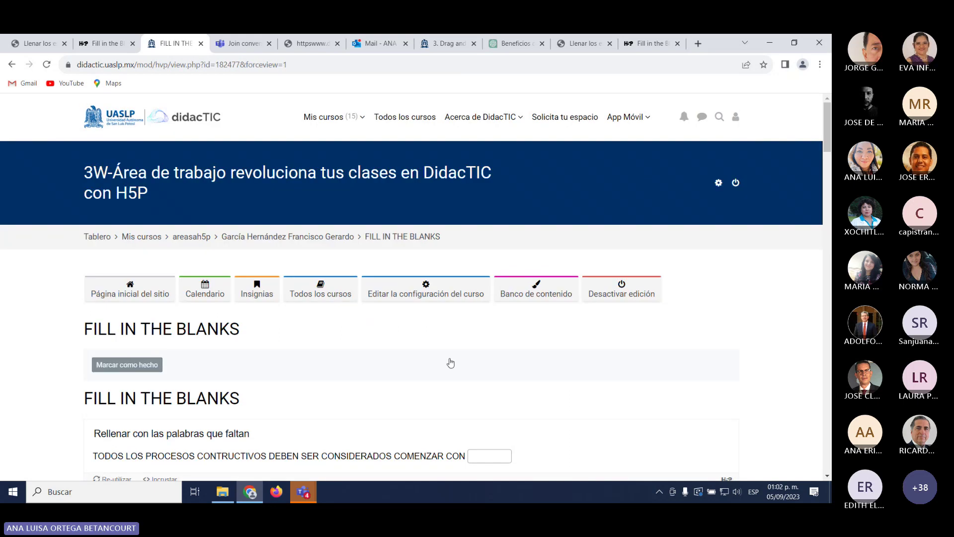
Step: Test the corrected exercise by entering OOO in the blank and show the solution
{"action": "scroll", "coordinate": [451, 364], "scroll_direction": "down", "scroll_amount": 3}
{"action": "left_click", "coordinate": [482, 292]}
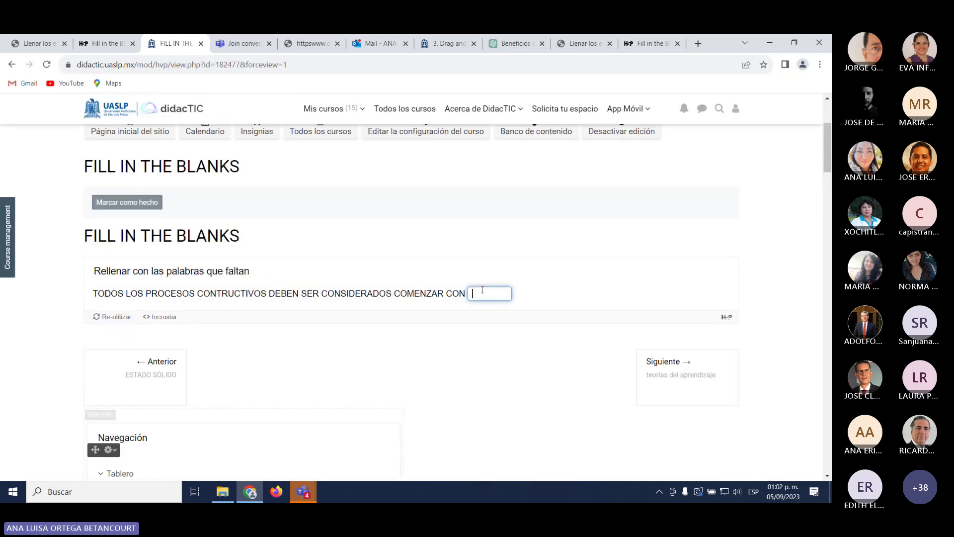
{"action": "type", "text": "OOO"}
{"action": "left_click", "coordinate": [490, 356]}
{"action": "left_click", "coordinate": [238, 343]}
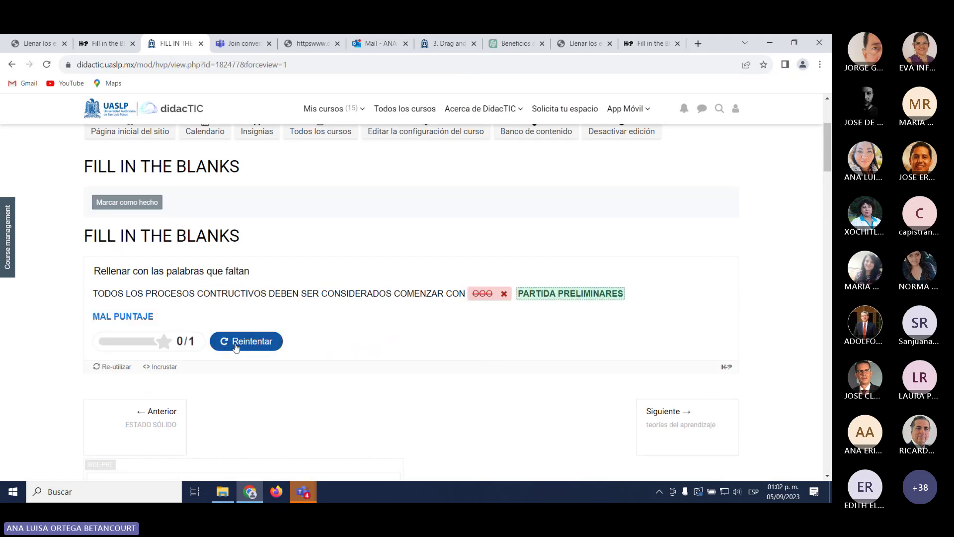
{"action": "scroll", "coordinate": [311, 441], "scroll_direction": "up", "scroll_amount": 3}
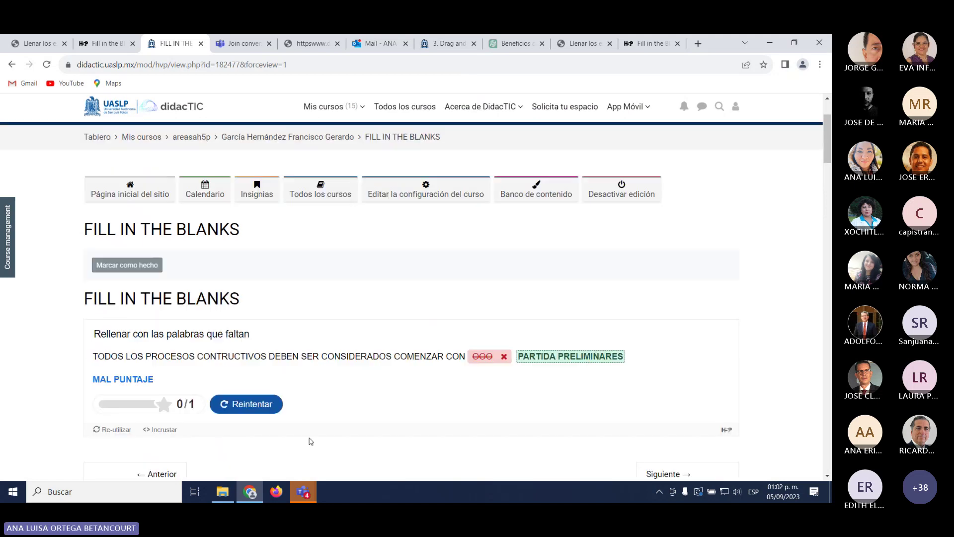
{"action": "scroll", "coordinate": [318, 441], "scroll_direction": "down", "scroll_amount": 2}
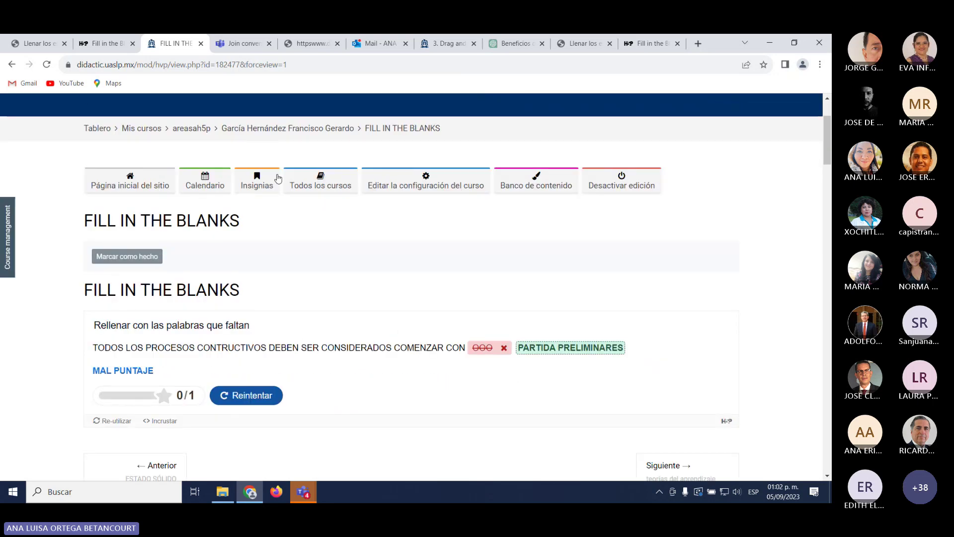
Step: Return to the areasah5p course main page and look over the first participant sections
{"action": "left_click", "coordinate": [198, 129]}
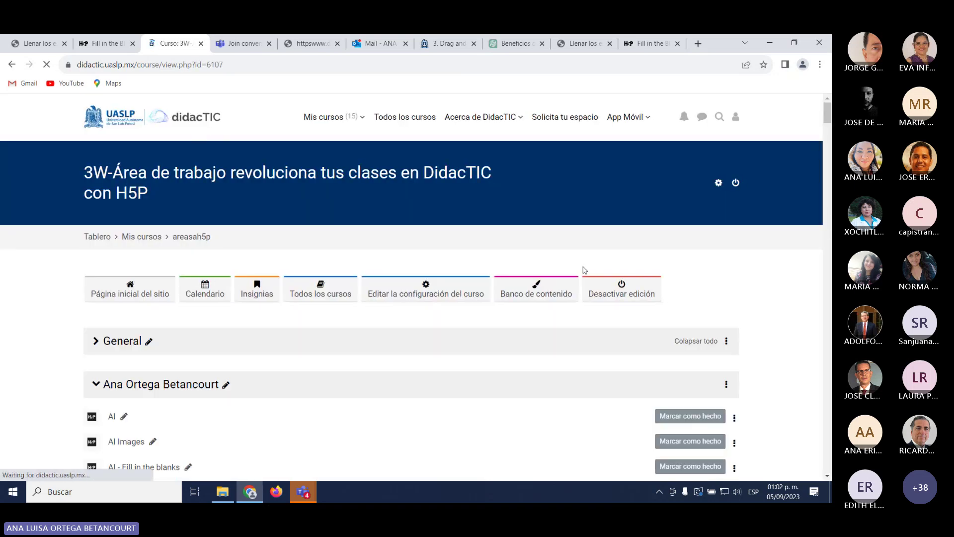
{"action": "scroll", "coordinate": [247, 346], "scroll_direction": "down", "scroll_amount": 3}
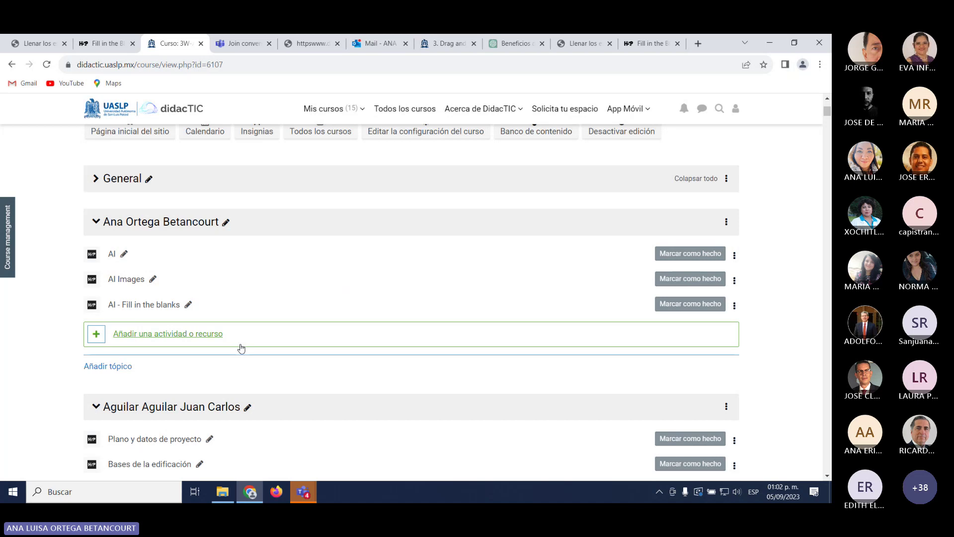
{"action": "scroll", "coordinate": [320, 449], "scroll_direction": "down", "scroll_amount": 2}
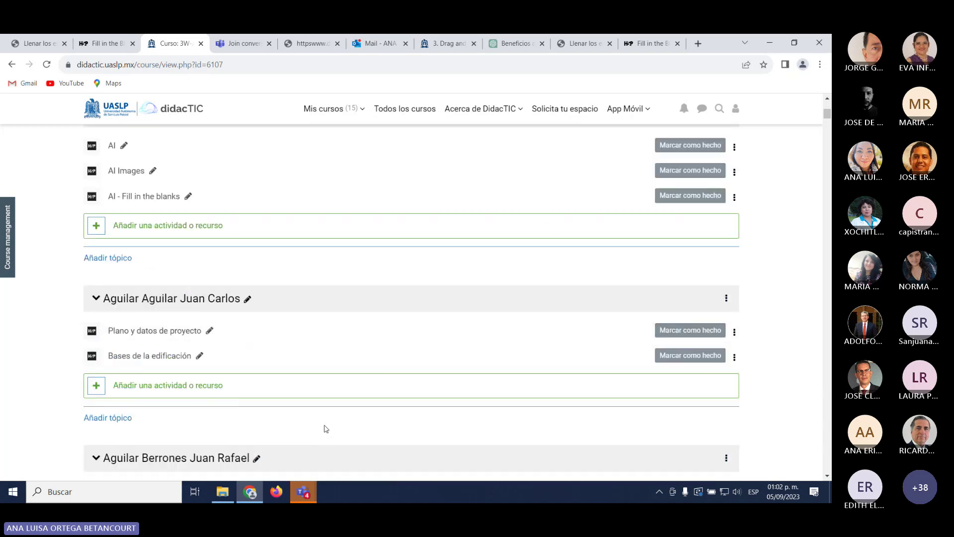
{"action": "scroll", "coordinate": [266, 348], "scroll_direction": "up", "scroll_amount": 2}
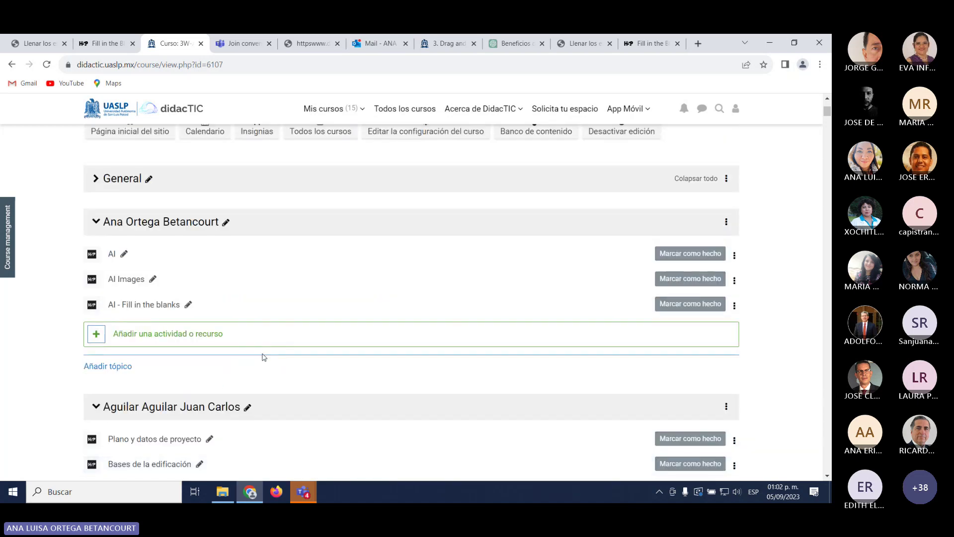
Step: Switch to the Microsoft Teams meeting to check its chat for further review requests, and return to the course page
{"action": "left_click", "coordinate": [304, 491]}
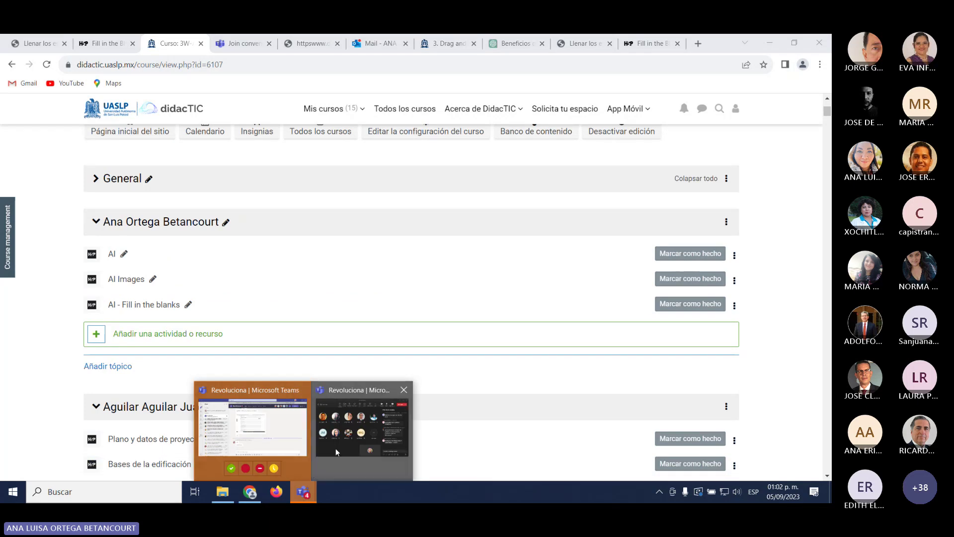
{"action": "left_click", "coordinate": [336, 448]}
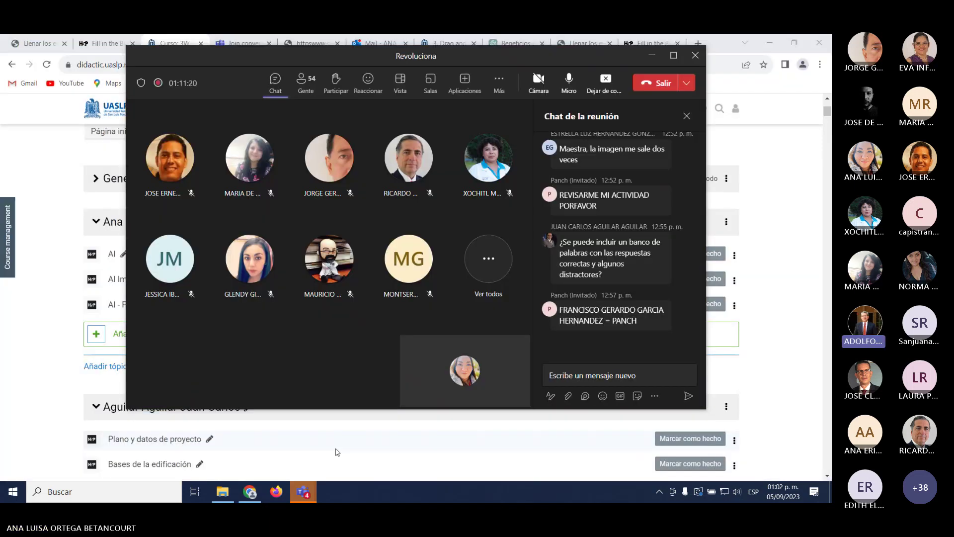
{"action": "left_click", "coordinate": [804, 400]}
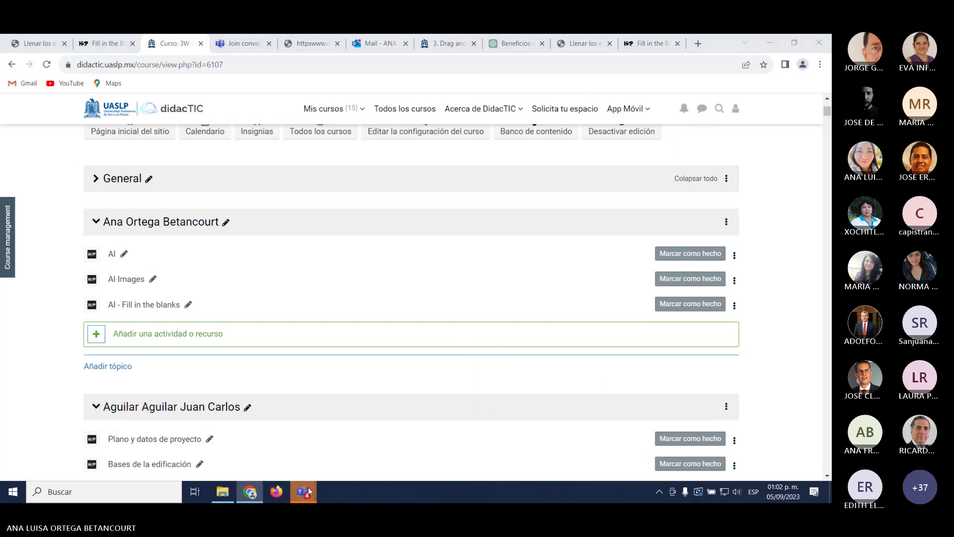
Step: Reopen the Microsoft Teams meeting window to reread its chat, and go back to the course page in the browser
{"action": "mouse_move", "coordinate": [308, 487]}
{"action": "left_click", "coordinate": [347, 443]}
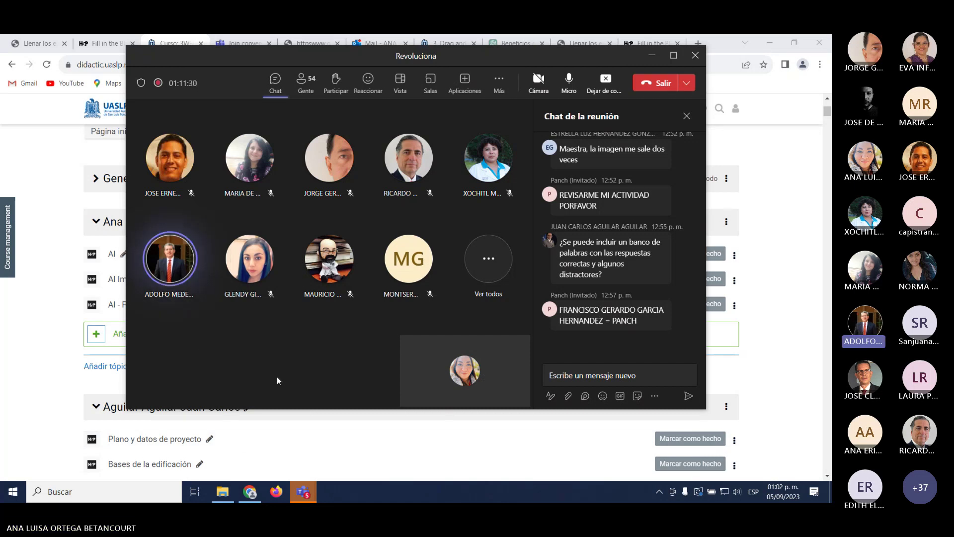
{"action": "left_click", "coordinate": [304, 449]}
Step: Find the Gestión de información activity among the participant sections, open it, and look over its images and fill-in exercise
{"action": "scroll", "coordinate": [313, 433], "scroll_direction": "down", "scroll_amount": 4}
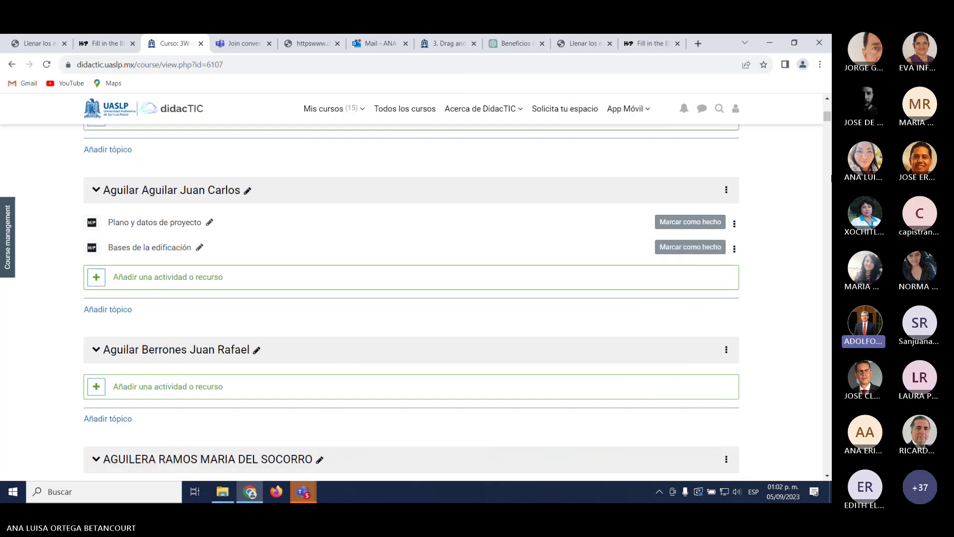
{"action": "left_click_drag", "start_coordinate": [829, 104], "coordinate": [828, 266]}
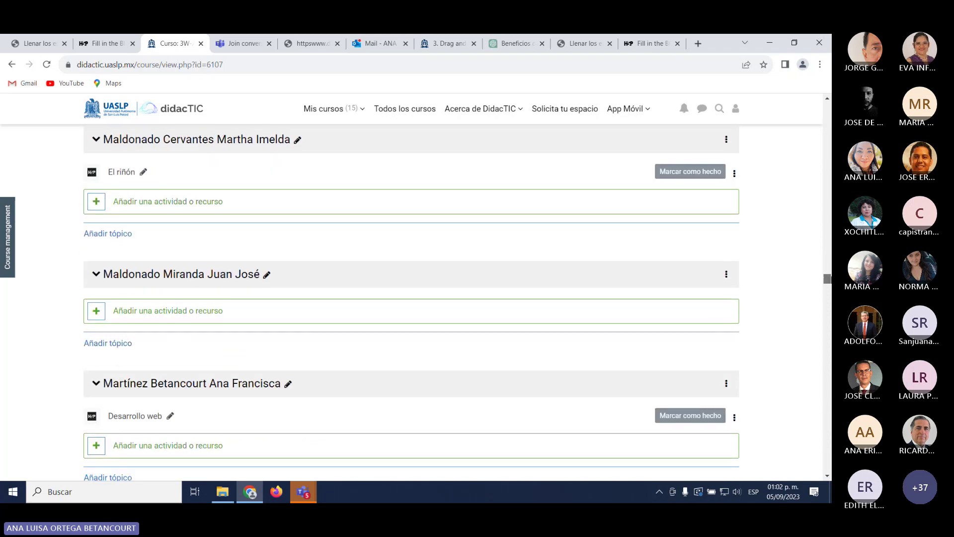
{"action": "scroll", "coordinate": [334, 365], "scroll_direction": "down", "scroll_amount": 7}
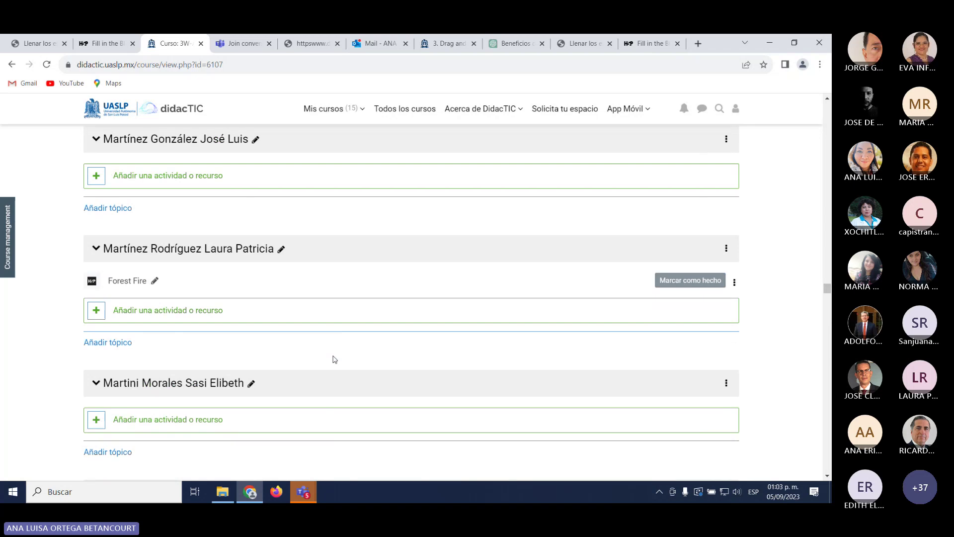
{"action": "scroll", "coordinate": [335, 359], "scroll_direction": "down", "scroll_amount": 6}
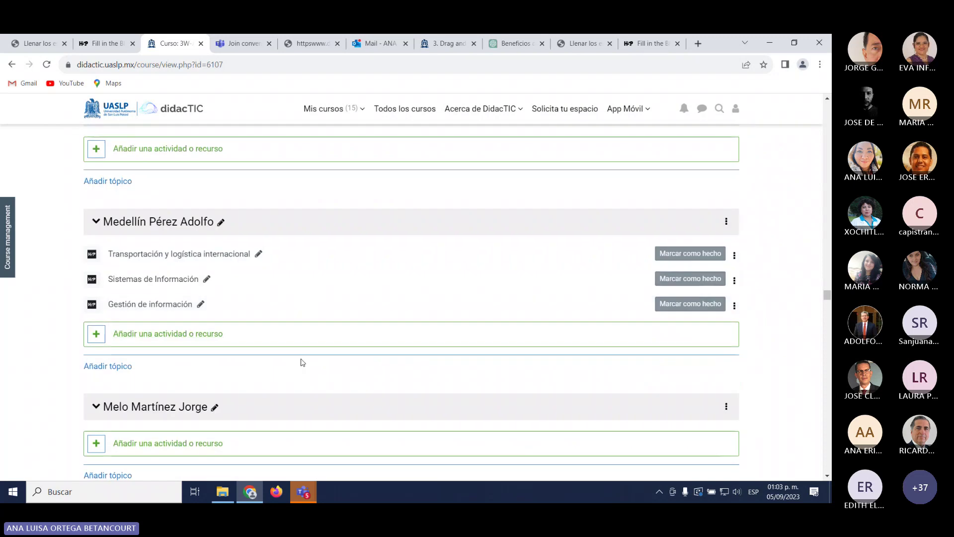
{"action": "left_click", "coordinate": [152, 304]}
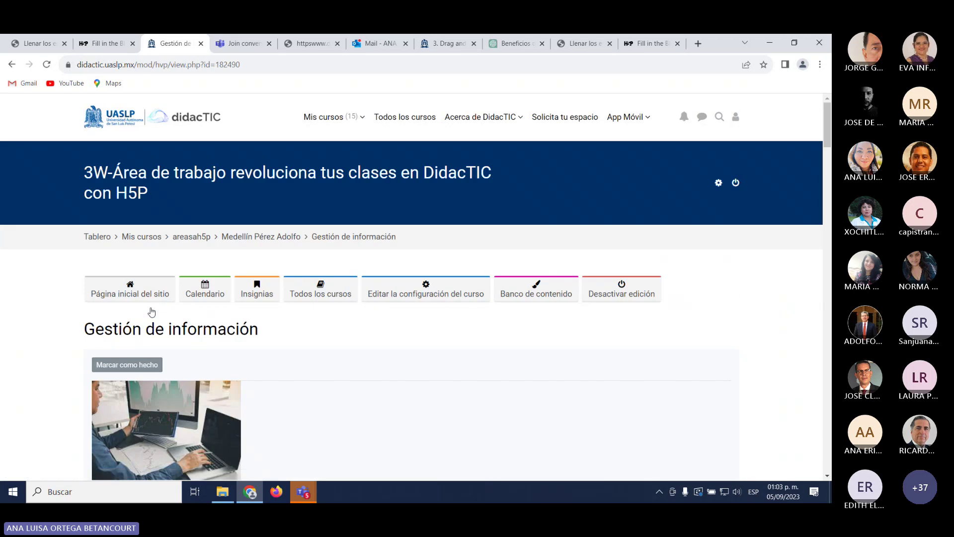
{"action": "scroll", "coordinate": [353, 332], "scroll_direction": "down", "scroll_amount": 3}
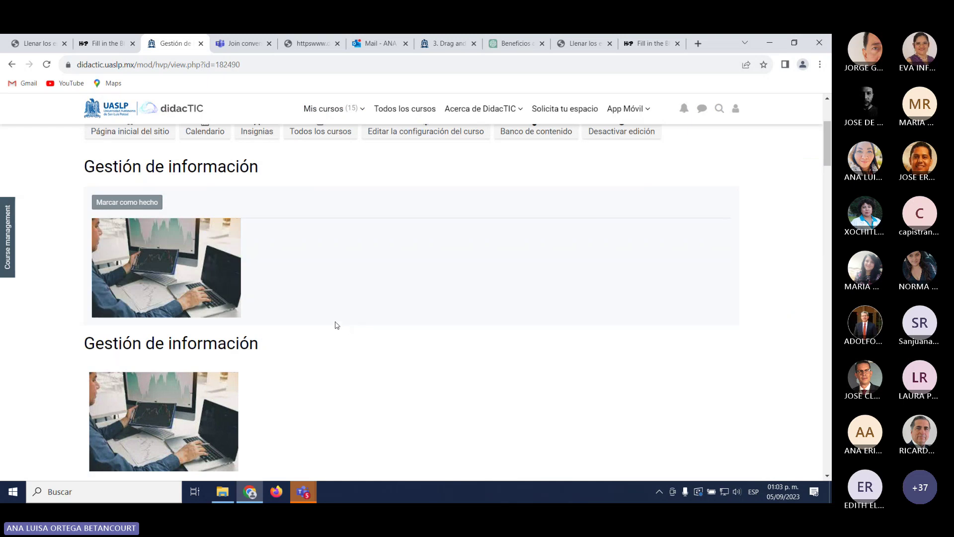
{"action": "scroll", "coordinate": [336, 324], "scroll_direction": "down", "scroll_amount": 4}
{"action": "scroll", "coordinate": [334, 323], "scroll_direction": "up", "scroll_amount": 3}
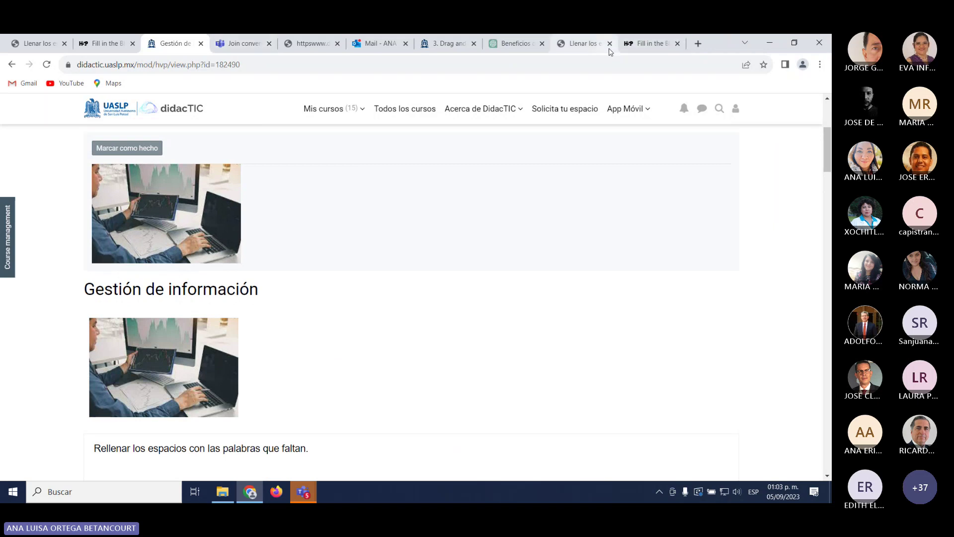
Step: Look through the open reference pages for an example, and open the 2. Fill in the Blanks activity in the H5PAT course
{"action": "left_click", "coordinate": [651, 43]}
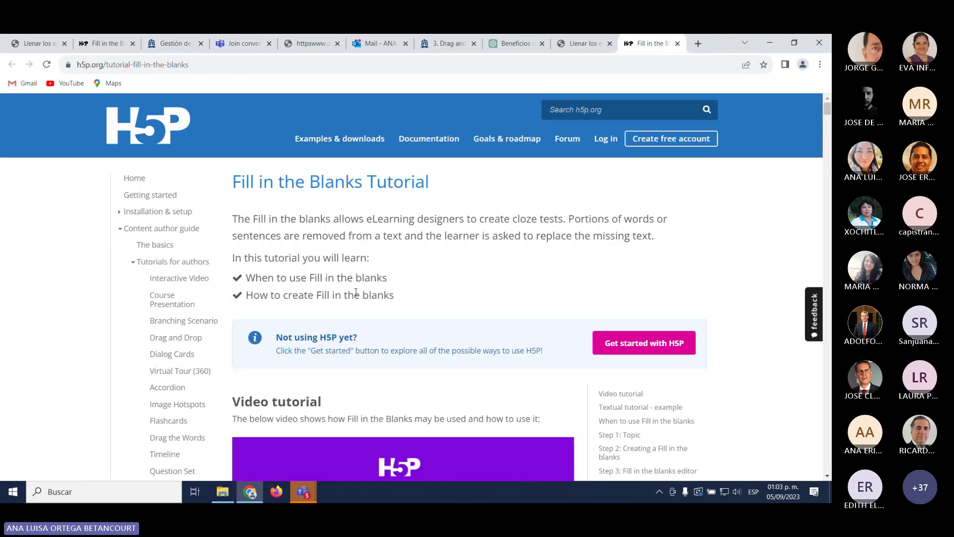
{"action": "left_click", "coordinate": [591, 52]}
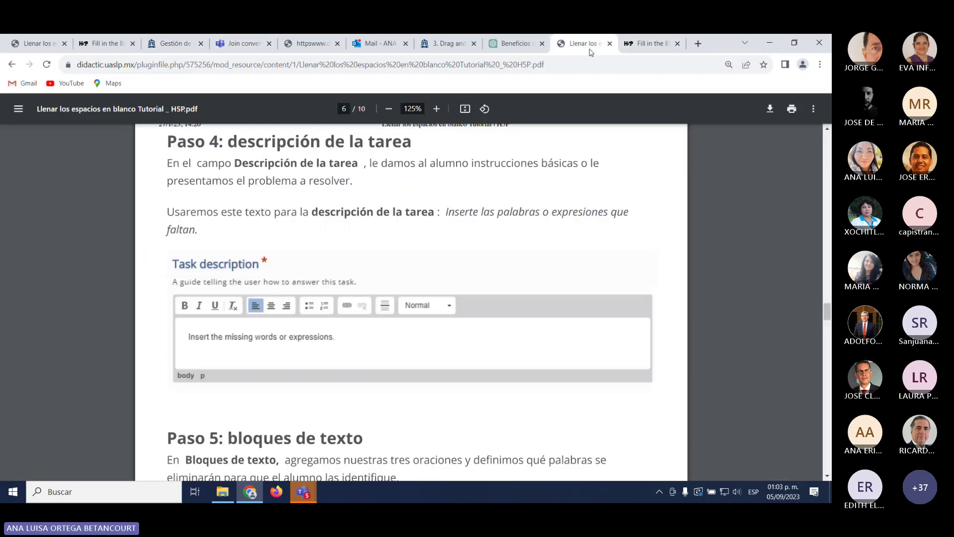
{"action": "left_click", "coordinate": [450, 46]}
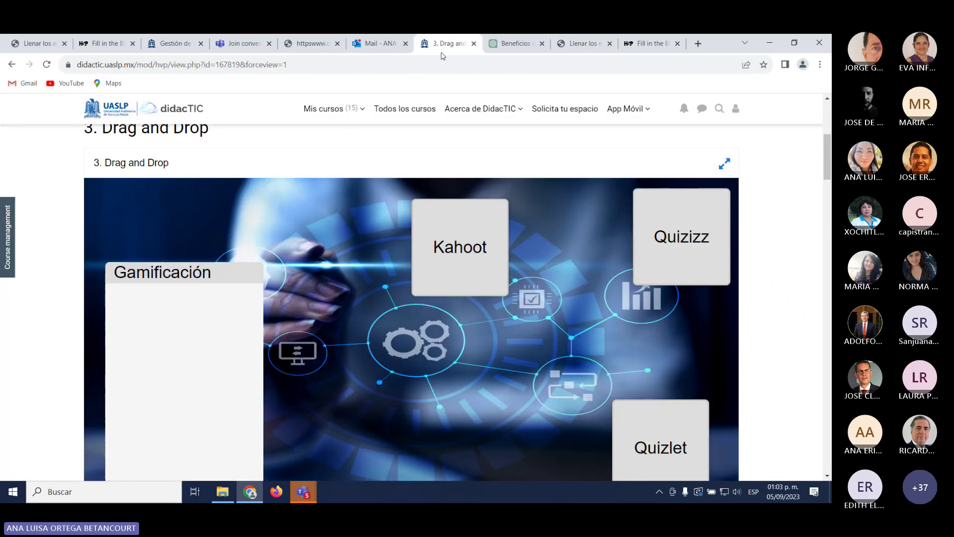
{"action": "scroll", "coordinate": [276, 289], "scroll_direction": "up", "scroll_amount": 3}
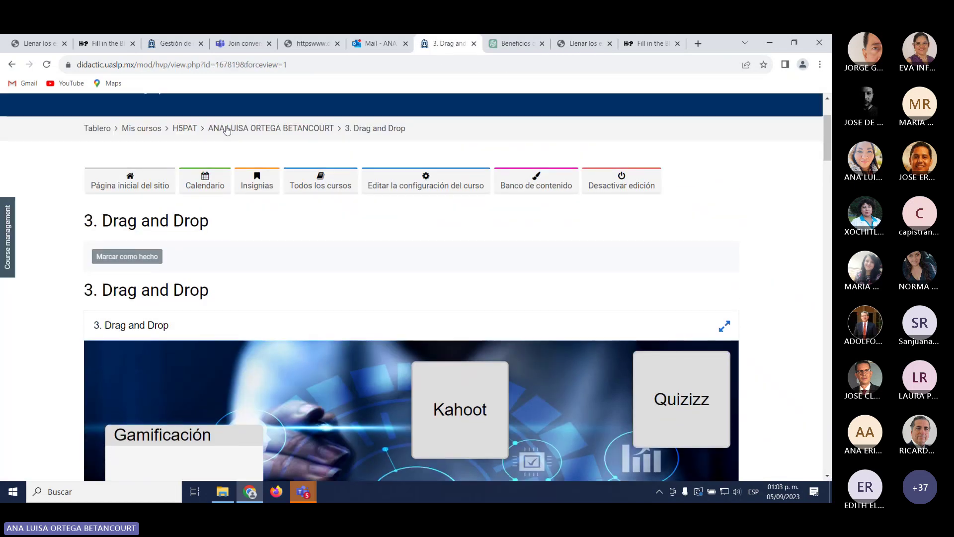
{"action": "left_click", "coordinate": [297, 132]}
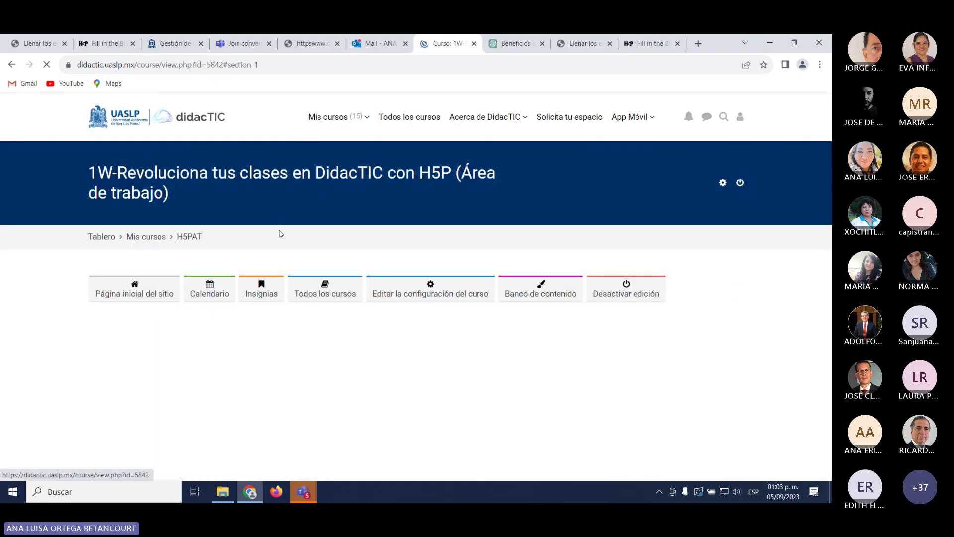
{"action": "scroll", "coordinate": [235, 342], "scroll_direction": "down", "scroll_amount": 5}
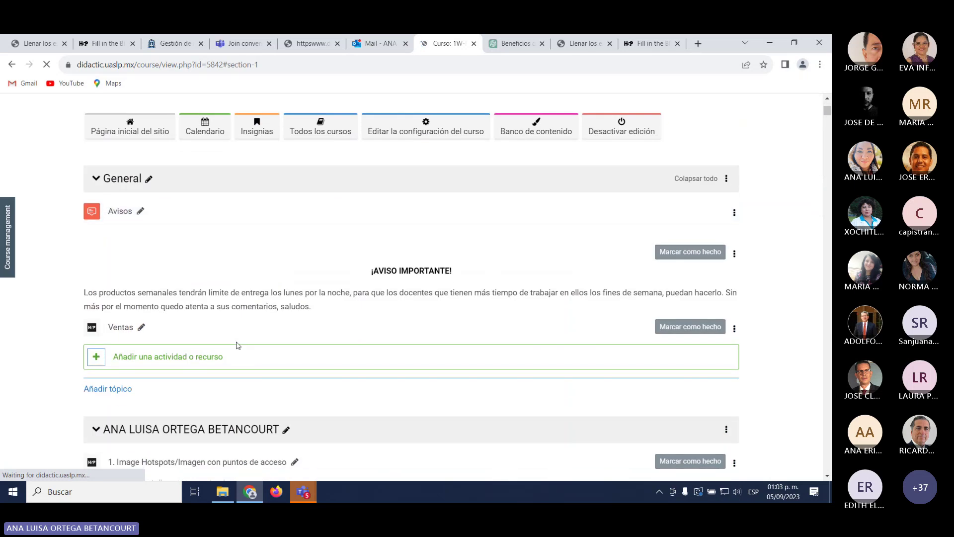
{"action": "scroll", "coordinate": [175, 430], "scroll_direction": "down", "scroll_amount": 1}
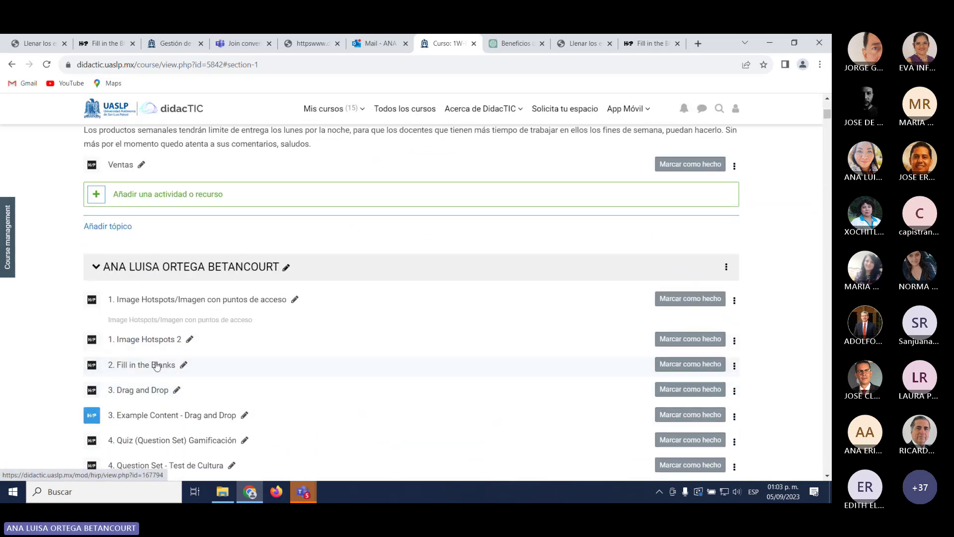
{"action": "left_click", "coordinate": [157, 365]}
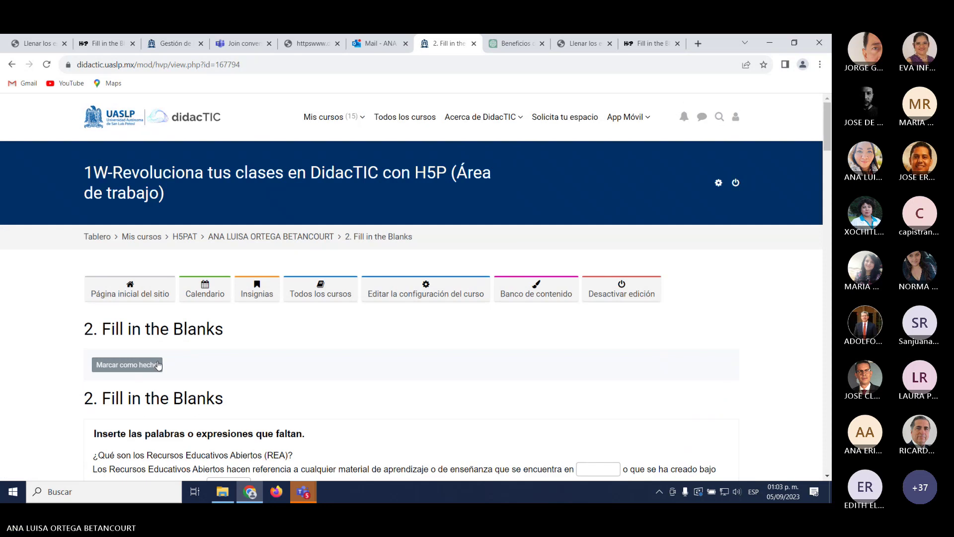
Step: Examine the layout of the 2. Fill in the Blanks example, return to its course section, and reopen the activity
{"action": "scroll", "coordinate": [219, 363], "scroll_direction": "down", "scroll_amount": 3}
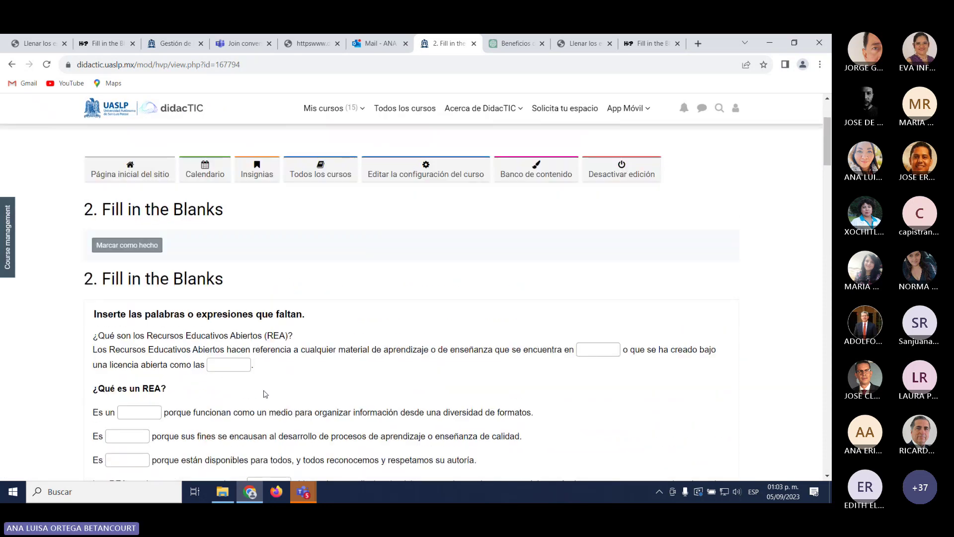
{"action": "scroll", "coordinate": [225, 372], "scroll_direction": "up", "scroll_amount": 3}
{"action": "scroll", "coordinate": [264, 396], "scroll_direction": "down", "scroll_amount": 5}
{"action": "scroll", "coordinate": [264, 395], "scroll_direction": "down", "scroll_amount": 4}
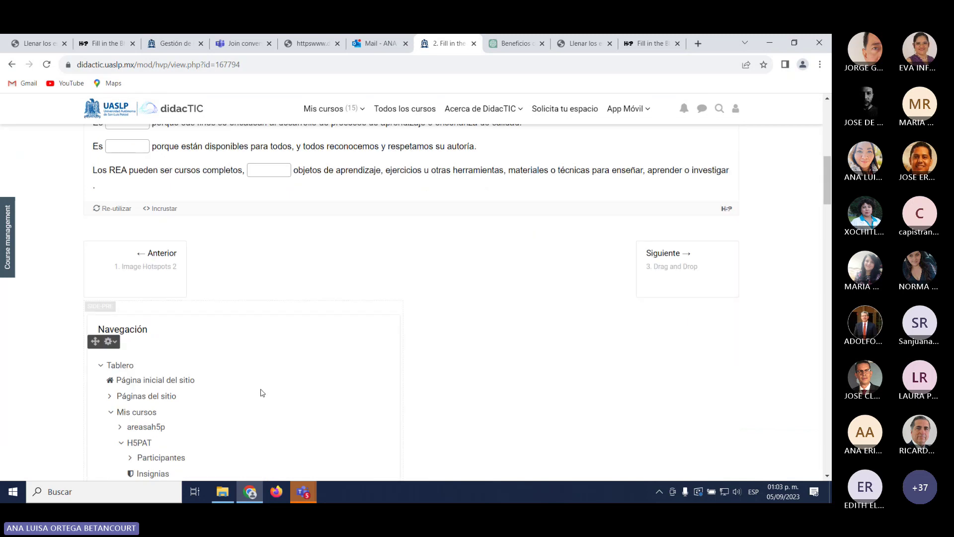
{"action": "scroll", "coordinate": [262, 392], "scroll_direction": "up", "scroll_amount": 9}
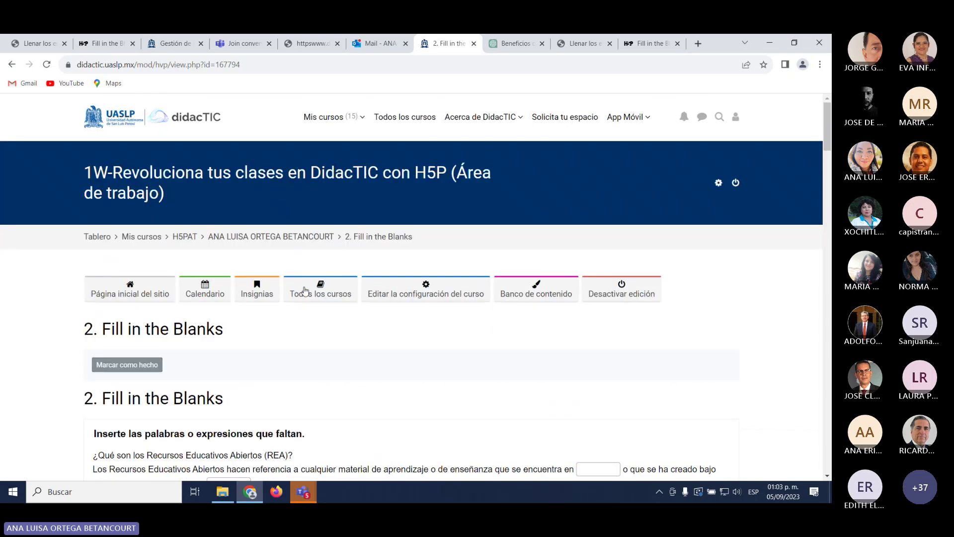
{"action": "left_click", "coordinate": [299, 237]}
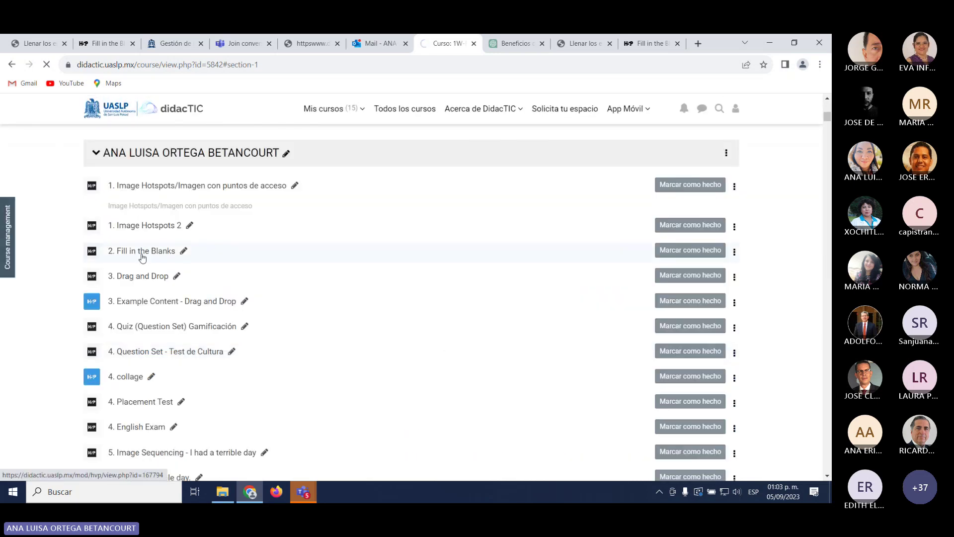
{"action": "left_click", "coordinate": [111, 254]}
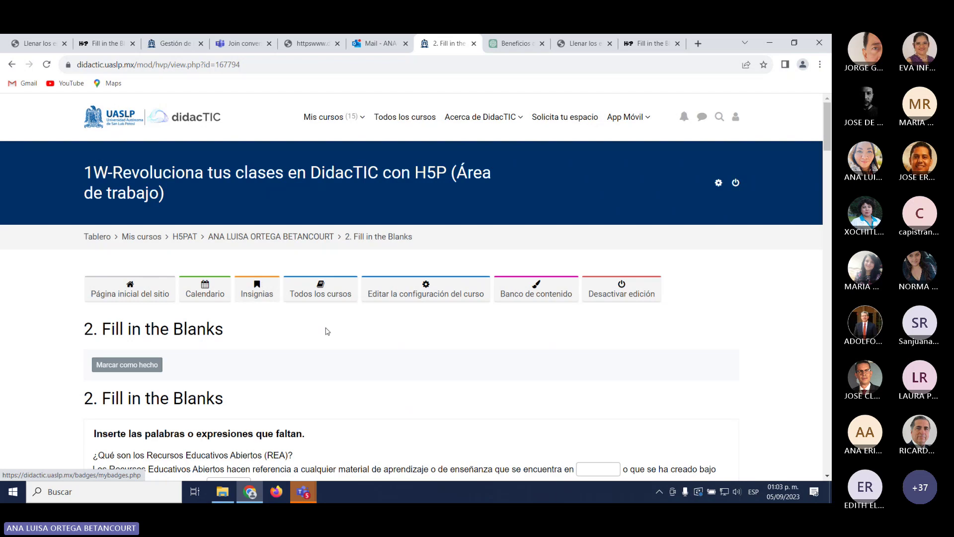
{"action": "scroll", "coordinate": [327, 332], "scroll_direction": "down", "scroll_amount": 2}
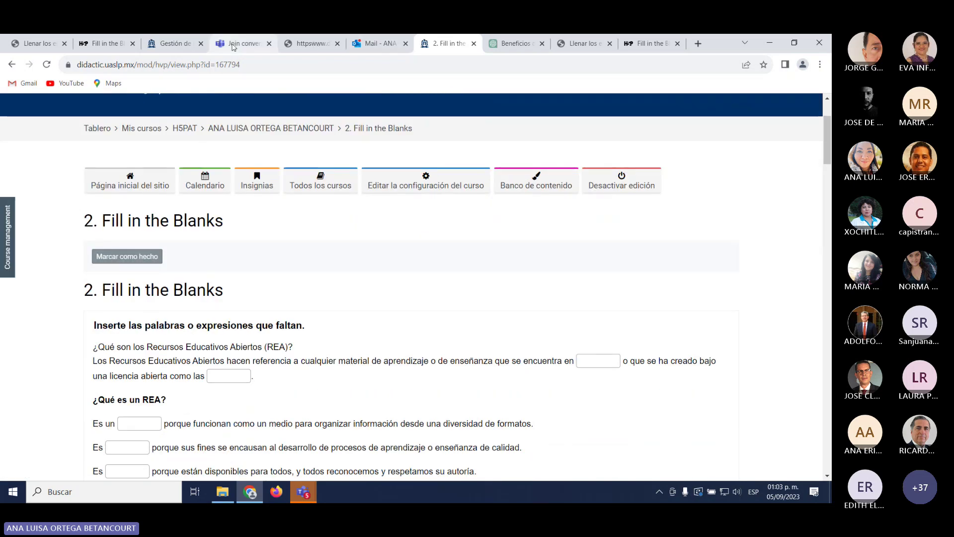
Step: Return to the Gestión de información activity and examine its image, task description and sentence with blanks
{"action": "left_click", "coordinate": [171, 44]}
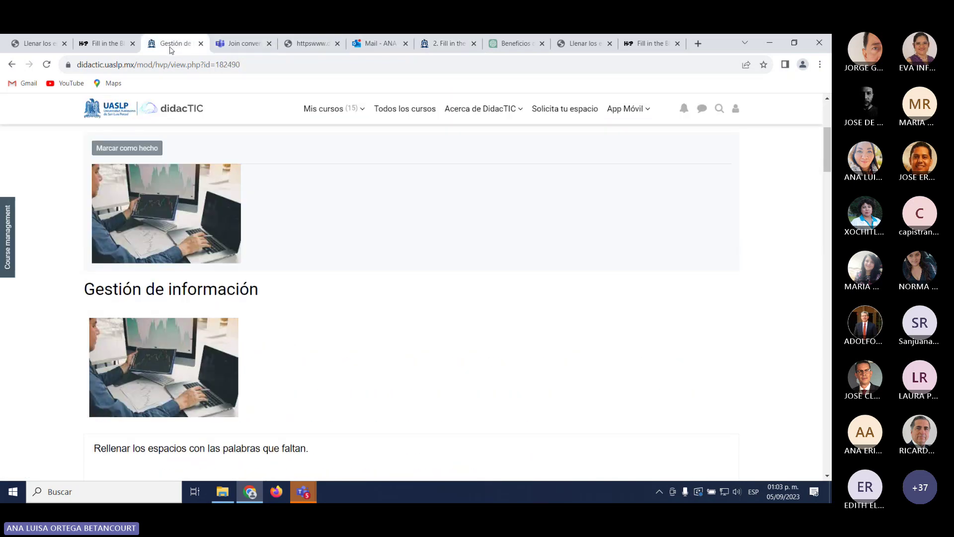
{"action": "scroll", "coordinate": [390, 301], "scroll_direction": "down", "scroll_amount": 2}
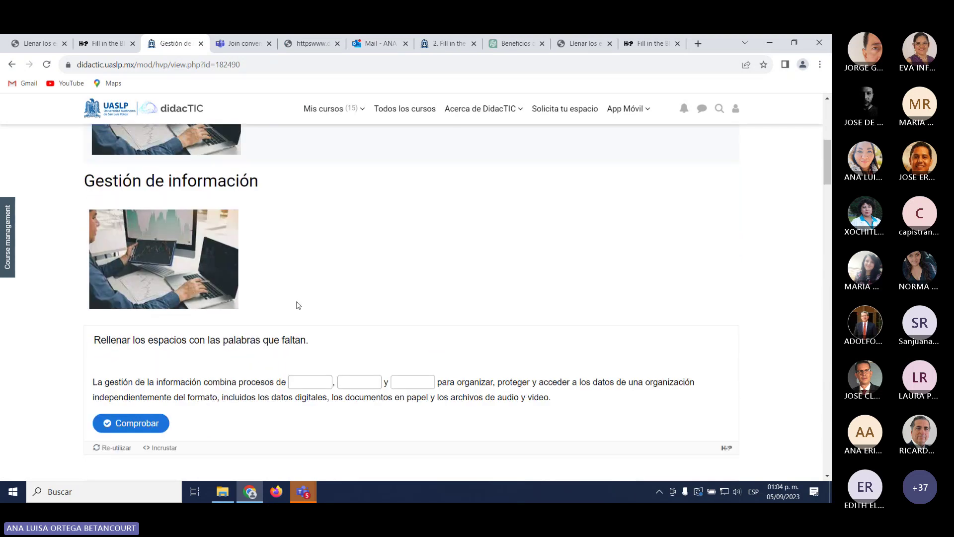
{"action": "scroll", "coordinate": [299, 304], "scroll_direction": "down", "scroll_amount": 1}
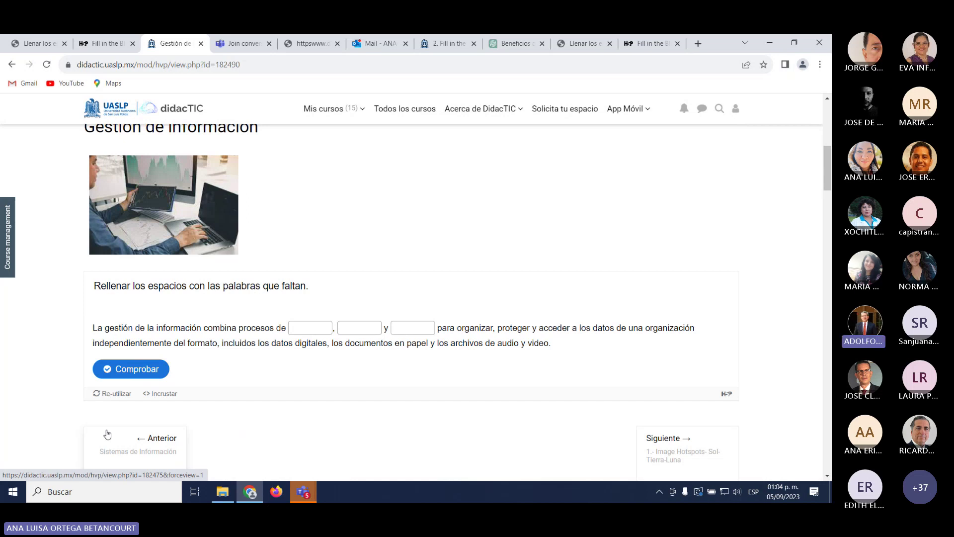
{"action": "scroll", "coordinate": [107, 434], "scroll_direction": "up", "scroll_amount": 1}
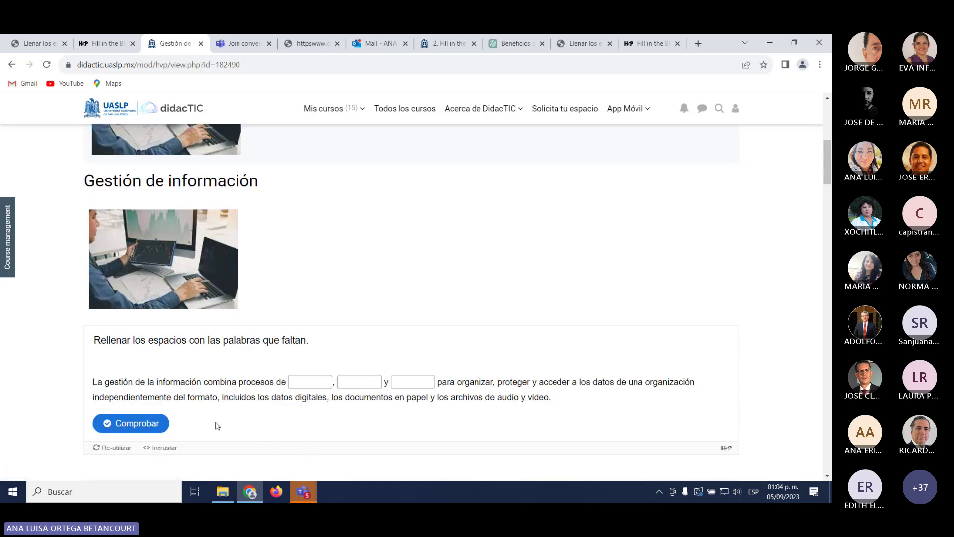
{"action": "scroll", "coordinate": [215, 421], "scroll_direction": "down", "scroll_amount": 1}
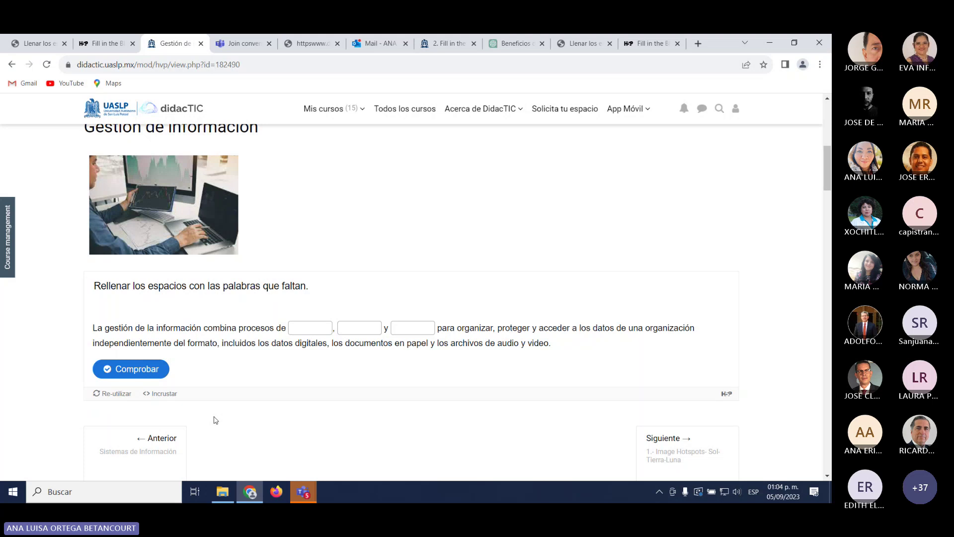
Step: Test the Gestión de información exercise by entering OO, OOO and OOO in its three blanks and checking the answers
{"action": "left_click", "coordinate": [310, 328]}
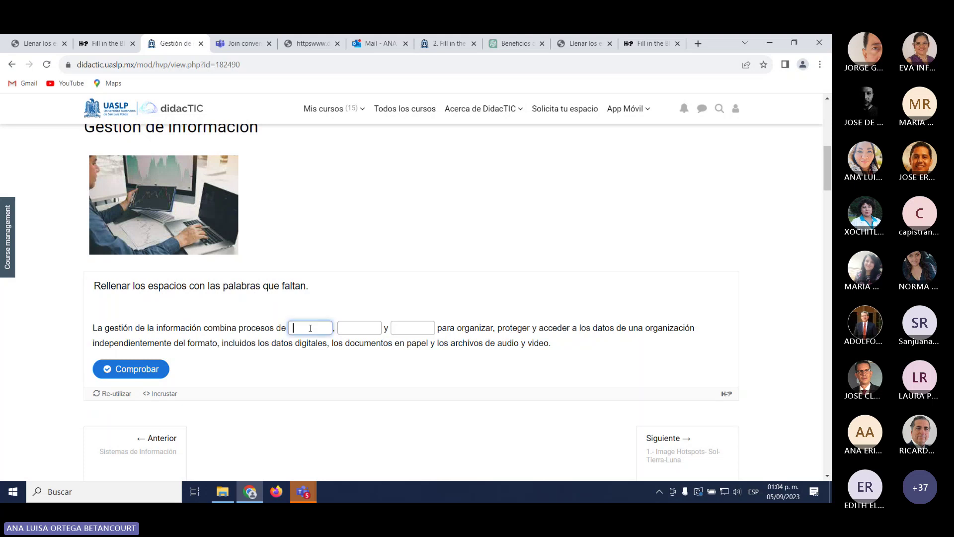
{"action": "type", "text": "OO"}
{"action": "key", "text": "Tab"}
{"action": "type", "text": "OOO"}
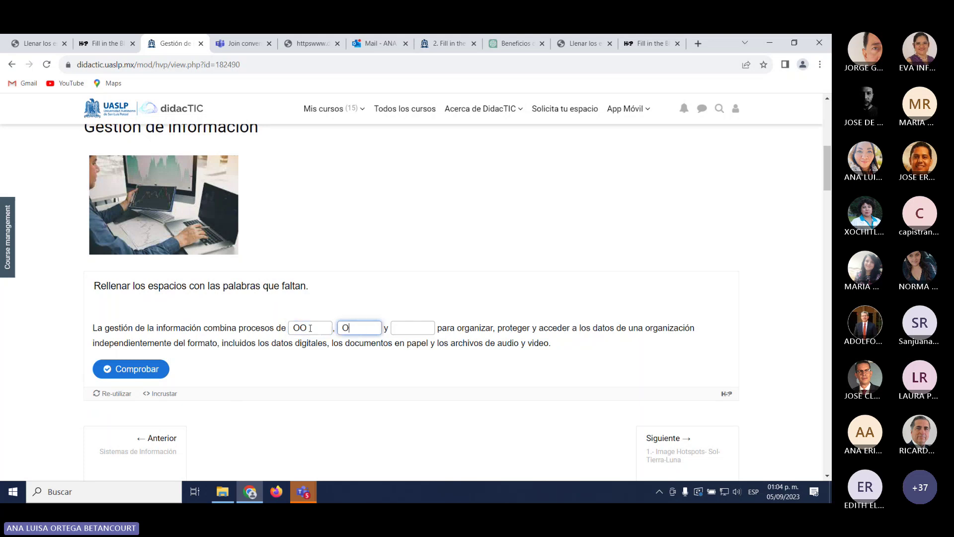
{"action": "key", "text": "Tab"}
{"action": "type", "text": "OO"}
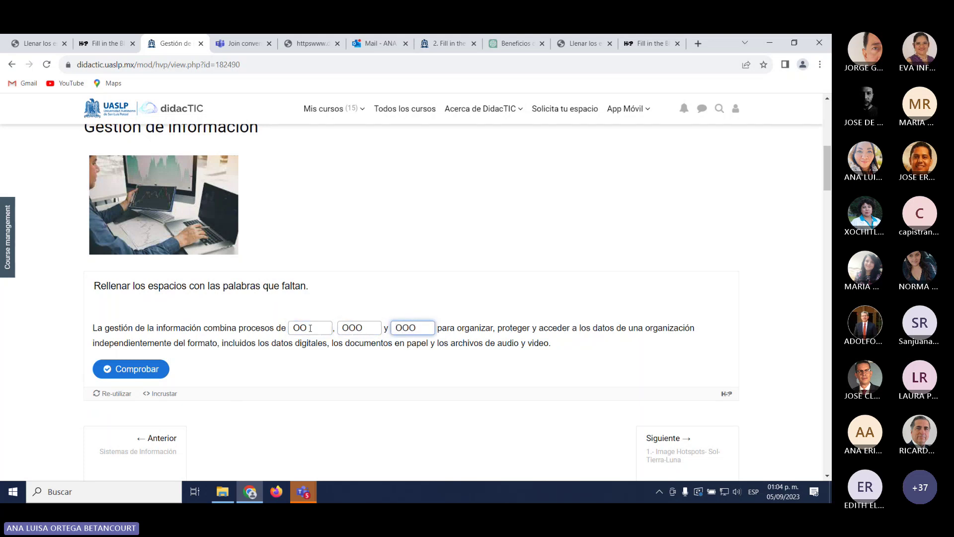
{"action": "type", "text": "O"}
{"action": "left_click", "coordinate": [481, 397]}
{"action": "left_click", "coordinate": [131, 369]}
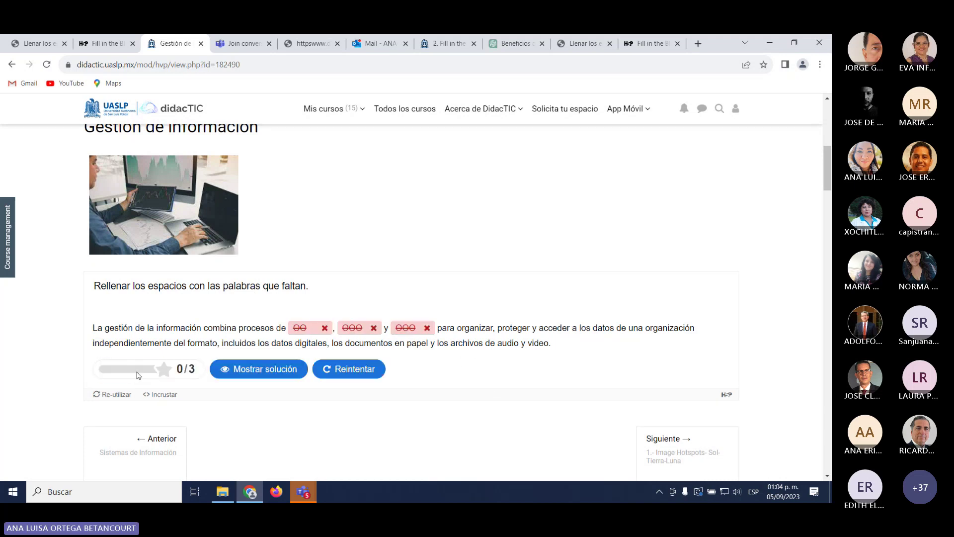
Step: Show the solution for the three blanks, and reset the exercise for another attempt
{"action": "left_click", "coordinate": [265, 370]}
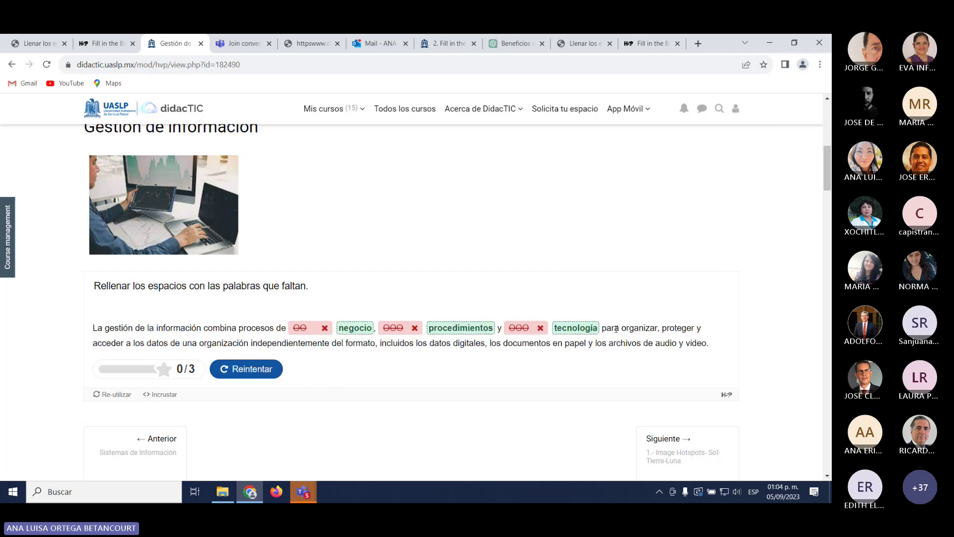
{"action": "left_click", "coordinate": [244, 374]}
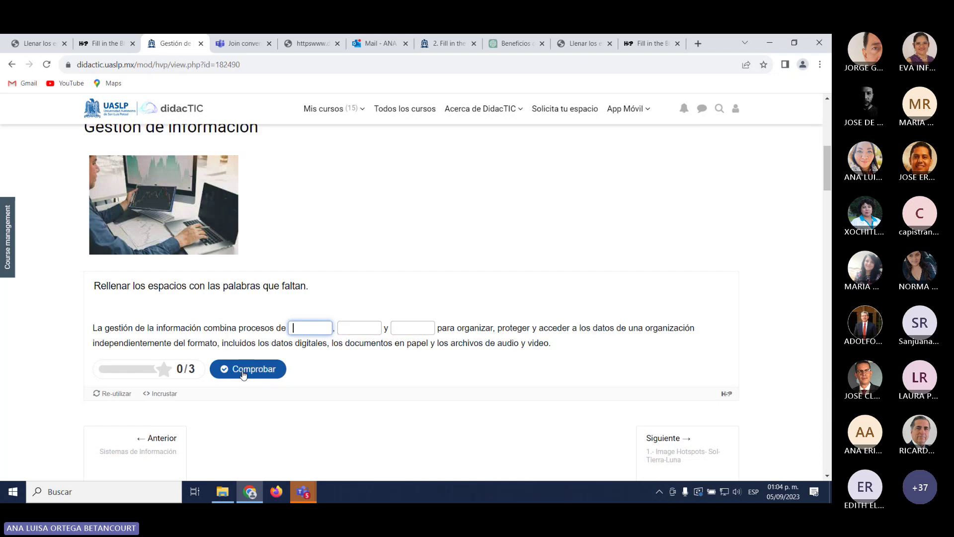
{"action": "left_click", "coordinate": [229, 237]}
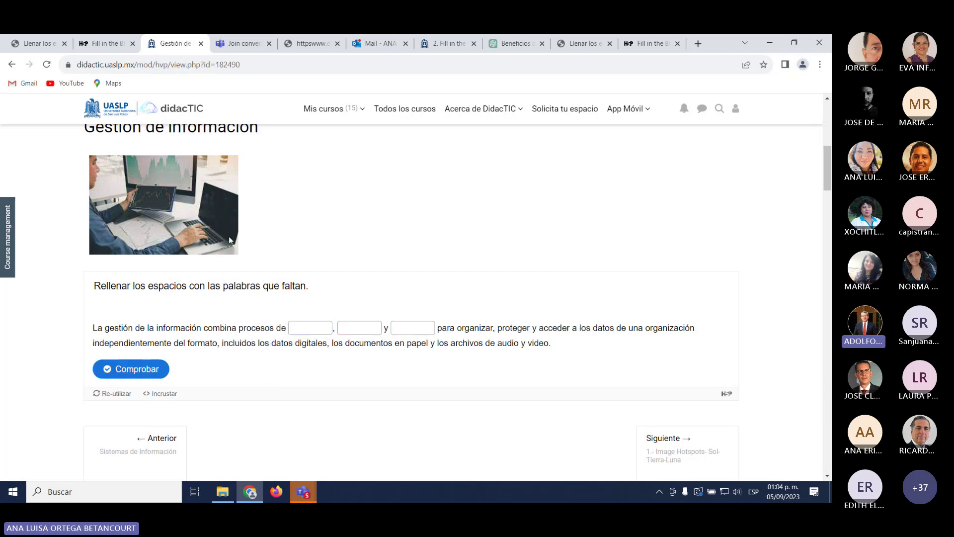
{"action": "scroll", "coordinate": [229, 236], "scroll_direction": "up", "scroll_amount": 5}
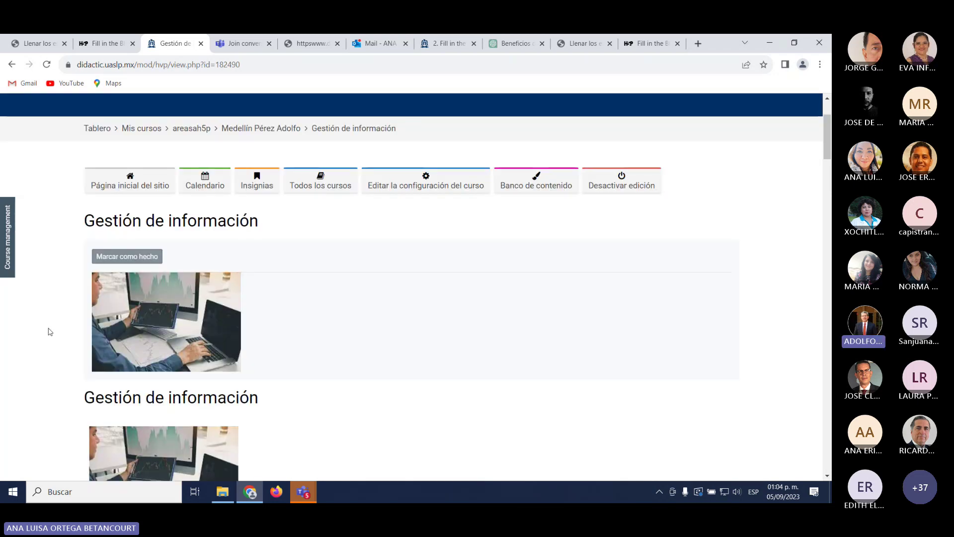
Step: Return to the areasah5p course page, and check the meeting chat in Microsoft Teams for participants' questions before resuming the course view
{"action": "left_click", "coordinate": [182, 132]}
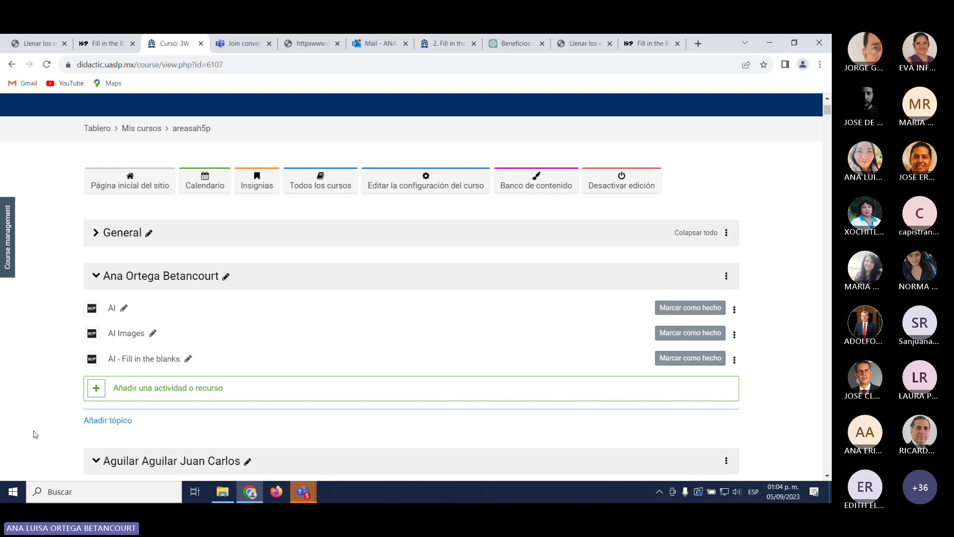
{"action": "mouse_move", "coordinate": [312, 492]}
{"action": "left_click", "coordinate": [348, 447]}
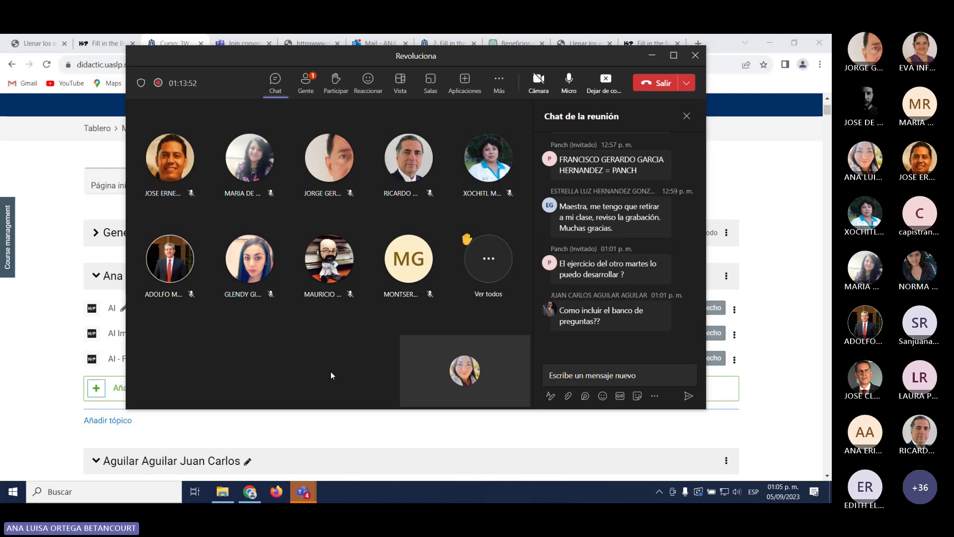
{"action": "mouse_move", "coordinate": [654, 318]}
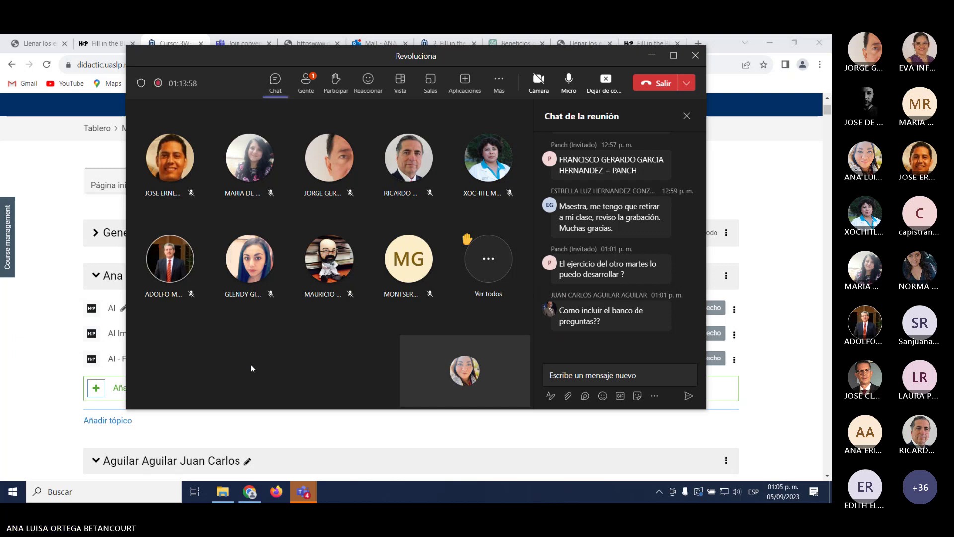
{"action": "left_click", "coordinate": [386, 437]}
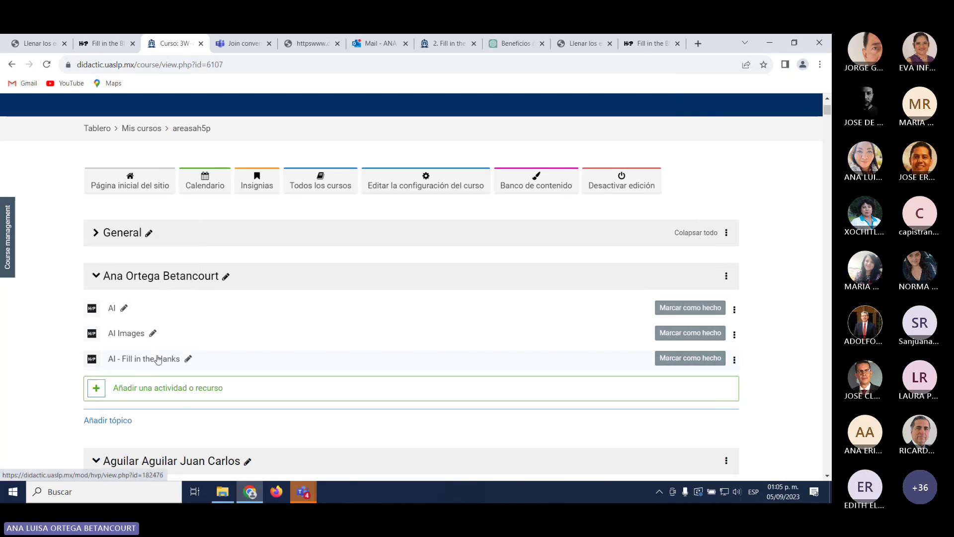
Step: Check the Teams meeting's participant list to identify who has raised a hand, and return to the course in the browser
{"action": "left_click", "coordinate": [303, 492]}
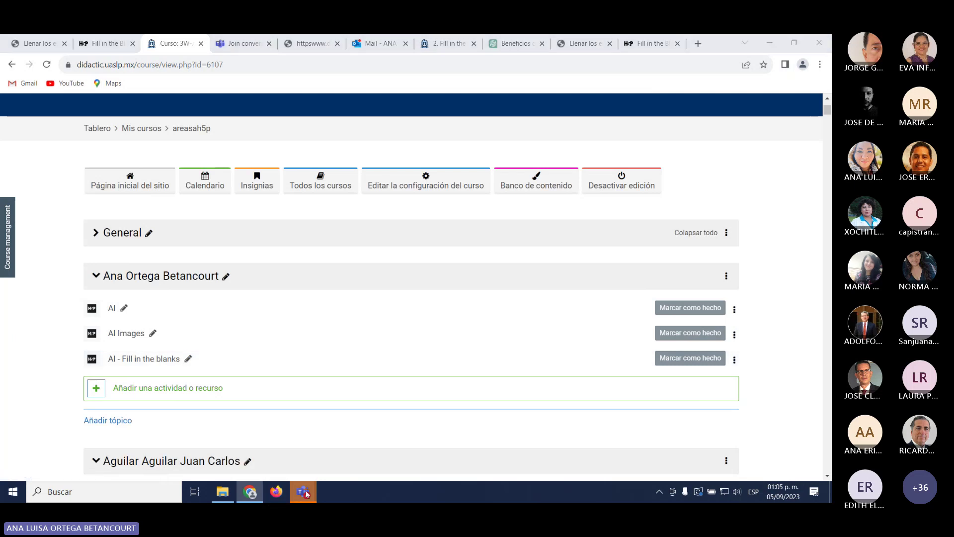
{"action": "left_click", "coordinate": [350, 434]}
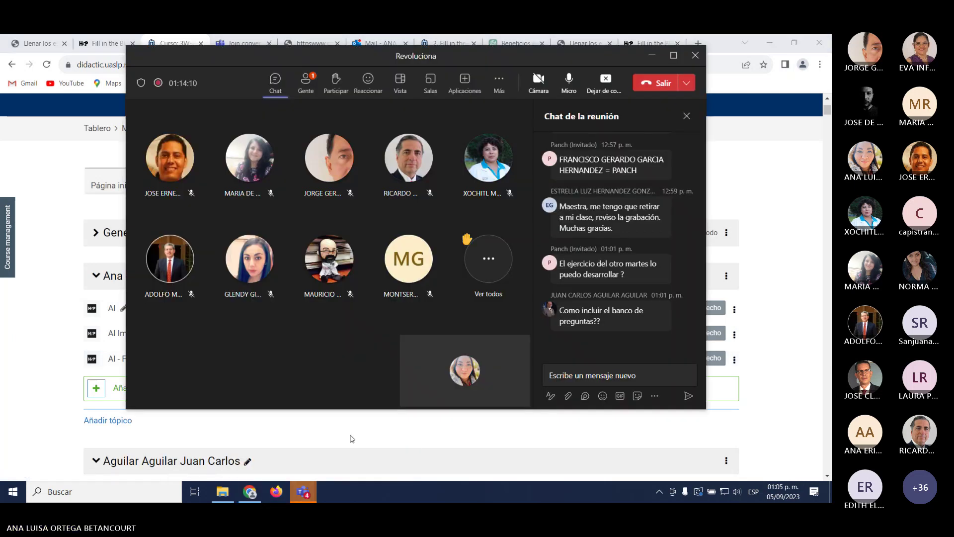
{"action": "left_click", "coordinate": [305, 82]}
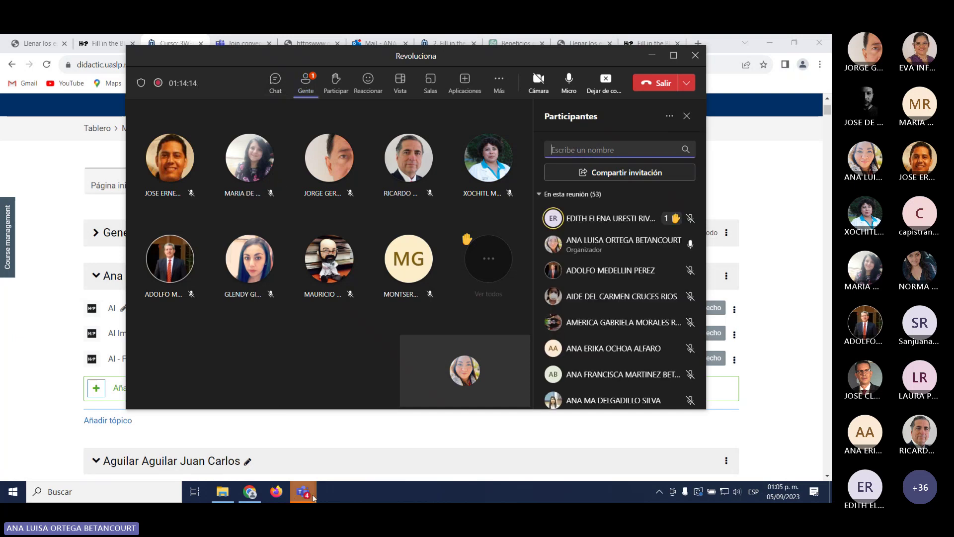
{"action": "left_click", "coordinate": [248, 492]}
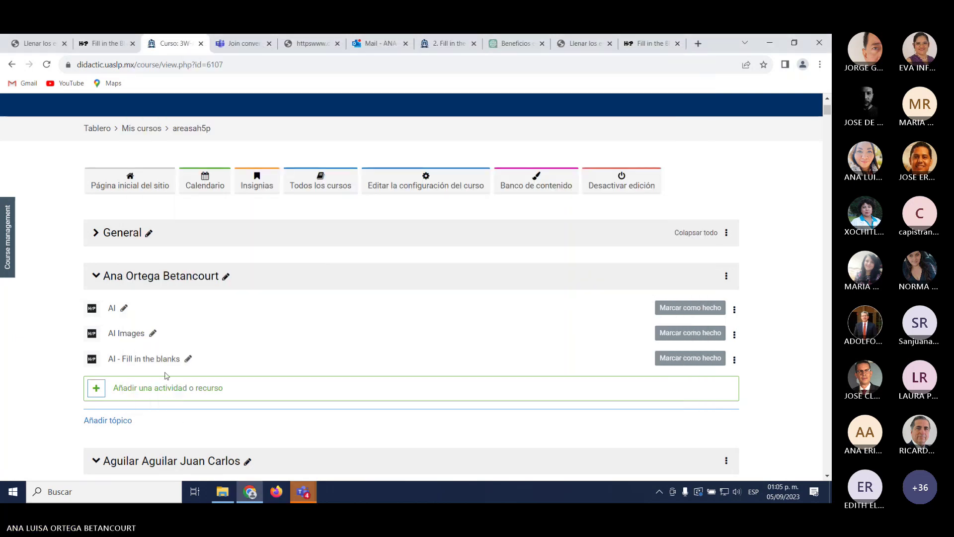
Step: Locate the course section of the participant with the raised hand, and open the settings of its Membrana celular activity for editing
{"action": "scroll", "coordinate": [168, 372], "scroll_direction": "up", "scroll_amount": 2}
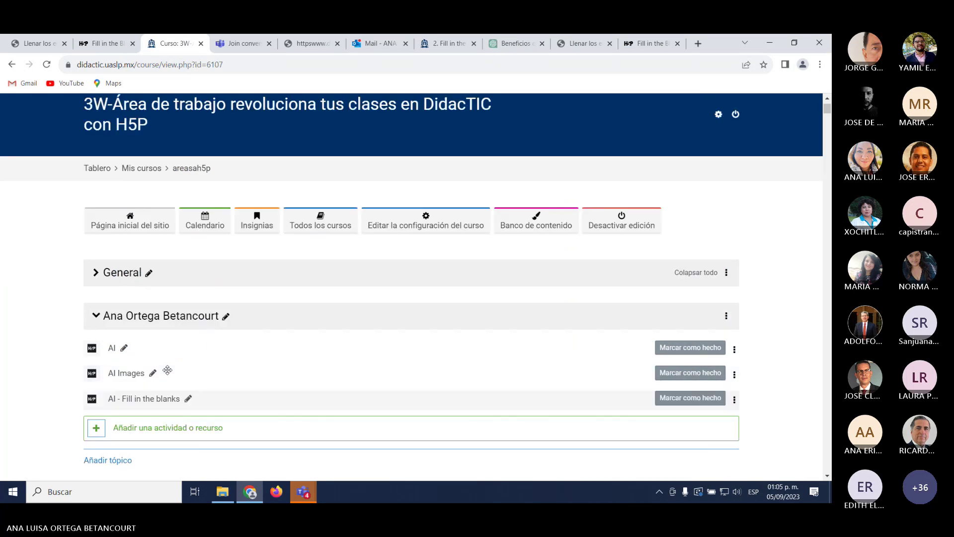
{"action": "scroll", "coordinate": [168, 372], "scroll_direction": "down", "scroll_amount": 7}
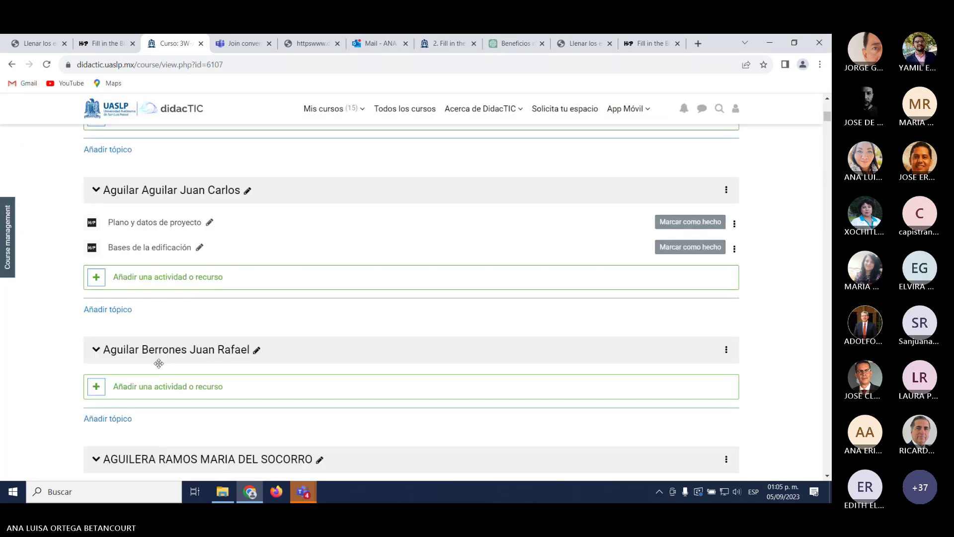
{"action": "scroll", "coordinate": [158, 363], "scroll_direction": "down", "scroll_amount": 4}
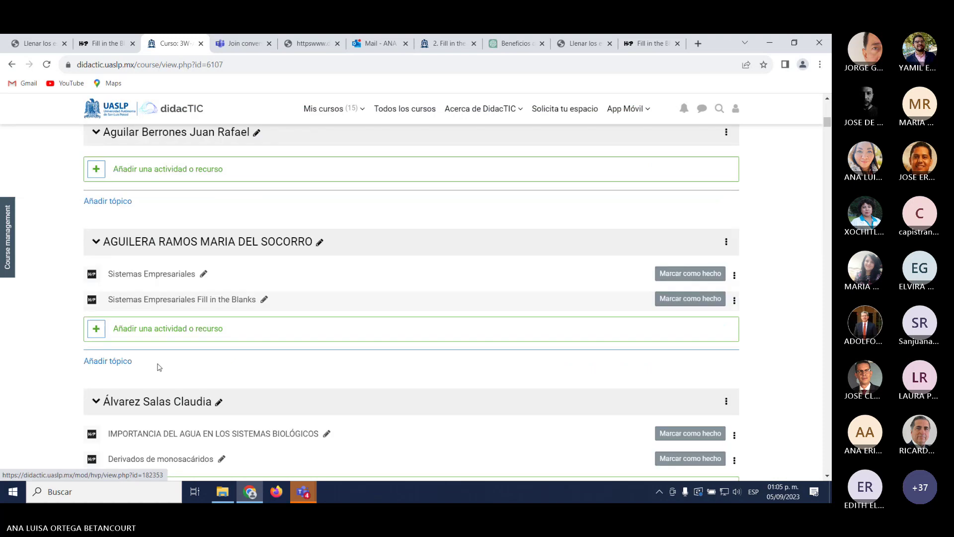
{"action": "scroll", "coordinate": [159, 367], "scroll_direction": "down", "scroll_amount": 5}
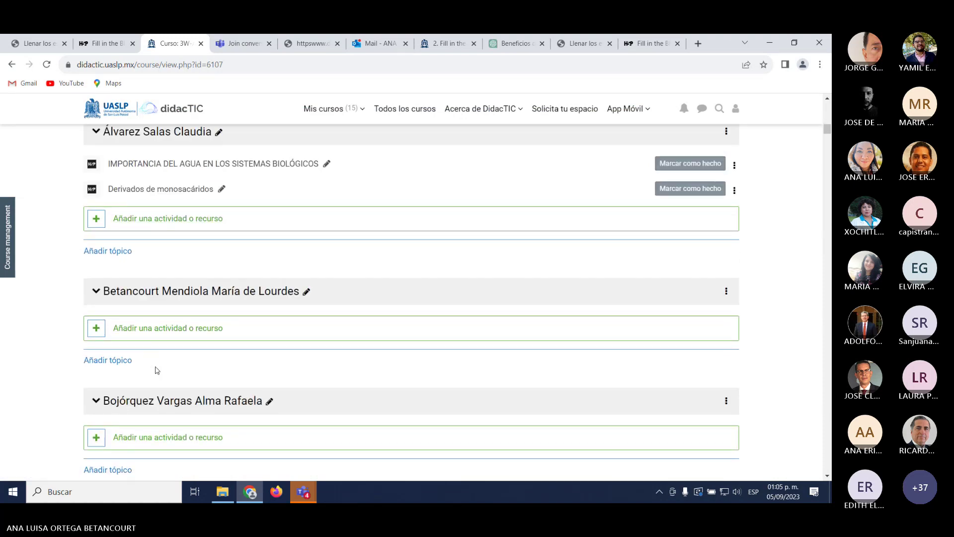
{"action": "mouse_move", "coordinate": [305, 491]}
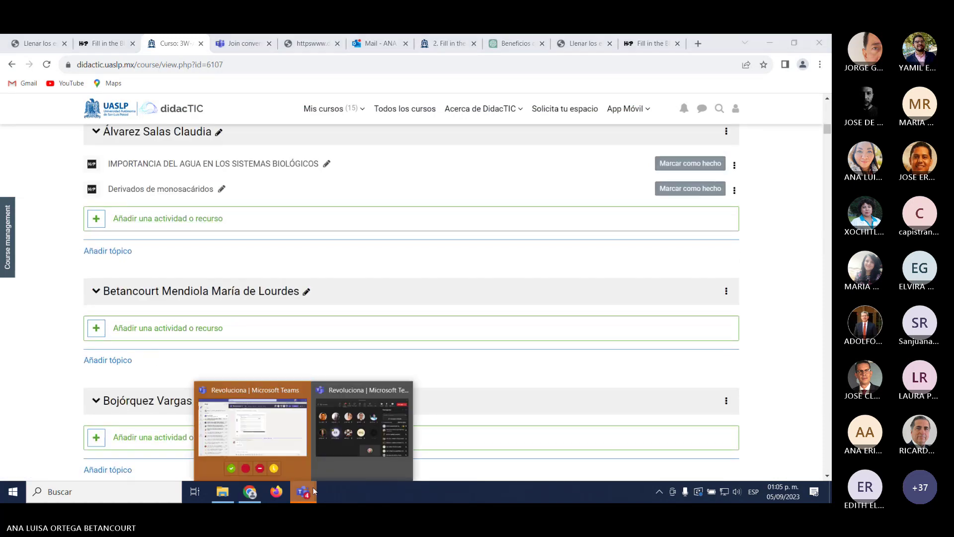
{"action": "mouse_move", "coordinate": [343, 465]}
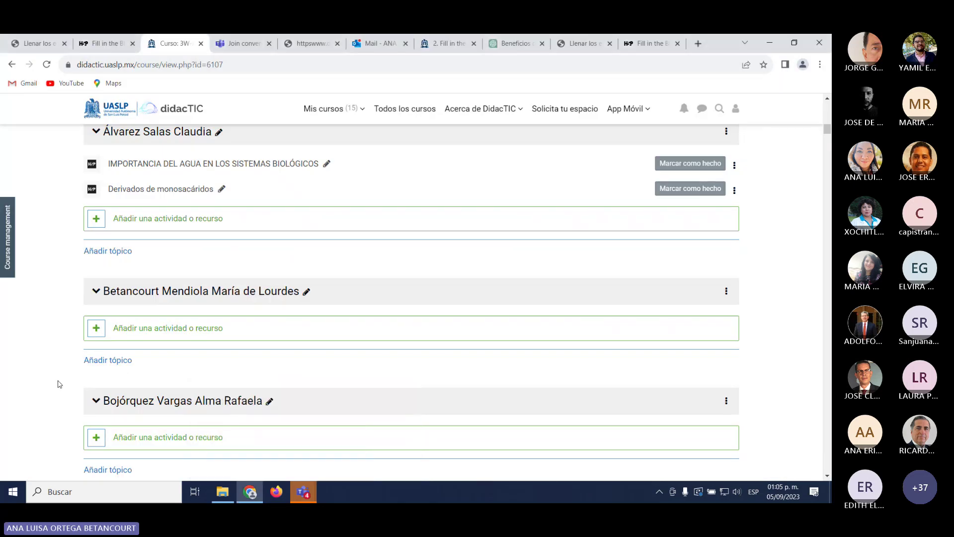
{"action": "scroll", "coordinate": [58, 384], "scroll_direction": "down", "scroll_amount": 15}
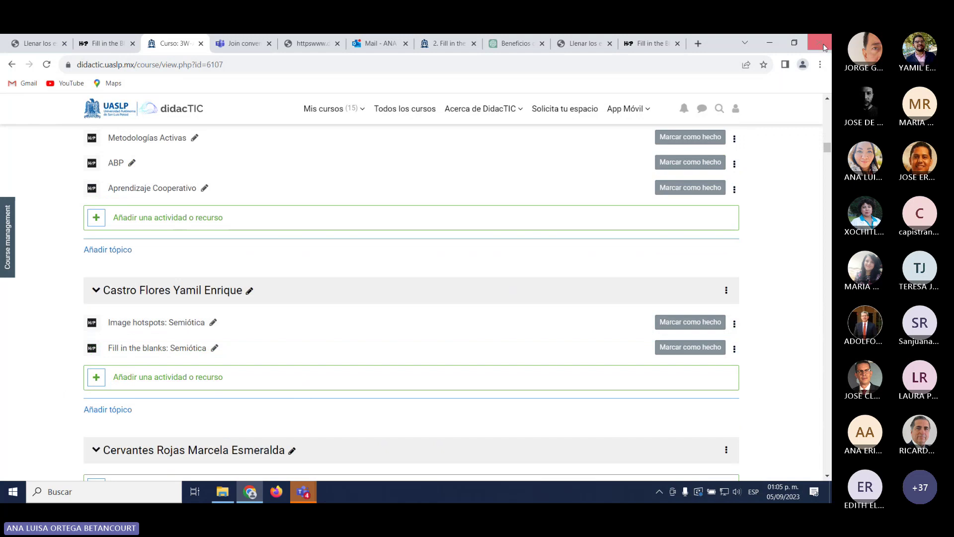
{"action": "left_click_drag", "start_coordinate": [828, 147], "coordinate": [613, 379]}
{"action": "scroll", "coordinate": [358, 336], "scroll_direction": "down", "scroll_amount": 10}
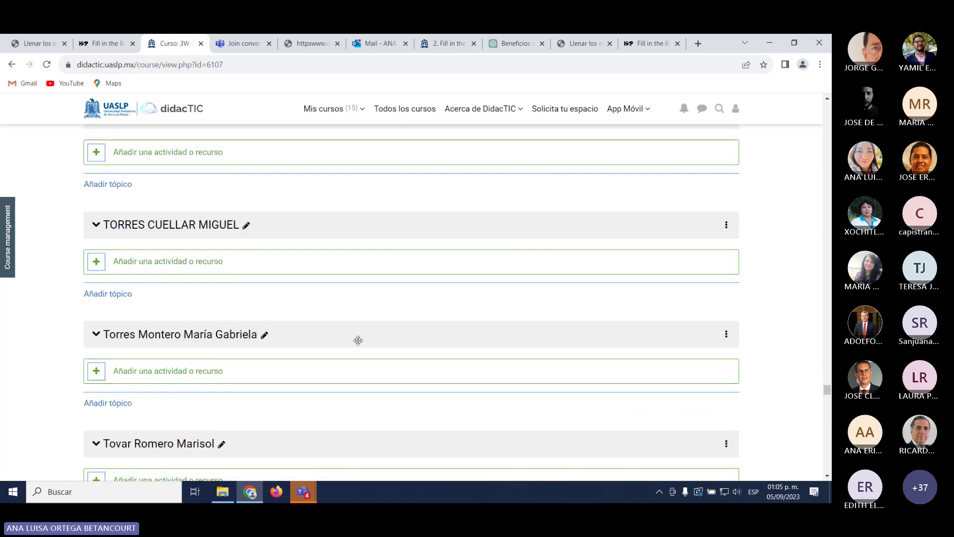
{"action": "scroll", "coordinate": [346, 338], "scroll_direction": "up", "scroll_amount": 3}
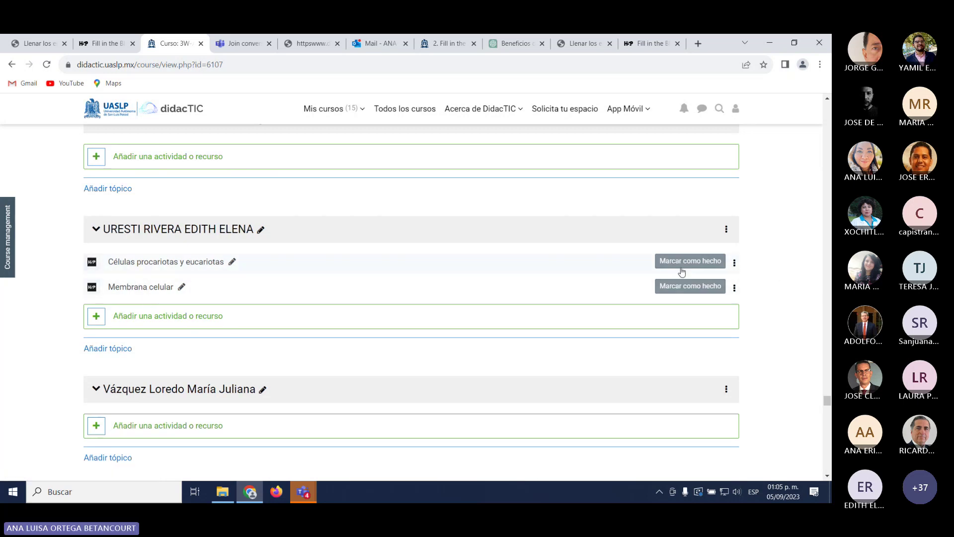
{"action": "left_click", "coordinate": [734, 288]}
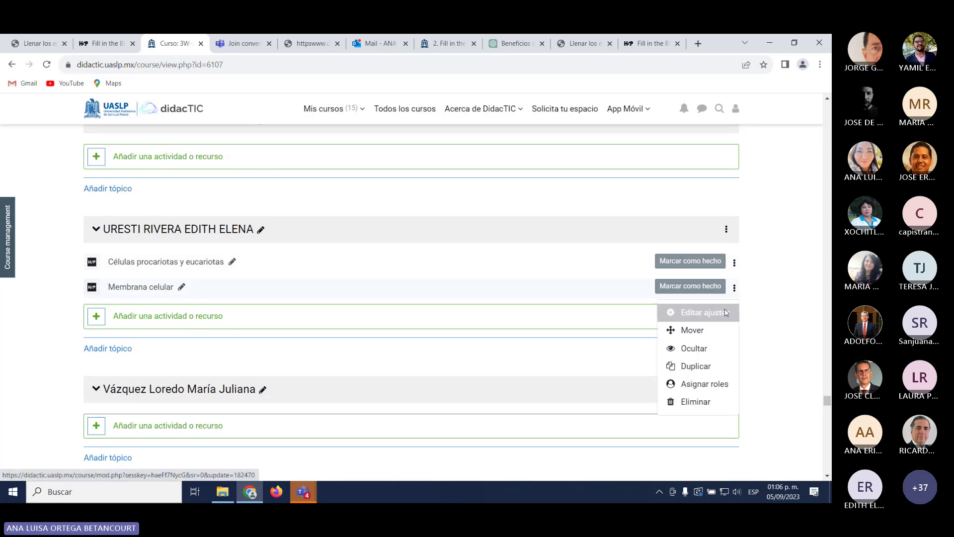
{"action": "left_click", "coordinate": [725, 312]}
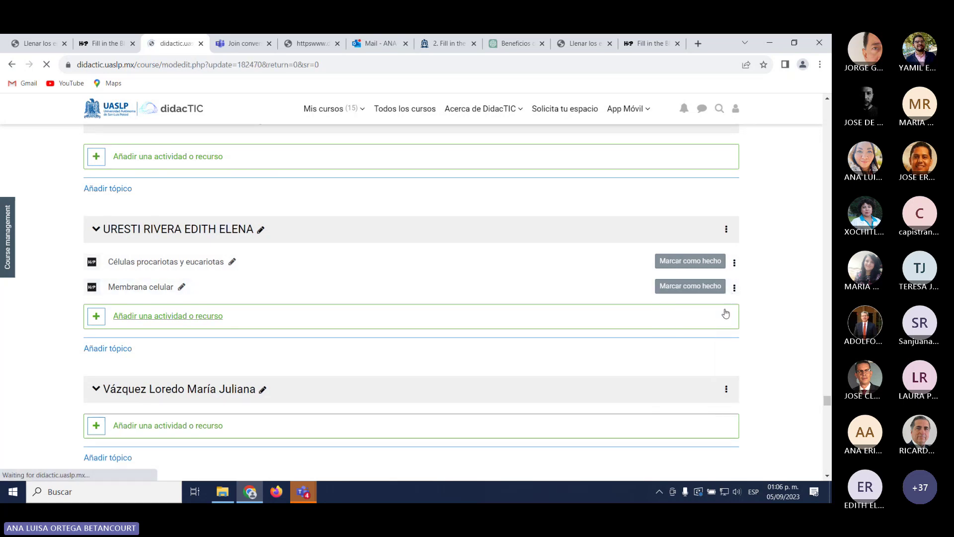
Step: Examine the Membrana celular activity's text blocks, global feedback ranges and behaviour settings in the editor
{"action": "scroll", "coordinate": [298, 395], "scroll_direction": "down", "scroll_amount": 12}
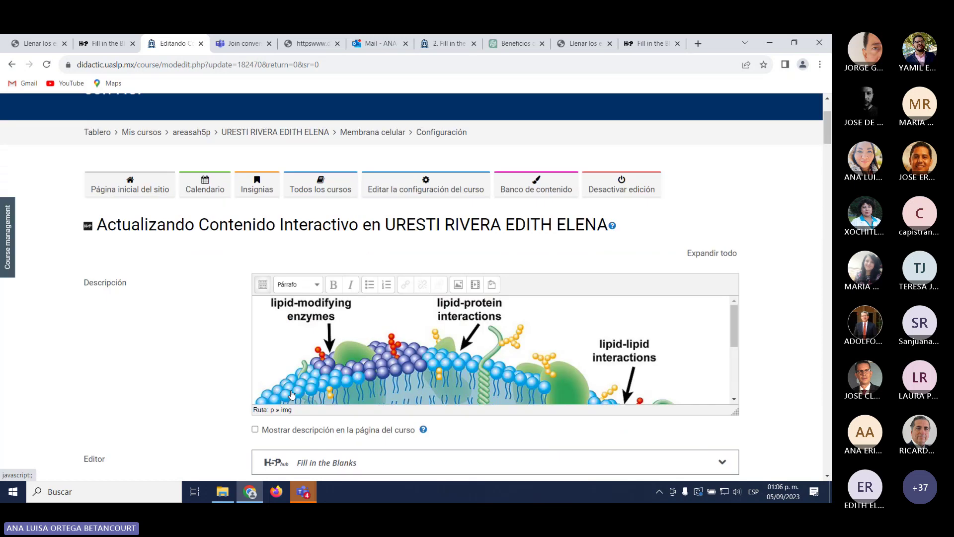
{"action": "scroll", "coordinate": [244, 413], "scroll_direction": "down", "scroll_amount": 10}
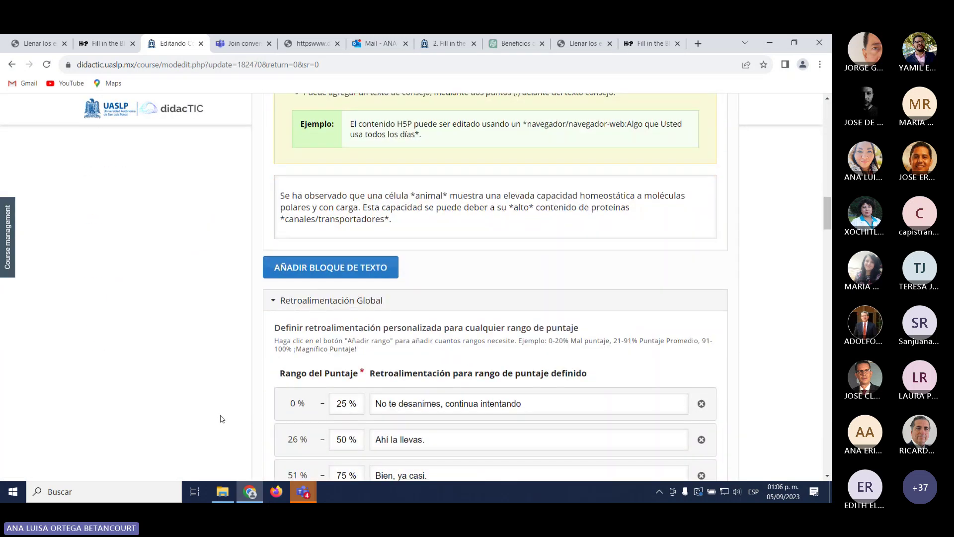
{"action": "scroll", "coordinate": [221, 419], "scroll_direction": "down", "scroll_amount": 8}
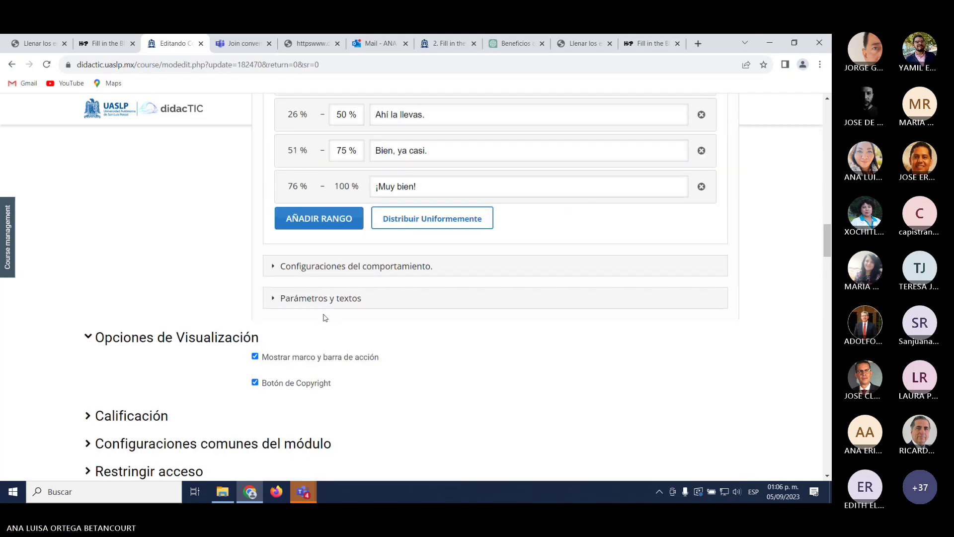
{"action": "left_click", "coordinate": [273, 266]}
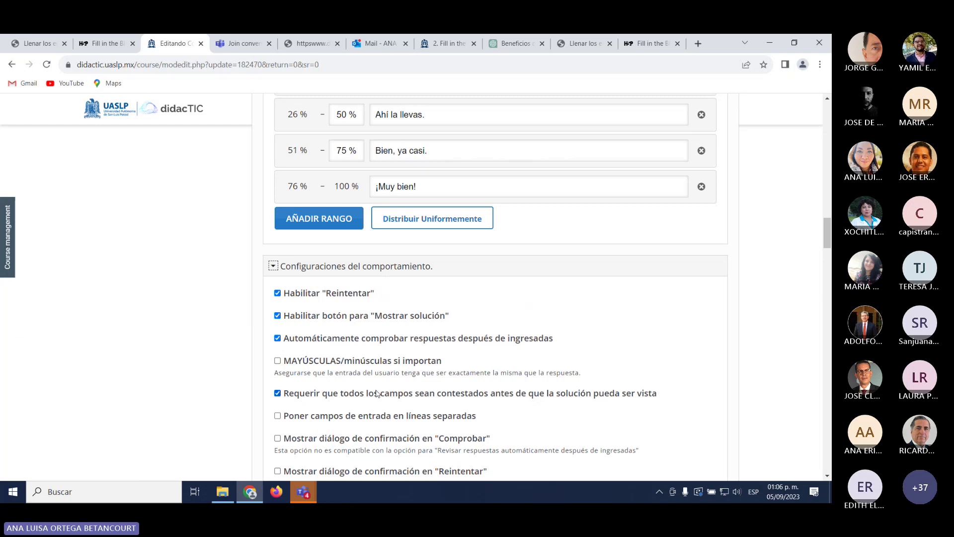
{"action": "scroll", "coordinate": [314, 405], "scroll_direction": "up", "scroll_amount": 9}
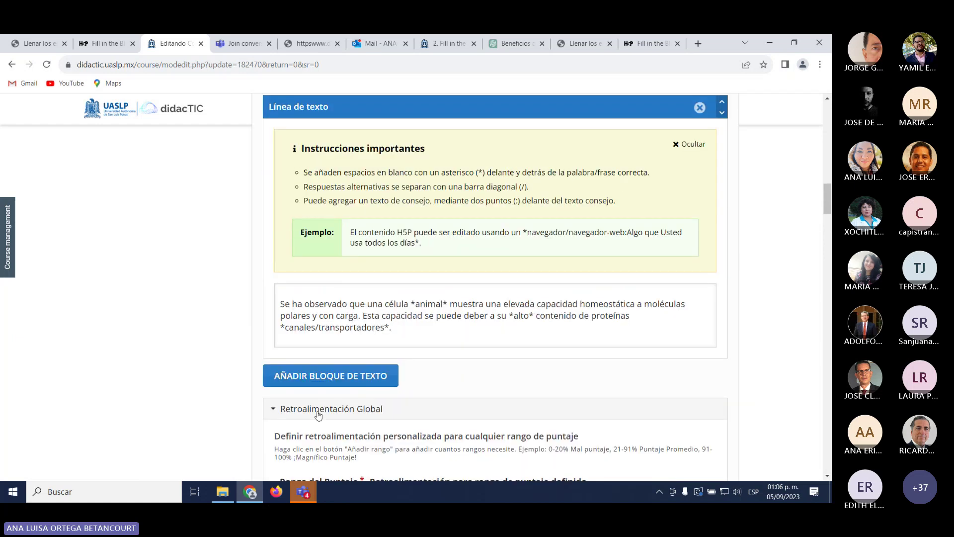
{"action": "scroll", "coordinate": [319, 415], "scroll_direction": "down", "scroll_amount": 10}
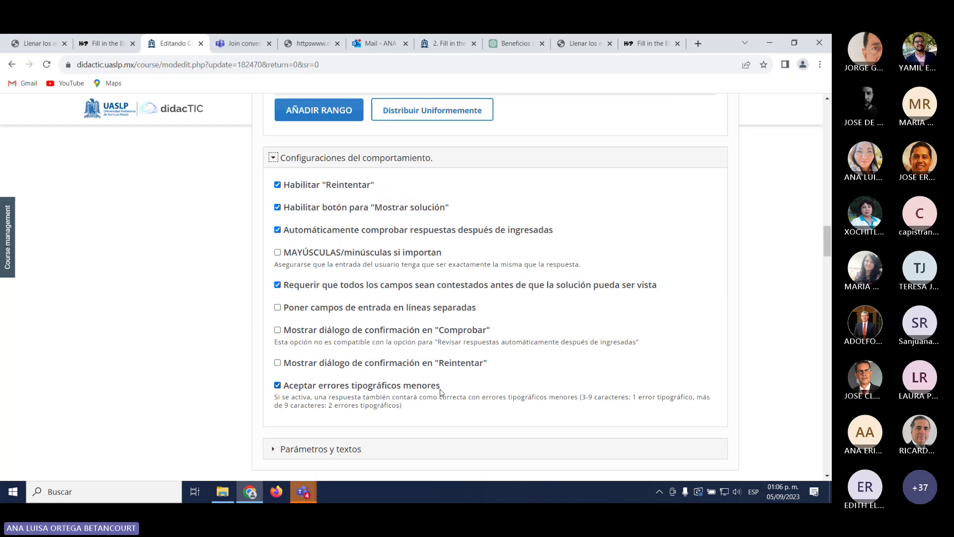
Step: Check the Parámetros y textos settings, save the activity, and display the Membrana celular exercise with its blanks
{"action": "scroll", "coordinate": [447, 408], "scroll_direction": "down", "scroll_amount": 3}
{"action": "left_click", "coordinate": [275, 287]}
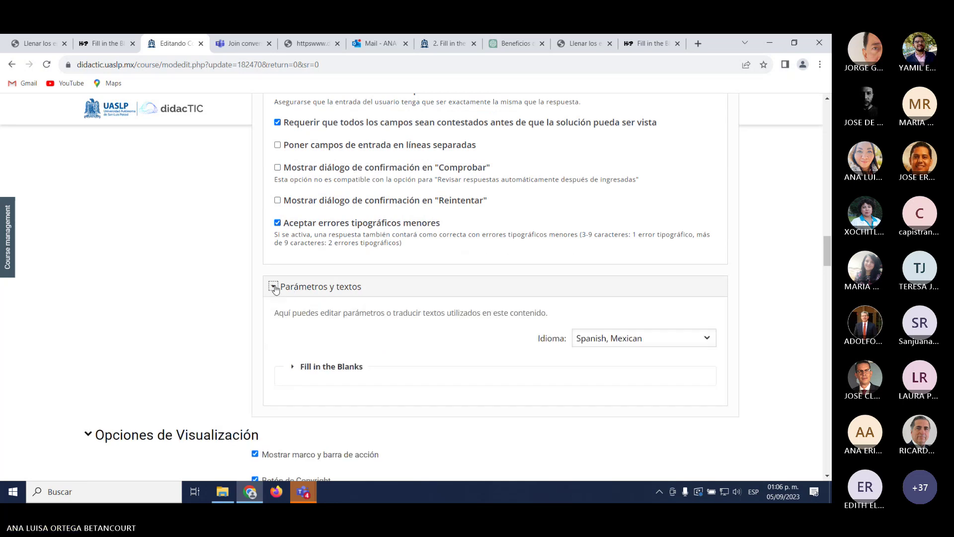
{"action": "scroll", "coordinate": [492, 398], "scroll_direction": "down", "scroll_amount": 8}
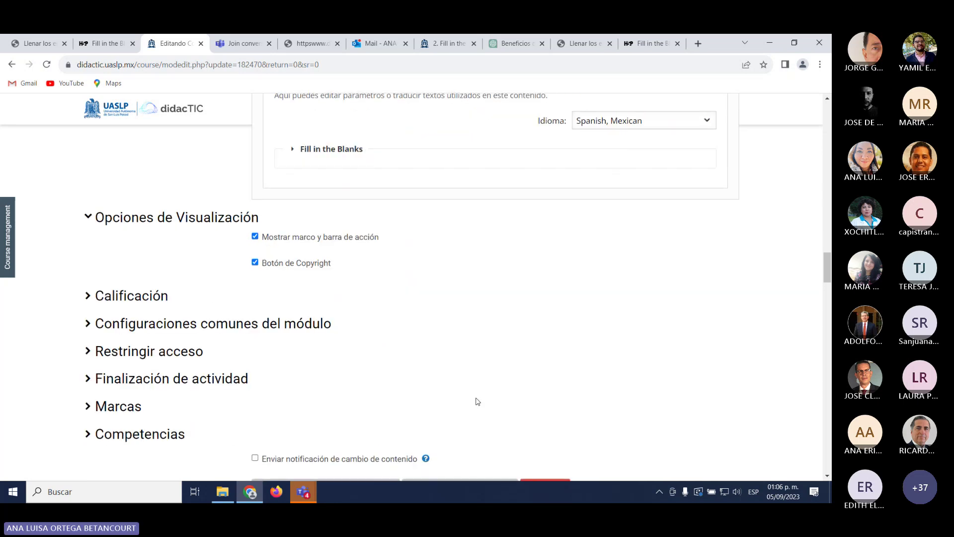
{"action": "left_click", "coordinate": [449, 281]}
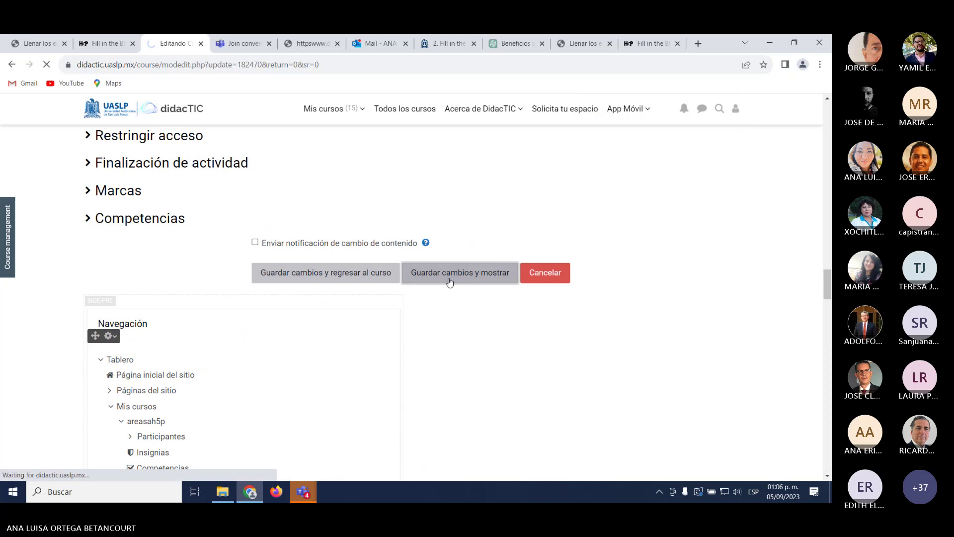
{"action": "scroll", "coordinate": [460, 278], "scroll_direction": "down", "scroll_amount": 1}
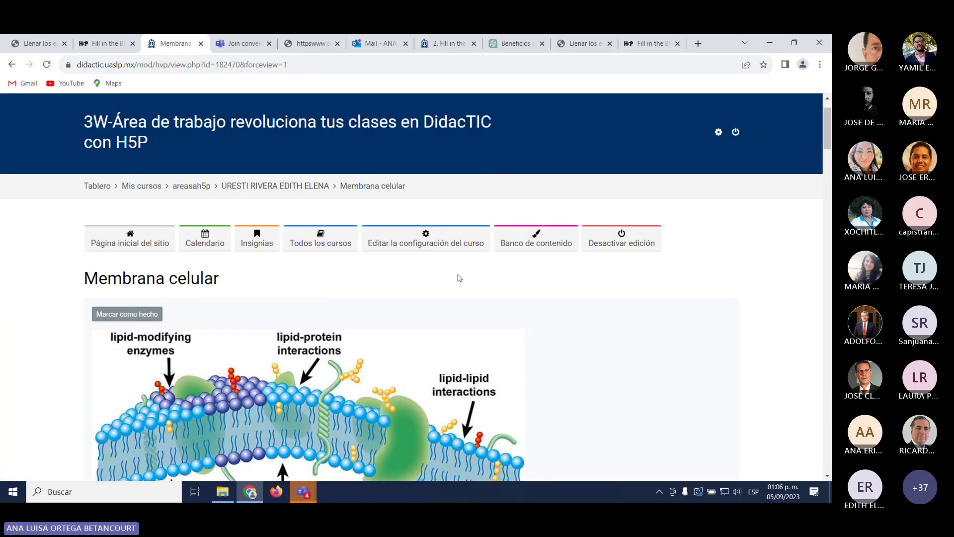
{"action": "scroll", "coordinate": [460, 278], "scroll_direction": "down", "scroll_amount": 5}
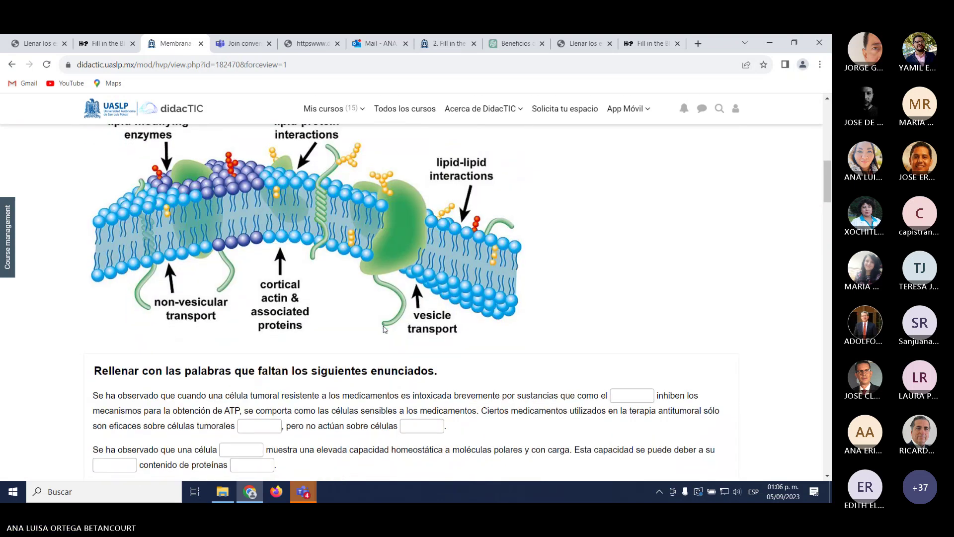
{"action": "scroll", "coordinate": [385, 329], "scroll_direction": "down", "scroll_amount": 2}
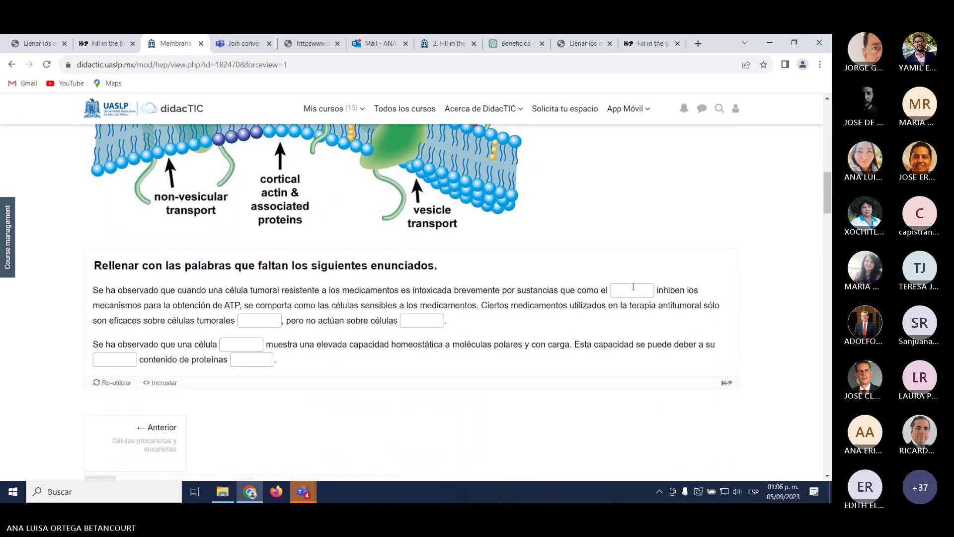
Step: Fill all six blanks of the Membrana celular exercise with deliberately wrong test answers, starting with PP in the first blank
{"action": "left_click", "coordinate": [633, 287]}
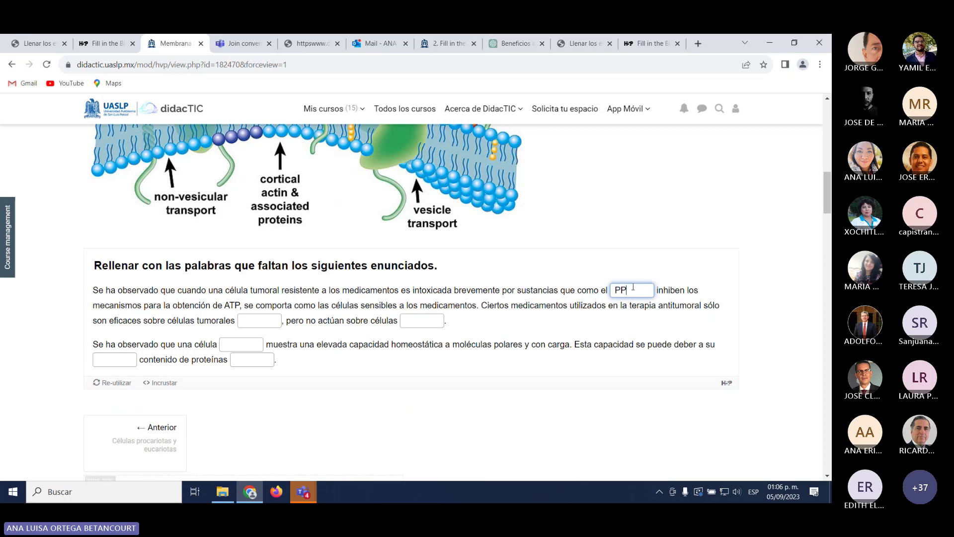
{"action": "left_click", "coordinate": [259, 317]}
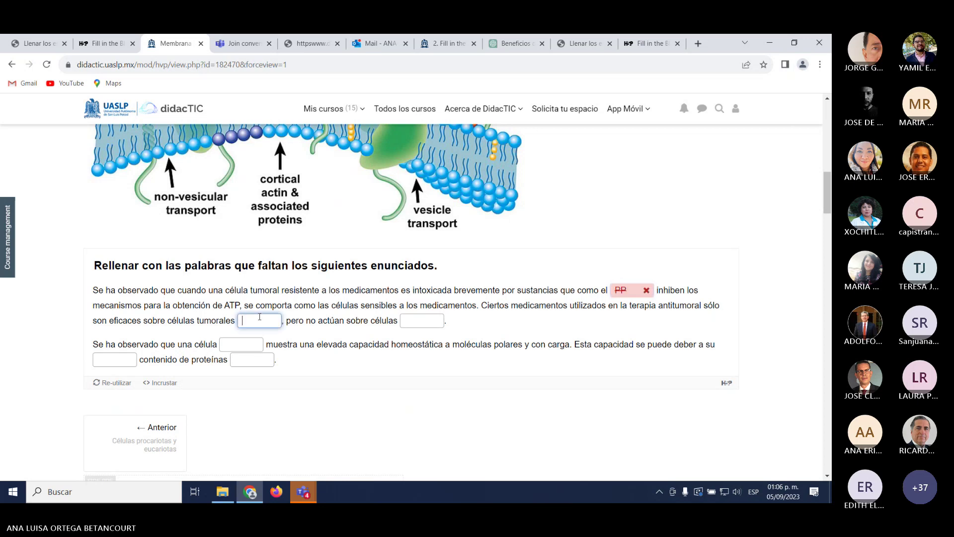
{"action": "type", "text": "Il"}
{"action": "left_click", "coordinate": [425, 320]}
{"action": "type", "text": "Il"}
{"action": "left_click", "coordinate": [250, 342]}
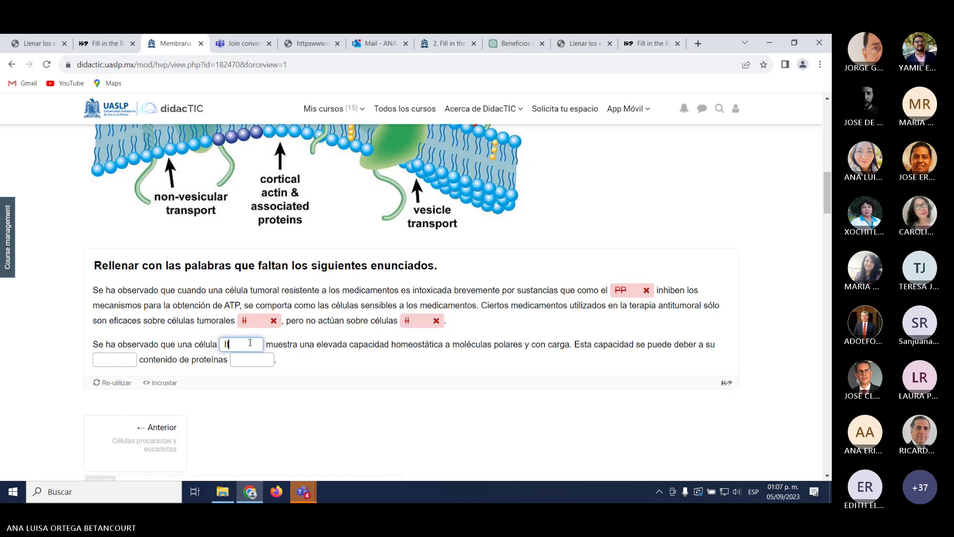
{"action": "left_click", "coordinate": [257, 361]}
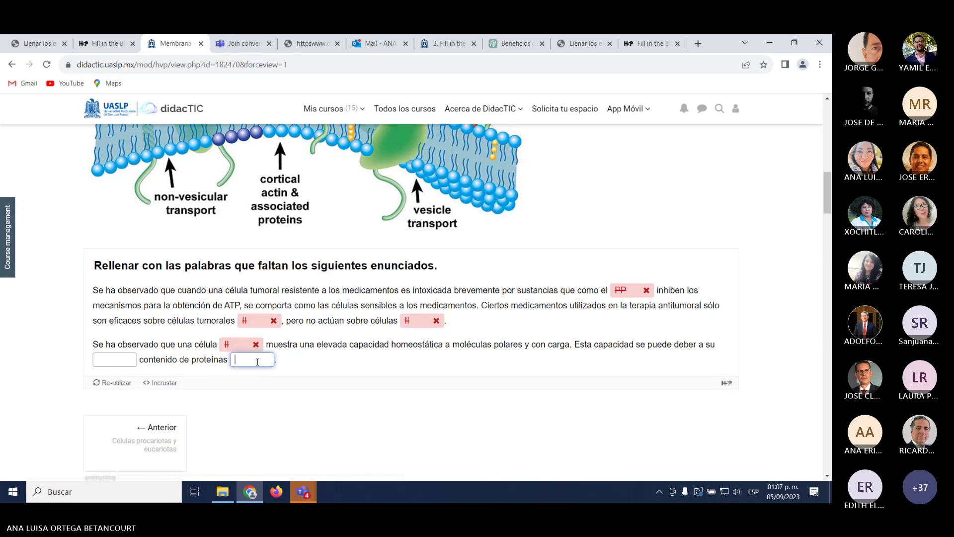
{"action": "left_click", "coordinate": [114, 359]}
{"action": "left_click", "coordinate": [330, 381]}
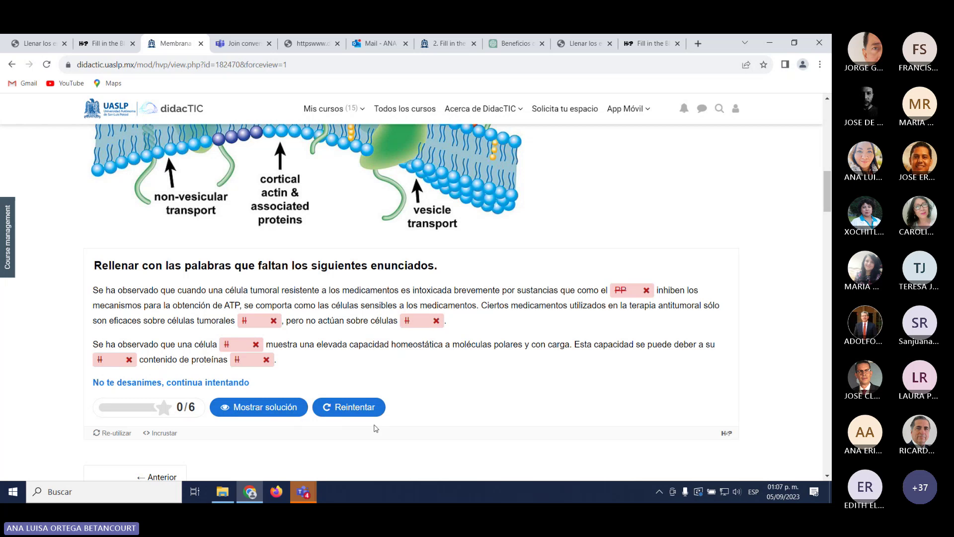
Step: Reveal the correct solutions of the Membrana celular exercise and reset it for another attempt
{"action": "left_click", "coordinate": [242, 419]}
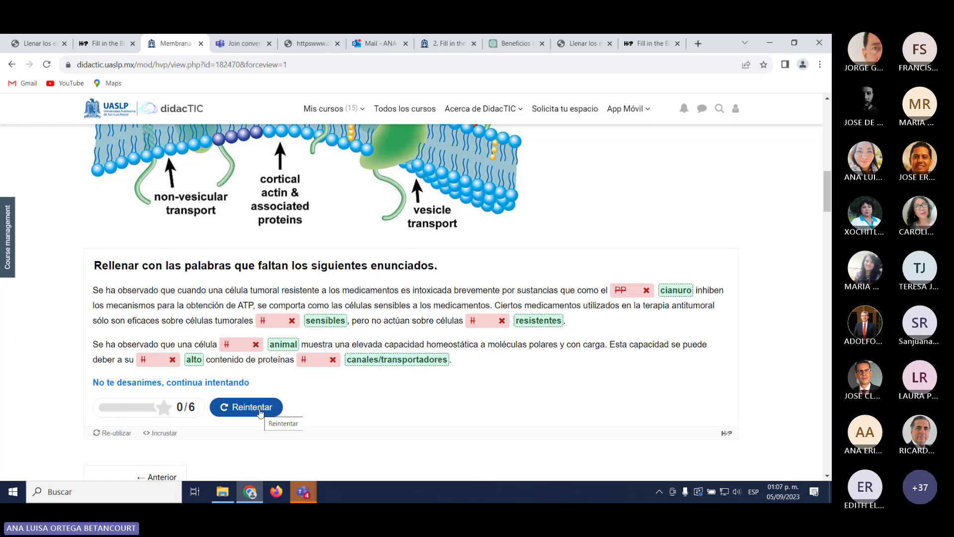
{"action": "left_click", "coordinate": [252, 407]}
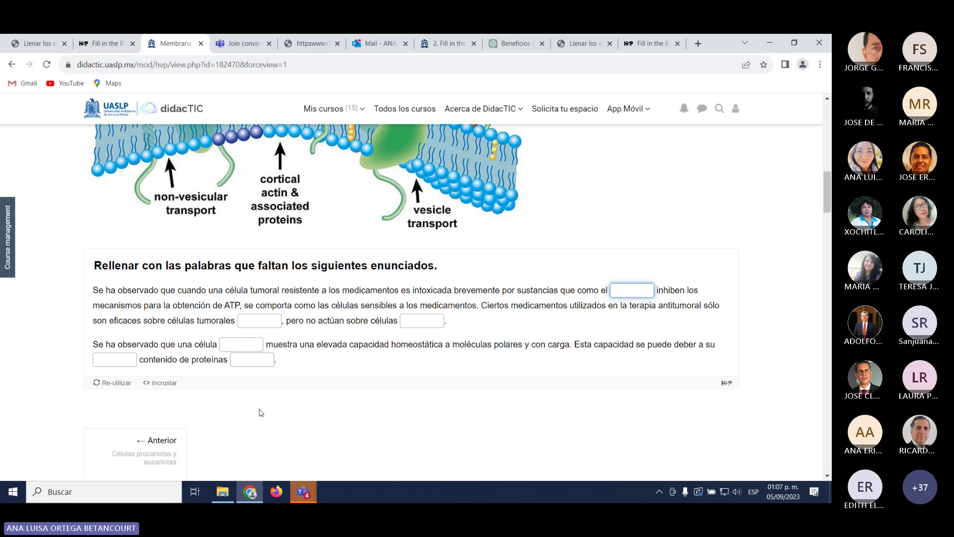
{"action": "left_click", "coordinate": [333, 108]}
{"action": "left_click", "coordinate": [627, 108]}
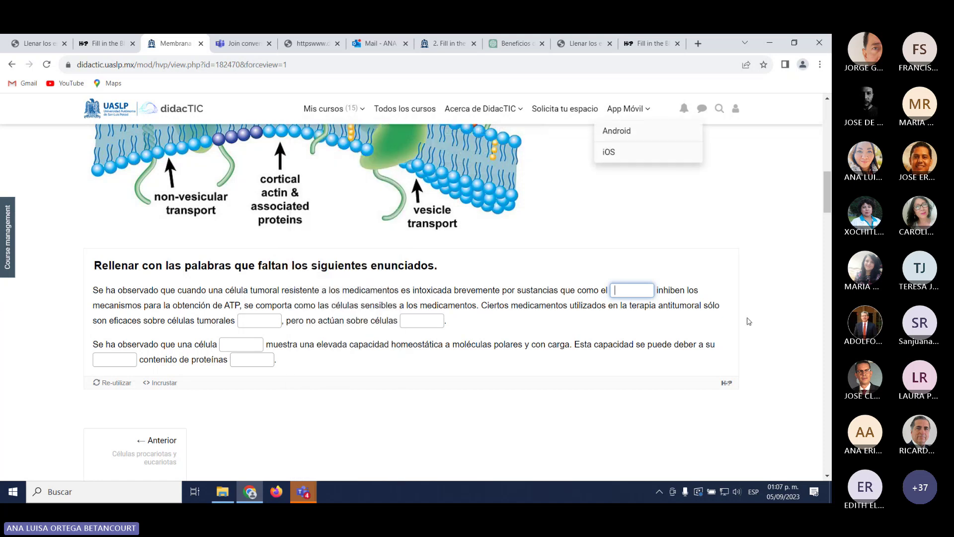
{"action": "left_click", "coordinate": [221, 465]}
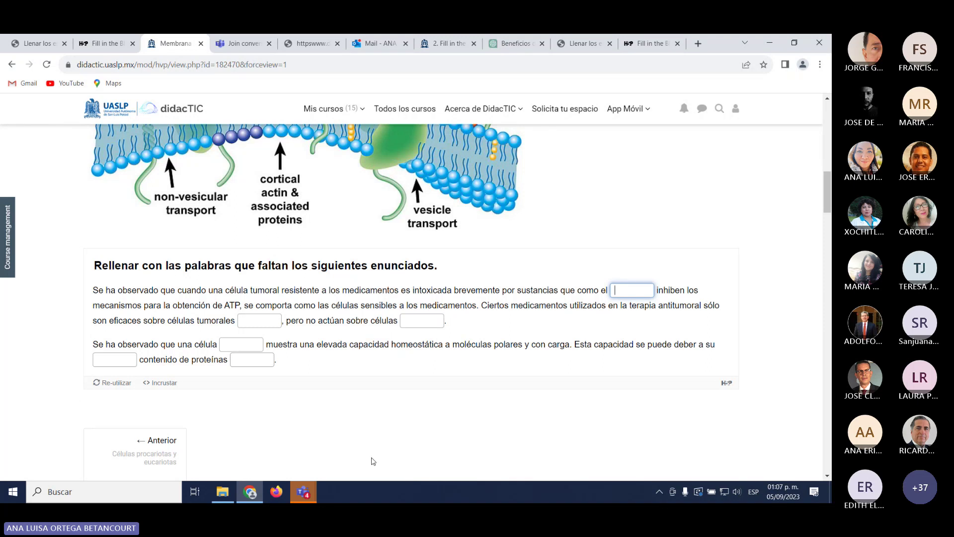
Step: Check the Teams meeting chat for new participant messages and return to the Membrana celular exercise in the browser
{"action": "mouse_move", "coordinate": [300, 491]}
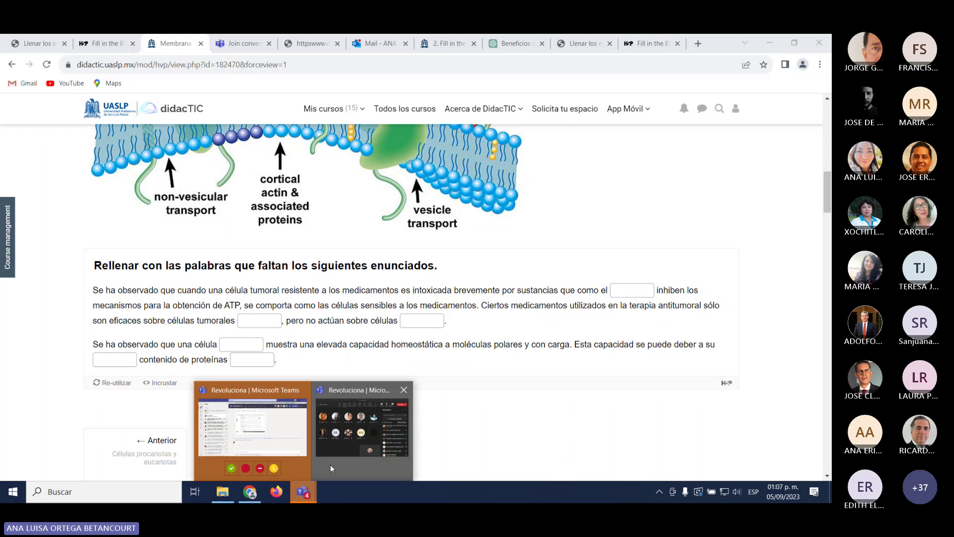
{"action": "left_click", "coordinate": [350, 453]}
{"action": "left_click", "coordinate": [275, 84]}
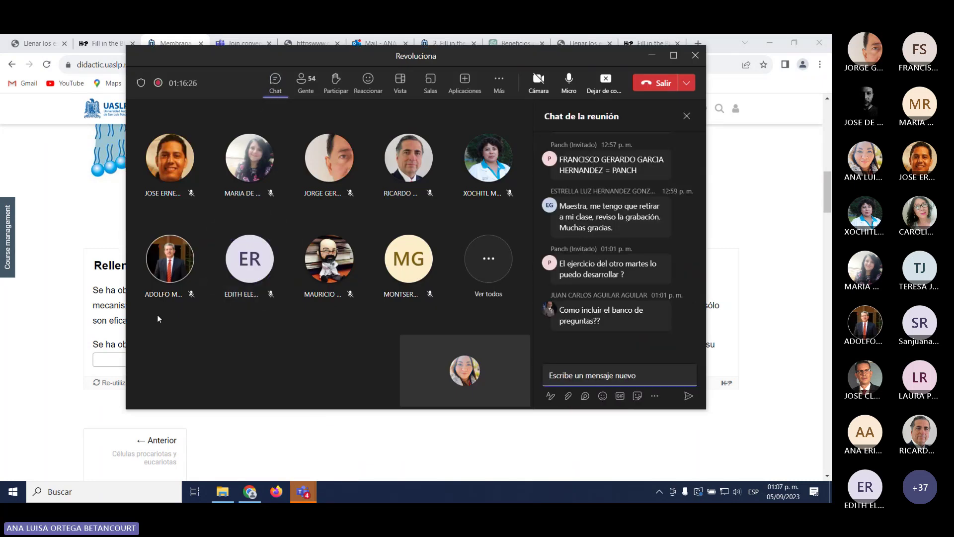
{"action": "left_click", "coordinate": [84, 297]}
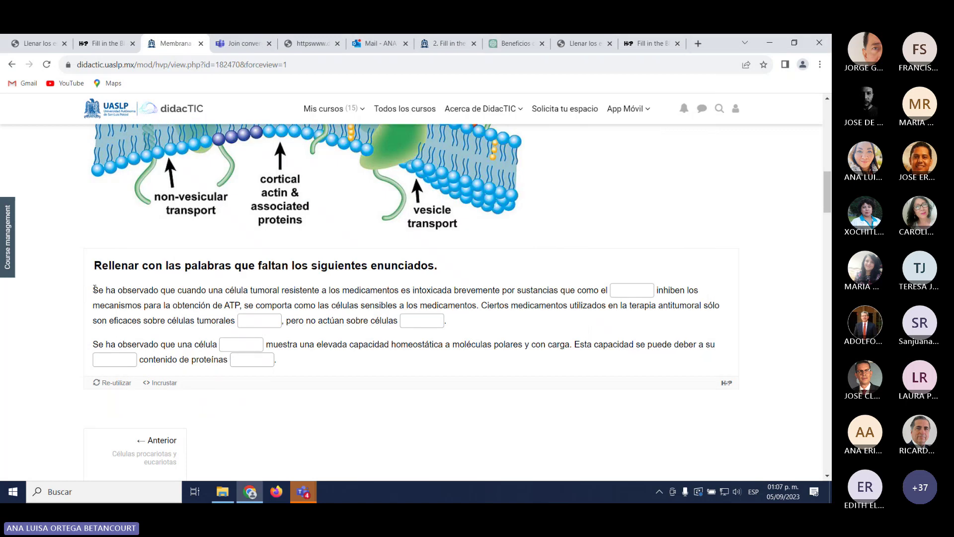
Step: Open the course 3. Revoluciona tus clases en DidacTIC con H5P from the enrolled courses
{"action": "scroll", "coordinate": [95, 288], "scroll_direction": "up", "scroll_amount": 3}
{"action": "left_click", "coordinate": [29, 45]}
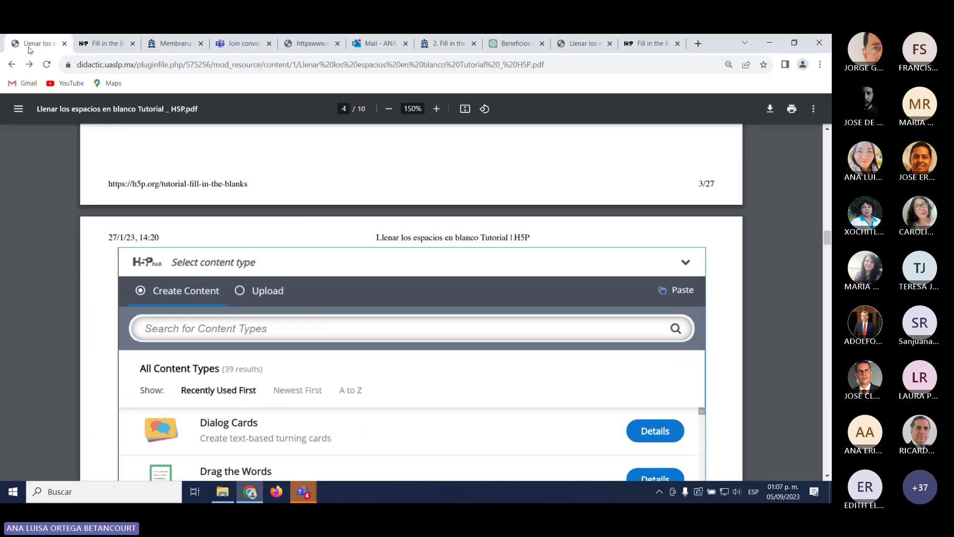
{"action": "left_click", "coordinate": [104, 45]}
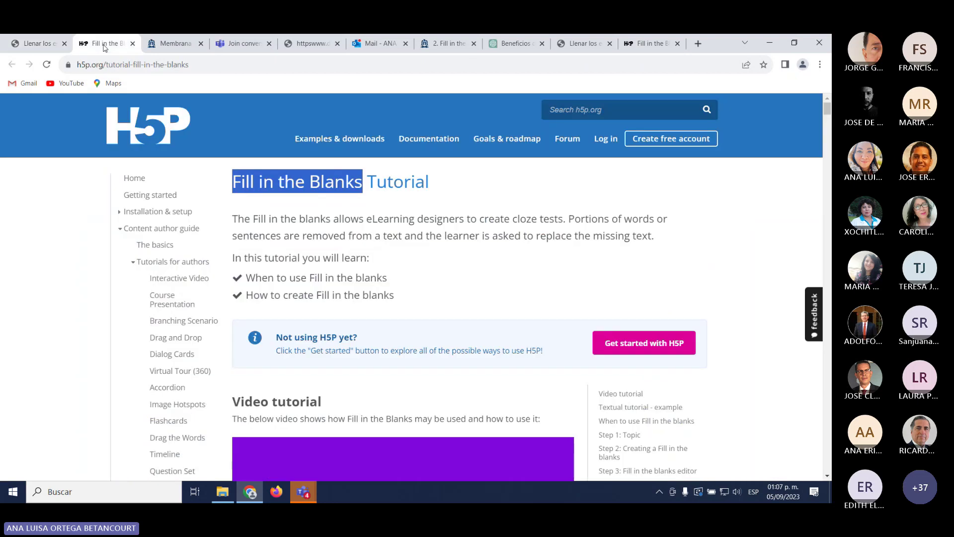
{"action": "left_click", "coordinate": [172, 43]}
{"action": "mouse_move", "coordinate": [342, 115]}
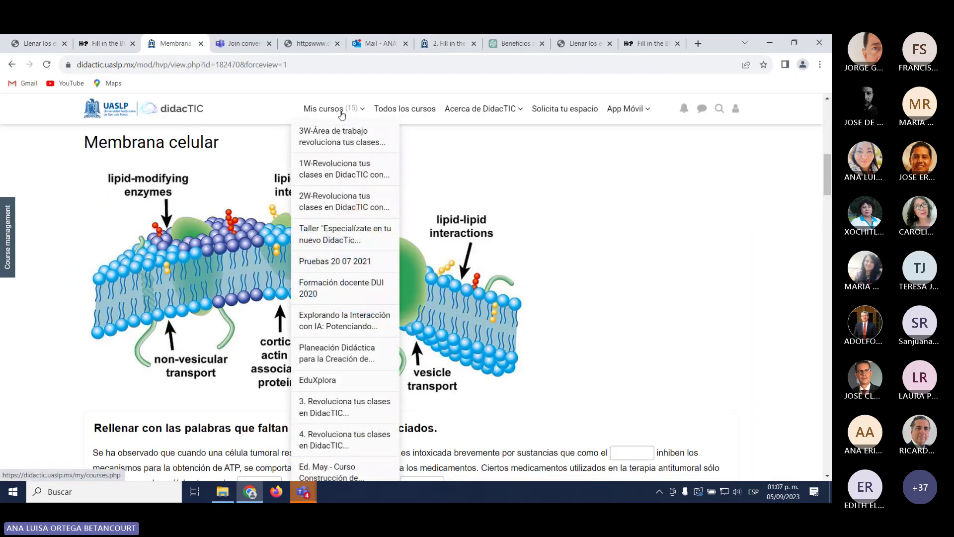
{"action": "left_click", "coordinate": [325, 415]}
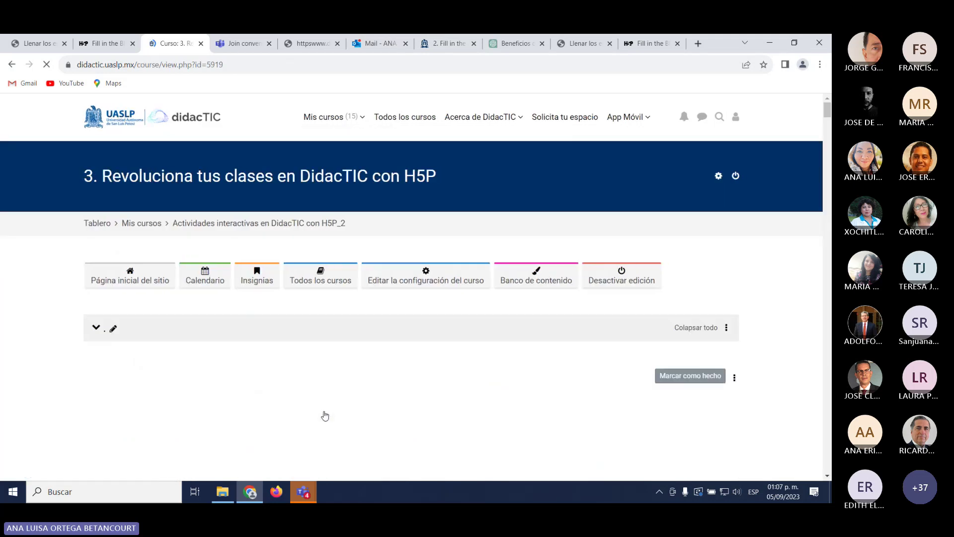
Step: Find the course's list of topics and open the Drag and Drop activity
{"action": "scroll", "coordinate": [193, 317], "scroll_direction": "down", "scroll_amount": 3}
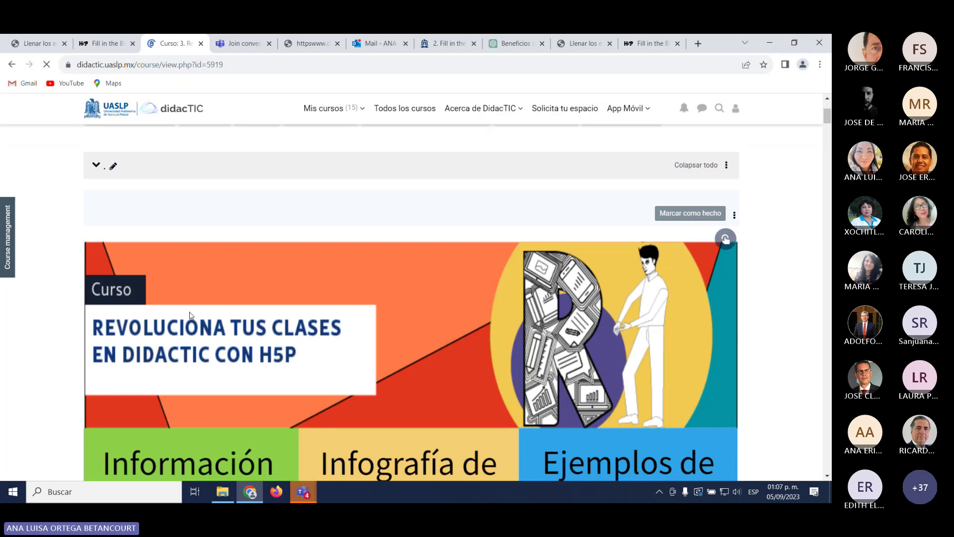
{"action": "scroll", "coordinate": [190, 315], "scroll_direction": "down", "scroll_amount": 15}
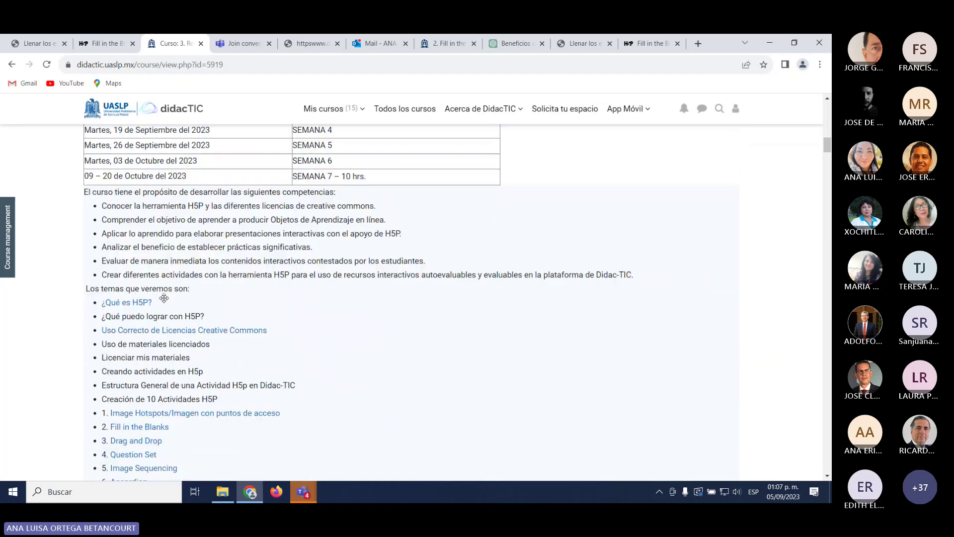
{"action": "scroll", "coordinate": [164, 298], "scroll_direction": "down", "scroll_amount": 3}
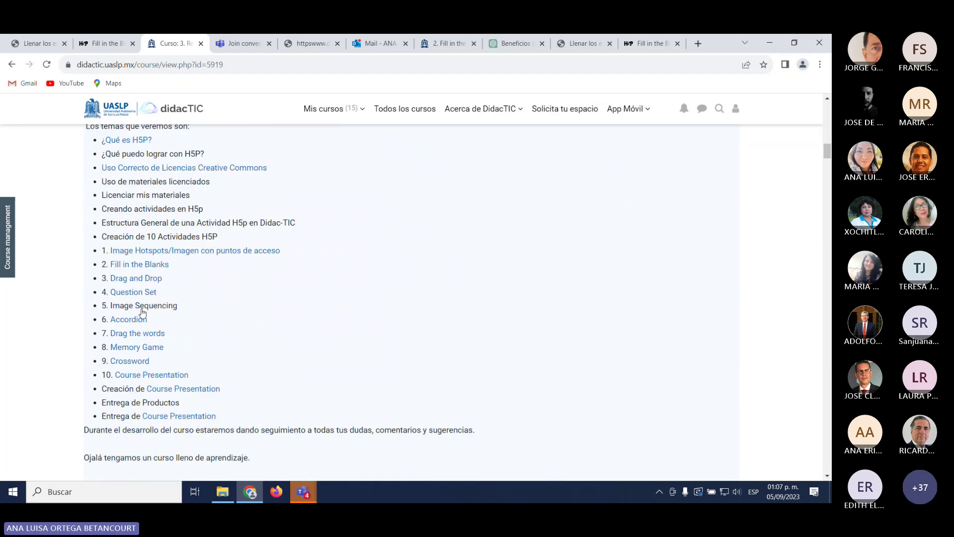
{"action": "left_click", "coordinate": [141, 282]}
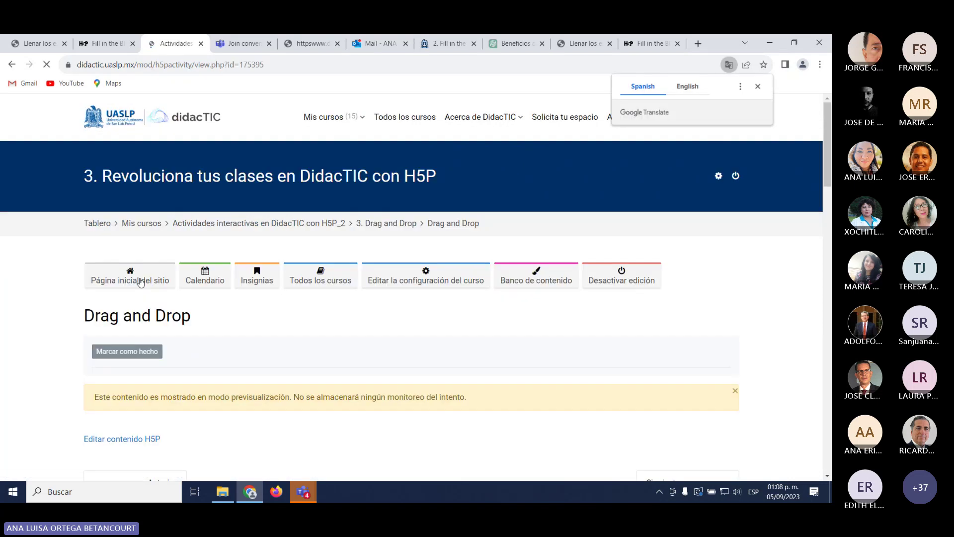
Step: Show the Drag and Drop exercise in full screen and place Vaccinium, Fragaria and Rubus on the strawberry from upper to lower part
{"action": "scroll", "coordinate": [199, 276], "scroll_direction": "down", "scroll_amount": 3}
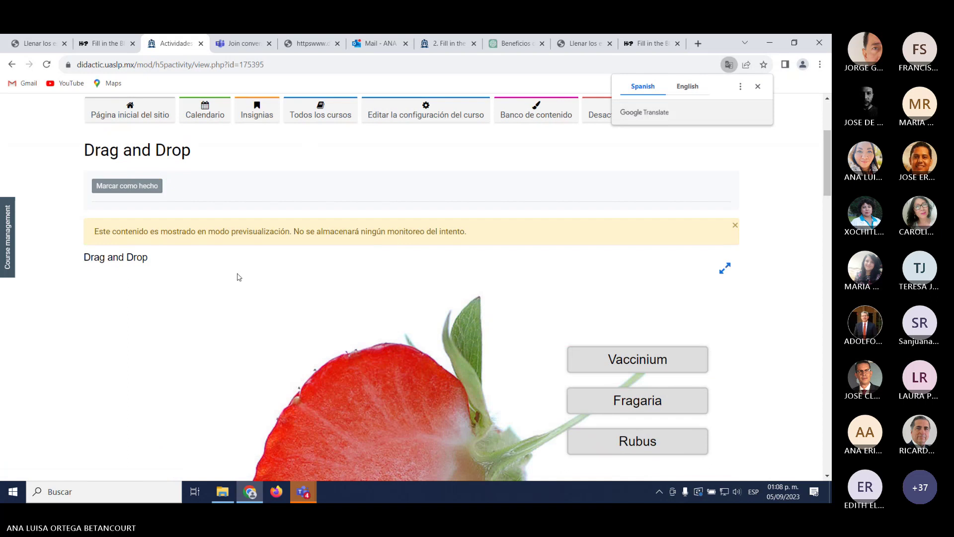
{"action": "scroll", "coordinate": [602, 242], "scroll_direction": "down", "scroll_amount": 2}
{"action": "left_click", "coordinate": [726, 164]}
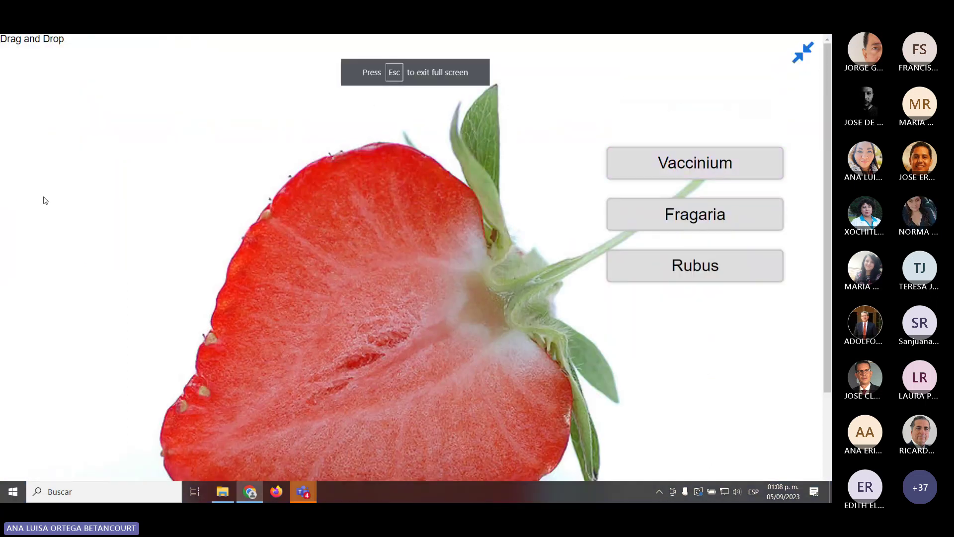
{"action": "left_click_drag", "start_coordinate": [737, 161], "coordinate": [418, 211]}
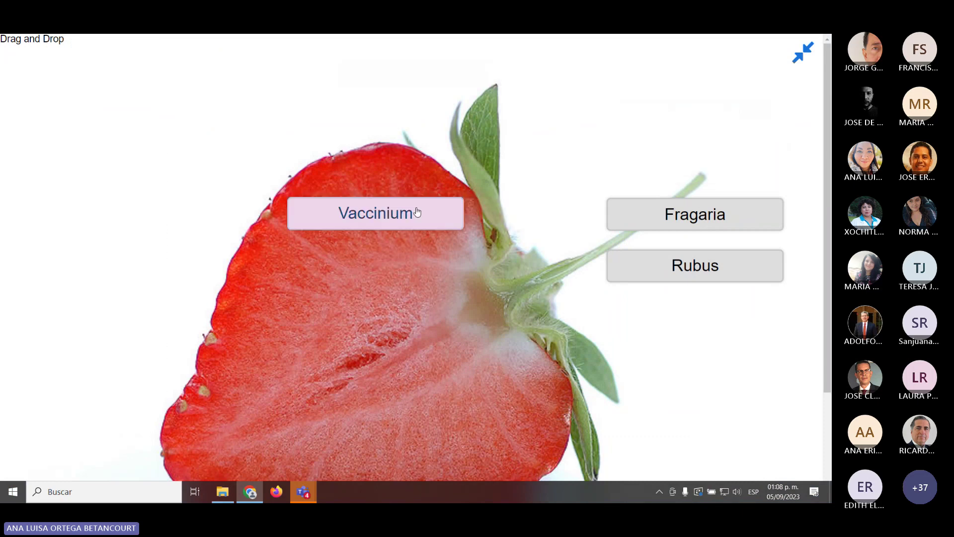
{"action": "left_click_drag", "start_coordinate": [724, 224], "coordinate": [431, 331]}
{"action": "left_click_drag", "start_coordinate": [728, 274], "coordinate": [379, 427]}
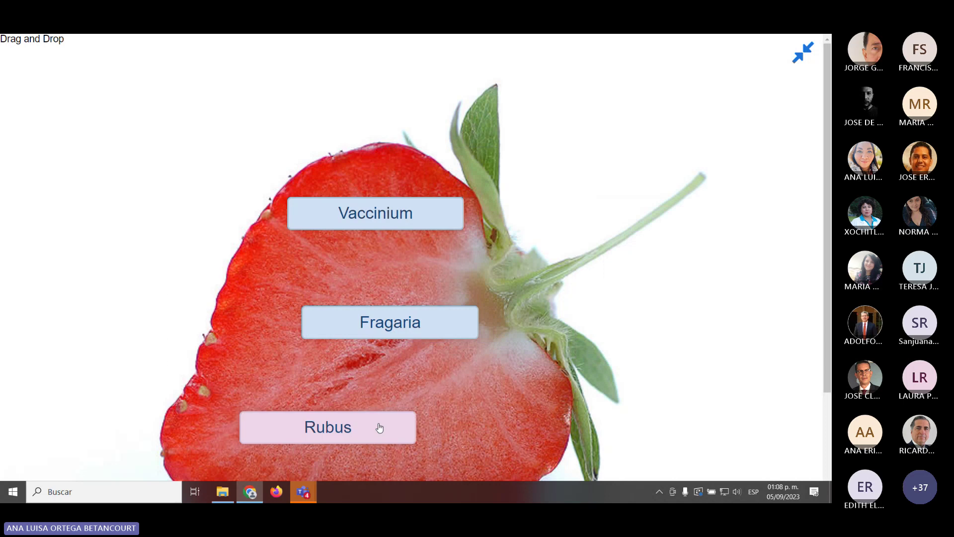
{"action": "scroll", "coordinate": [707, 330], "scroll_direction": "down", "scroll_amount": 2}
{"action": "scroll", "coordinate": [707, 330], "scroll_direction": "down", "scroll_amount": 1}
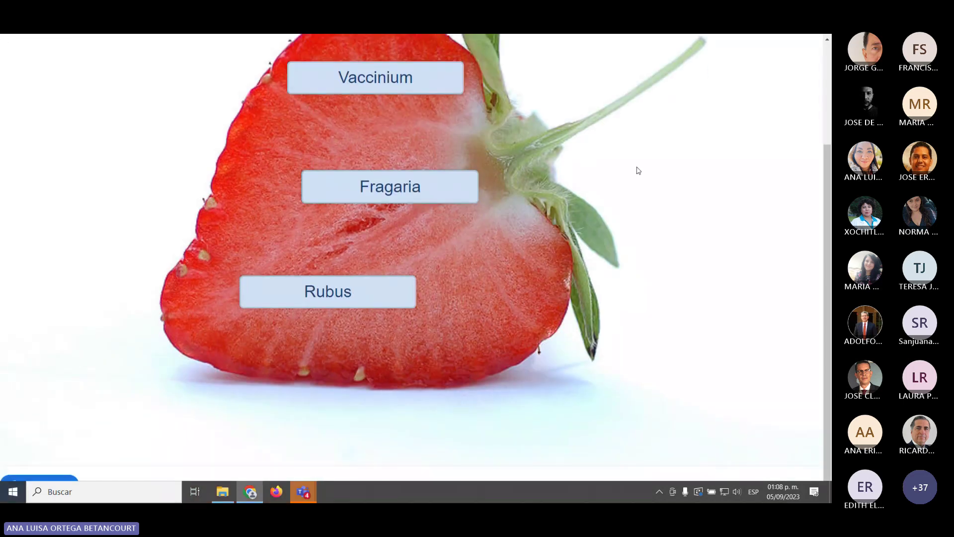
Step: Exit full screen, show the score of the Drag and Drop attempt, and restart the exercise
{"action": "key", "text": "Escape"}
{"action": "scroll", "coordinate": [633, 165], "scroll_direction": "down", "scroll_amount": 3}
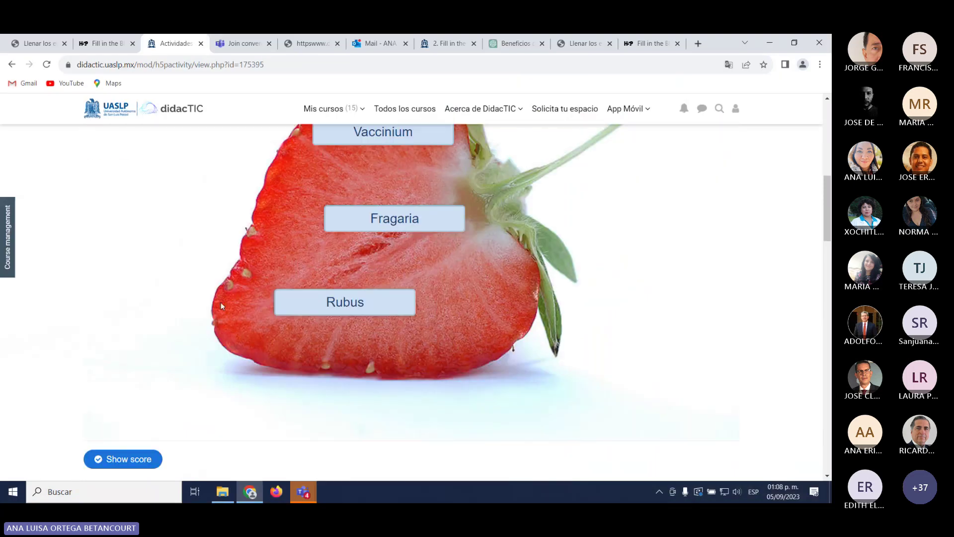
{"action": "left_click", "coordinate": [115, 457]}
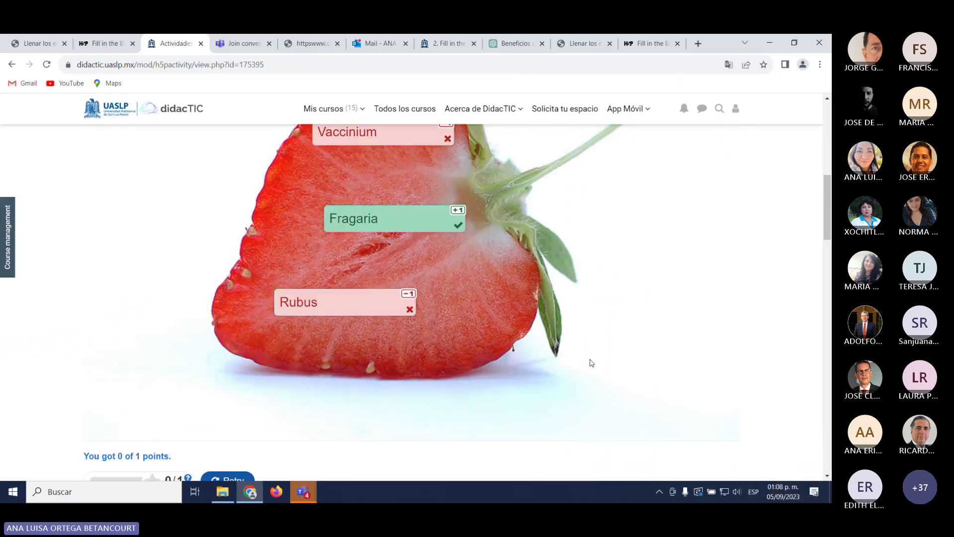
{"action": "scroll", "coordinate": [648, 362], "scroll_direction": "down", "scroll_amount": 3}
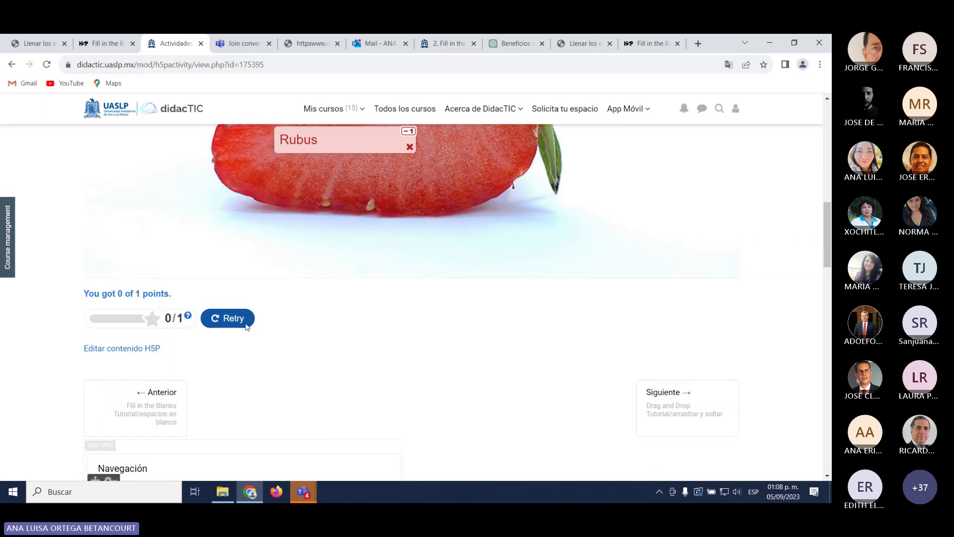
{"action": "left_click", "coordinate": [219, 323]}
Step: Place Rubus, Fragaria and Vaccinium on the strawberry from upper to lower part, show the score, and reset the exercise
{"action": "scroll", "coordinate": [379, 345], "scroll_direction": "up", "scroll_amount": 5}
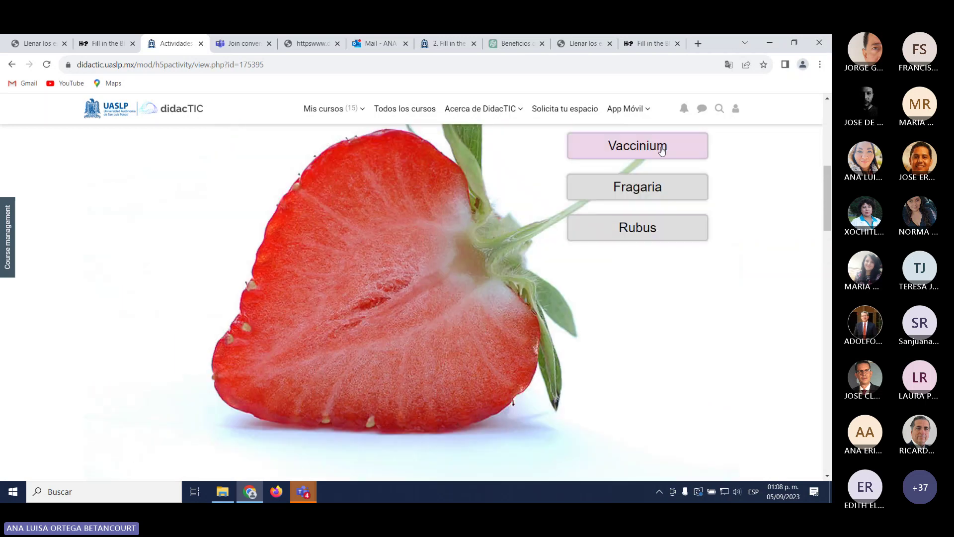
{"action": "left_click_drag", "start_coordinate": [666, 153], "coordinate": [354, 326]}
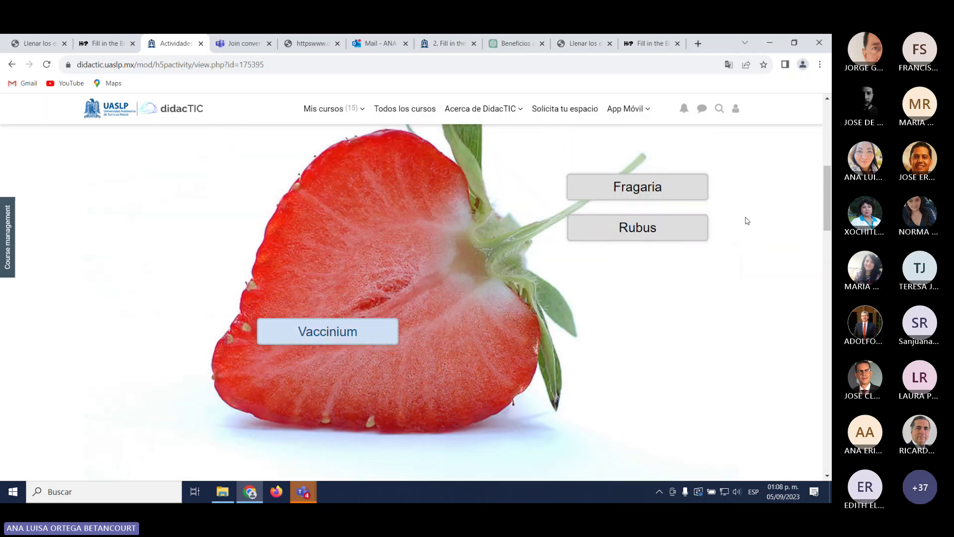
{"action": "left_click_drag", "start_coordinate": [661, 230], "coordinate": [417, 199]}
{"action": "left_click_drag", "start_coordinate": [624, 190], "coordinate": [382, 264]}
{"action": "scroll", "coordinate": [279, 414], "scroll_direction": "down", "scroll_amount": 3}
{"action": "left_click", "coordinate": [124, 403]}
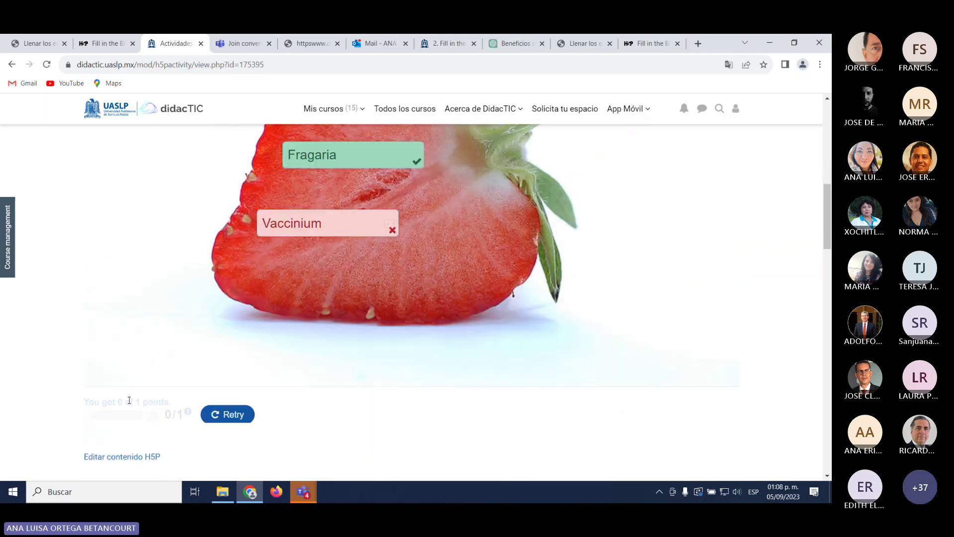
{"action": "scroll", "coordinate": [500, 312], "scroll_direction": "up", "scroll_amount": 2}
{"action": "scroll", "coordinate": [490, 342], "scroll_direction": "down", "scroll_amount": 1}
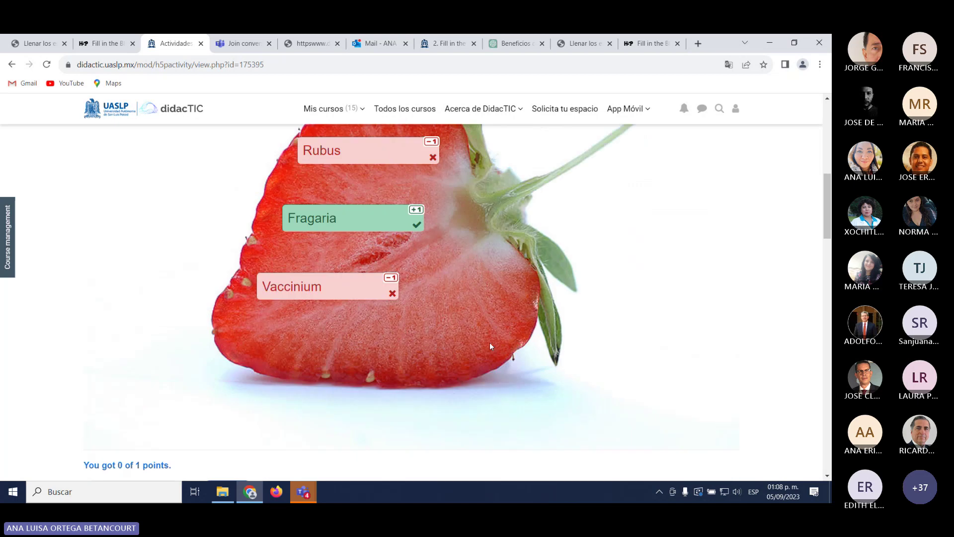
{"action": "scroll", "coordinate": [490, 347], "scroll_direction": "down", "scroll_amount": 2}
{"action": "left_click", "coordinate": [234, 372]}
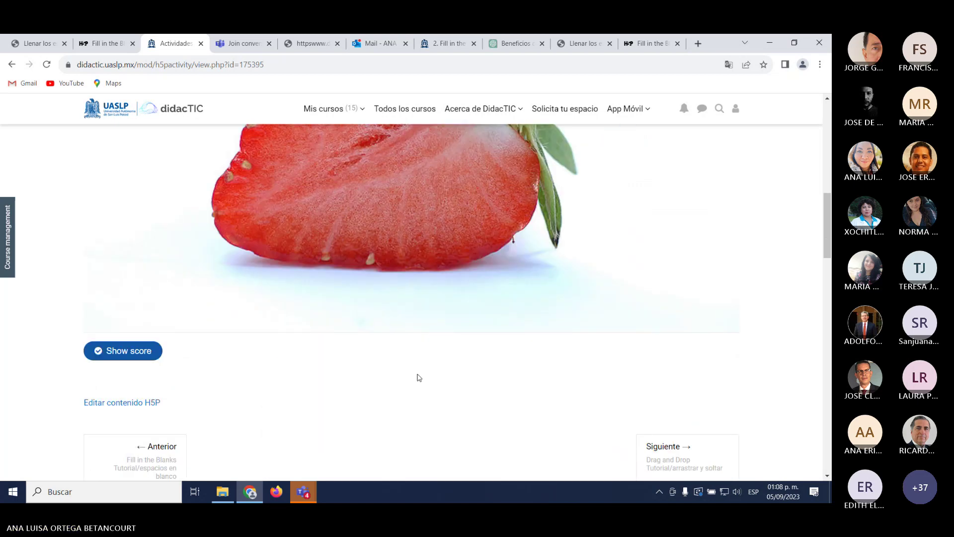
Step: Place Vaccinium, Fragaria and Rubus on the strawberry from upper to lower part and show the score
{"action": "scroll", "coordinate": [419, 378], "scroll_direction": "up", "scroll_amount": 4}
{"action": "left_click_drag", "start_coordinate": [674, 194], "coordinate": [432, 271]}
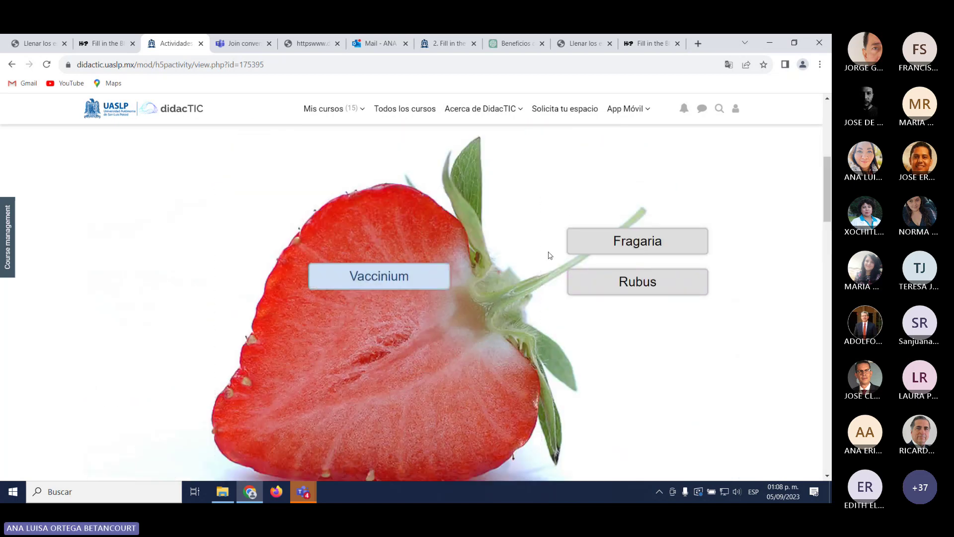
{"action": "left_click_drag", "start_coordinate": [636, 253], "coordinate": [361, 355]}
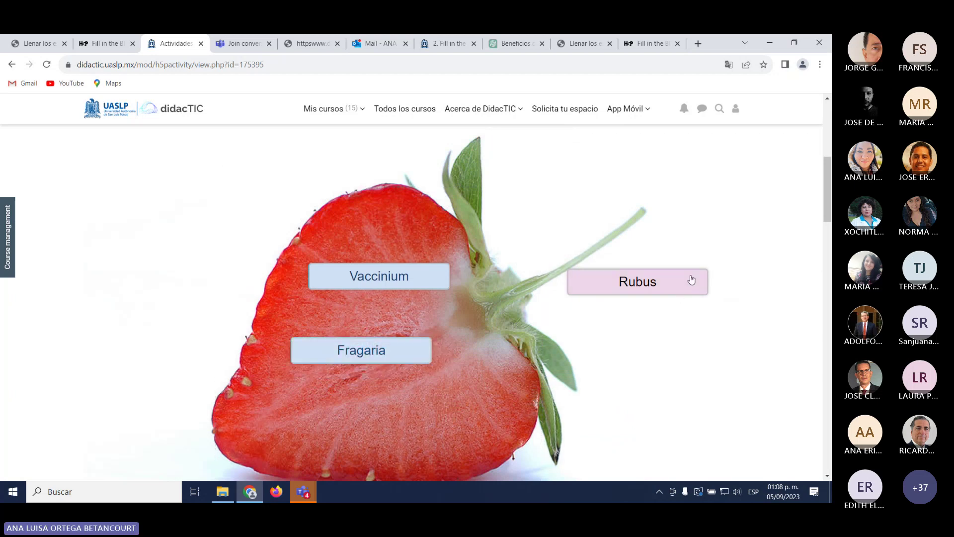
{"action": "left_click_drag", "start_coordinate": [691, 279], "coordinate": [447, 425]}
{"action": "scroll", "coordinate": [645, 377], "scroll_direction": "down", "scroll_amount": 4}
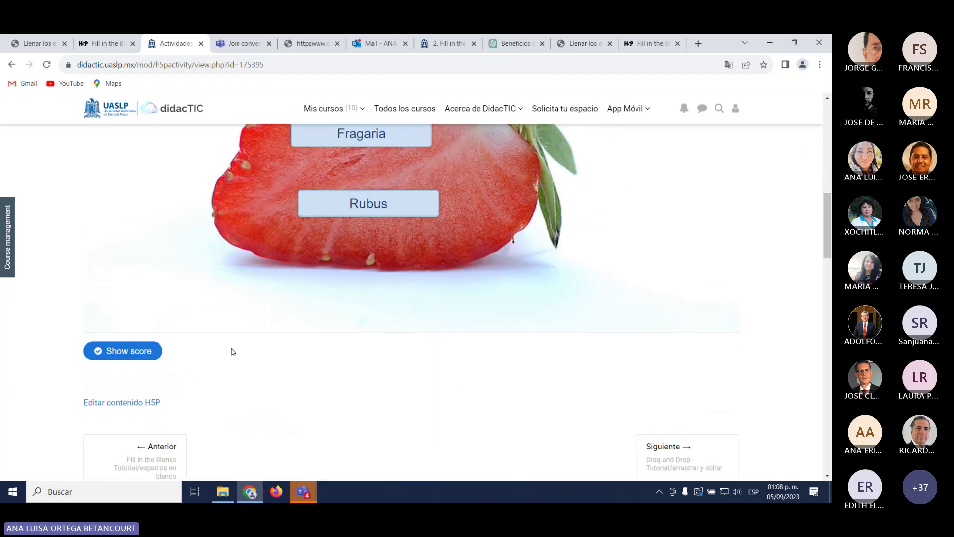
{"action": "left_click", "coordinate": [135, 358]}
Step: Review the marks on the three placed labels and restart the strawberry exercise
{"action": "scroll", "coordinate": [438, 368], "scroll_direction": "up", "scroll_amount": 3}
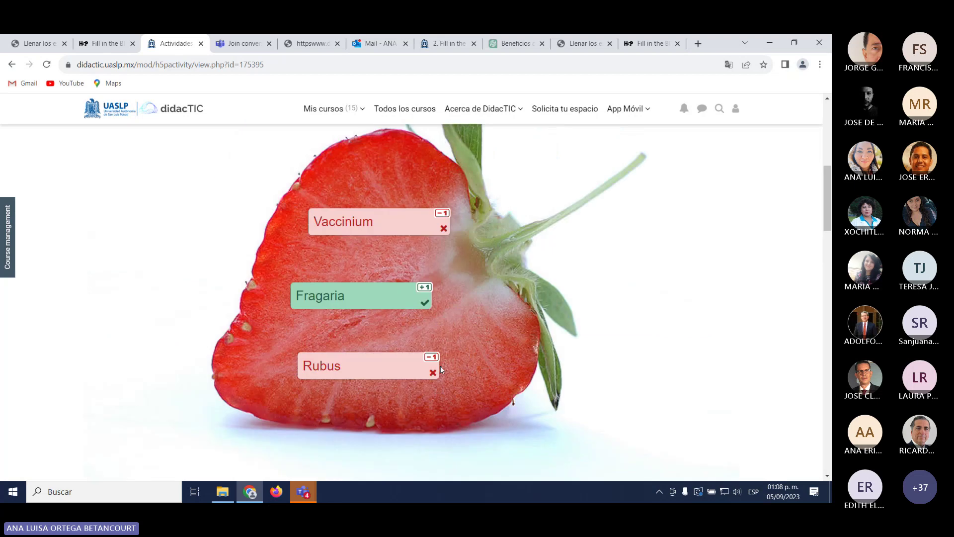
{"action": "scroll", "coordinate": [481, 378], "scroll_direction": "up", "scroll_amount": 3}
{"action": "scroll", "coordinate": [490, 381], "scroll_direction": "down", "scroll_amount": 5}
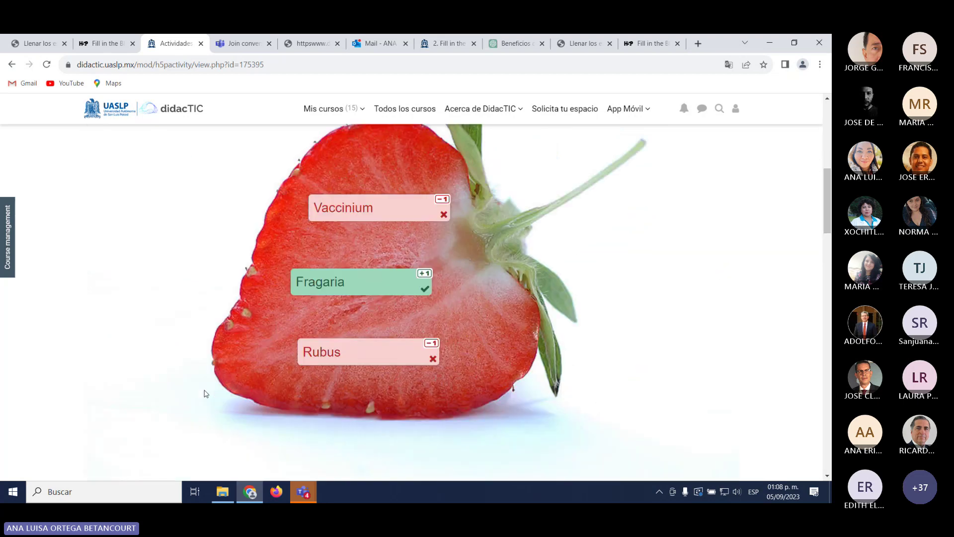
{"action": "left_click", "coordinate": [219, 426]}
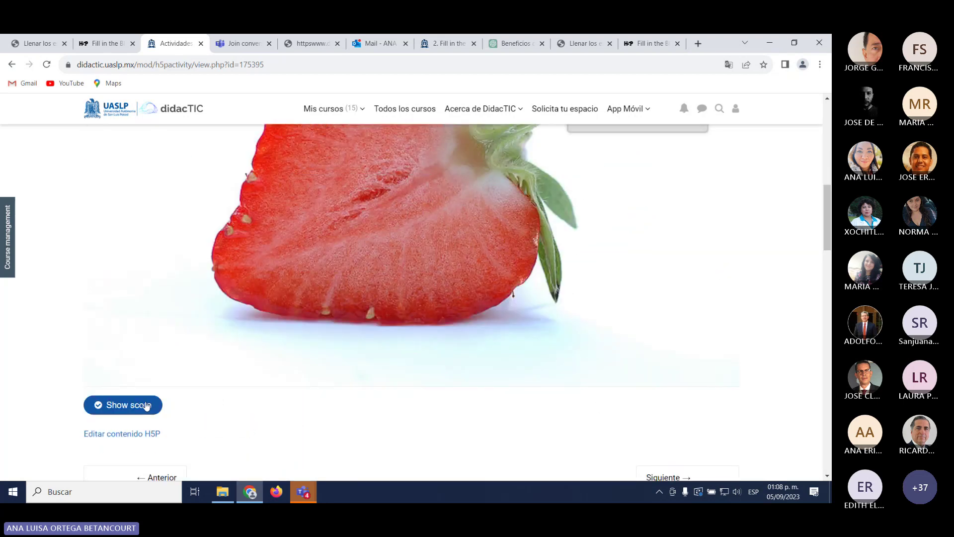
Step: Place only Fragaria on the middle of the strawberry and show the score for this attempt
{"action": "scroll", "coordinate": [387, 401], "scroll_direction": "up", "scroll_amount": 2}
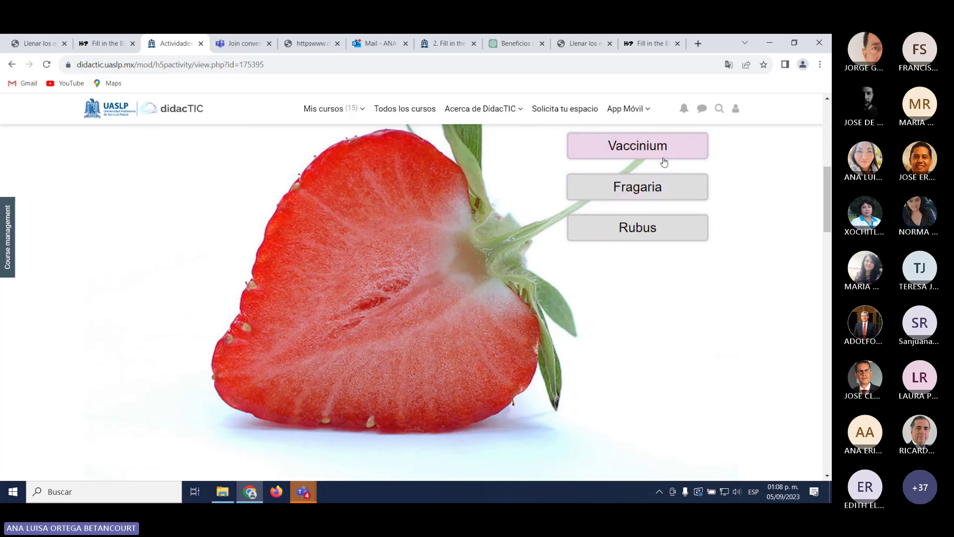
{"action": "left_click_drag", "start_coordinate": [667, 186], "coordinate": [383, 321]}
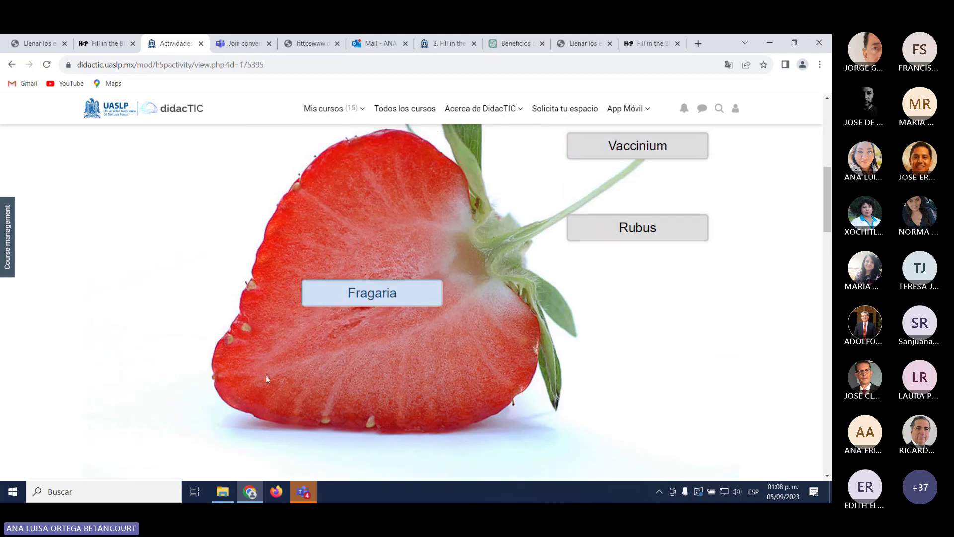
{"action": "scroll", "coordinate": [267, 375], "scroll_direction": "down", "scroll_amount": 3}
{"action": "left_click", "coordinate": [148, 352]}
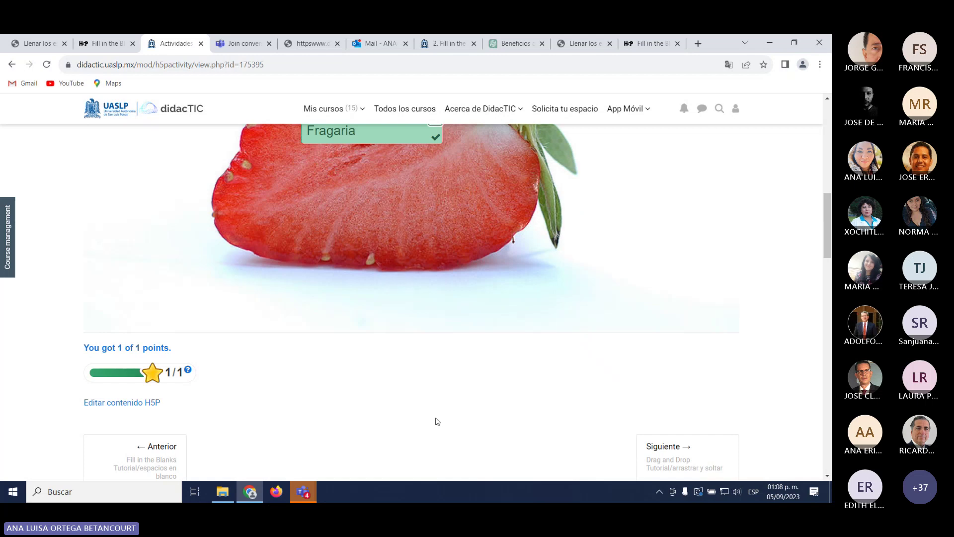
{"action": "scroll", "coordinate": [437, 419], "scroll_direction": "up", "scroll_amount": 1}
{"action": "scroll", "coordinate": [437, 422], "scroll_direction": "up", "scroll_amount": 3}
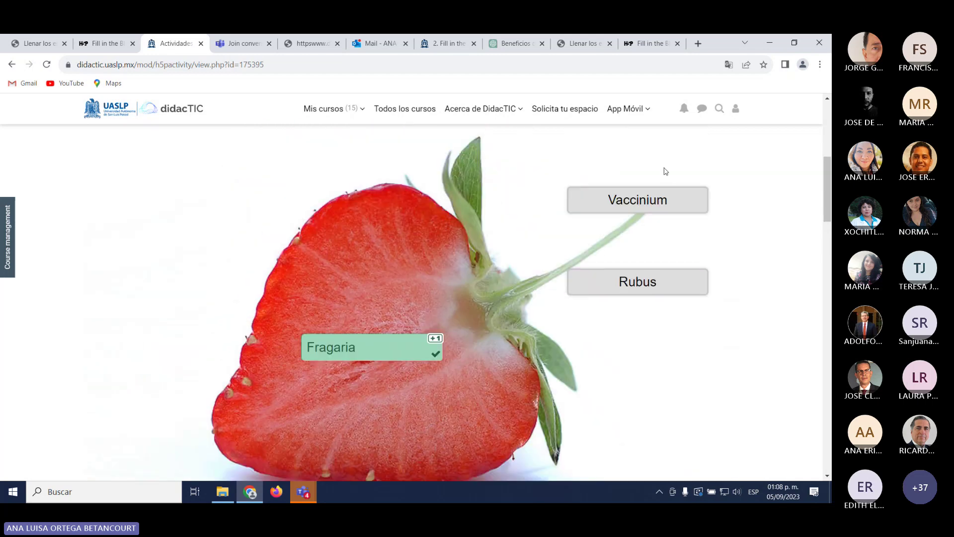
{"action": "scroll", "coordinate": [347, 427], "scroll_direction": "down", "scroll_amount": 5}
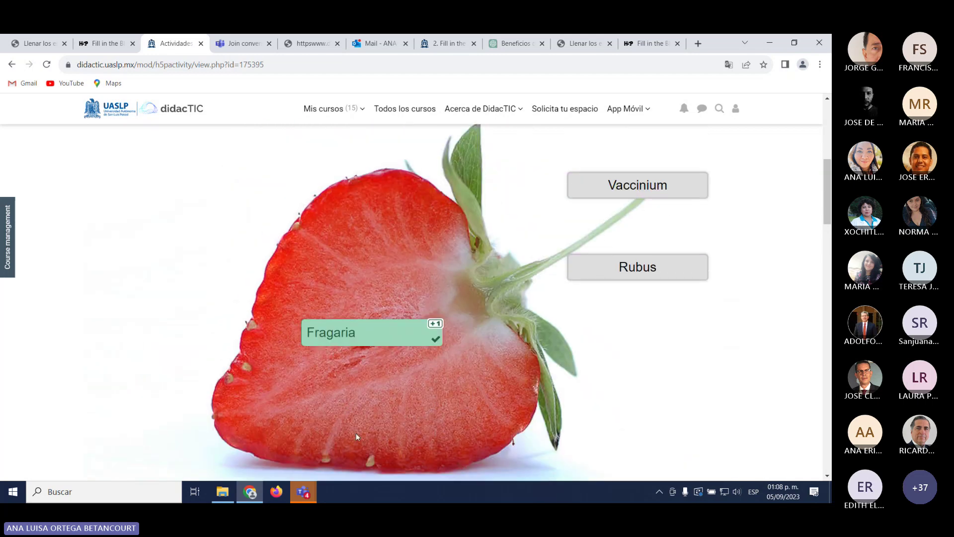
{"action": "scroll", "coordinate": [347, 435], "scroll_direction": "up", "scroll_amount": 4}
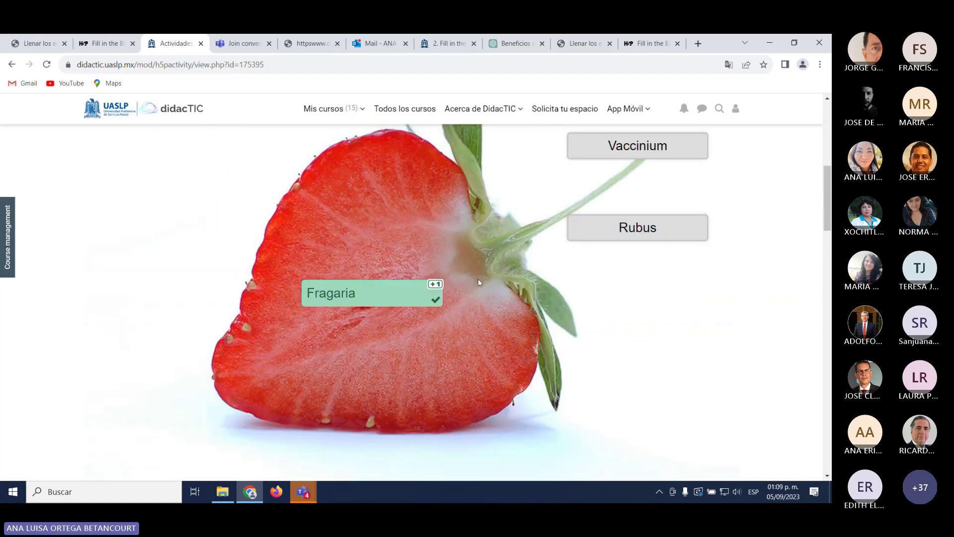
Step: Open the course's next resource, Drag and Drop Tutorial/arrastrar y soltar, and look over its page
{"action": "scroll", "coordinate": [447, 313], "scroll_direction": "down", "scroll_amount": 5}
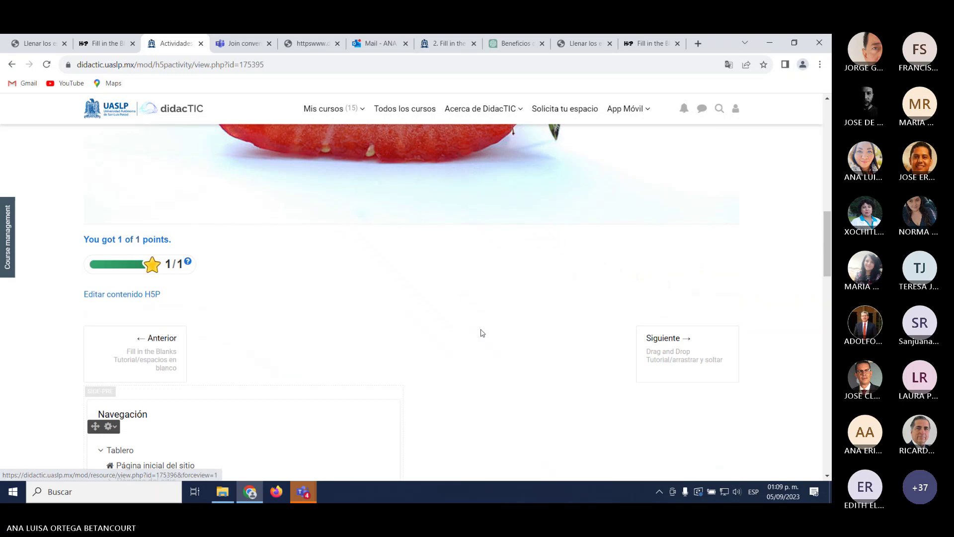
{"action": "left_click", "coordinate": [677, 356]}
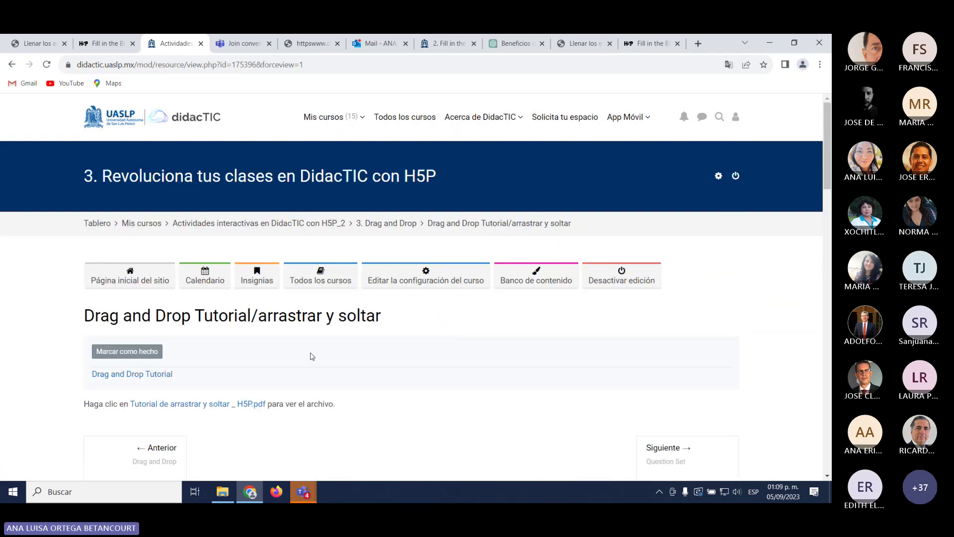
{"action": "scroll", "coordinate": [313, 357], "scroll_direction": "down", "scroll_amount": 4}
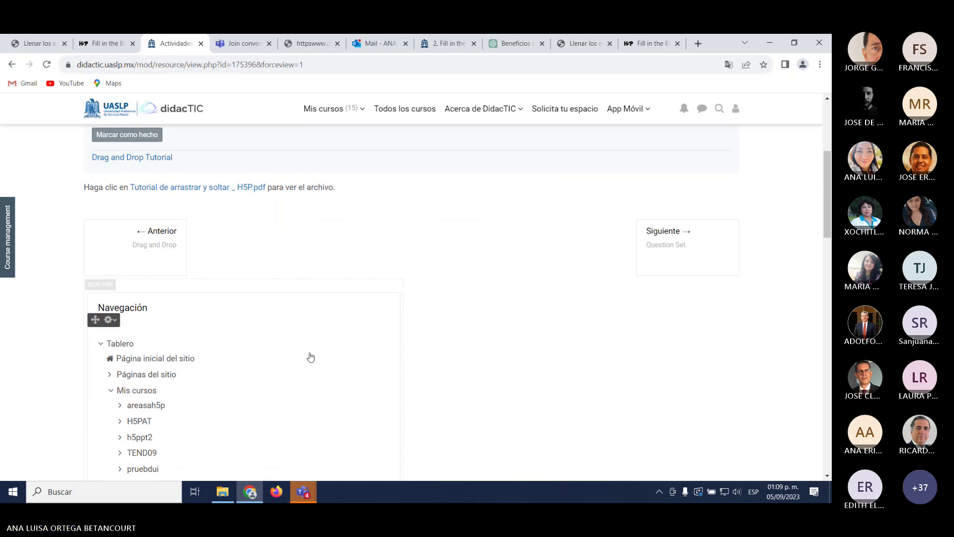
{"action": "scroll", "coordinate": [390, 202], "scroll_direction": "up", "scroll_amount": 1}
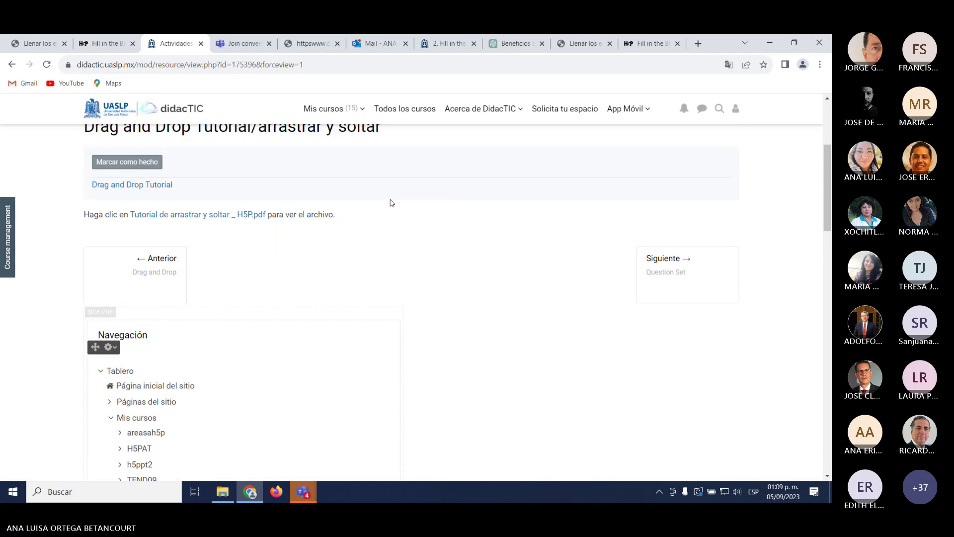
Step: Find the already open 2. Fill in the Blanks activity and go to its parent section in the H5PAT course
{"action": "left_click", "coordinate": [574, 44]}
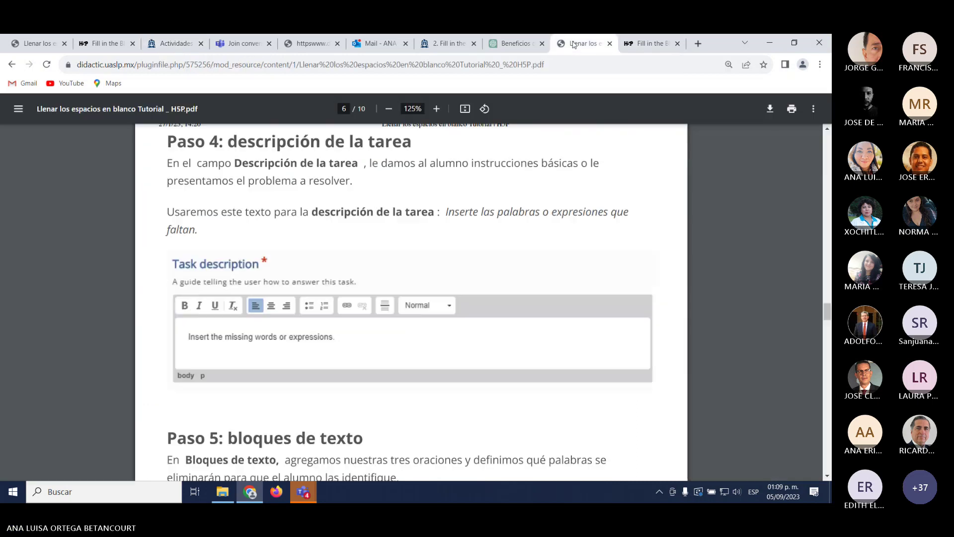
{"action": "left_click", "coordinate": [647, 44]}
{"action": "left_click", "coordinate": [507, 45]}
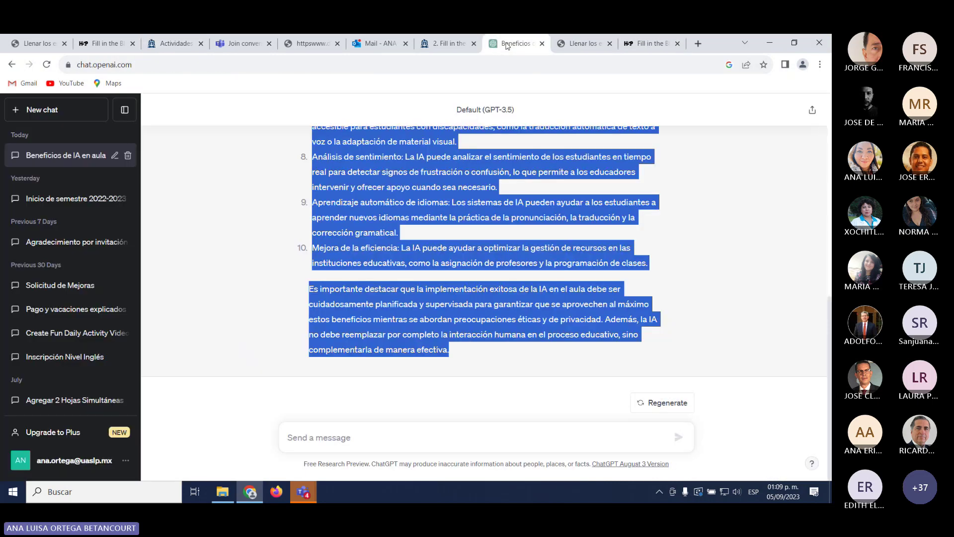
{"action": "left_click", "coordinate": [444, 44]}
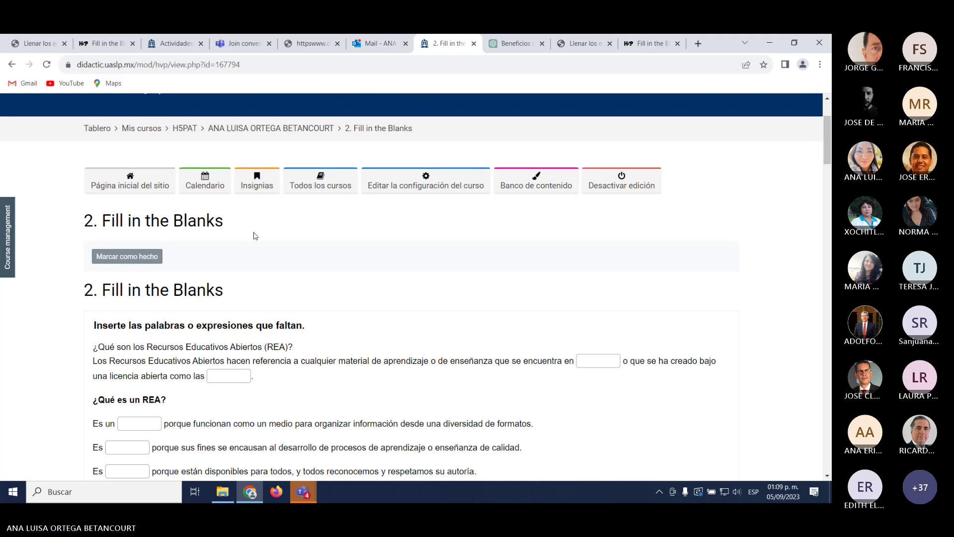
{"action": "left_click", "coordinate": [302, 131]}
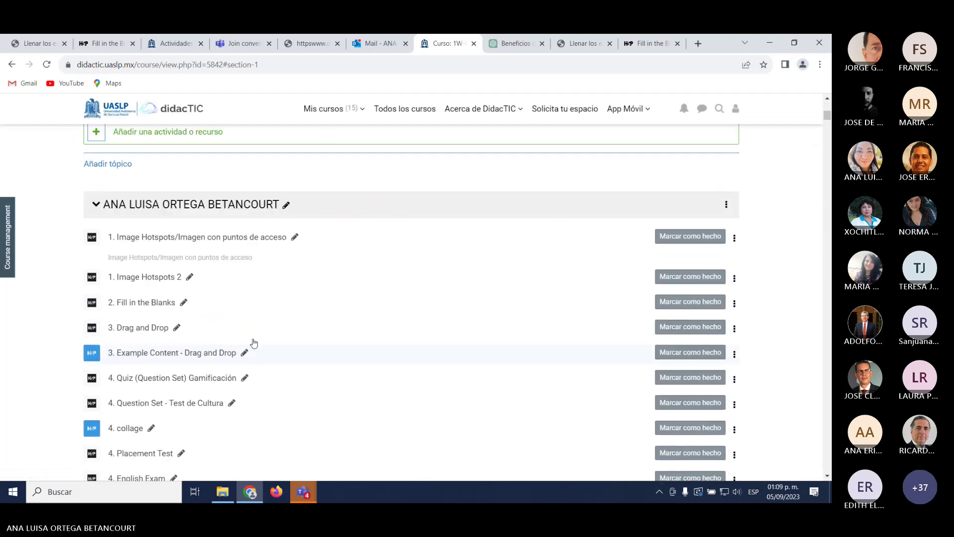
Step: Open the 3. Drag and Drop activity in that section and show its exercise in full screen
{"action": "left_click", "coordinate": [143, 331]}
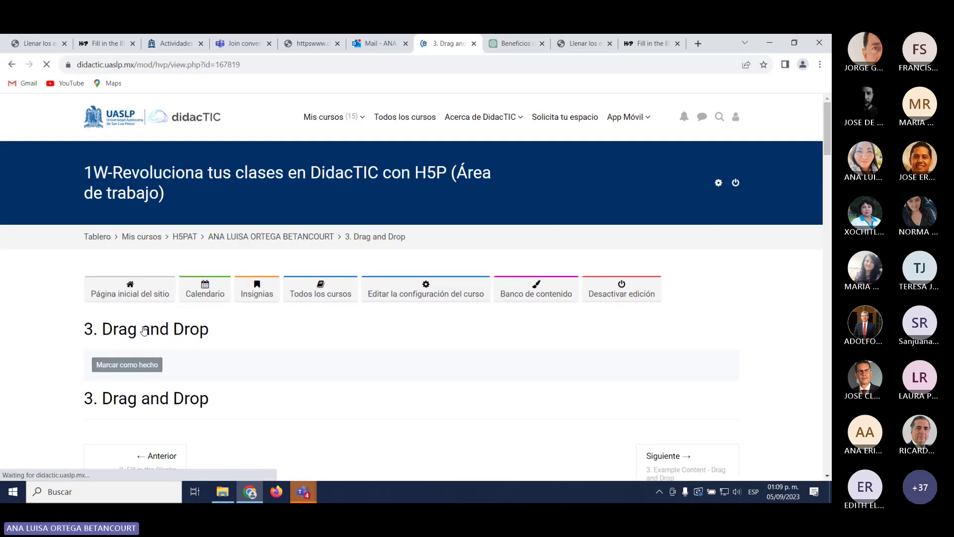
{"action": "scroll", "coordinate": [537, 336], "scroll_direction": "down", "scroll_amount": 3}
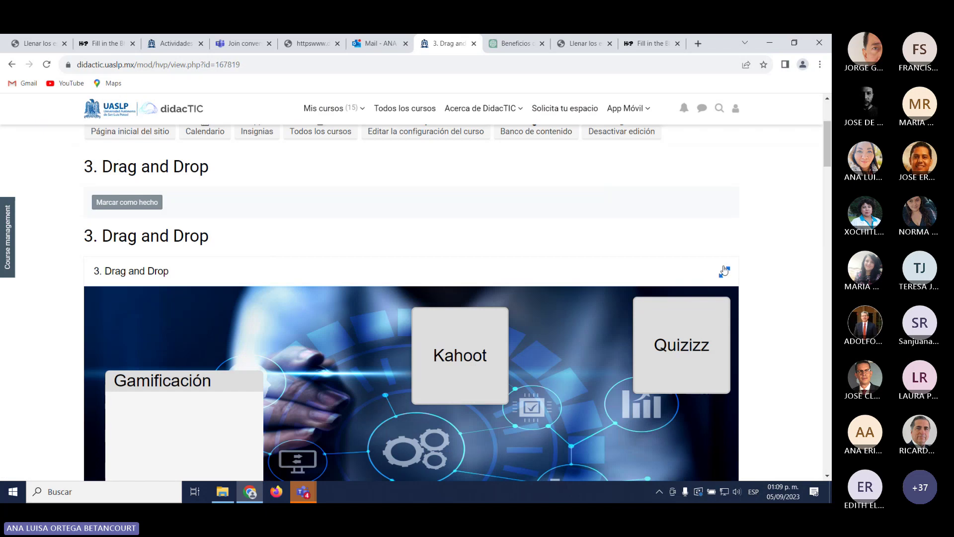
{"action": "left_click", "coordinate": [725, 271]}
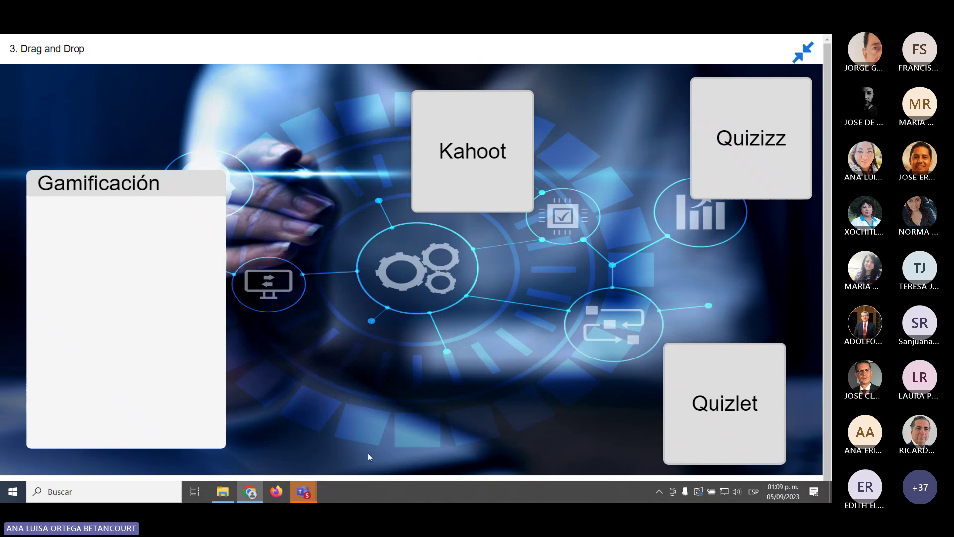
Step: Place Kahoot, Quizizz and Quizlet in the Gamificación drop zone
{"action": "left_click", "coordinate": [460, 141]}
{"action": "left_click_drag", "start_coordinate": [481, 151], "coordinate": [99, 259]}
{"action": "left_click_drag", "start_coordinate": [735, 159], "coordinate": [164, 307]}
{"action": "left_click", "coordinate": [686, 376]}
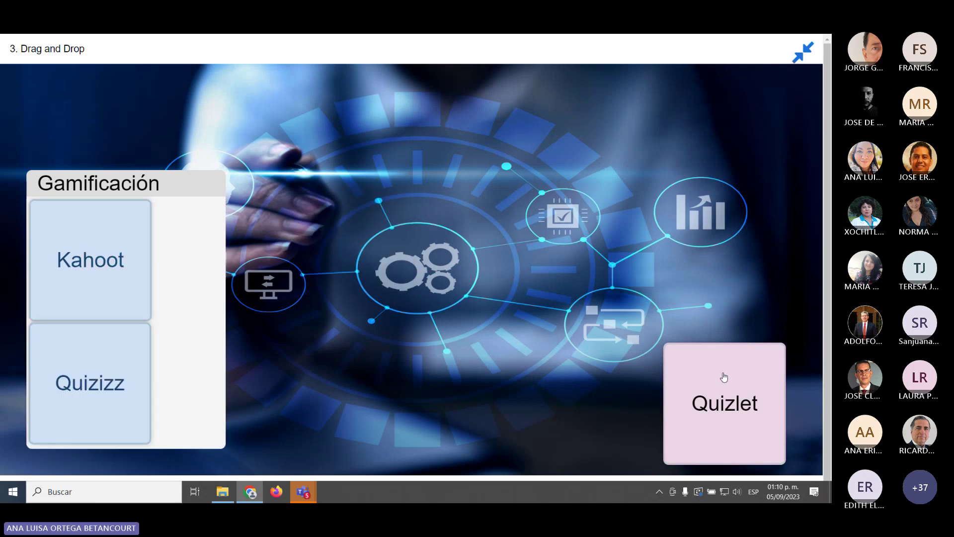
{"action": "left_click_drag", "start_coordinate": [723, 377], "coordinate": [144, 330]}
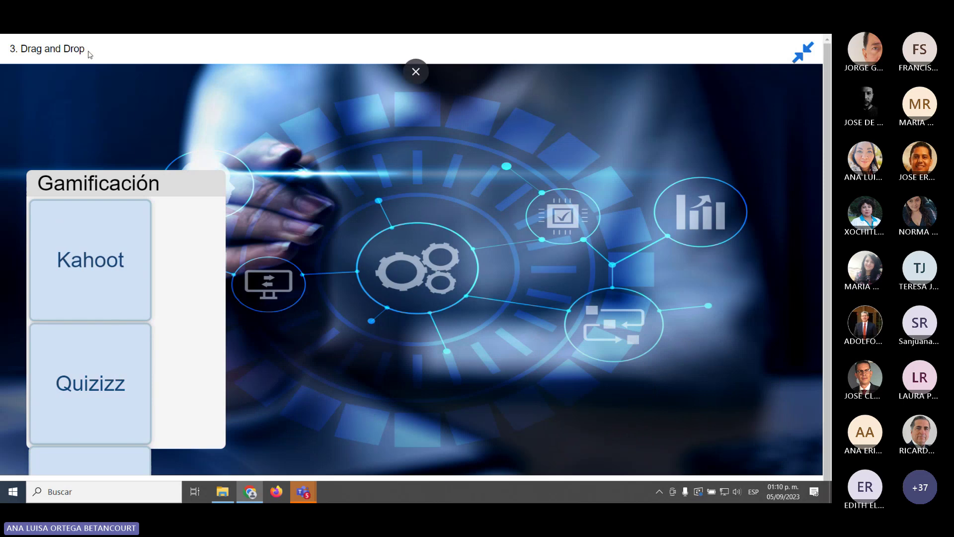
Step: Exit full screen and check the answers of the Gamificación exercise
{"action": "scroll", "coordinate": [387, 268], "scroll_direction": "down", "scroll_amount": 1}
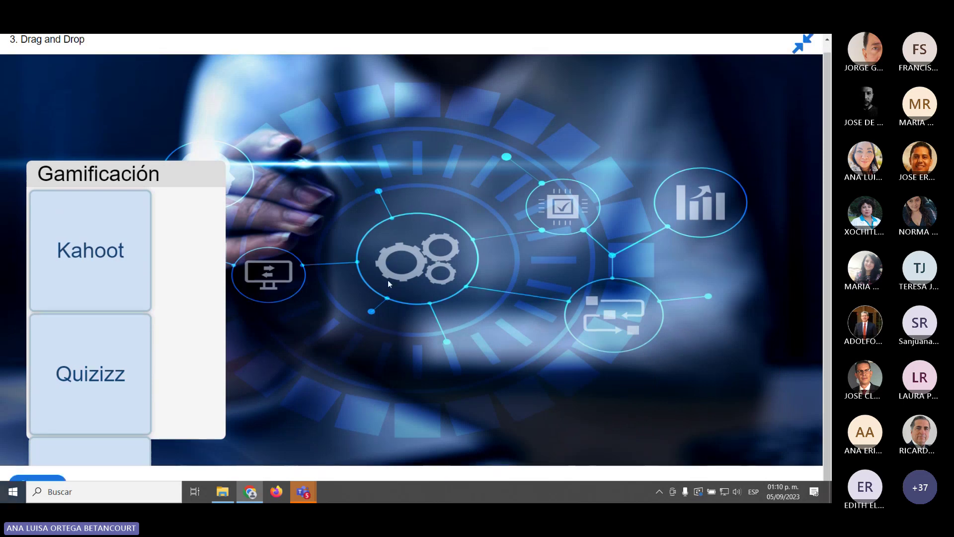
{"action": "left_click", "coordinate": [803, 44]}
{"action": "left_click", "coordinate": [331, 108]}
{"action": "scroll", "coordinate": [428, 339], "scroll_direction": "down", "scroll_amount": 8}
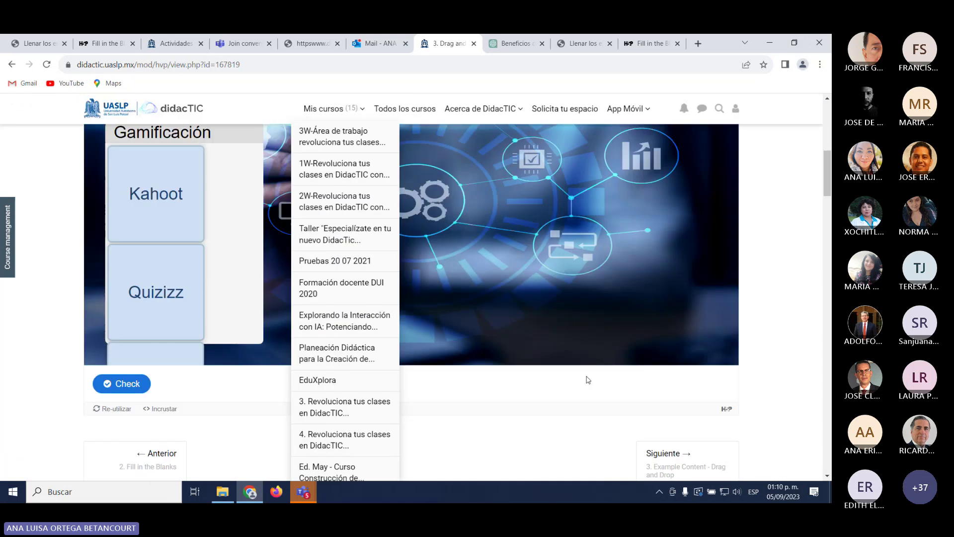
{"action": "scroll", "coordinate": [588, 380], "scroll_direction": "up", "scroll_amount": 1}
{"action": "left_click", "coordinate": [122, 415]}
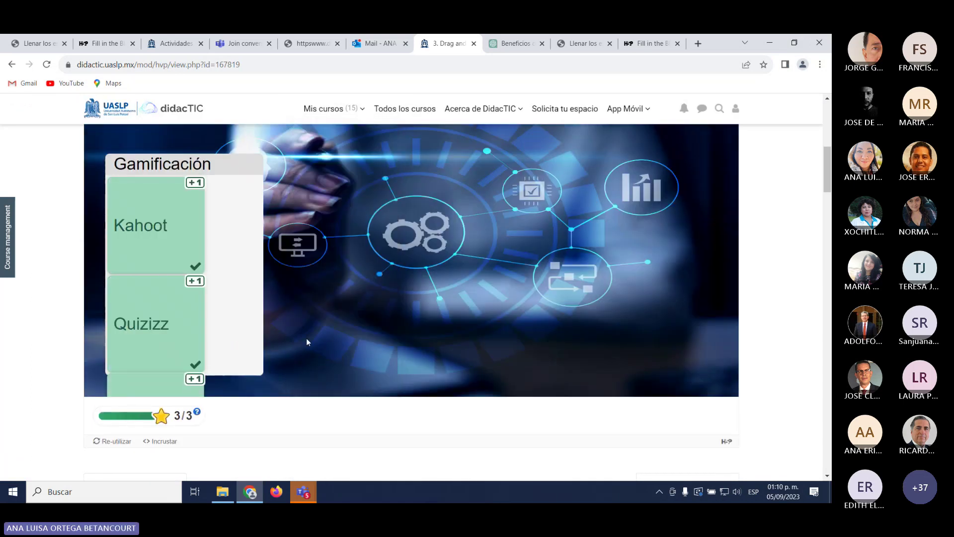
{"action": "scroll", "coordinate": [306, 342], "scroll_direction": "down", "scroll_amount": 3}
{"action": "scroll", "coordinate": [532, 266], "scroll_direction": "up", "scroll_amount": 6}
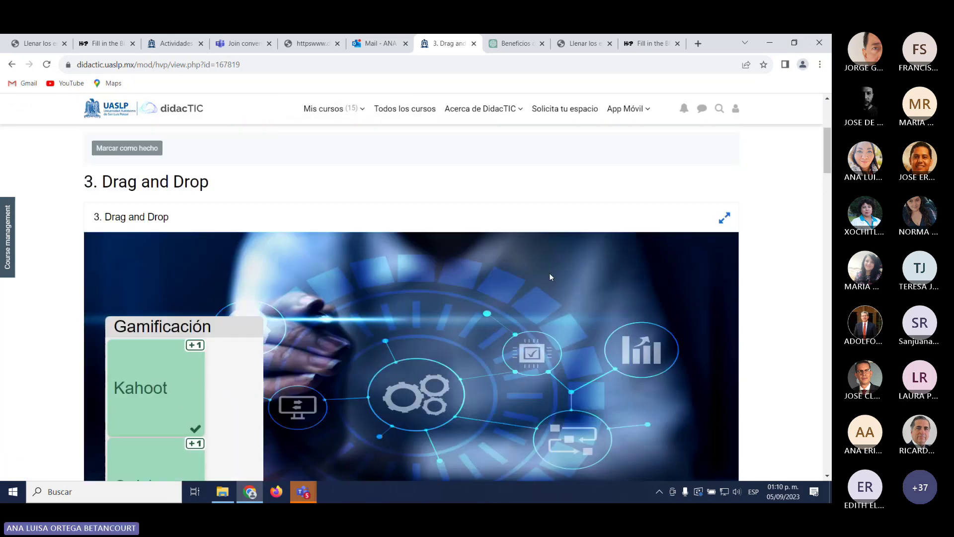
Step: Open the next activity, 3. Example Content - Drag and Drop, and bring its flag exercise into view
{"action": "scroll", "coordinate": [463, 317], "scroll_direction": "down", "scroll_amount": 5}
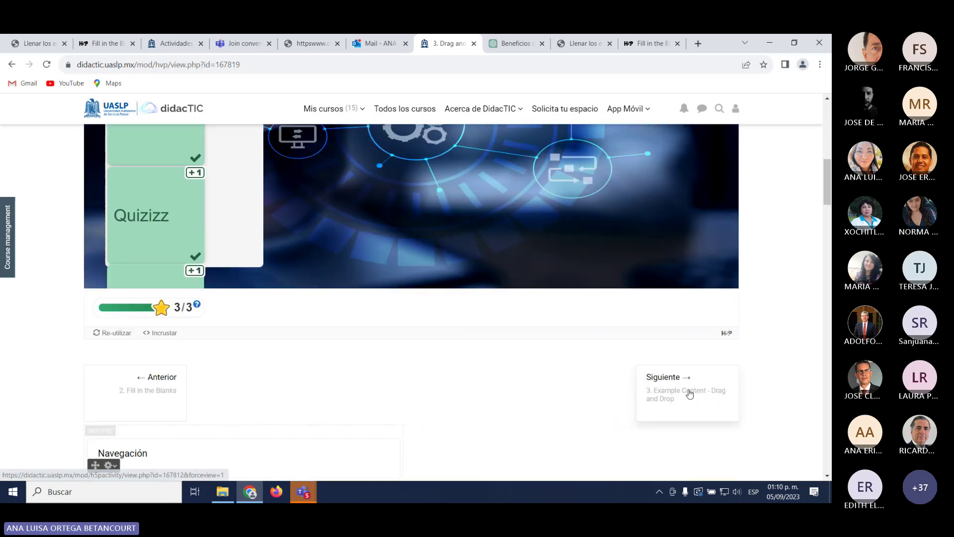
{"action": "left_click", "coordinate": [690, 394]}
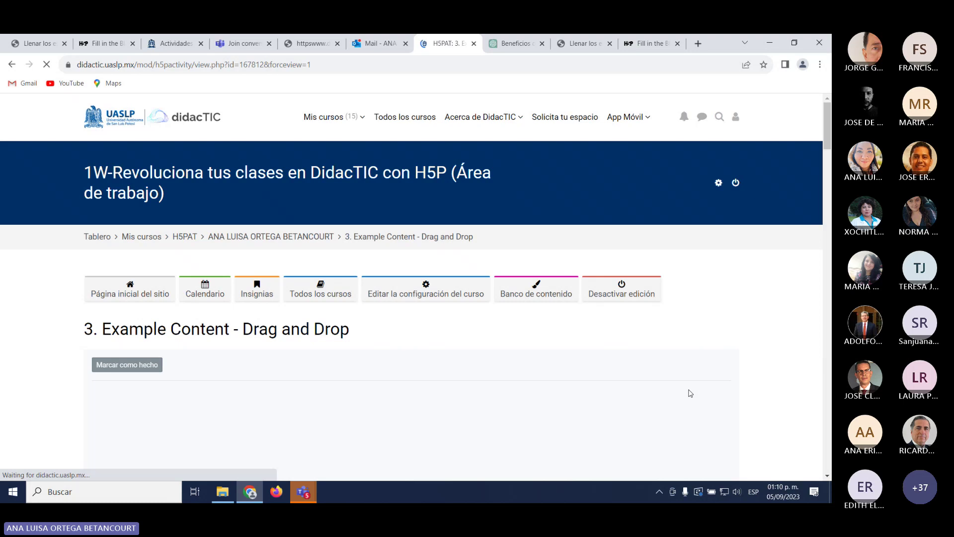
{"action": "scroll", "coordinate": [609, 398], "scroll_direction": "down", "scroll_amount": 2}
{"action": "scroll", "coordinate": [609, 399], "scroll_direction": "down", "scroll_amount": 3}
{"action": "scroll", "coordinate": [698, 403], "scroll_direction": "up", "scroll_amount": 2}
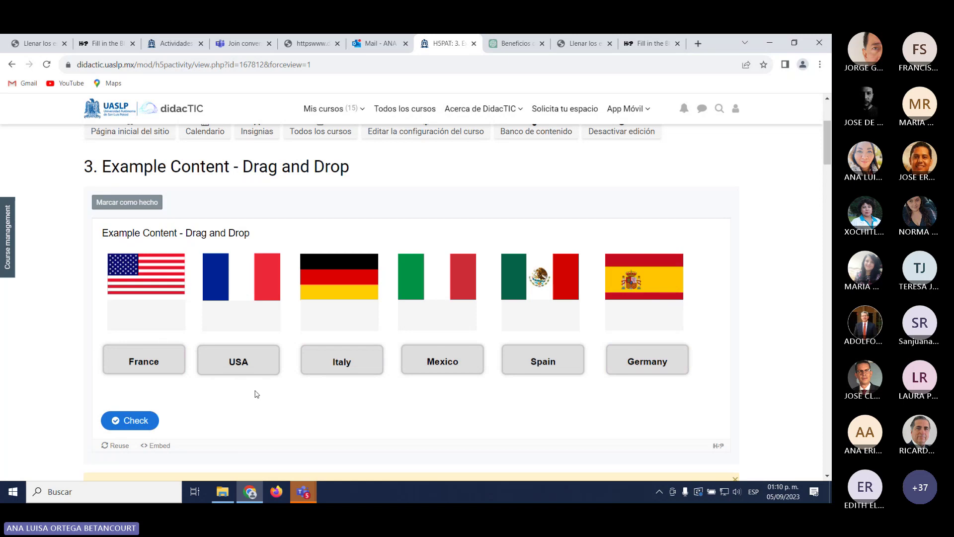
Step: Match France, USA, Italy, Mexico, Spain and Germany to their flags
{"action": "left_click_drag", "start_coordinate": [141, 372], "coordinate": [236, 329]}
{"action": "left_click_drag", "start_coordinate": [248, 369], "coordinate": [161, 329]}
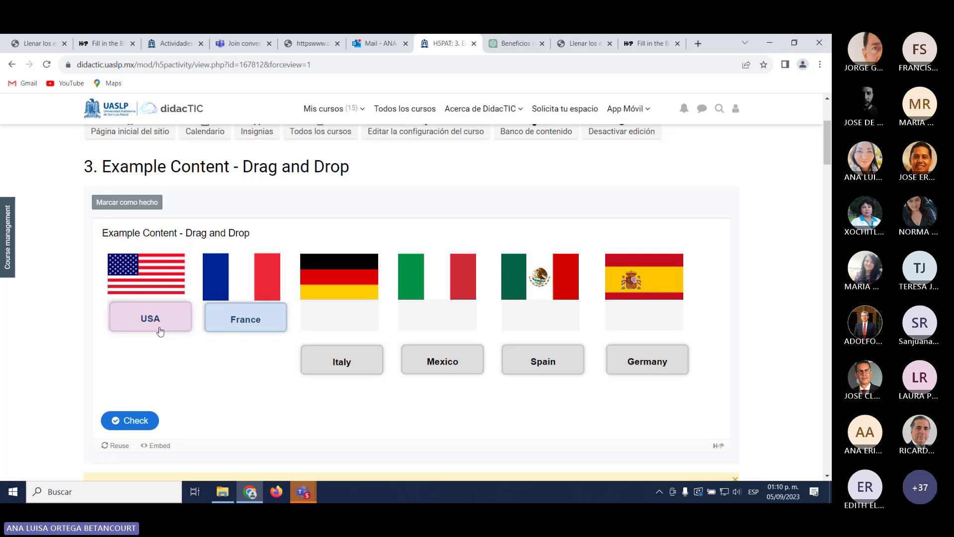
{"action": "left_click_drag", "start_coordinate": [342, 362], "coordinate": [431, 332]}
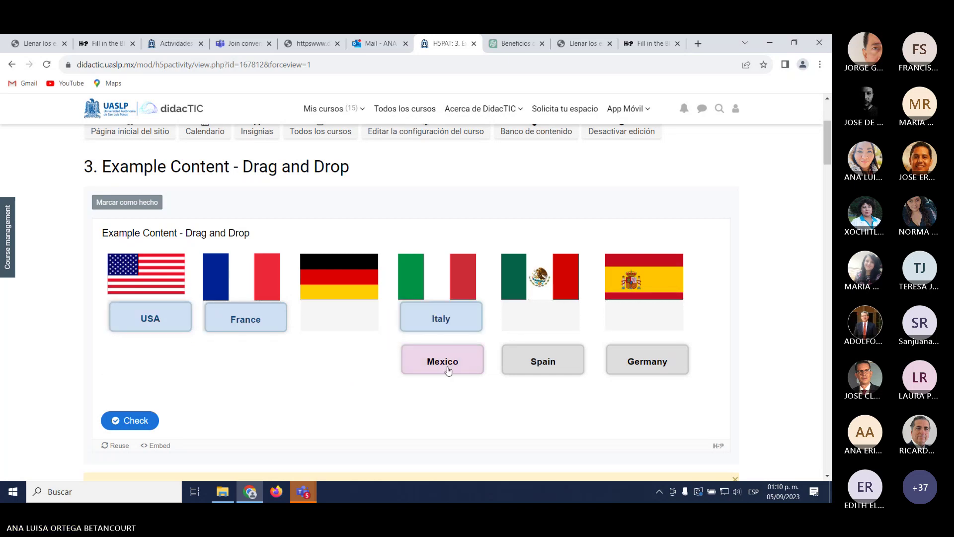
{"action": "left_click_drag", "start_coordinate": [447, 372], "coordinate": [526, 326]}
{"action": "left_click_drag", "start_coordinate": [560, 356], "coordinate": [637, 326]}
{"action": "left_click_drag", "start_coordinate": [661, 361], "coordinate": [348, 322]}
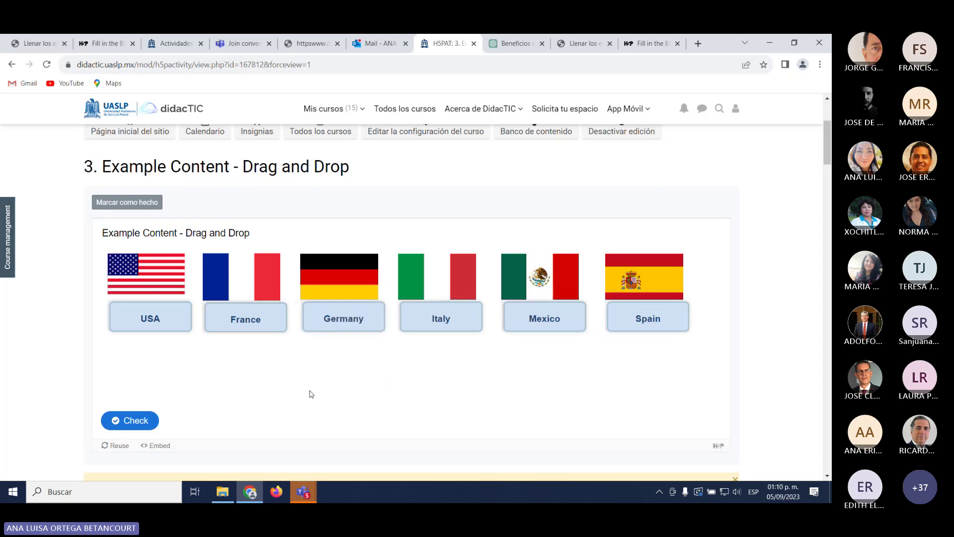
Step: Check the flag exercise's answers and download the activity for reuse as an .h5p file
{"action": "left_click", "coordinate": [115, 422]}
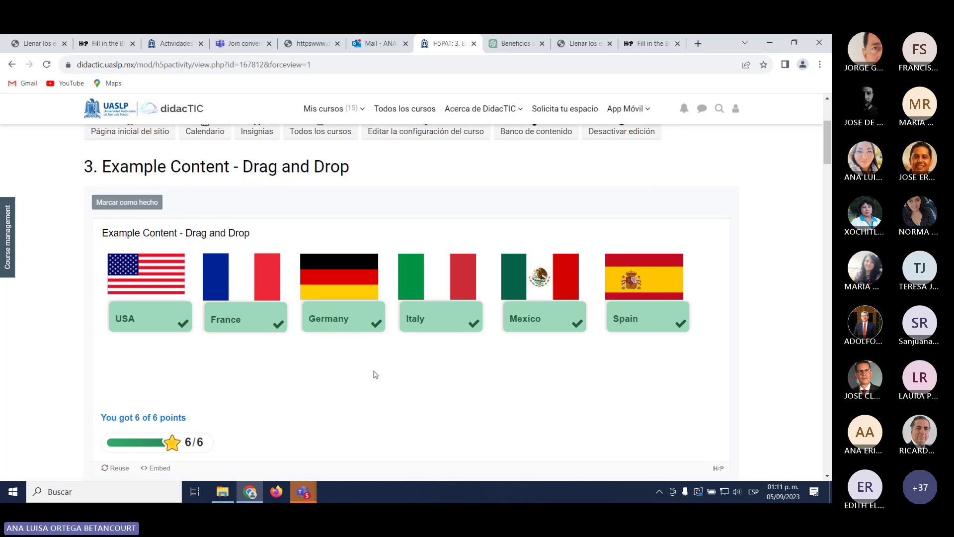
{"action": "scroll", "coordinate": [256, 363], "scroll_direction": "down", "scroll_amount": 1}
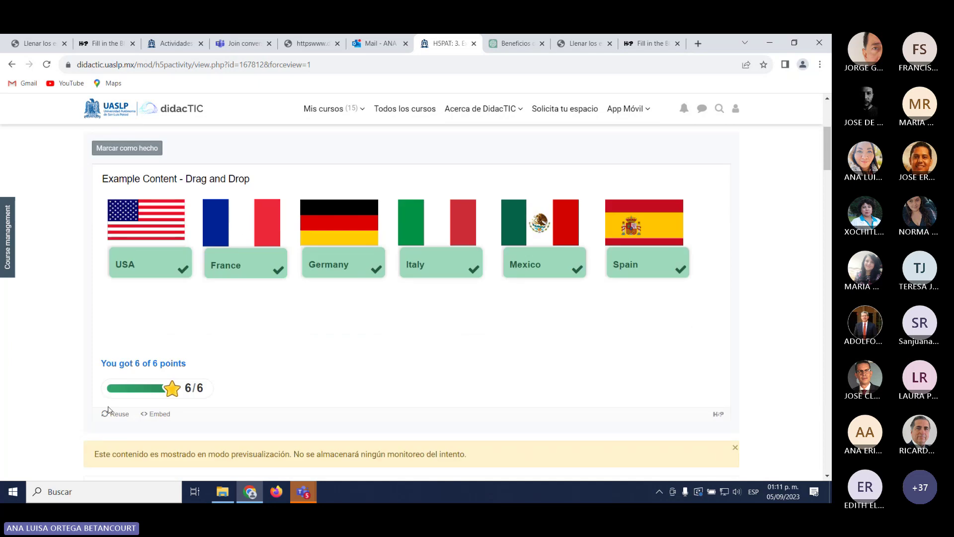
{"action": "scroll", "coordinate": [108, 409], "scroll_direction": "up", "scroll_amount": 5}
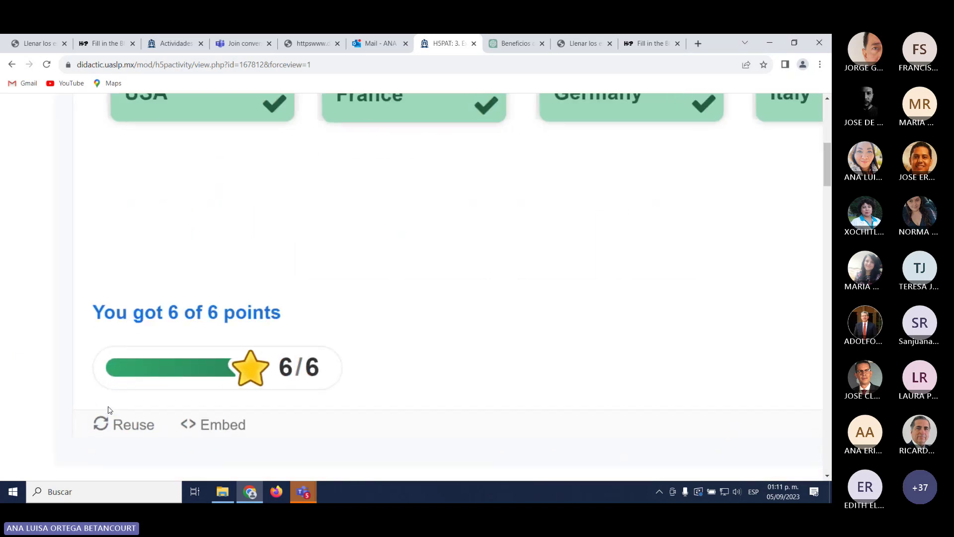
{"action": "left_click", "coordinate": [138, 429]}
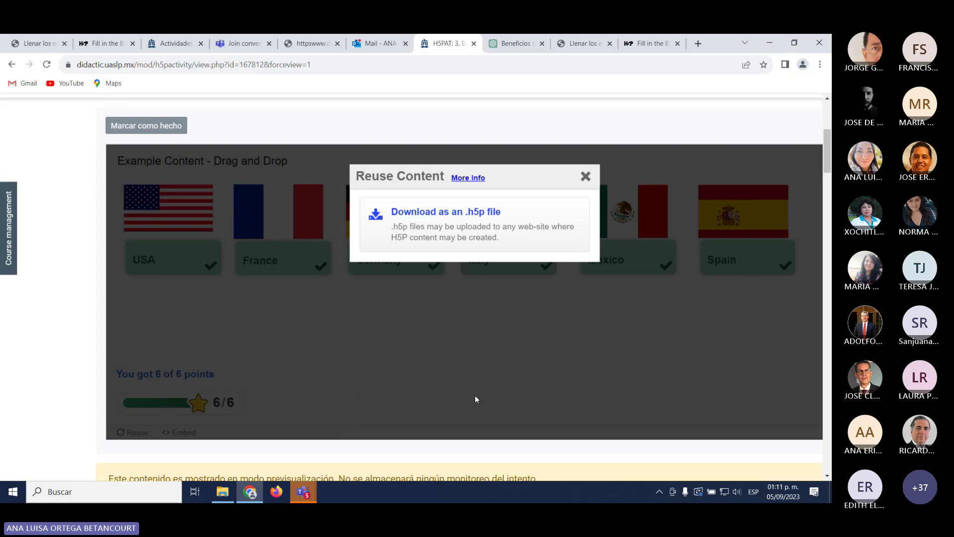
{"action": "left_click", "coordinate": [422, 207]}
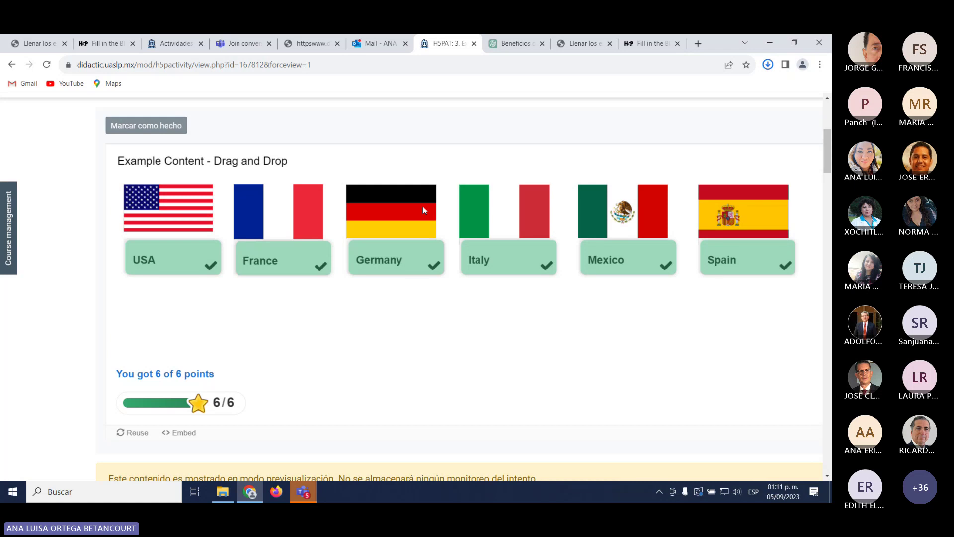
Step: Open the flag activity's embed options and select the whole iframe embed code
{"action": "scroll", "coordinate": [379, 309], "scroll_direction": "down", "scroll_amount": 1}
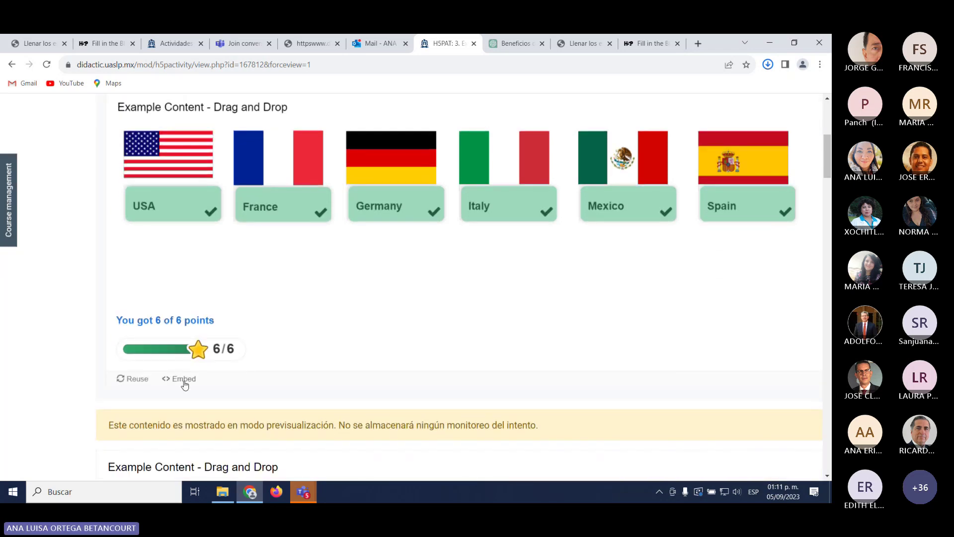
{"action": "left_click", "coordinate": [183, 379]}
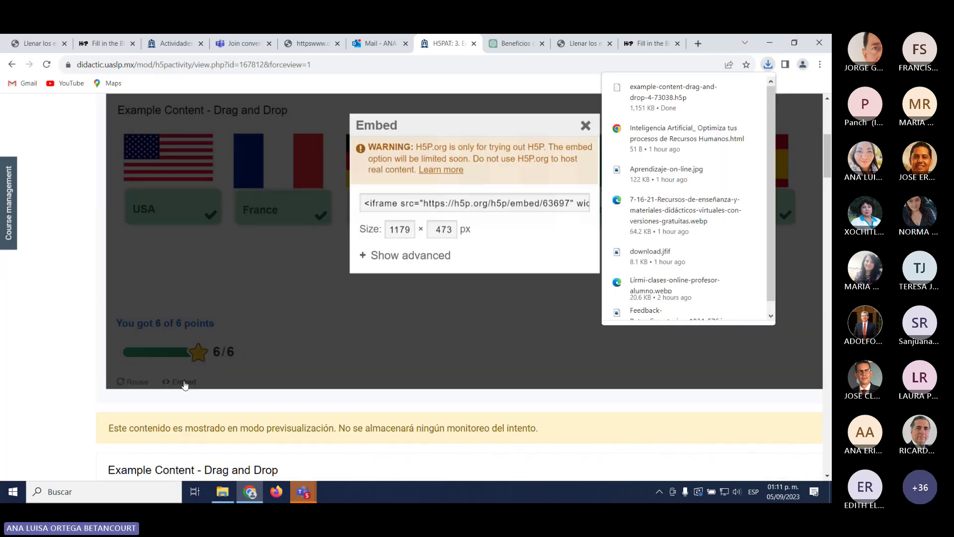
{"action": "left_click", "coordinate": [426, 206]}
{"action": "left_click", "coordinate": [426, 204]}
{"action": "double_click", "coordinate": [426, 204]}
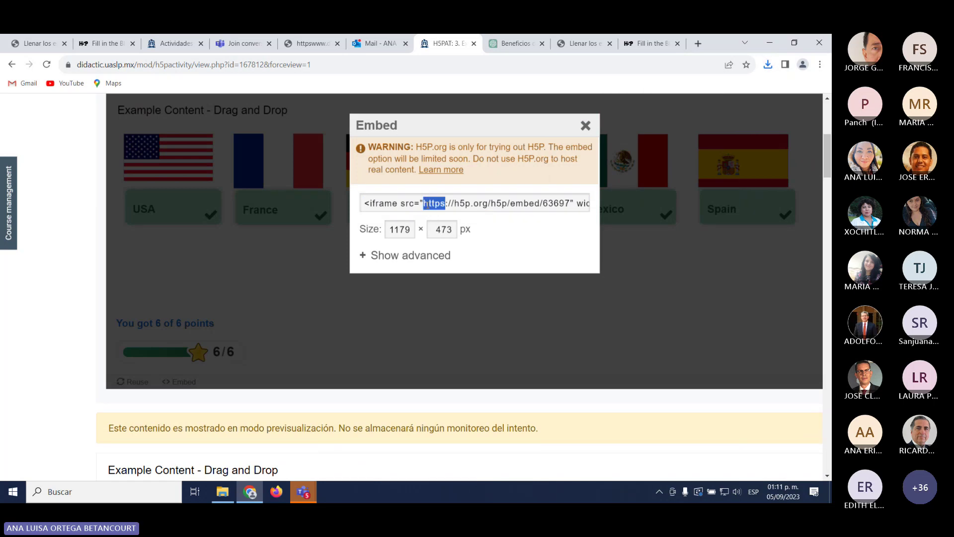
{"action": "left_click", "coordinate": [426, 205]}
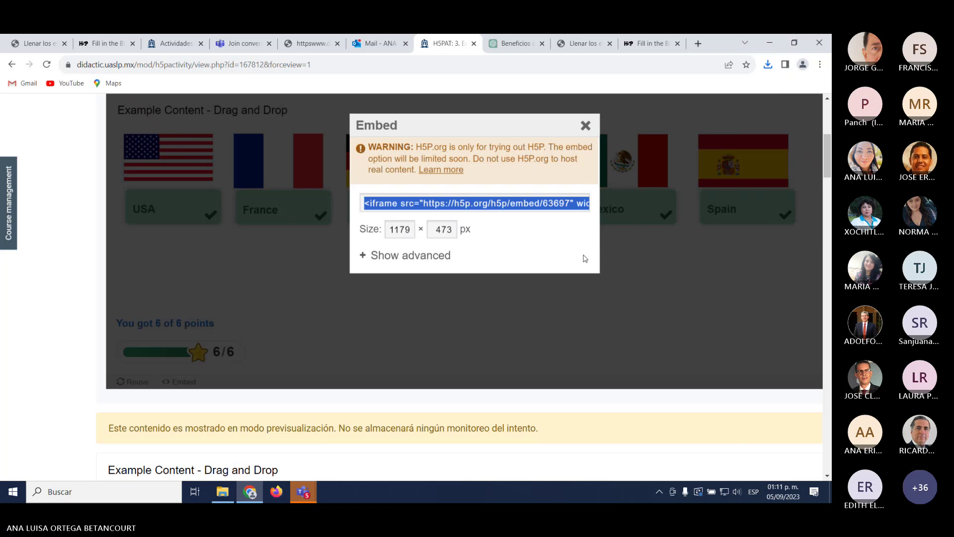
Step: Expand the advanced embed options and select the whole script for dynamic sizing of the embedded content
{"action": "left_click", "coordinate": [373, 256]}
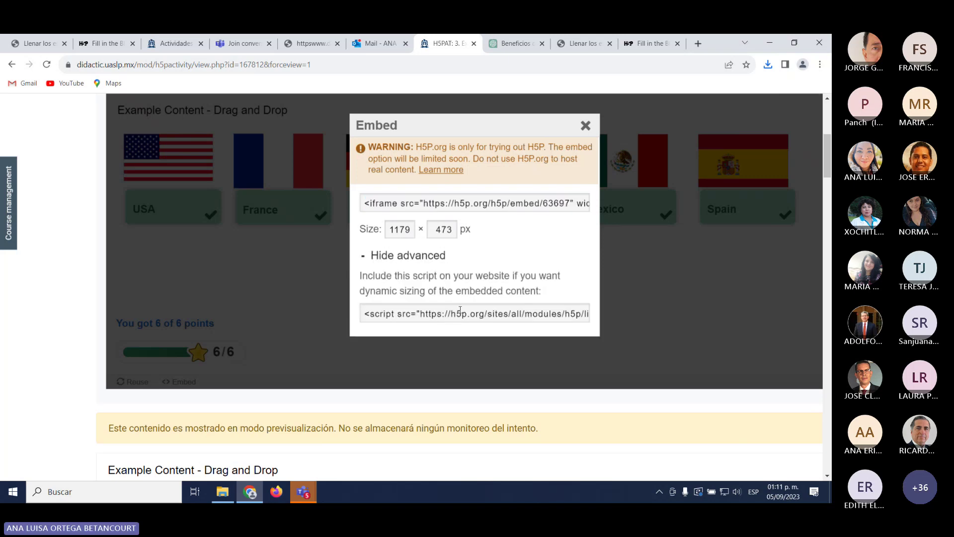
{"action": "left_click", "coordinate": [460, 312]}
{"action": "double_click", "coordinate": [459, 313]}
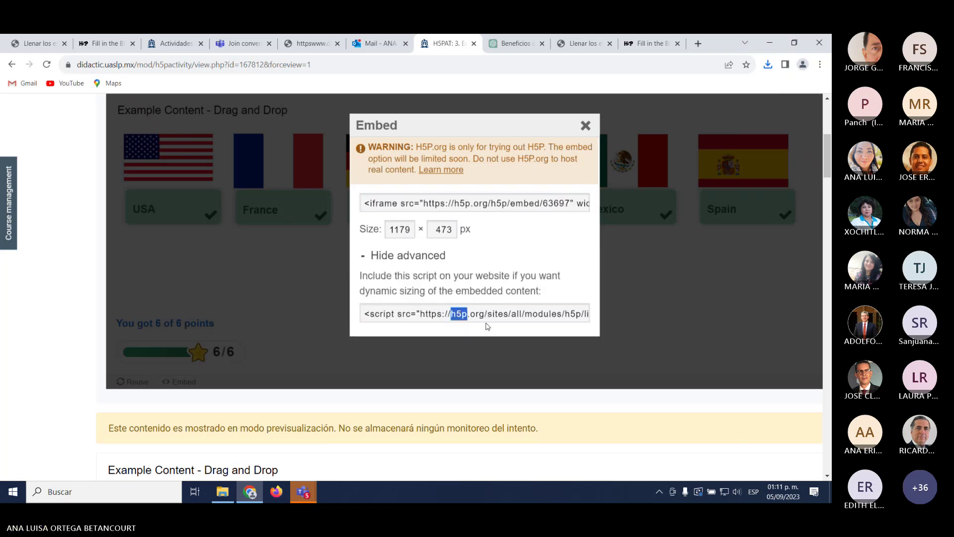
{"action": "double_click", "coordinate": [499, 313]}
{"action": "triple_click", "coordinate": [496, 314]}
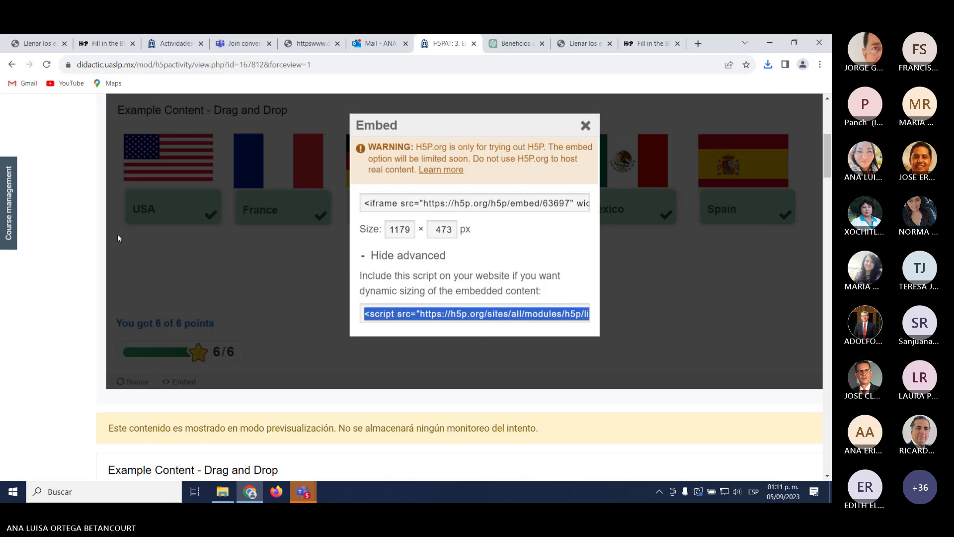
Step: Return to the Drag and Drop tutorial page and open the course 3W-Área de trabajo revoluciona tus clases en DidacTIC con H5P
{"action": "left_click", "coordinate": [101, 44]}
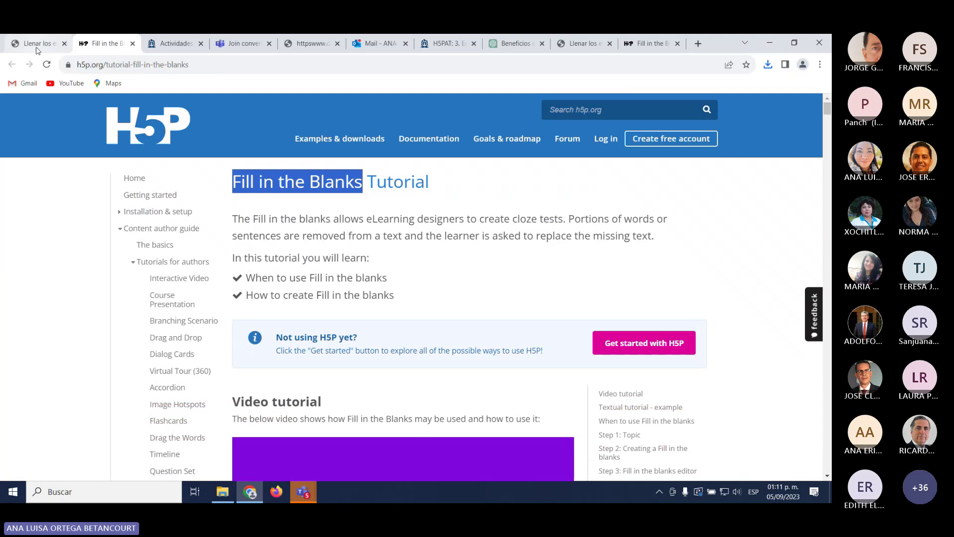
{"action": "left_click", "coordinate": [161, 45]}
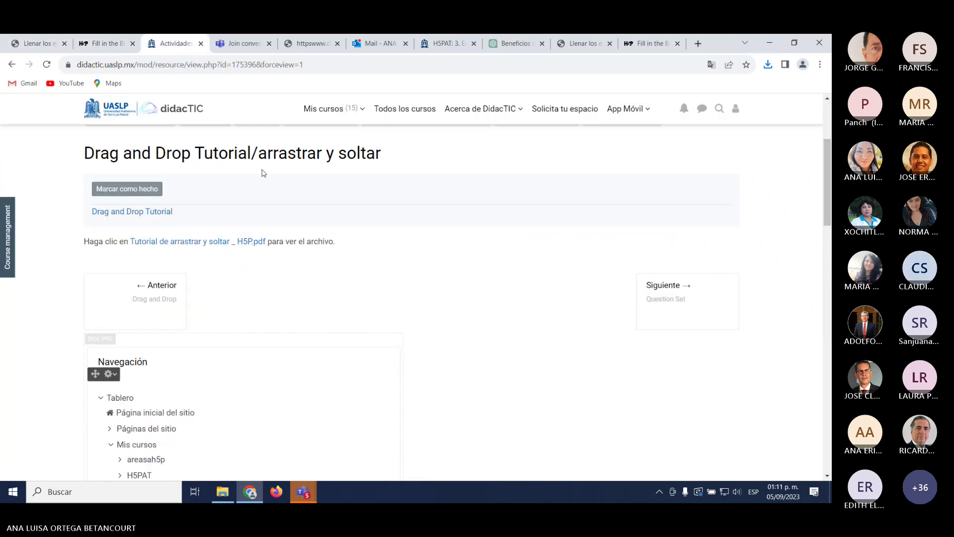
{"action": "scroll", "coordinate": [263, 173], "scroll_direction": "up", "scroll_amount": 3}
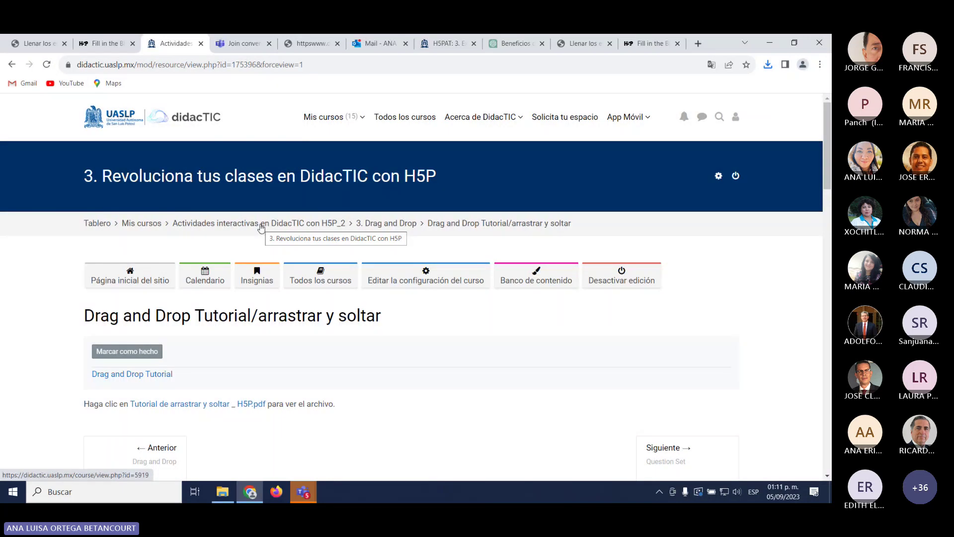
{"action": "left_click", "coordinate": [323, 117]}
{"action": "left_click", "coordinate": [340, 144]}
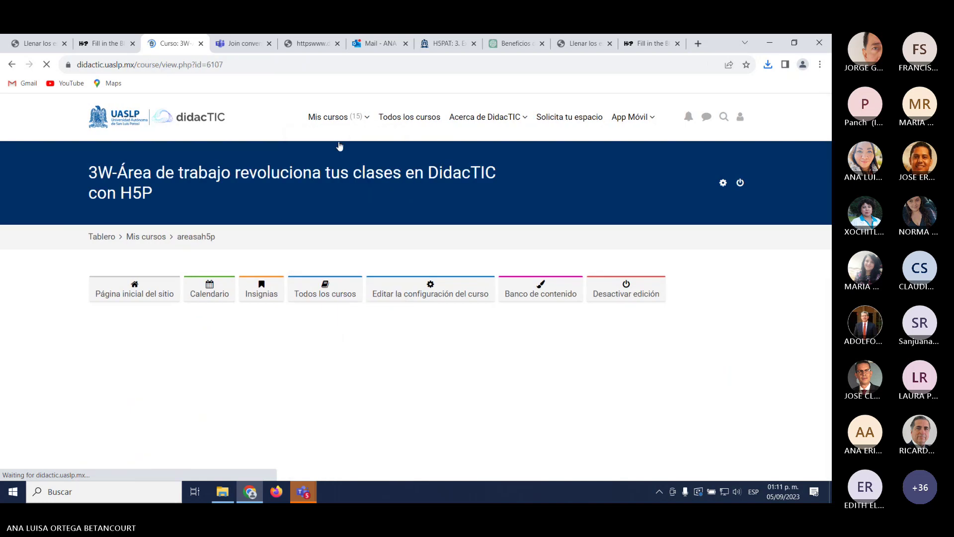
Step: Add a new Contenido Interactivo activity to the presenter's own section, directly below General
{"action": "scroll", "coordinate": [292, 239], "scroll_direction": "down", "scroll_amount": 3}
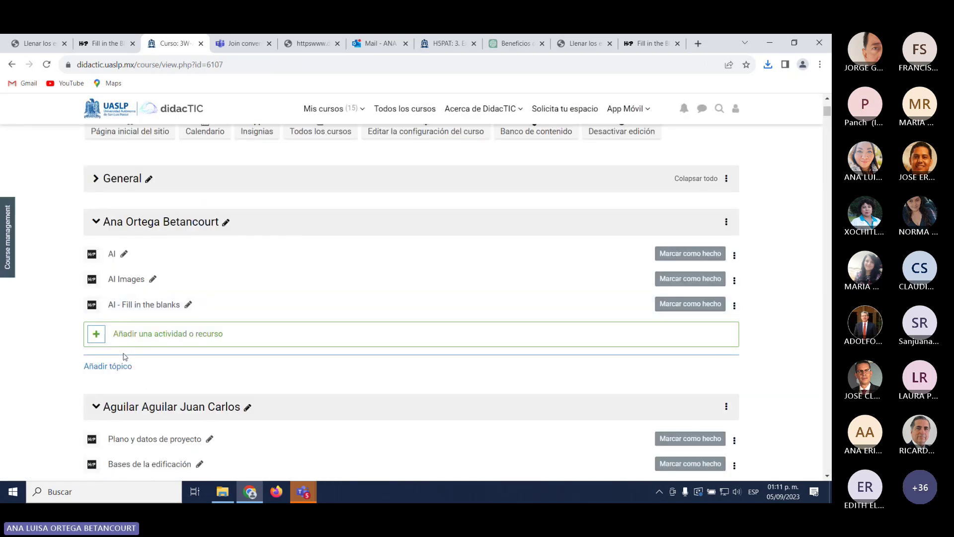
{"action": "left_click", "coordinate": [161, 341]}
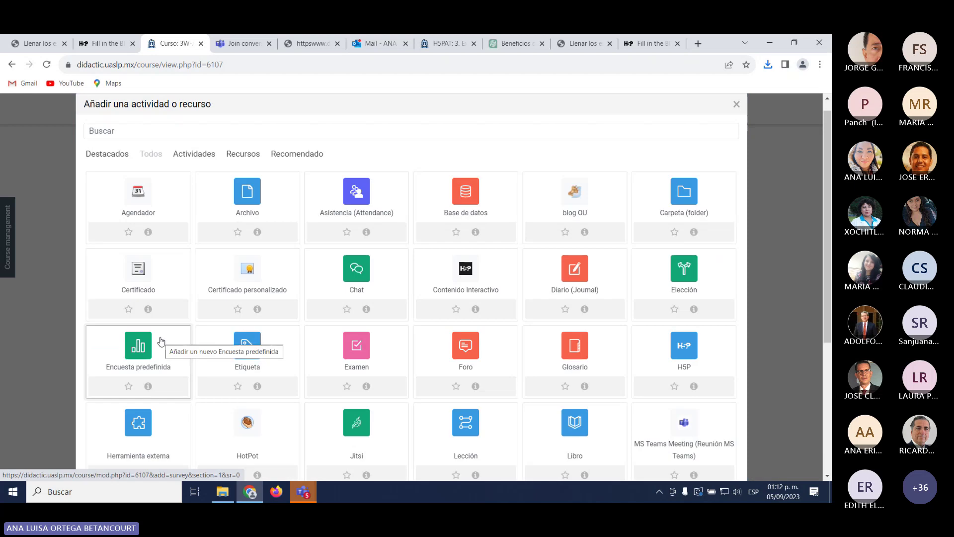
{"action": "left_click", "coordinate": [454, 294]}
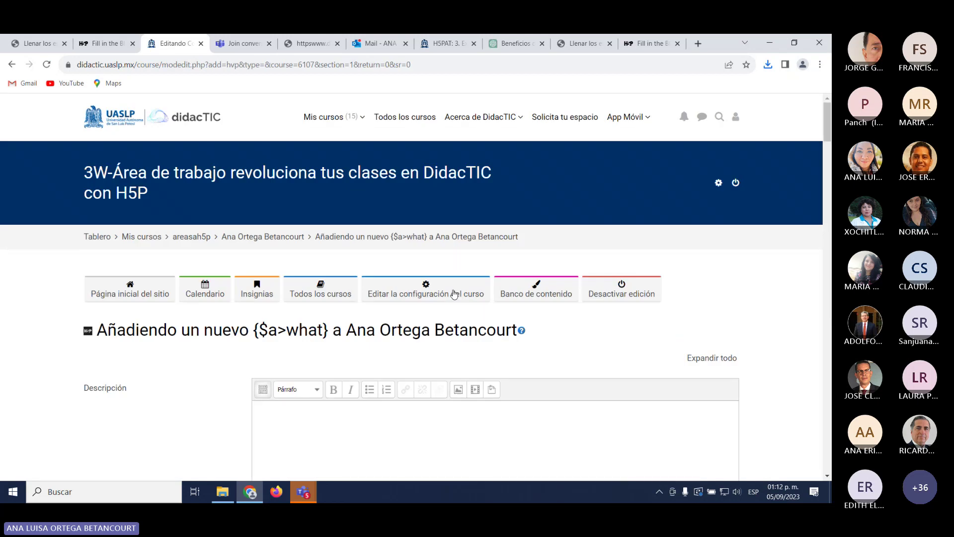
Step: Examine the new activity's form, including the content type list and the Crear Contenido, Subir and Pegar options
{"action": "scroll", "coordinate": [428, 275], "scroll_direction": "down", "scroll_amount": 3}
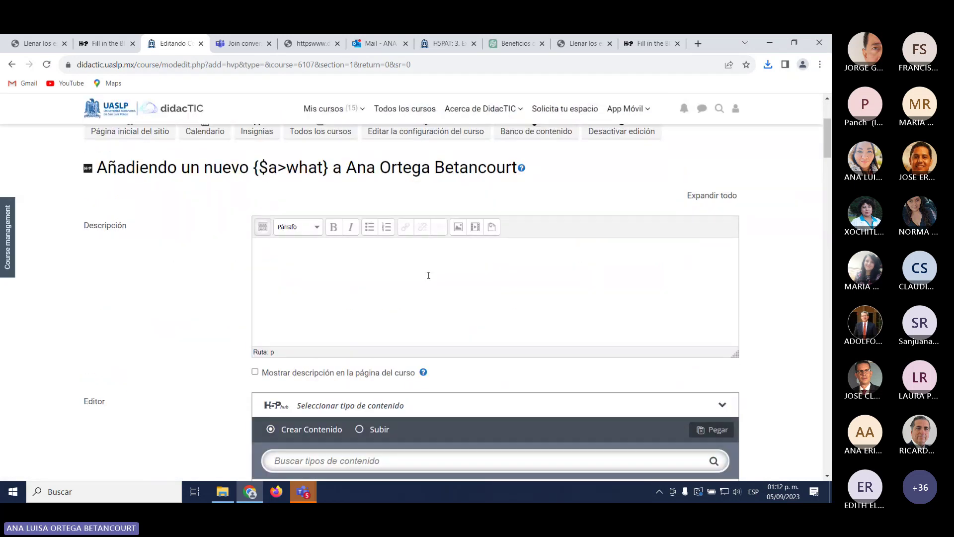
{"action": "scroll", "coordinate": [428, 276], "scroll_direction": "down", "scroll_amount": 2}
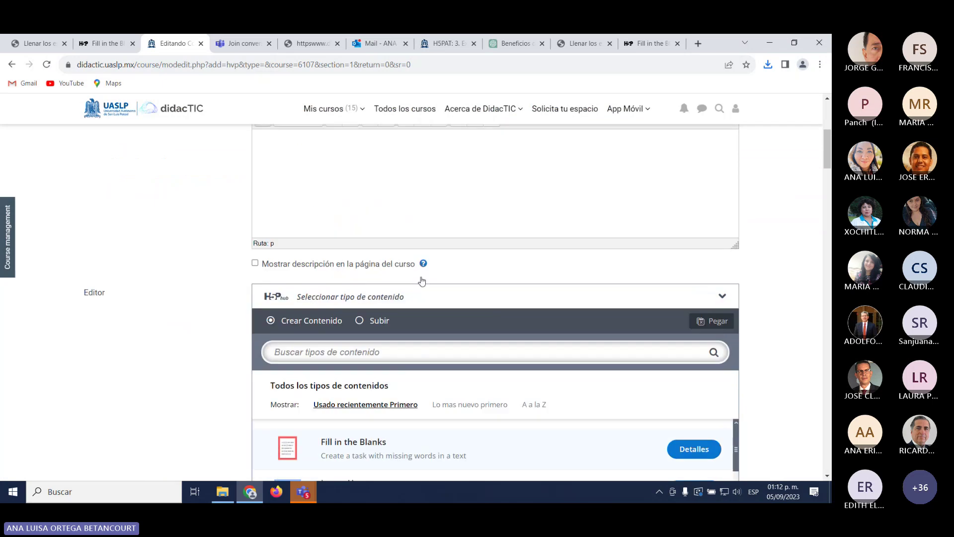
{"action": "scroll", "coordinate": [432, 285], "scroll_direction": "up", "scroll_amount": 5, "text": "ctrl"}
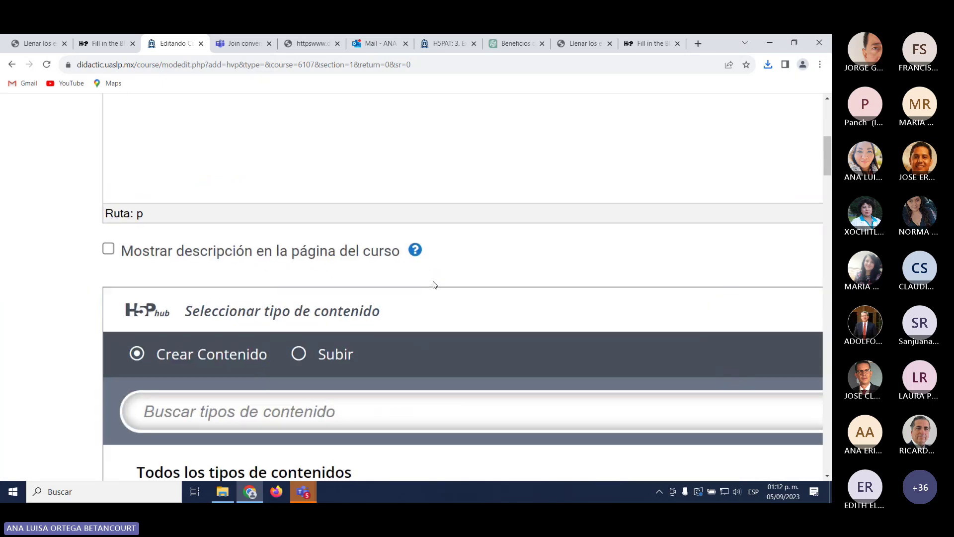
{"action": "scroll", "coordinate": [433, 285], "scroll_direction": "right", "scroll_amount": 2}
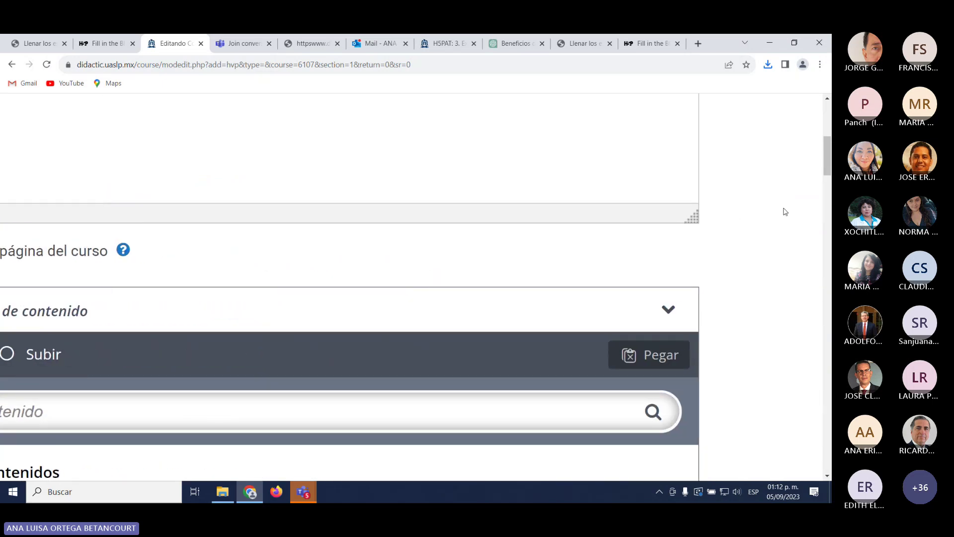
{"action": "scroll", "coordinate": [515, 341], "scroll_direction": "down", "scroll_amount": 2}
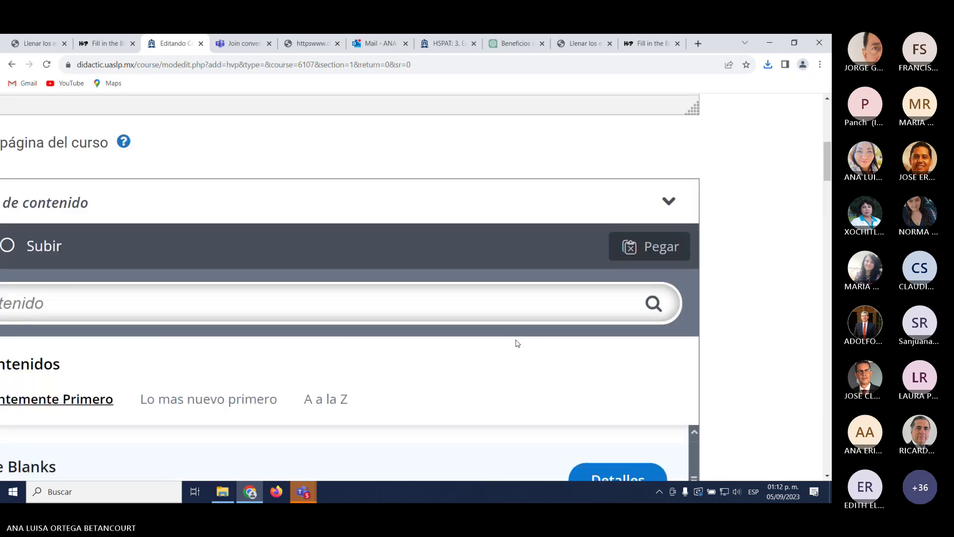
{"action": "scroll", "coordinate": [516, 343], "scroll_direction": "down", "scroll_amount": 5, "text": "ctrl"}
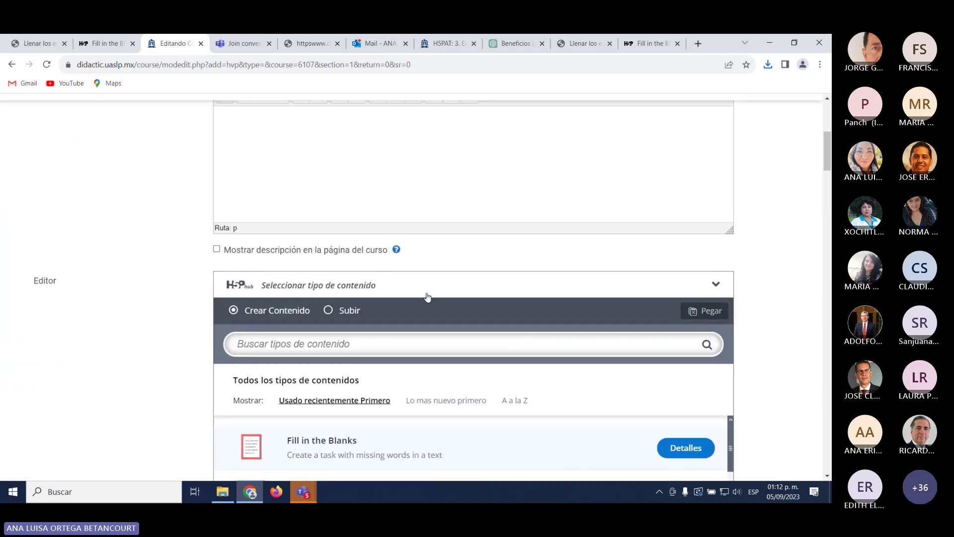
{"action": "scroll", "coordinate": [394, 401], "scroll_direction": "down", "scroll_amount": 4}
{"action": "scroll", "coordinate": [394, 383], "scroll_direction": "down", "scroll_amount": 1}
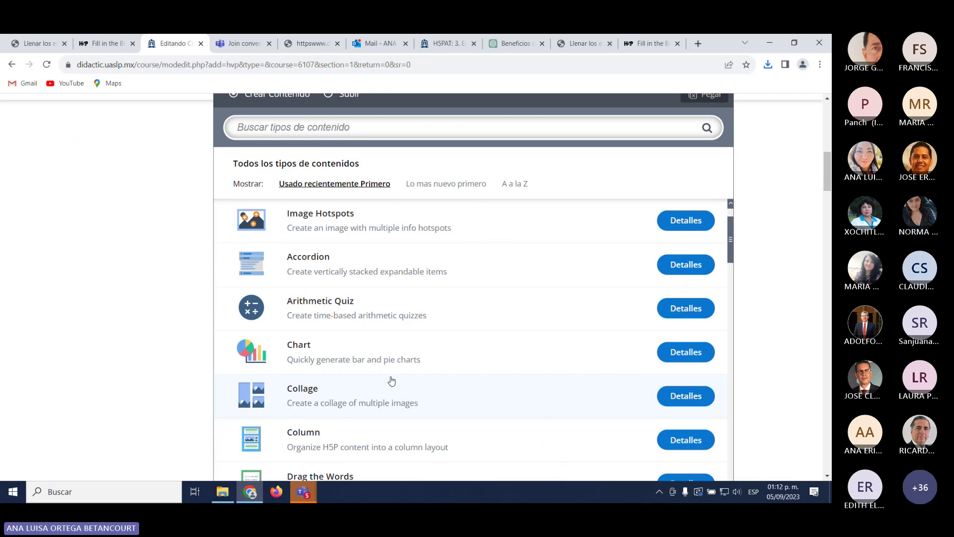
{"action": "scroll", "coordinate": [392, 381], "scroll_direction": "up", "scroll_amount": 1}
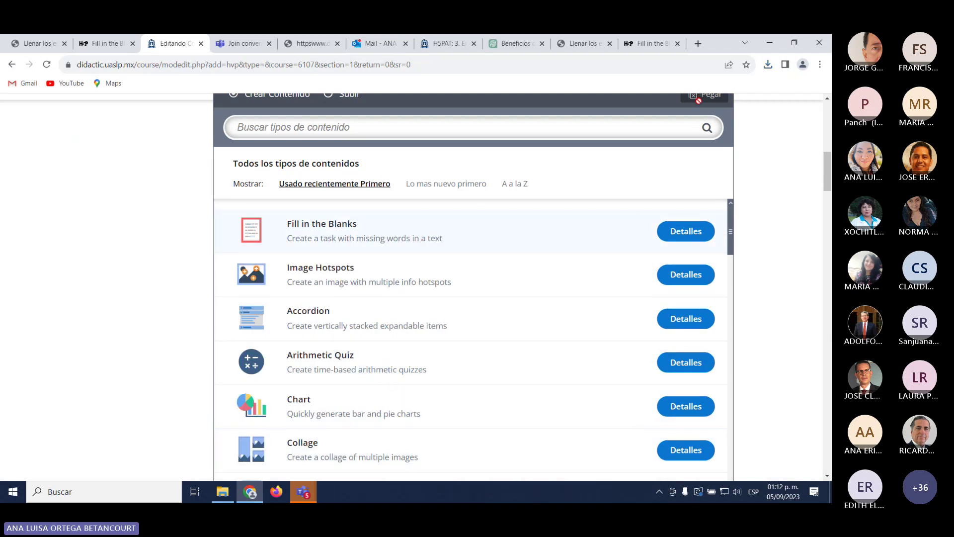
{"action": "scroll", "coordinate": [326, 377], "scroll_direction": "up", "scroll_amount": 3}
{"action": "scroll", "coordinate": [327, 374], "scroll_direction": "up", "scroll_amount": 4}
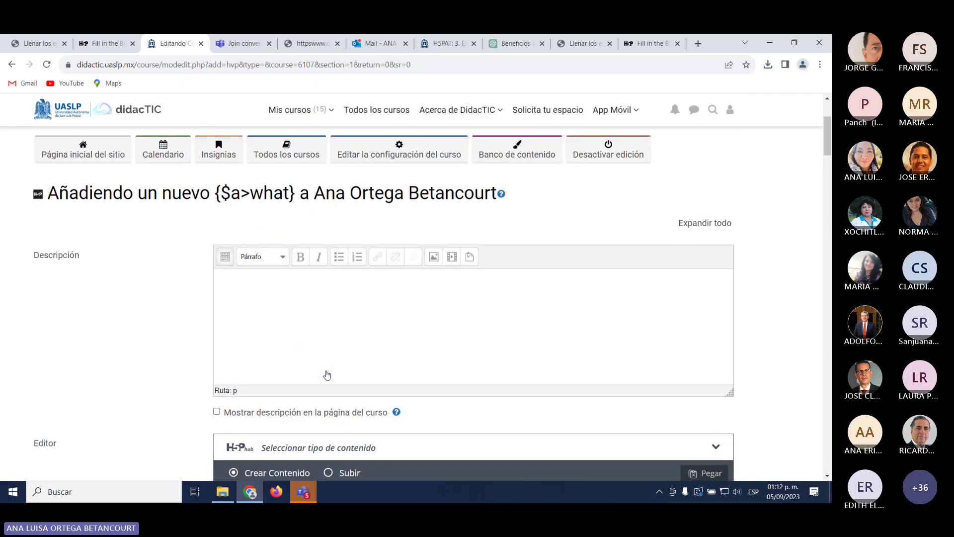
Step: Choose Drag and Drop as the content type and bring its title and Settings fields into view
{"action": "scroll", "coordinate": [319, 368], "scroll_direction": "down", "scroll_amount": 6}
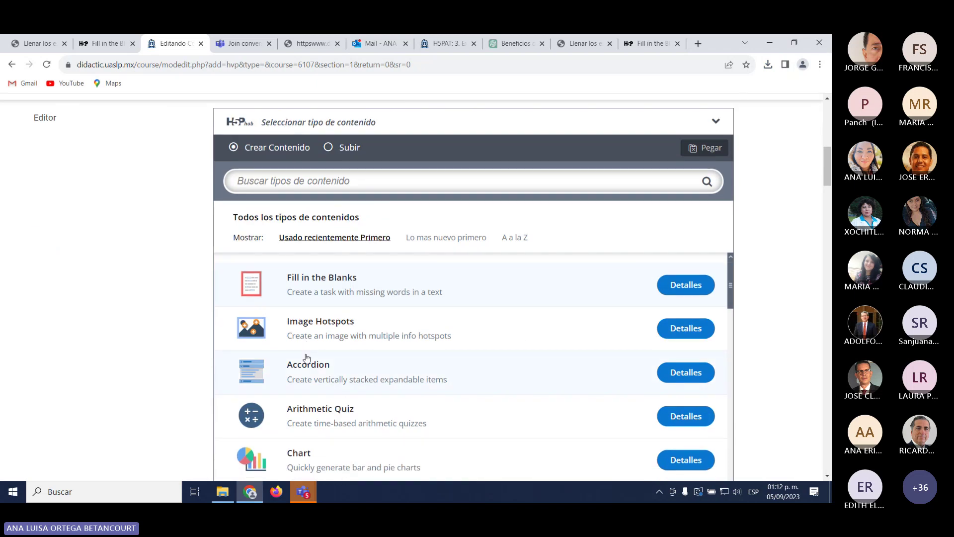
{"action": "scroll", "coordinate": [306, 358], "scroll_direction": "down", "scroll_amount": 5}
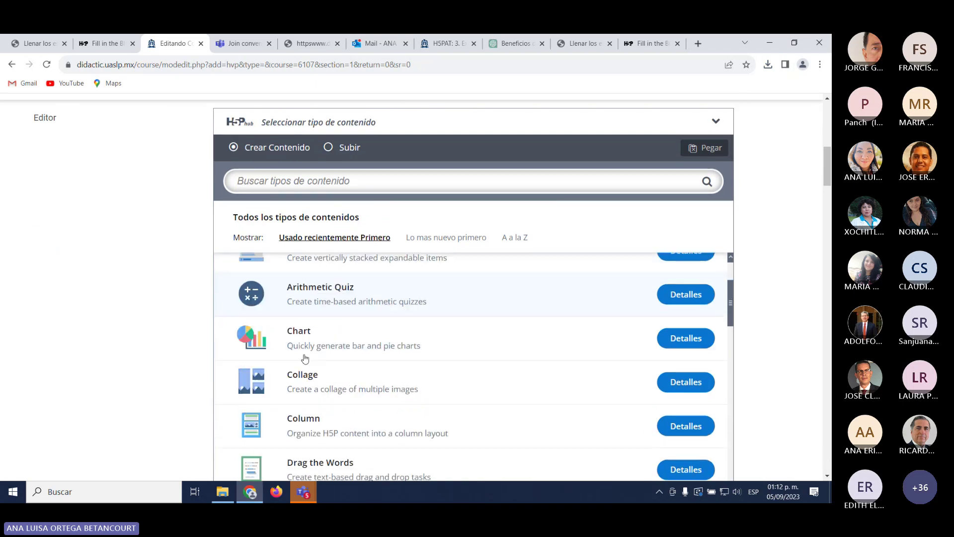
{"action": "scroll", "coordinate": [331, 350], "scroll_direction": "down", "scroll_amount": 5}
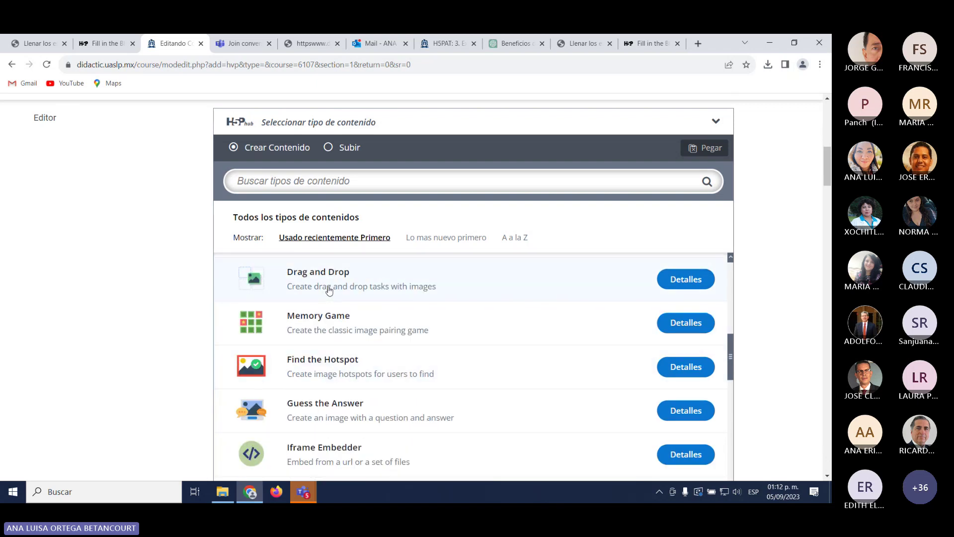
{"action": "scroll", "coordinate": [329, 290], "scroll_direction": "up", "scroll_amount": 3}
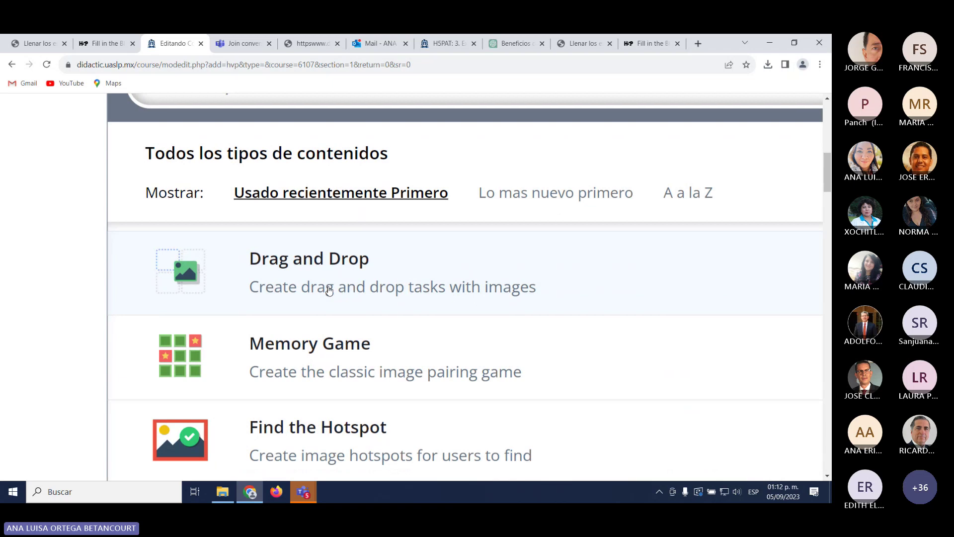
{"action": "left_click", "coordinate": [329, 291]}
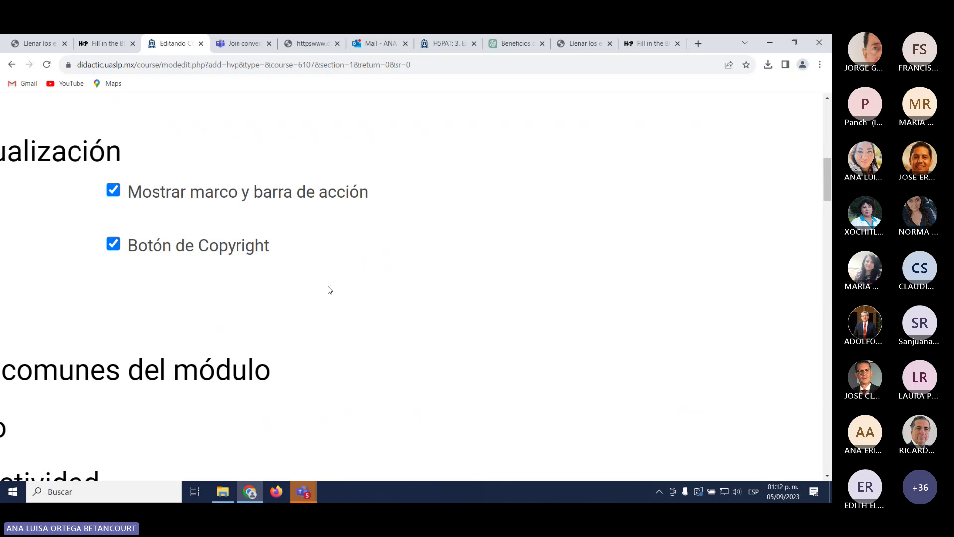
{"action": "scroll", "coordinate": [329, 291], "scroll_direction": "down", "scroll_amount": 3}
{"action": "scroll", "coordinate": [329, 290], "scroll_direction": "down", "scroll_amount": 3}
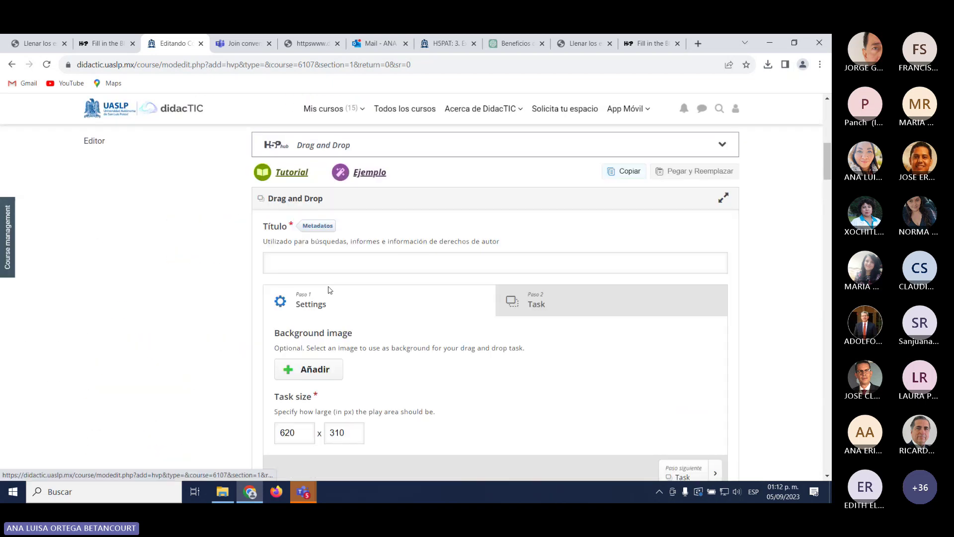
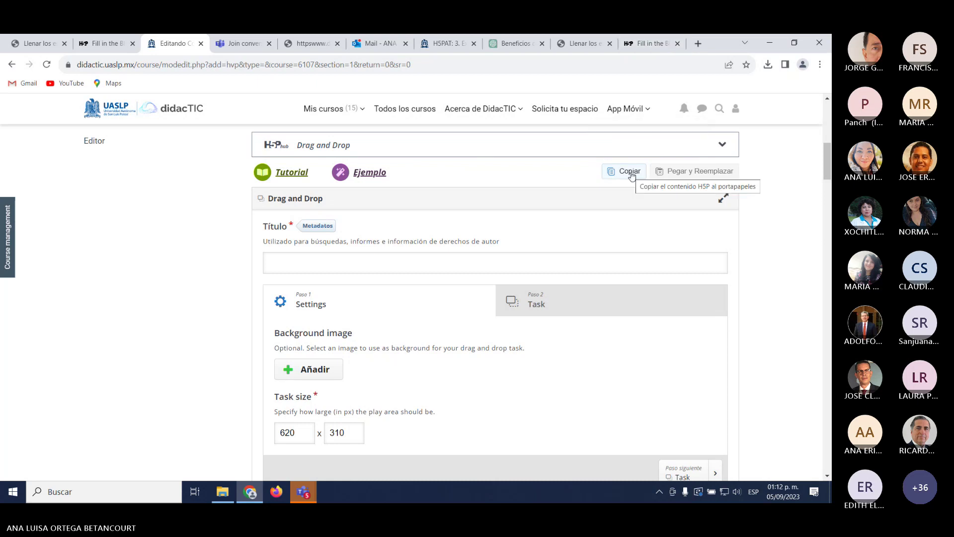
Step: Copy the editor's Drag and Drop content to the clipboard, and show the flag example's reuse options instead of its embed code
{"action": "left_click", "coordinate": [631, 172]}
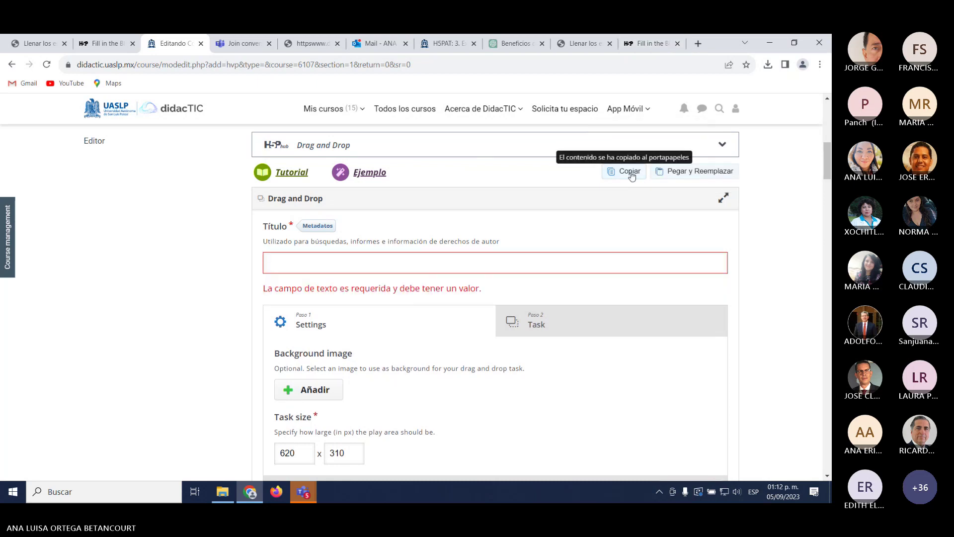
{"action": "left_click", "coordinate": [646, 43]}
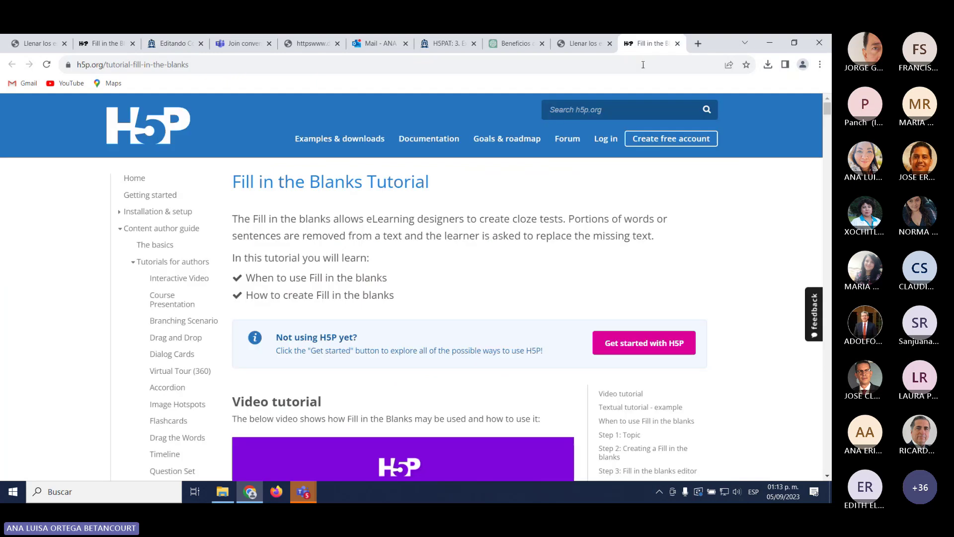
{"action": "left_click", "coordinate": [584, 43]}
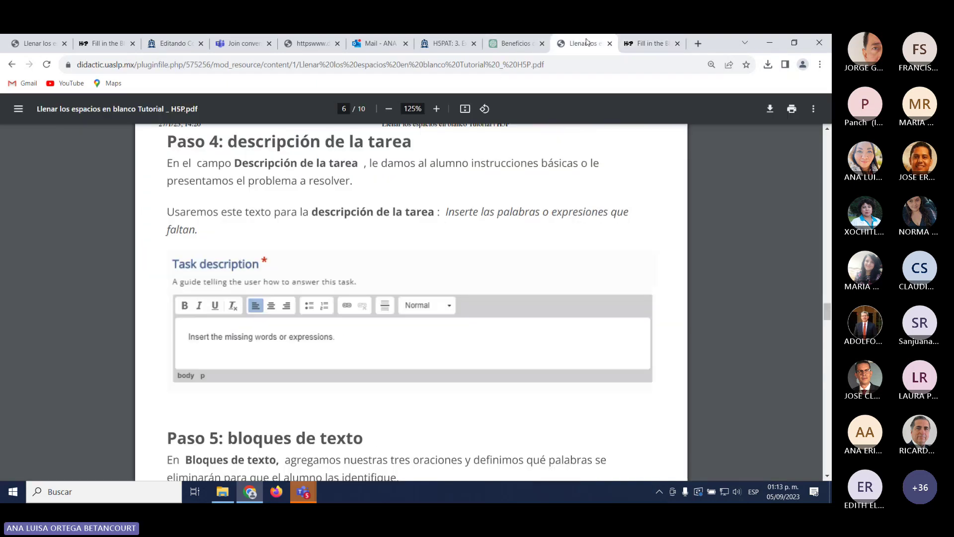
{"action": "left_click", "coordinate": [445, 43]}
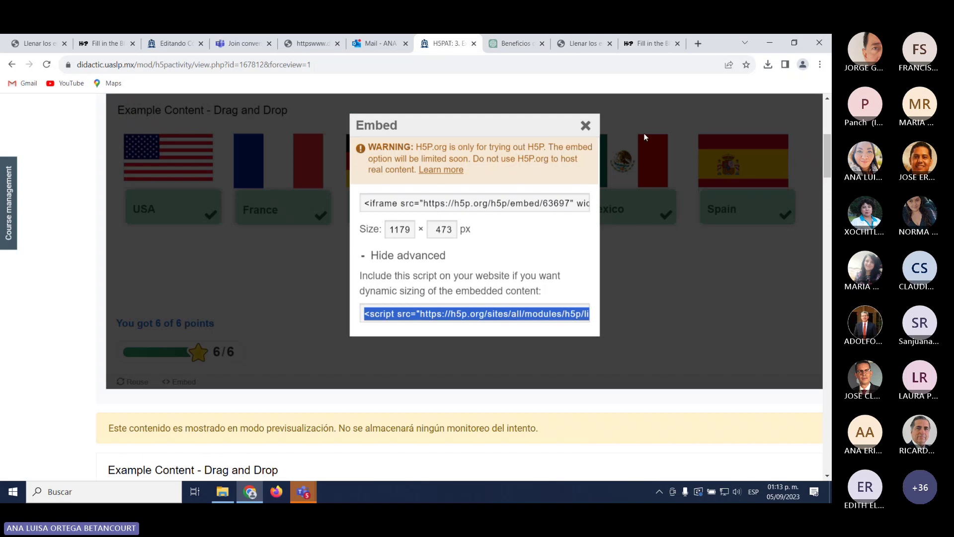
{"action": "left_click", "coordinate": [585, 126]}
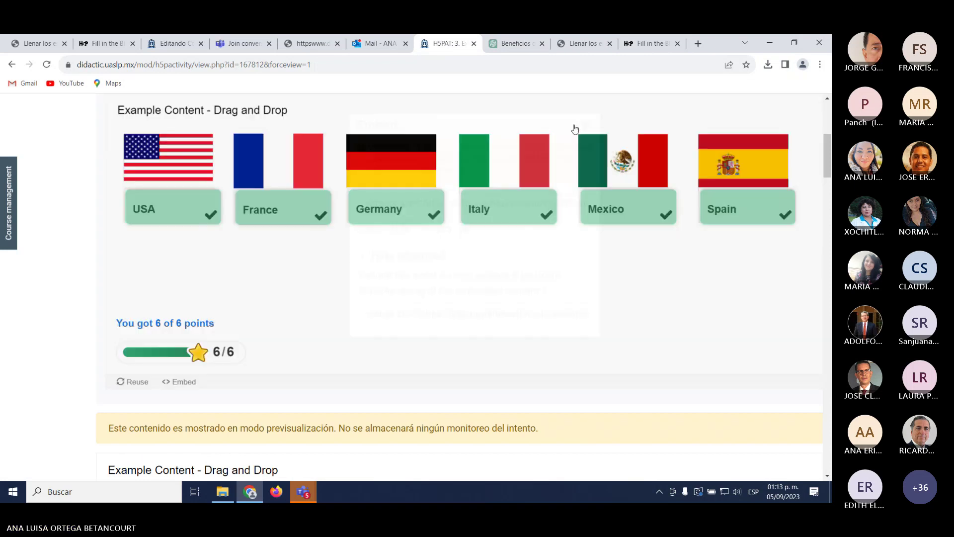
{"action": "left_click", "coordinate": [131, 381]}
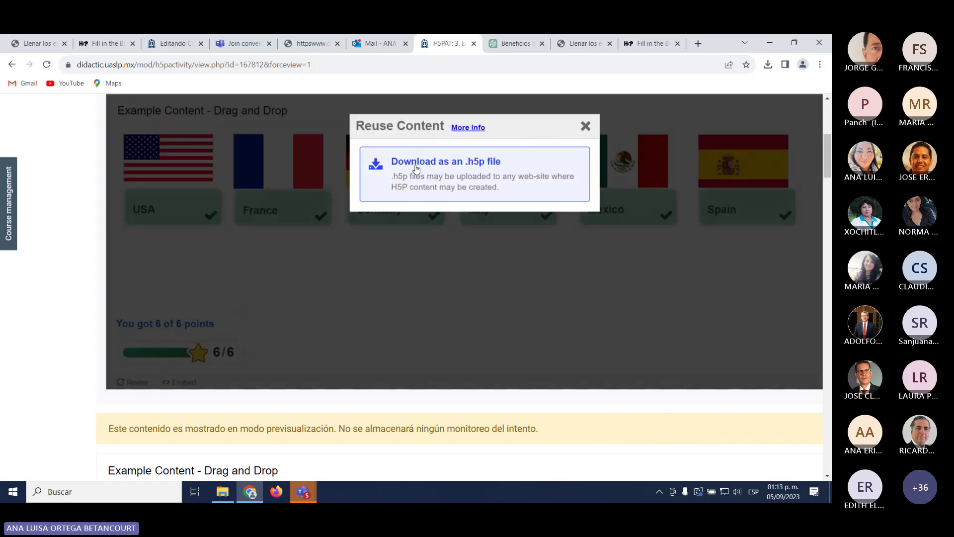
Step: Return to the new activity's form and replace its Drag and Drop content with the copied content
{"action": "left_click", "coordinate": [106, 44]}
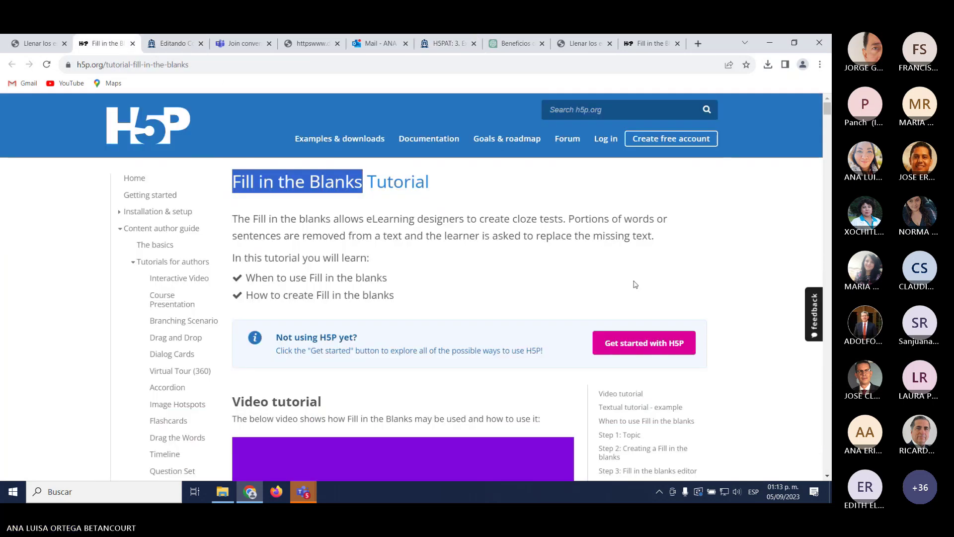
{"action": "left_click", "coordinate": [183, 47]}
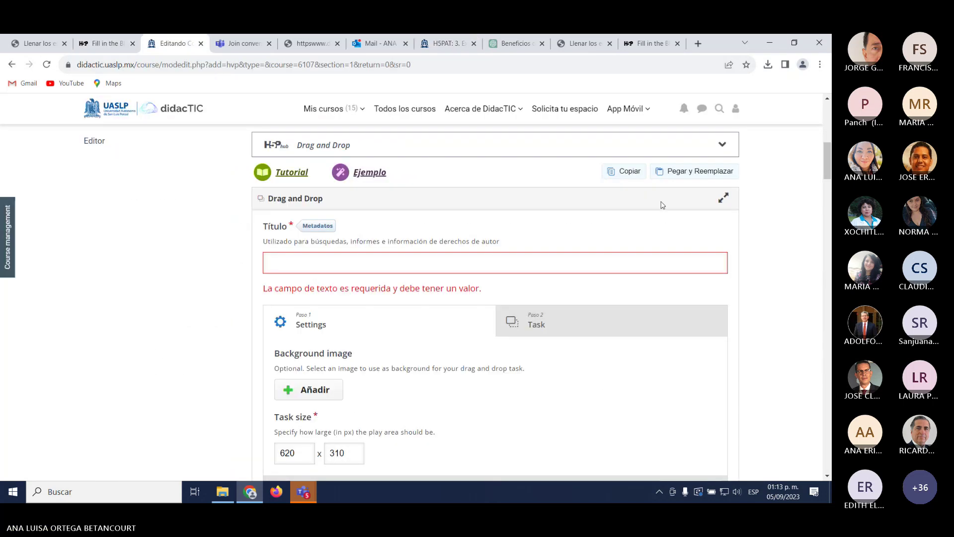
{"action": "left_click", "coordinate": [676, 173]}
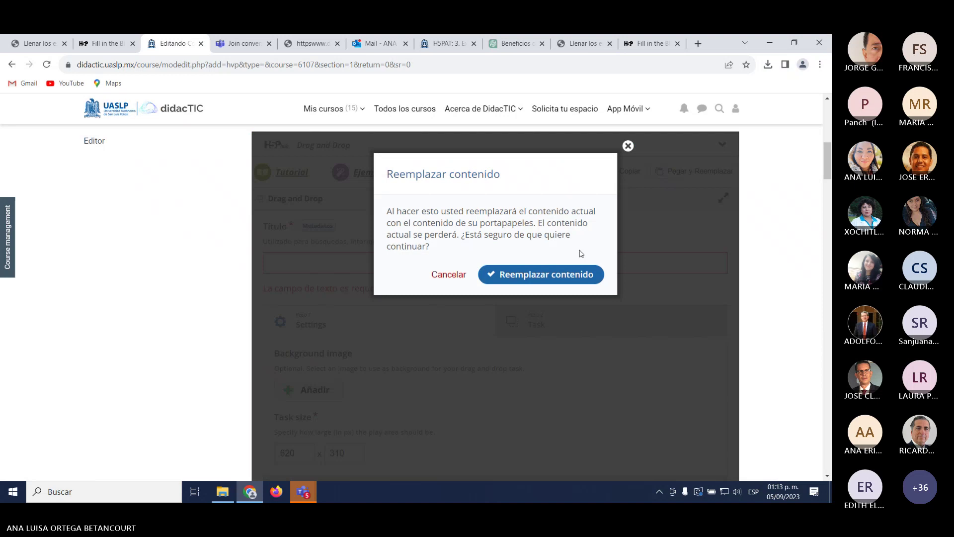
{"action": "left_click", "coordinate": [552, 276]}
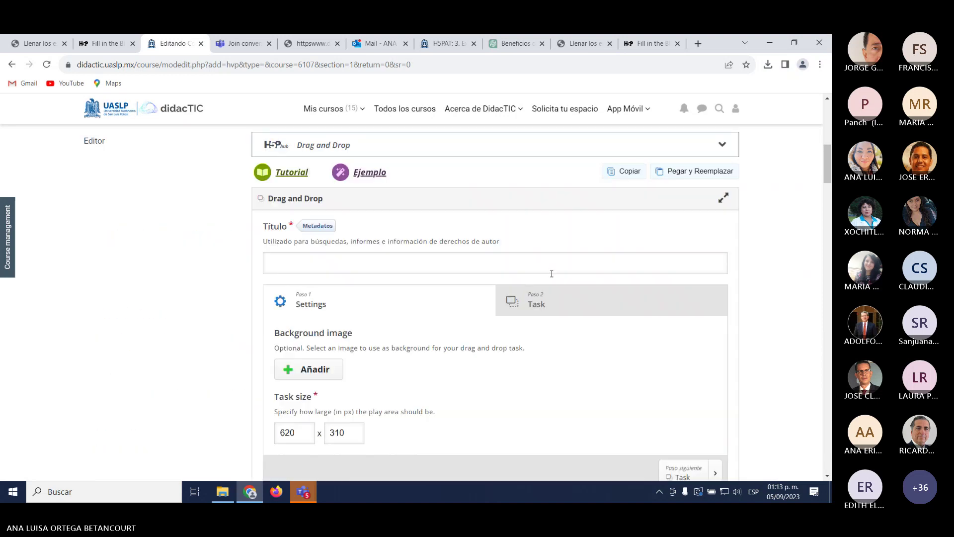
{"action": "scroll", "coordinate": [551, 274], "scroll_direction": "down", "scroll_amount": 6}
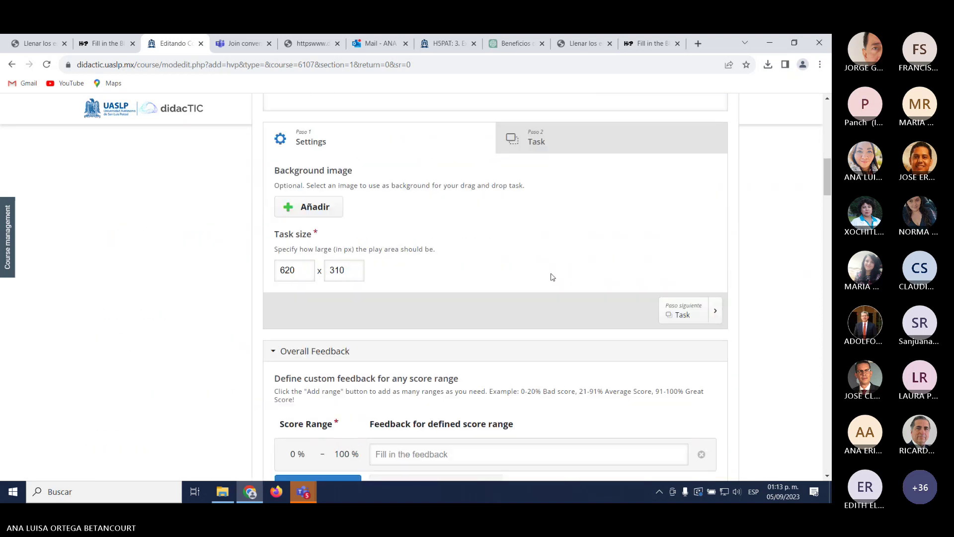
Step: Expand the description editor's formatting tools and paste the clipboard content over the Drag and Drop content once more
{"action": "scroll", "coordinate": [547, 276], "scroll_direction": "up", "scroll_amount": 10}
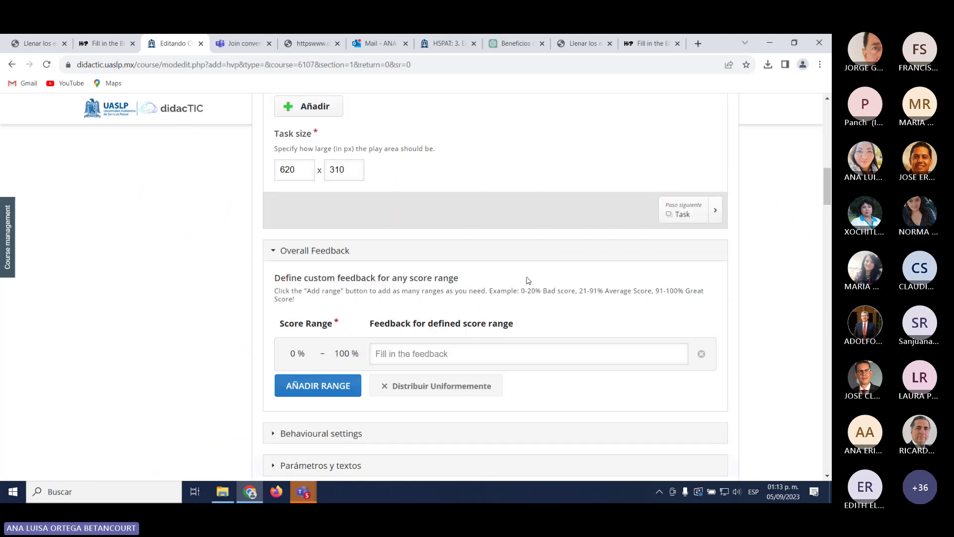
{"action": "scroll", "coordinate": [530, 275], "scroll_direction": "up", "scroll_amount": 1}
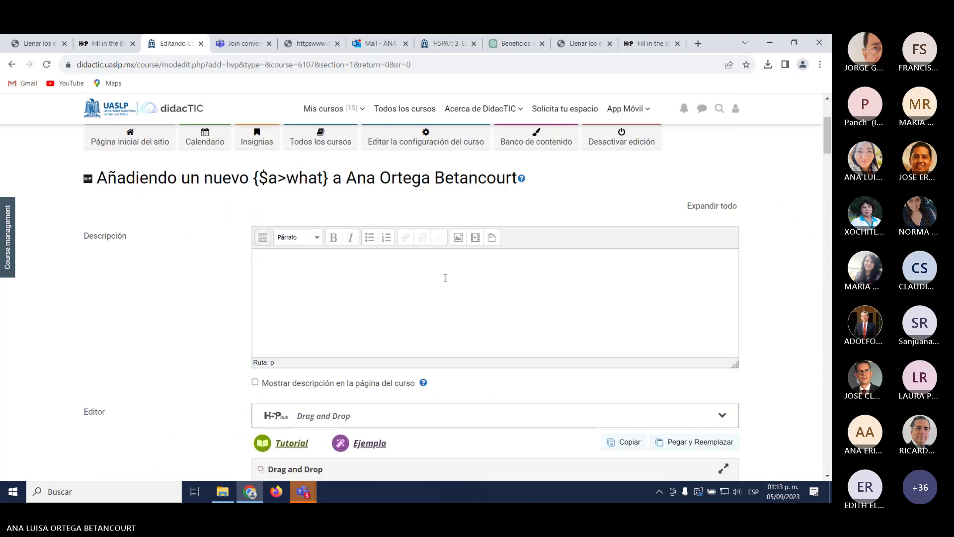
{"action": "left_click", "coordinate": [263, 237]}
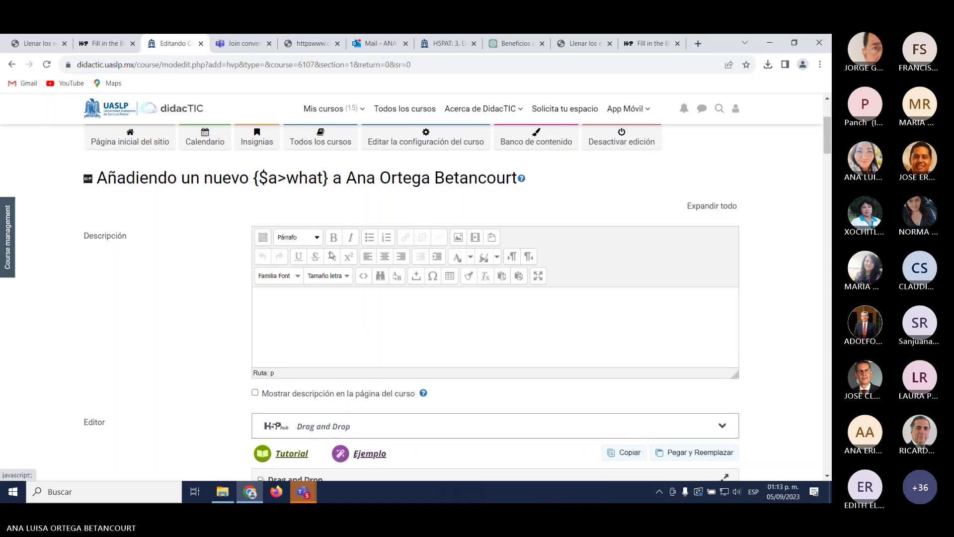
{"action": "left_click", "coordinate": [695, 452]}
{"action": "scroll", "coordinate": [646, 407], "scroll_direction": "down", "scroll_amount": 4}
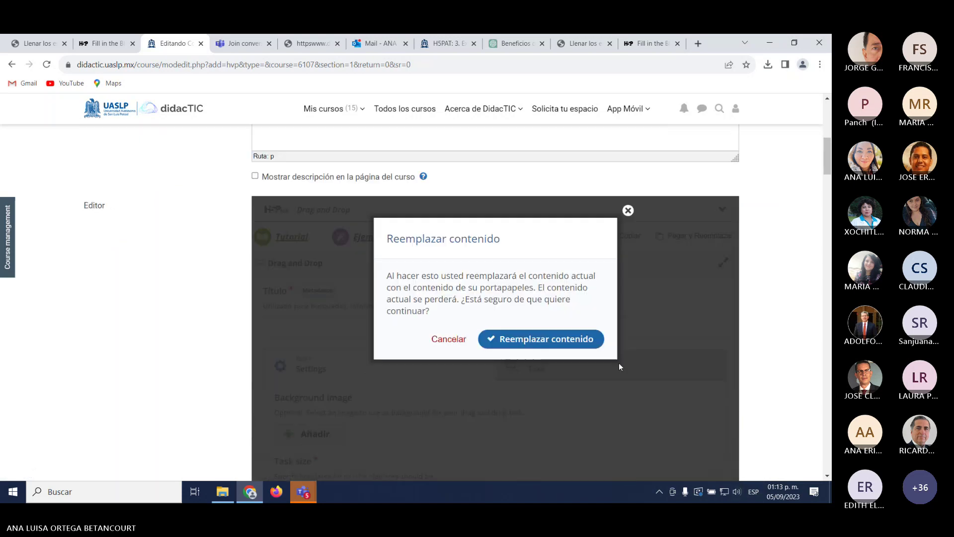
{"action": "left_click", "coordinate": [526, 339]}
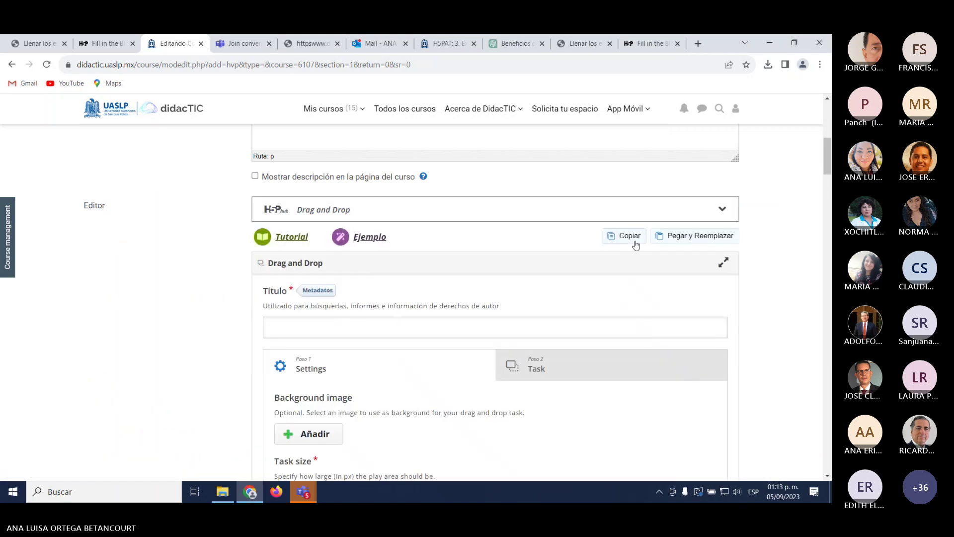
Step: Switch back to the PDF tutorial Llenar los espacios en blanco
{"action": "left_click", "coordinate": [653, 45]}
{"action": "left_click", "coordinate": [579, 44]}
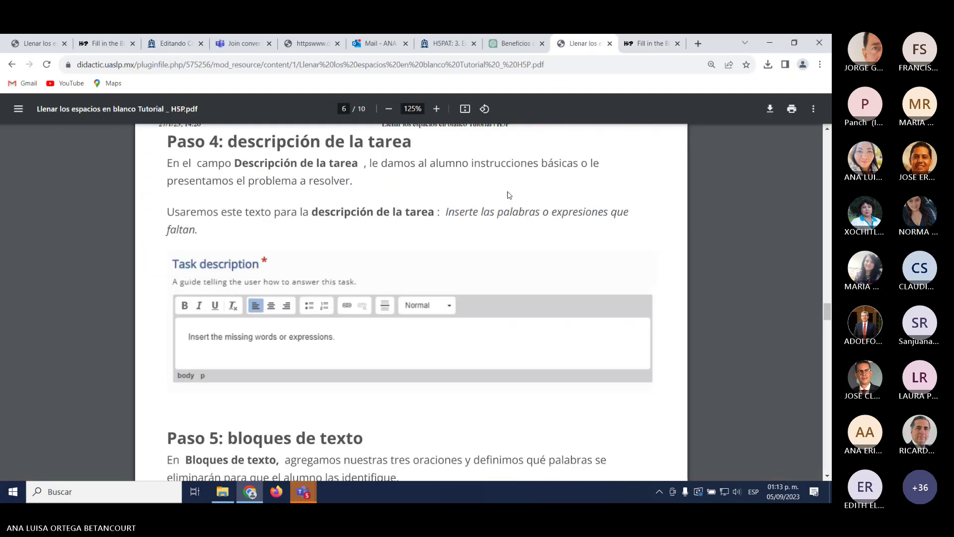
Step: Show the embed code of the Drag and Drop example activity and select it
{"action": "scroll", "coordinate": [299, 312], "scroll_direction": "up", "scroll_amount": 3}
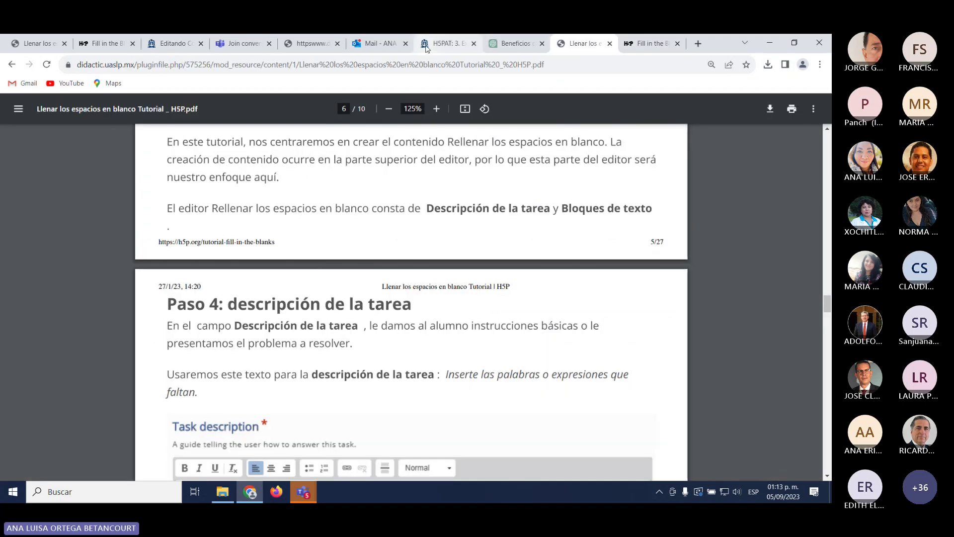
{"action": "left_click", "coordinate": [451, 45]}
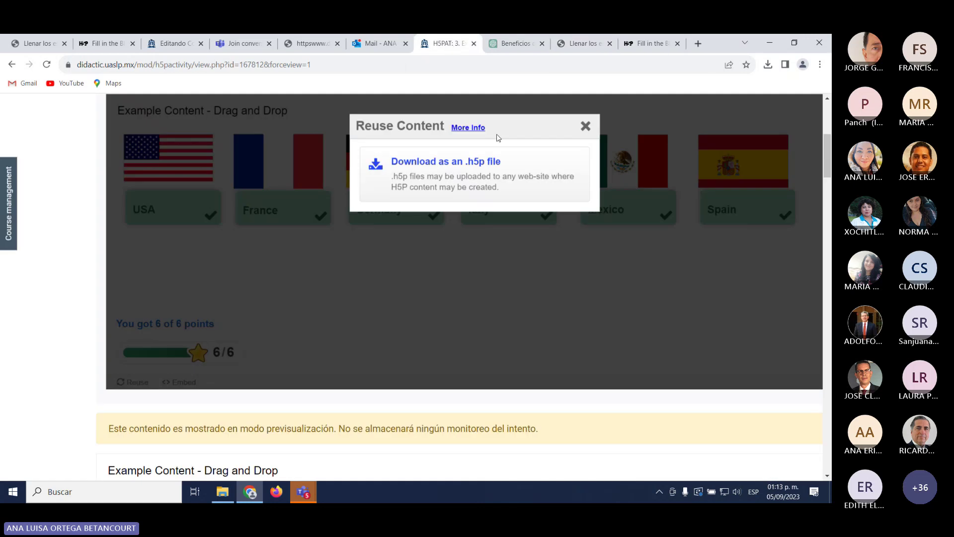
{"action": "left_click", "coordinate": [587, 125]}
{"action": "left_click", "coordinate": [178, 382]}
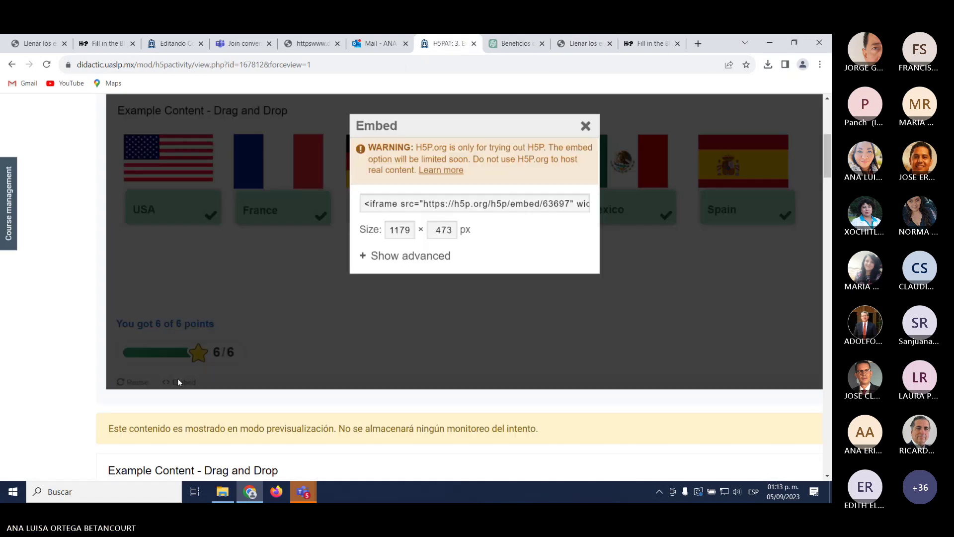
{"action": "left_click", "coordinate": [449, 204]}
{"action": "scroll", "coordinate": [442, 219], "scroll_direction": "up", "scroll_amount": 1}
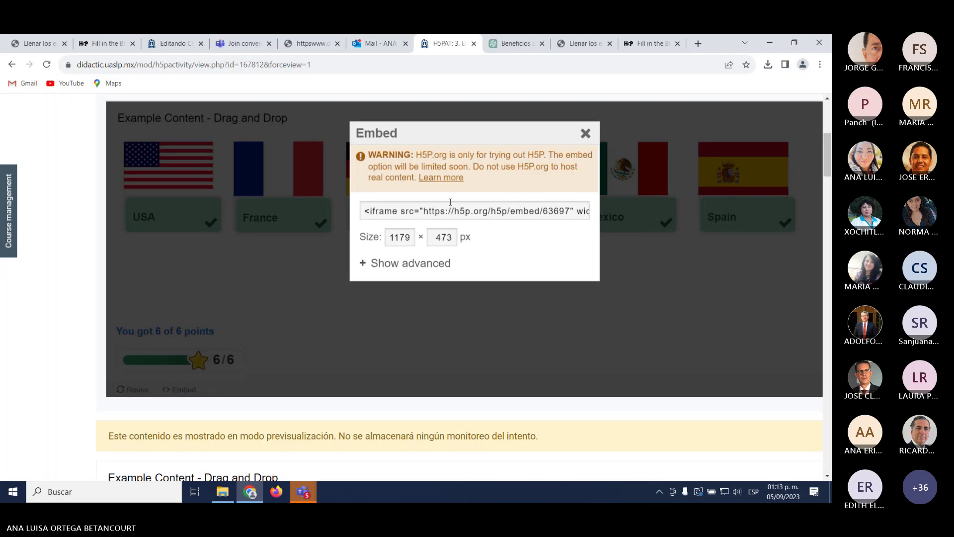
{"action": "left_click", "coordinate": [429, 259]}
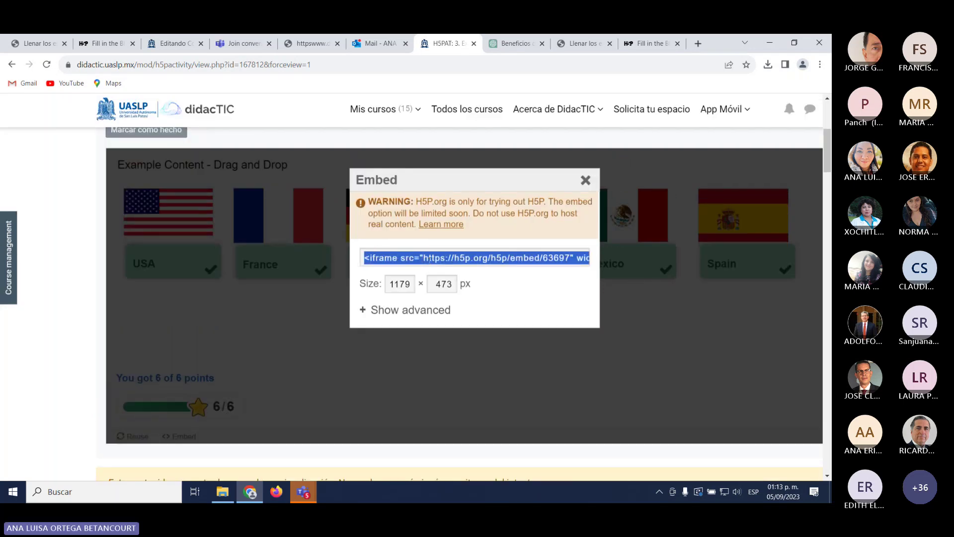
Step: Try to replace the content in the Drag and Drop editor with the clipboard content, and review the form
{"action": "left_click", "coordinate": [105, 44]}
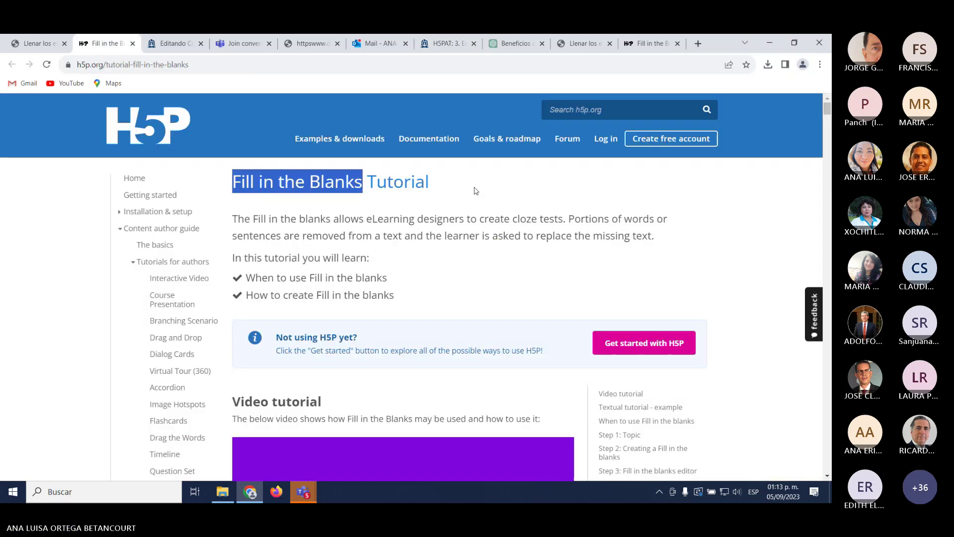
{"action": "left_click", "coordinate": [180, 46]}
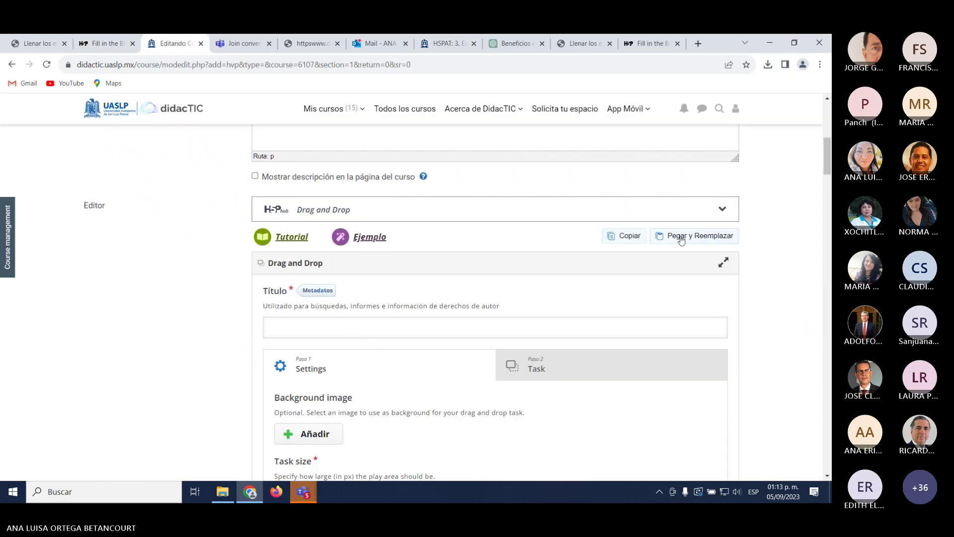
{"action": "left_click", "coordinate": [681, 239]}
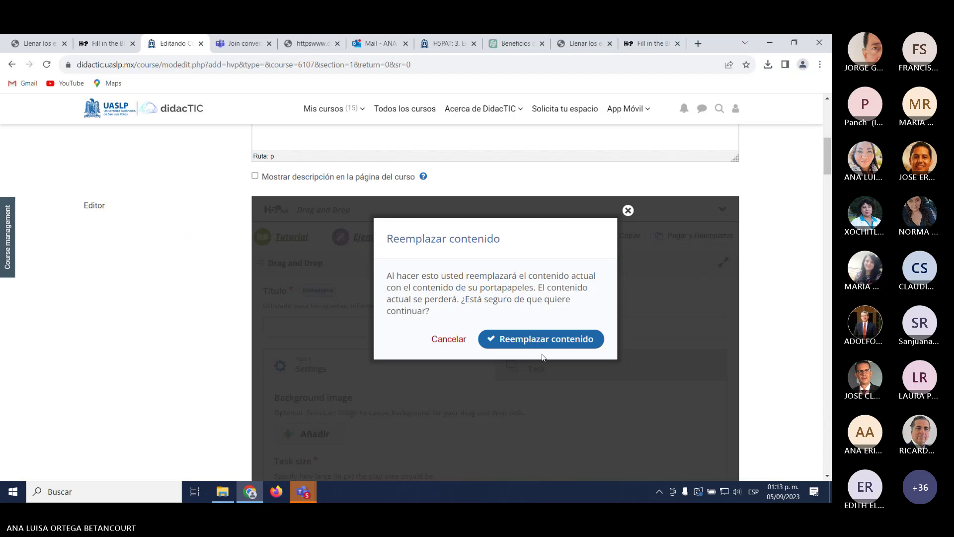
{"action": "left_click", "coordinate": [551, 340]}
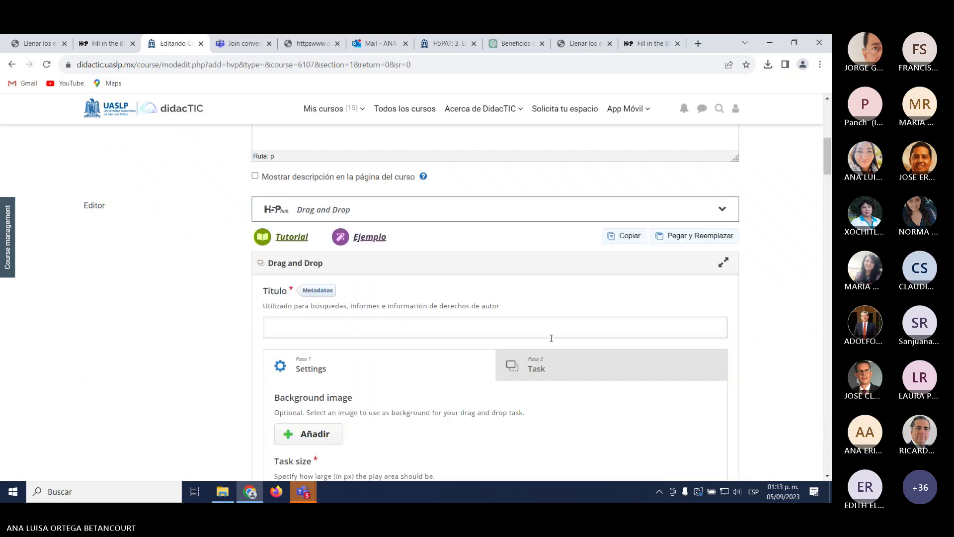
{"action": "scroll", "coordinate": [551, 338], "scroll_direction": "up", "scroll_amount": 4}
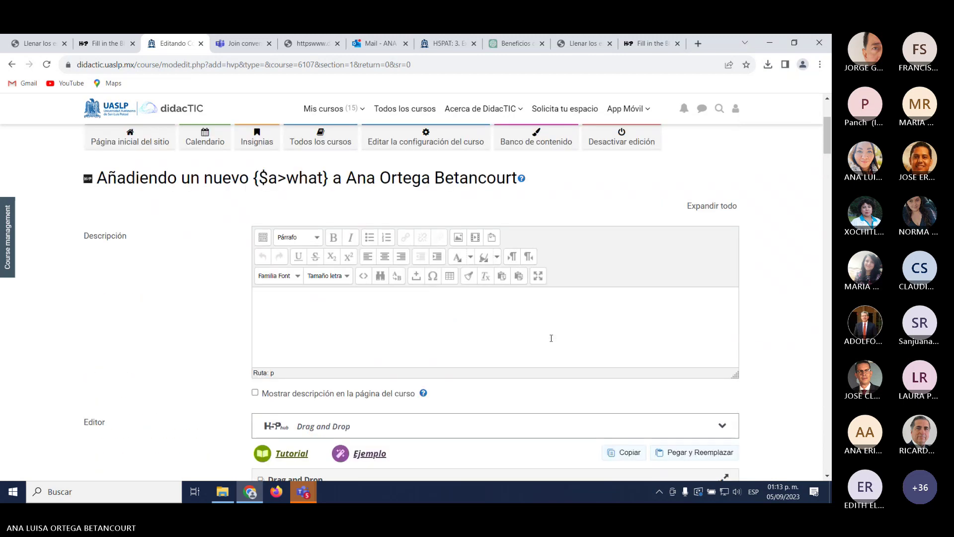
{"action": "scroll", "coordinate": [552, 338], "scroll_direction": "down", "scroll_amount": 4}
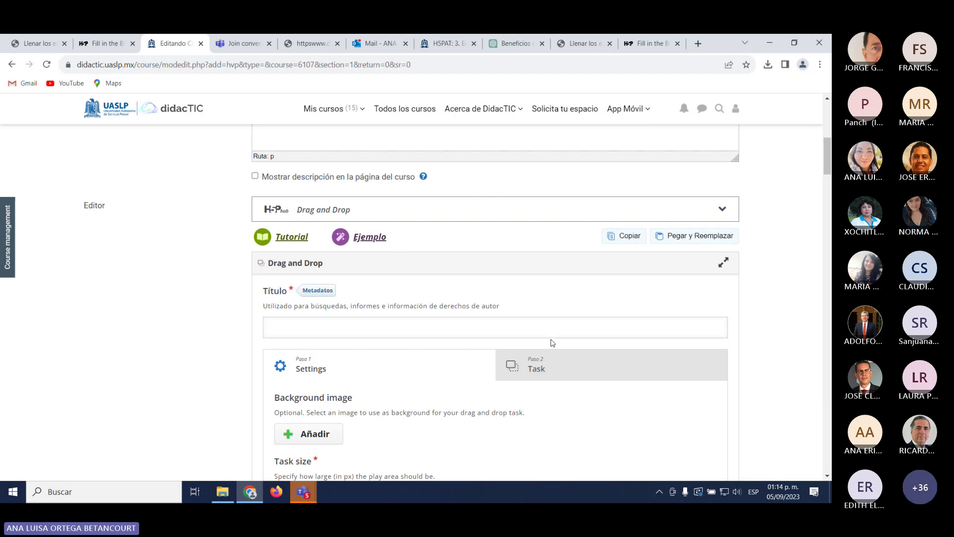
{"action": "scroll", "coordinate": [551, 343], "scroll_direction": "down", "scroll_amount": 7}
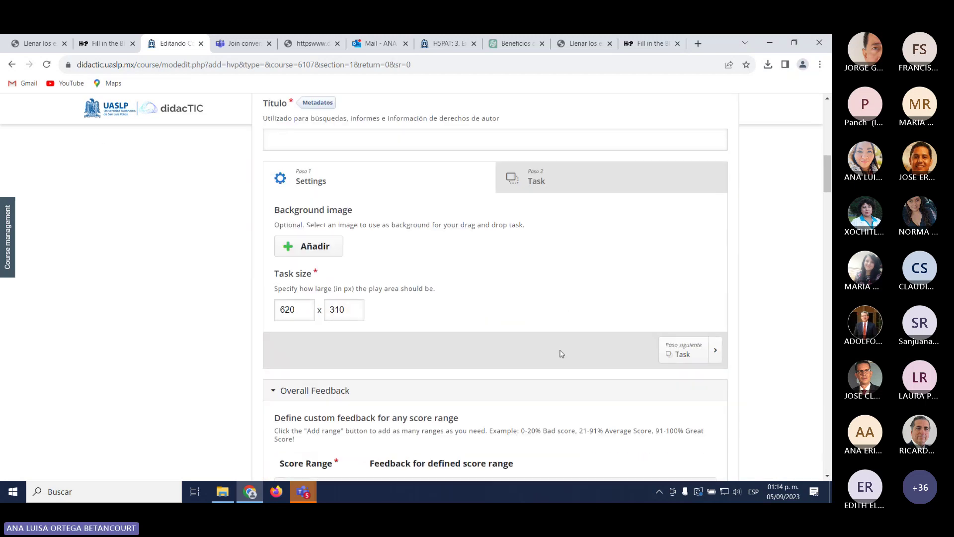
{"action": "scroll", "coordinate": [561, 356], "scroll_direction": "down", "scroll_amount": 3}
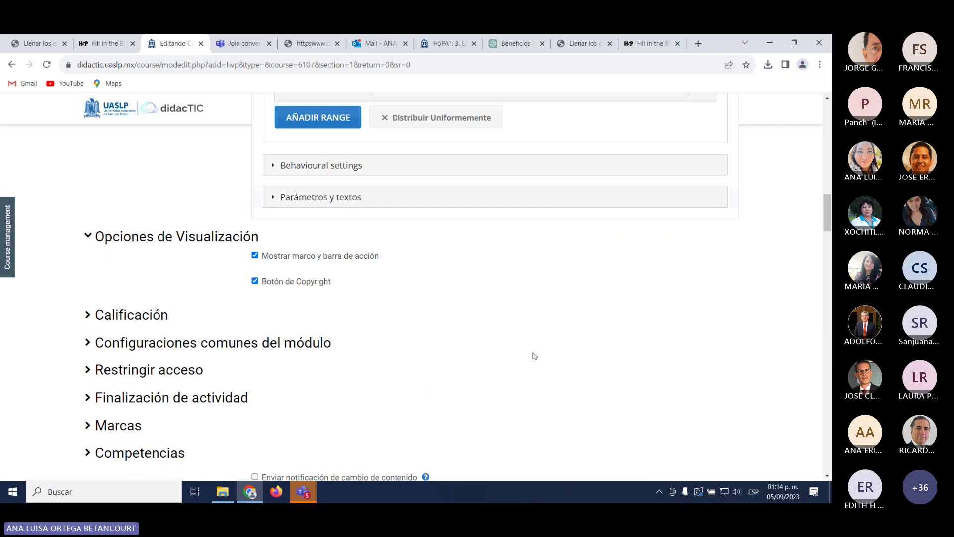
{"action": "scroll", "coordinate": [537, 378], "scroll_direction": "up", "scroll_amount": 15}
{"action": "scroll", "coordinate": [687, 402], "scroll_direction": "down", "scroll_amount": 2}
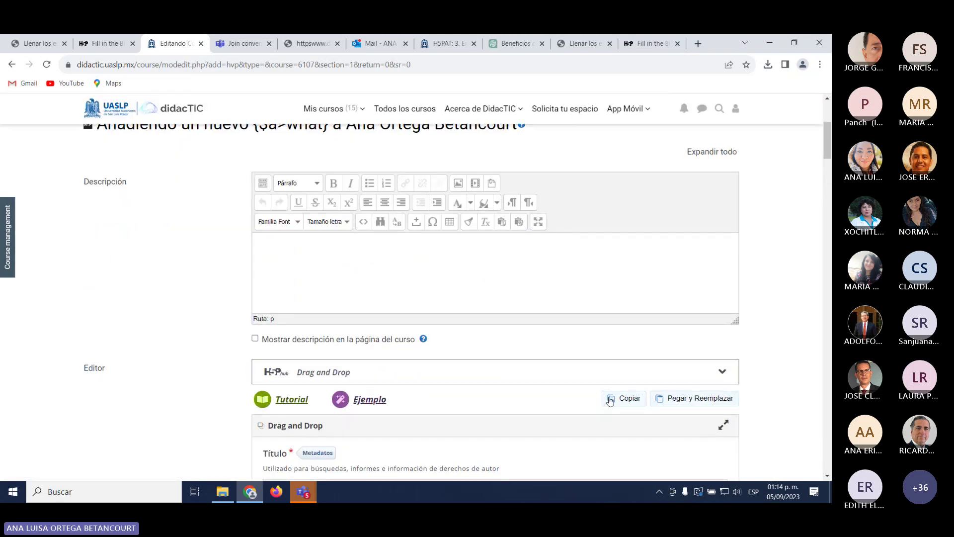
Step: Switch the H5P content selector to file upload and try to paste the clipboard content over the current content
{"action": "left_click", "coordinate": [723, 373]}
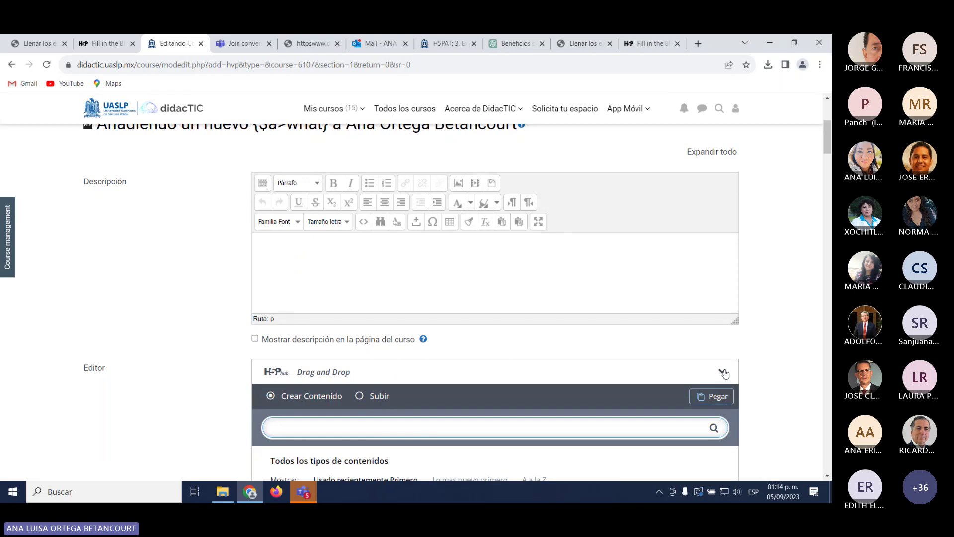
{"action": "left_click", "coordinate": [723, 373]}
{"action": "left_click", "coordinate": [724, 372]}
{"action": "left_click", "coordinate": [359, 396]}
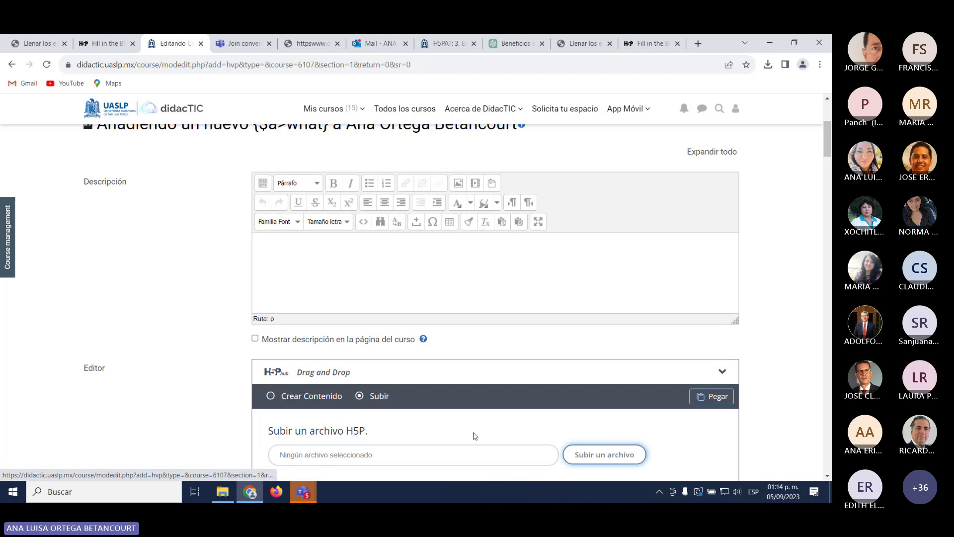
{"action": "scroll", "coordinate": [488, 416], "scroll_direction": "down", "scroll_amount": 3}
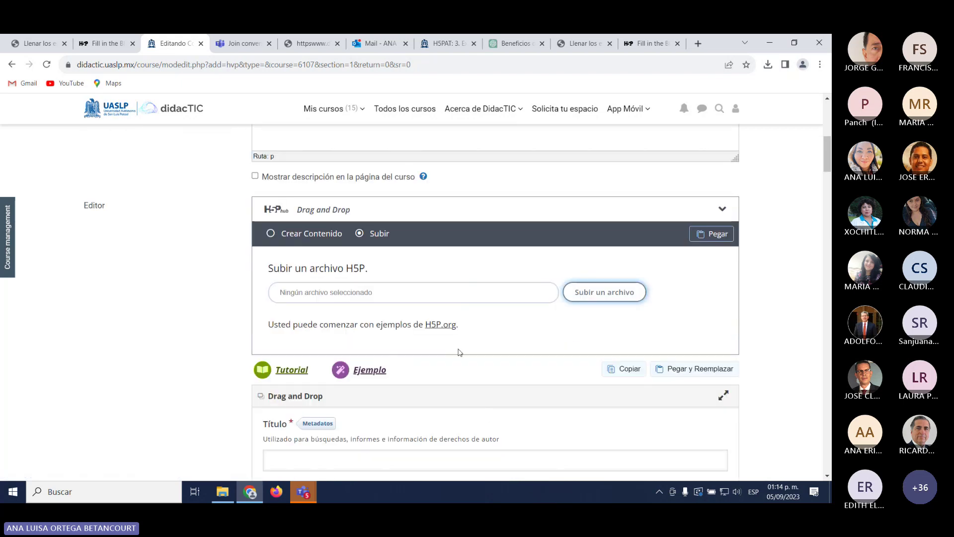
{"action": "left_click", "coordinate": [708, 234]}
{"action": "left_click", "coordinate": [538, 340]}
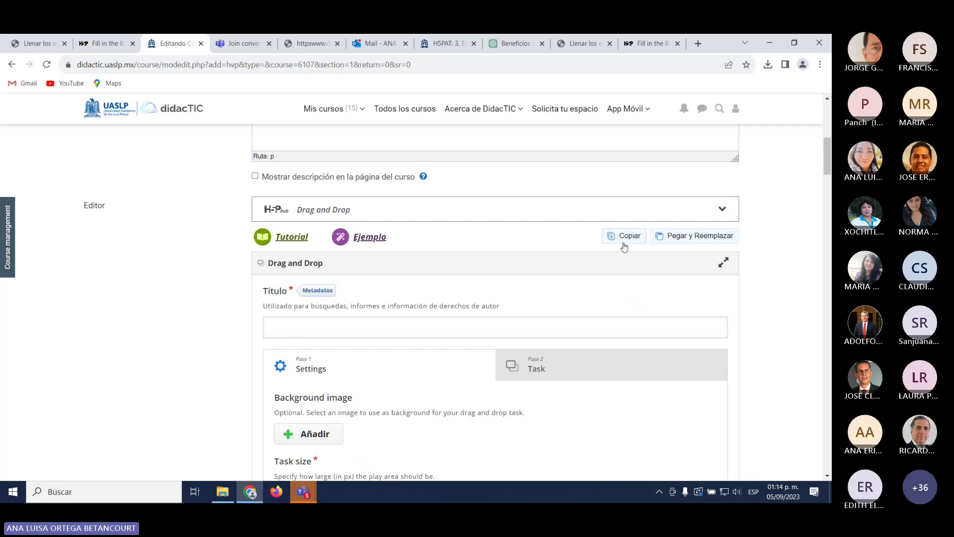
Step: Try to upload example-content-drag-and-drop-4-73038.h5p and use it as the activity's content
{"action": "left_click", "coordinate": [722, 211]}
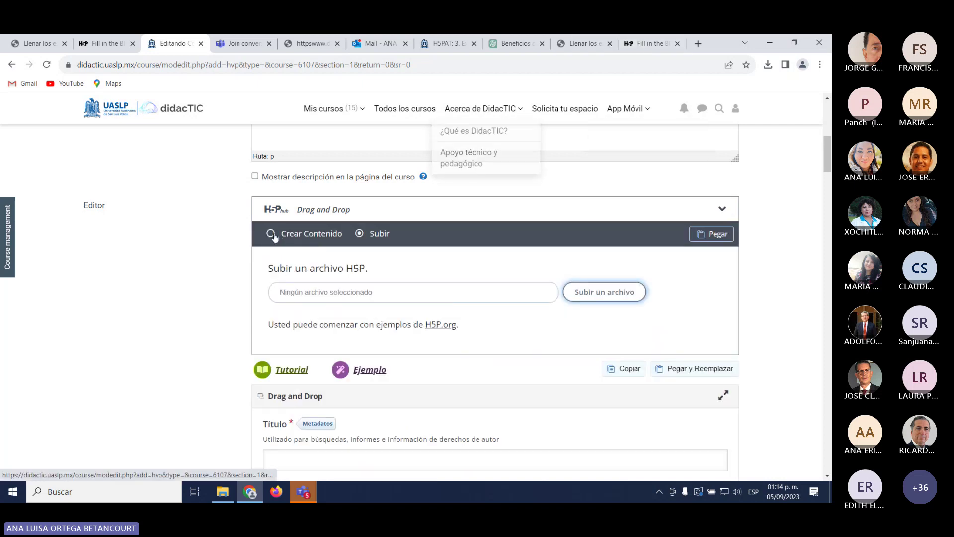
{"action": "left_click", "coordinate": [598, 295]}
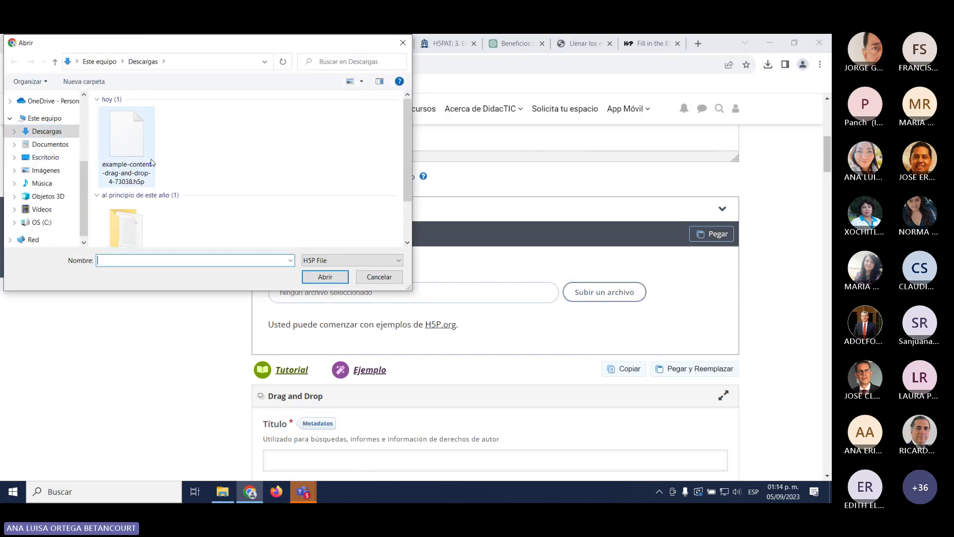
{"action": "double_click", "coordinate": [118, 148]}
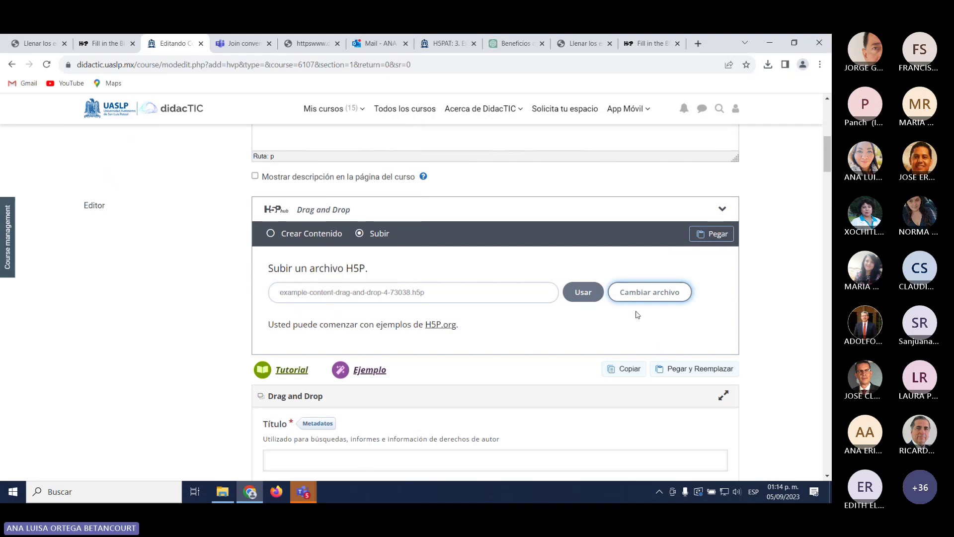
{"action": "left_click", "coordinate": [582, 292]}
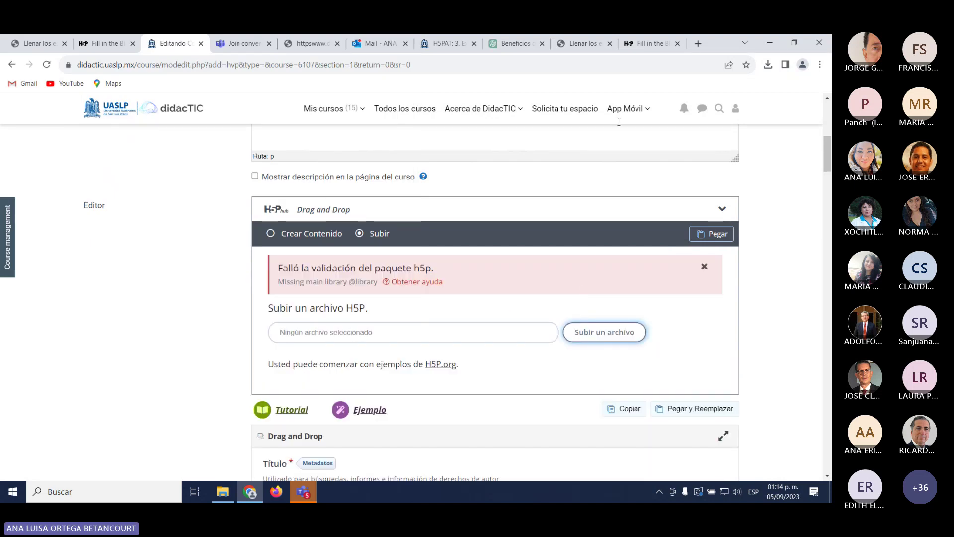
Step: Return to the Drag and Drop example activity and close its embed dialog
{"action": "left_click", "coordinate": [646, 44]}
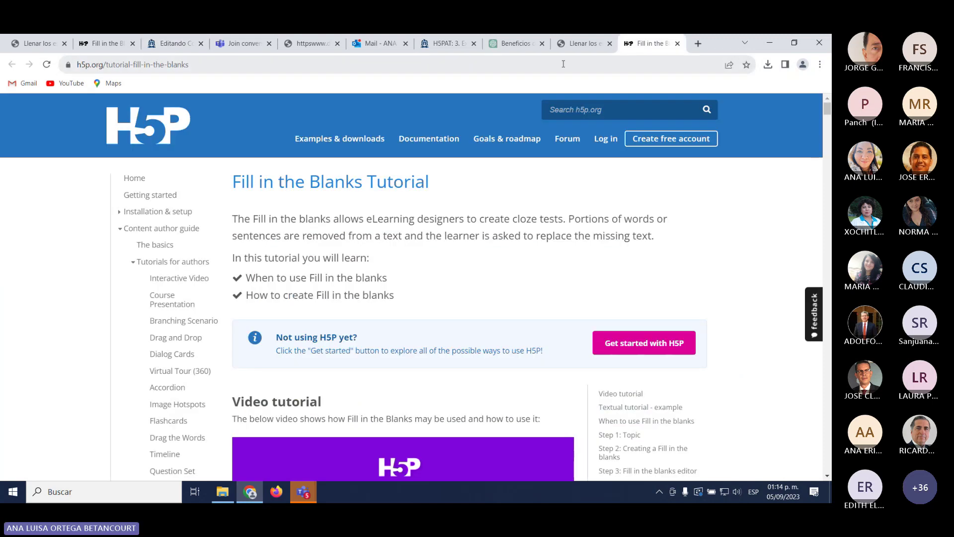
{"action": "left_click", "coordinate": [575, 48]}
{"action": "left_click", "coordinate": [524, 48]}
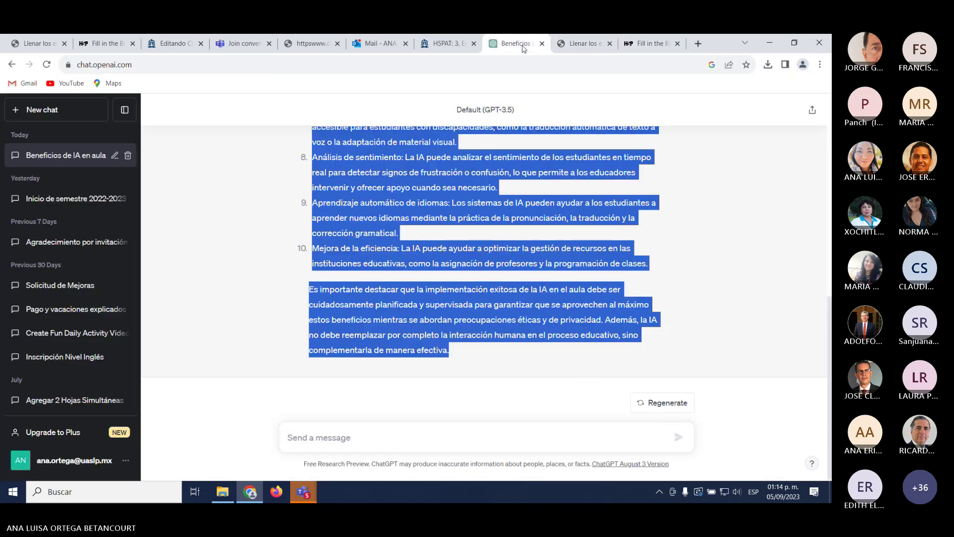
{"action": "left_click", "coordinate": [458, 48]}
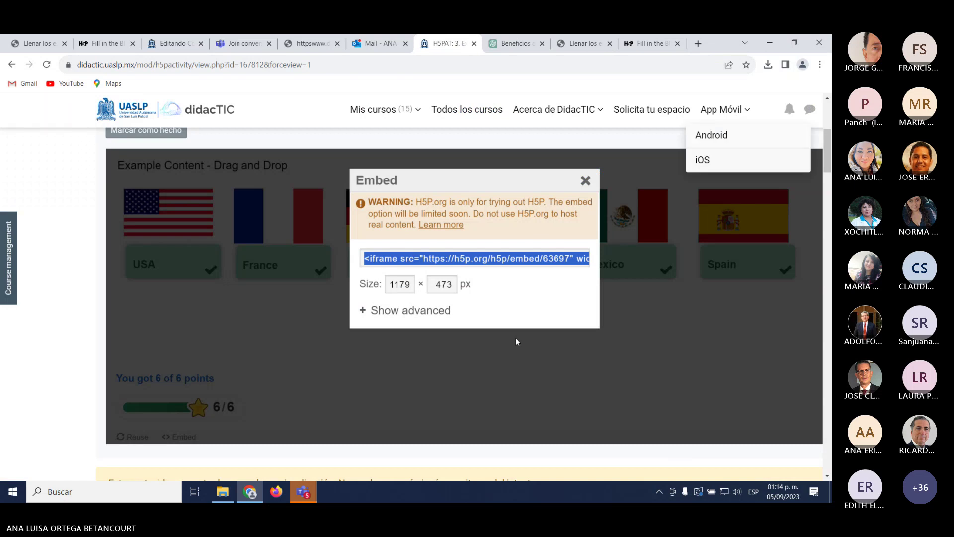
{"action": "left_click", "coordinate": [586, 181]}
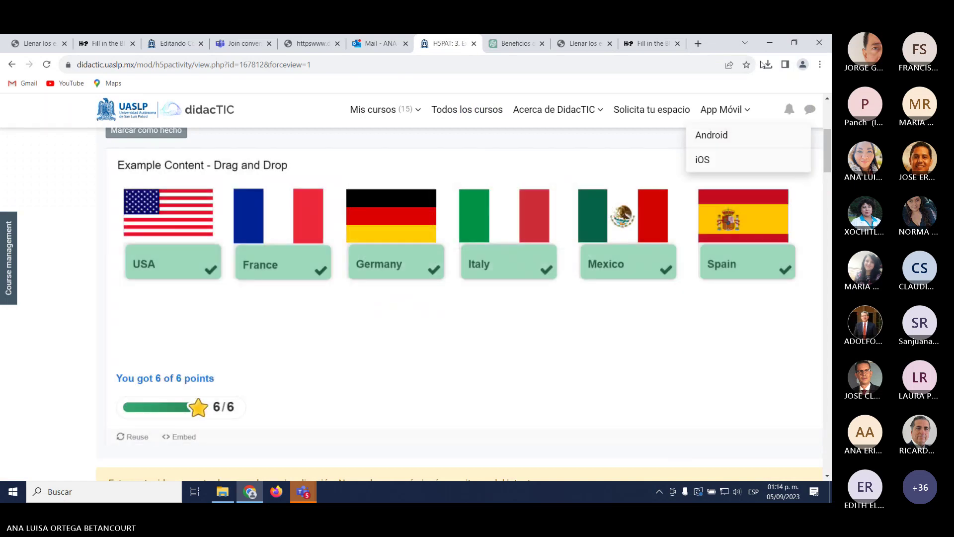
Step: Check the recent downloads, and download the Drag and Drop example again as an .h5p file
{"action": "left_click", "coordinate": [769, 64]}
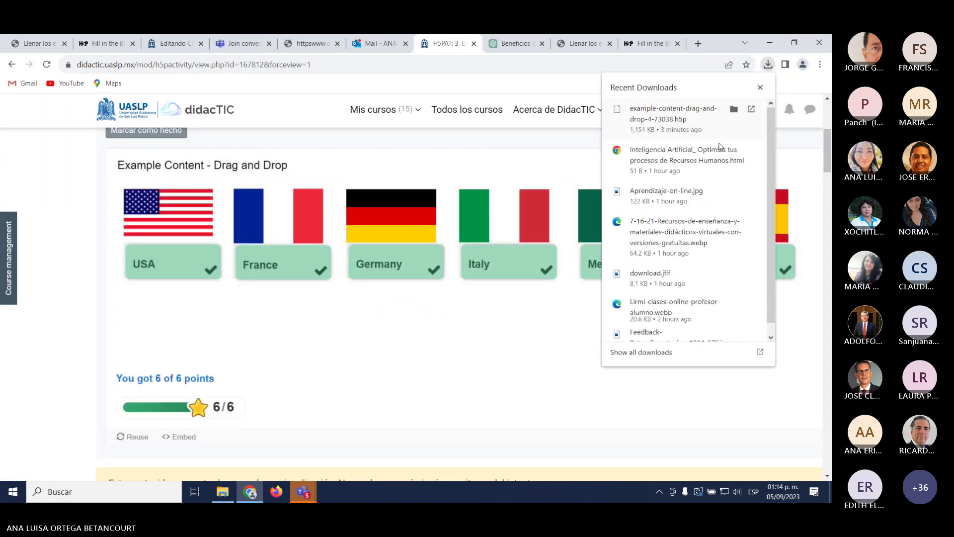
{"action": "mouse_move", "coordinate": [757, 219]}
{"action": "key", "text": "Escape"}
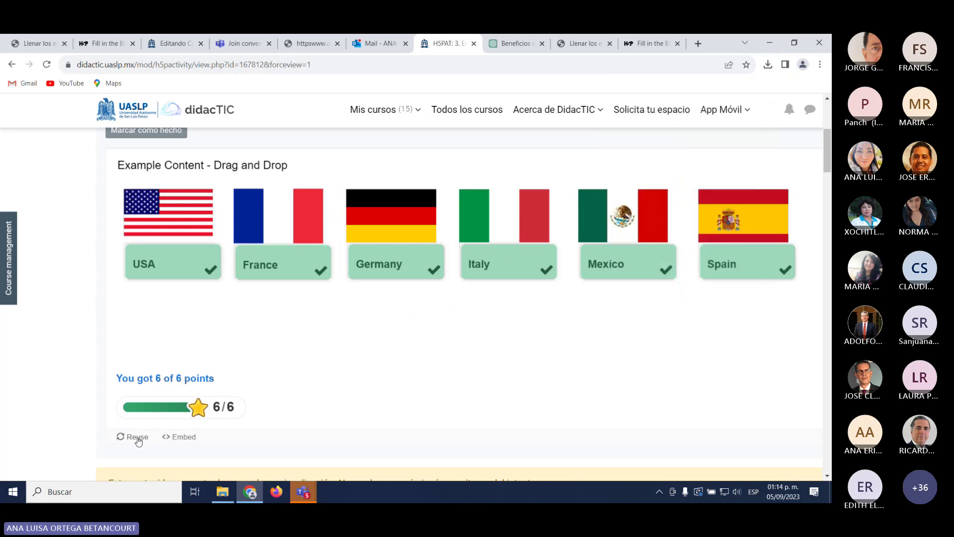
{"action": "left_click", "coordinate": [137, 437]}
{"action": "left_click", "coordinate": [495, 227]}
Step: Reload the interactive content form to discard it and return to the instructor's own section of the course
{"action": "left_click", "coordinate": [103, 43]}
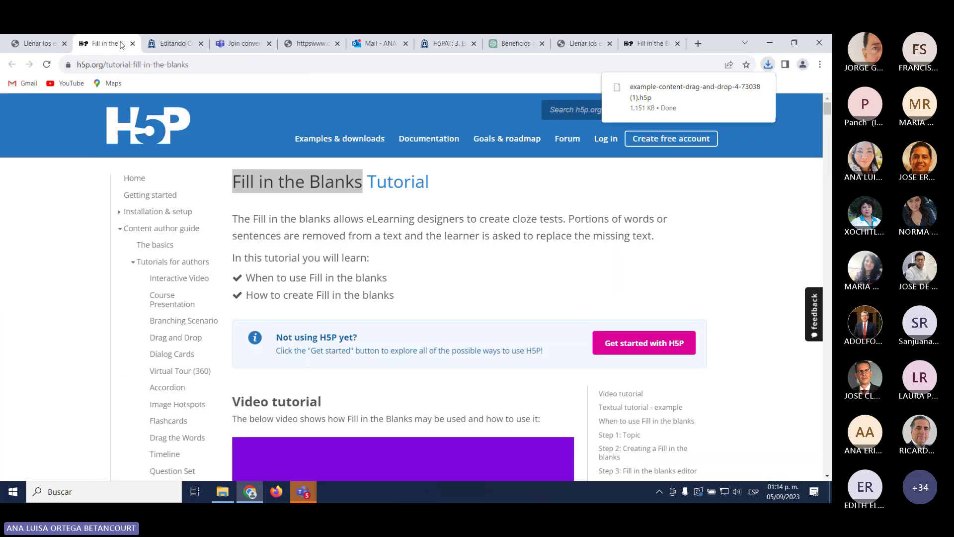
{"action": "left_click", "coordinate": [174, 43]}
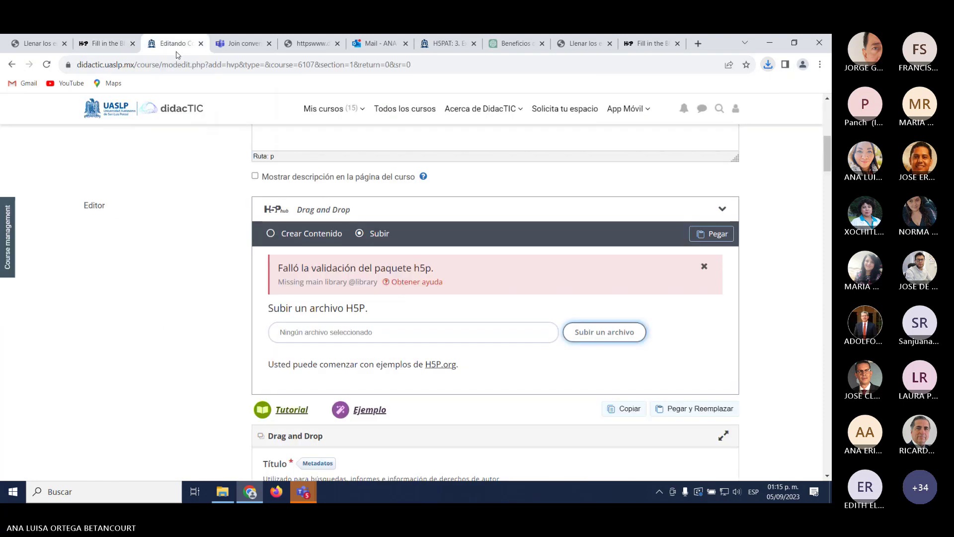
{"action": "key", "text": "F5"}
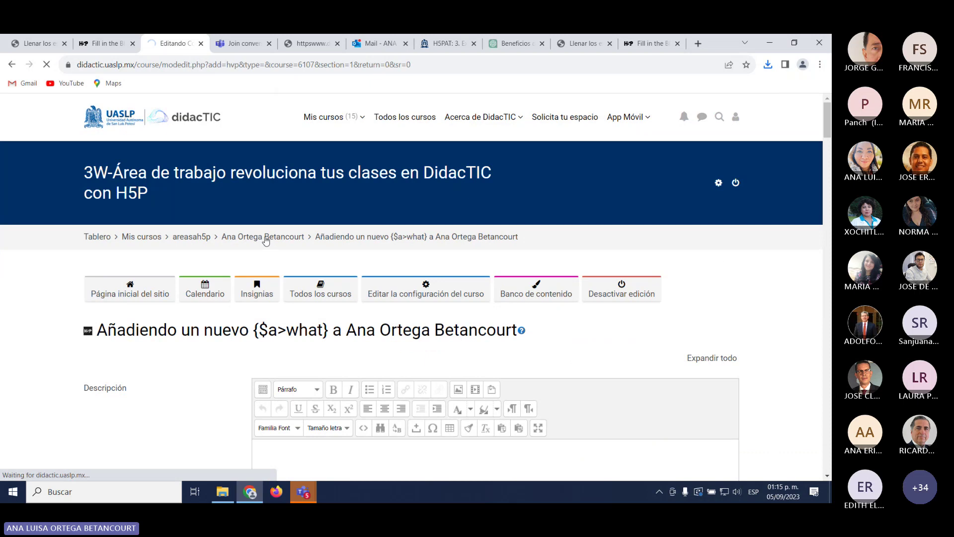
{"action": "left_click", "coordinate": [265, 236]}
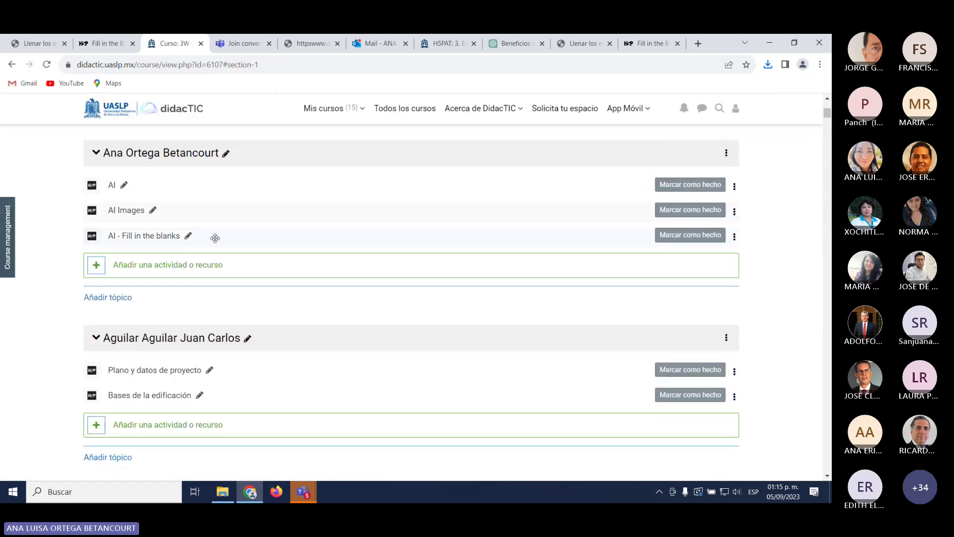
Step: Start adding a new H5P activity to the instructor's own course section
{"action": "left_click", "coordinate": [193, 269]}
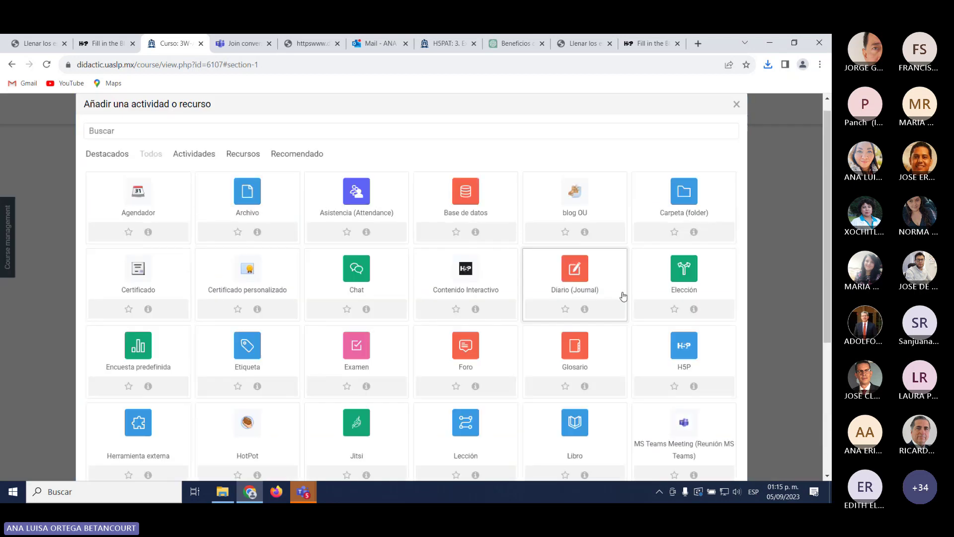
{"action": "left_click", "coordinate": [689, 361]}
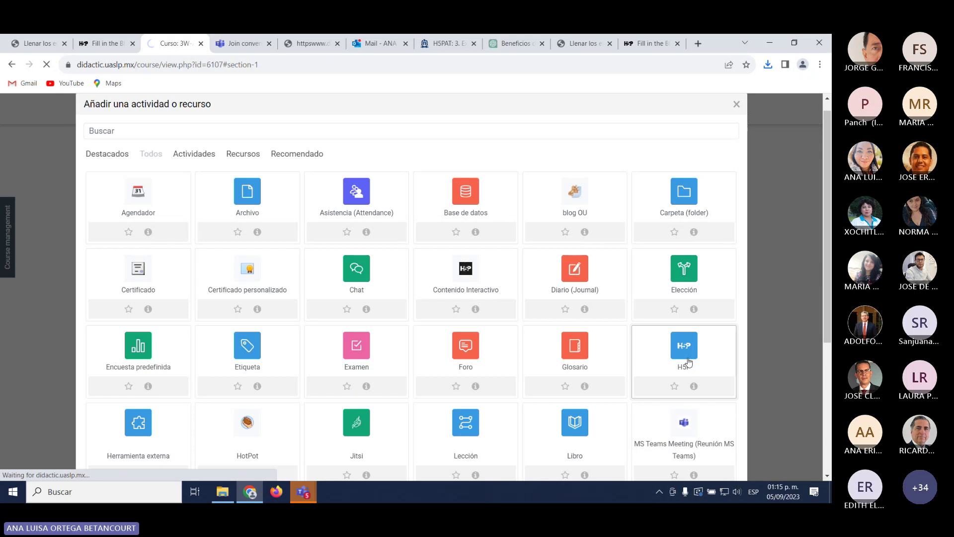
{"action": "scroll", "coordinate": [427, 318], "scroll_direction": "down", "scroll_amount": 4}
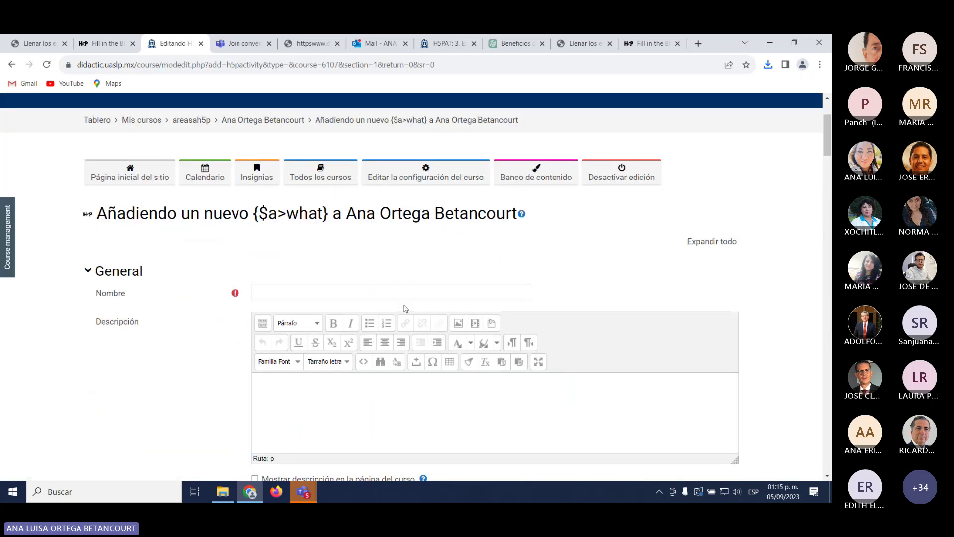
Step: Upload example-content-drag-and-drop-4-73038 (1).h5p from the downloads folder as the activity's package file, and check its file details
{"action": "scroll", "coordinate": [395, 300], "scroll_direction": "down", "scroll_amount": 2}
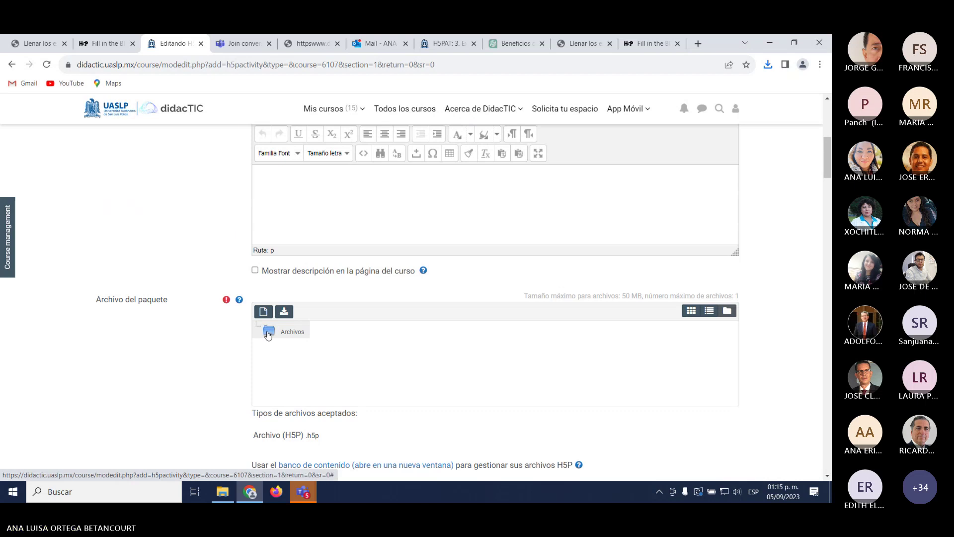
{"action": "scroll", "coordinate": [261, 335], "scroll_direction": "down", "scroll_amount": 3}
{"action": "scroll", "coordinate": [253, 332], "scroll_direction": "up", "scroll_amount": 3}
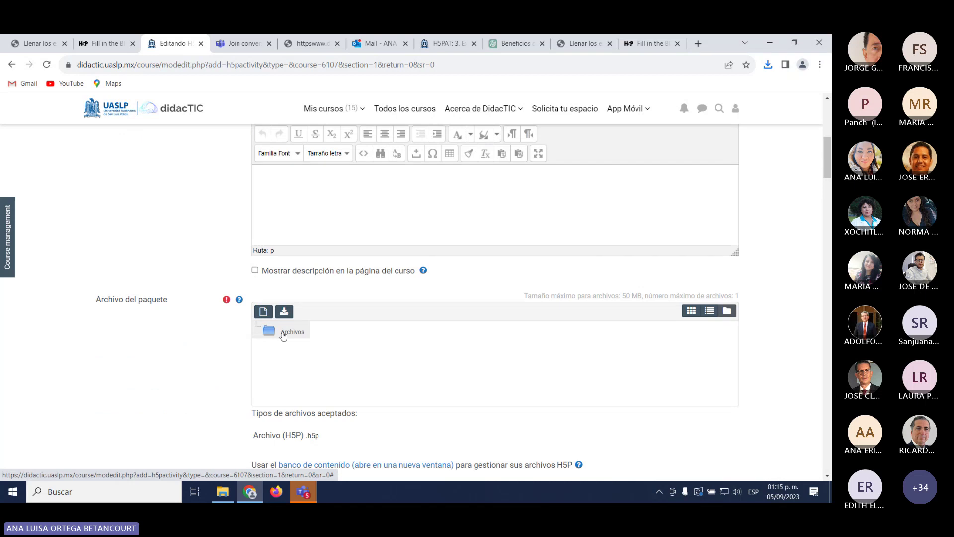
{"action": "left_click", "coordinate": [268, 312]}
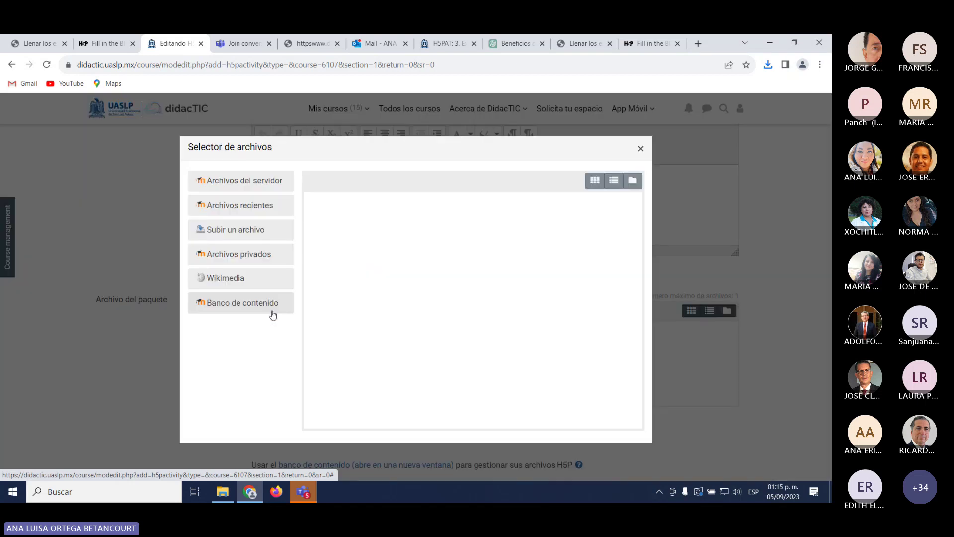
{"action": "left_click", "coordinate": [324, 228]}
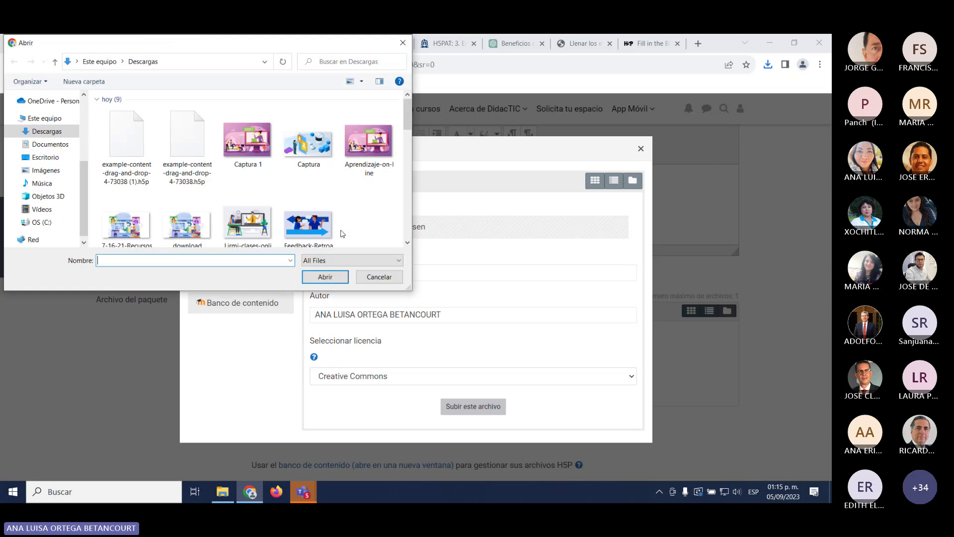
{"action": "double_click", "coordinate": [125, 149]}
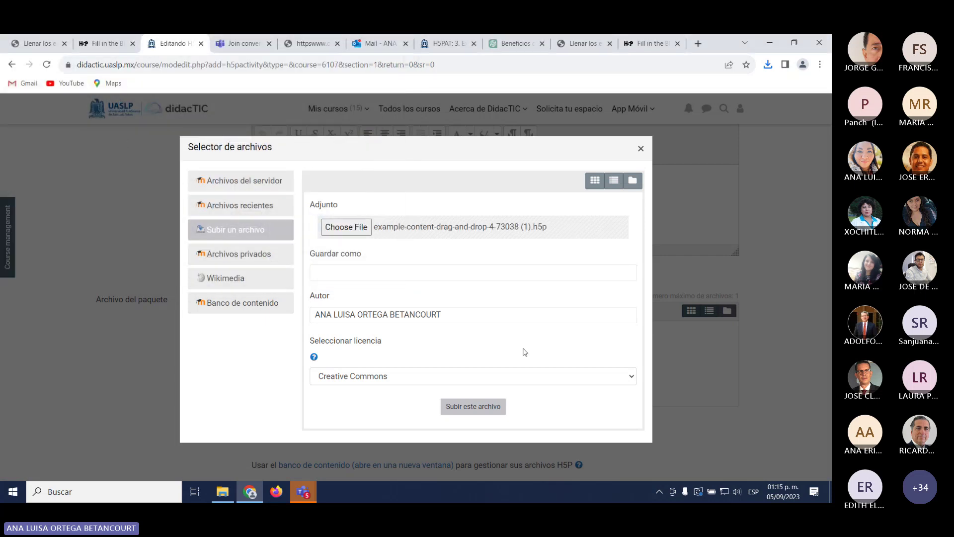
{"action": "left_click", "coordinate": [488, 407]}
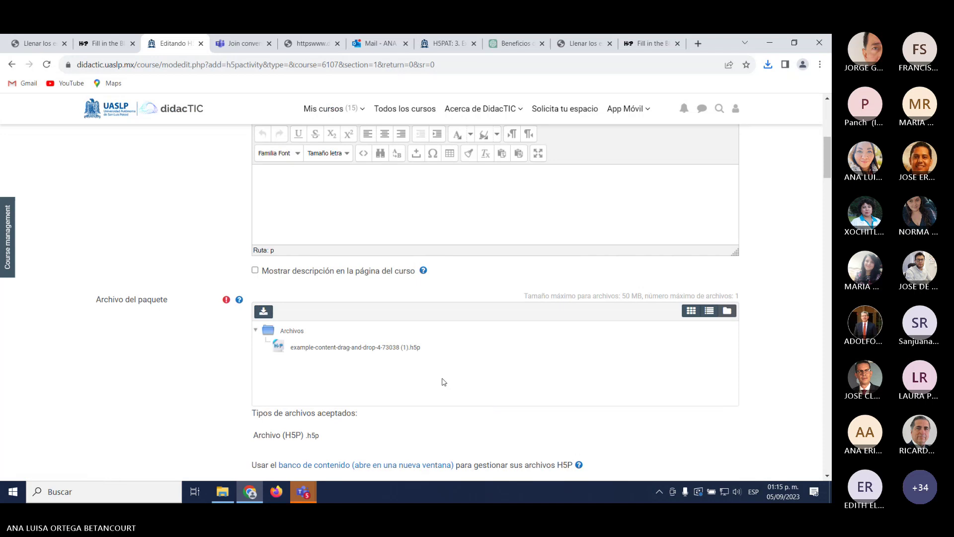
{"action": "left_click", "coordinate": [381, 354]}
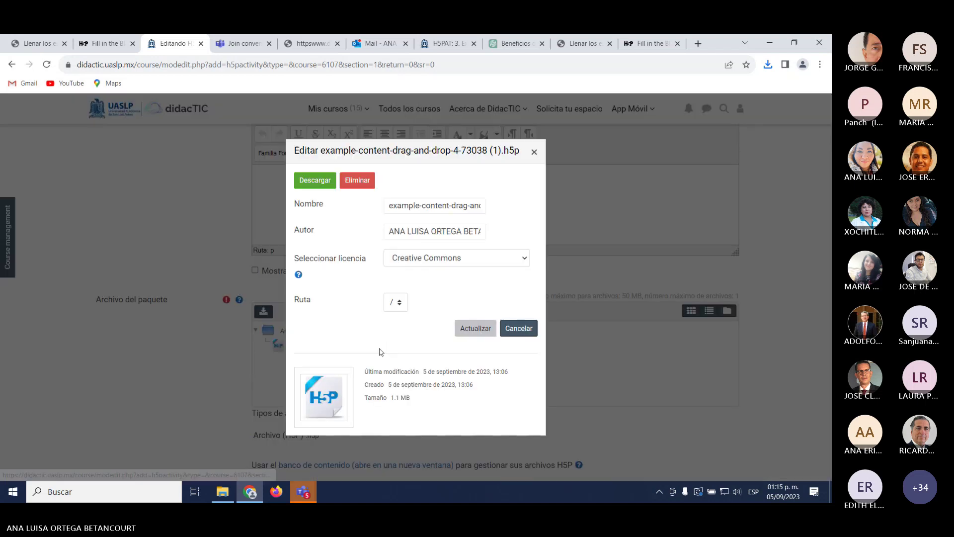
{"action": "left_click", "coordinate": [476, 330]}
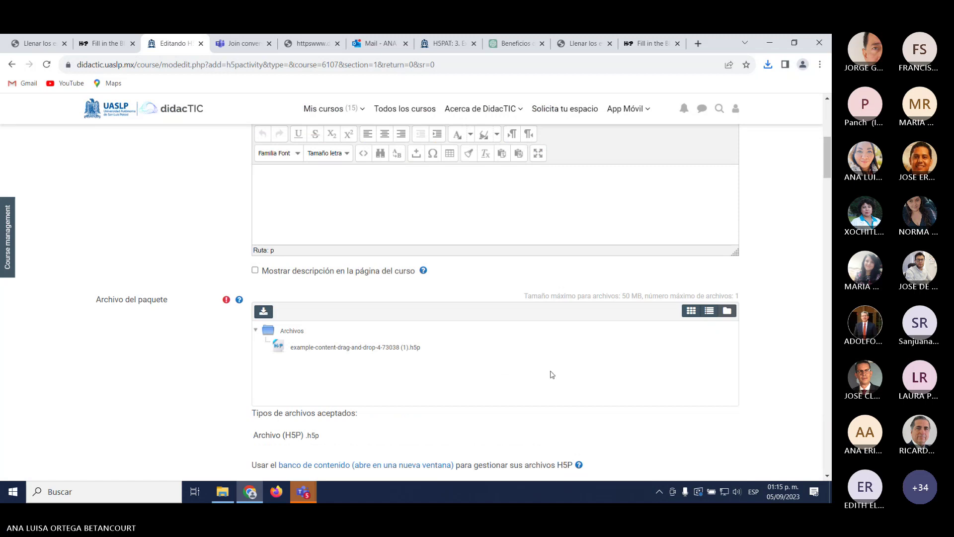
Step: Try to save and display the new H5P activity without a name
{"action": "scroll", "coordinate": [551, 374], "scroll_direction": "down", "scroll_amount": 4}
{"action": "scroll", "coordinate": [541, 362], "scroll_direction": "up", "scroll_amount": 9}
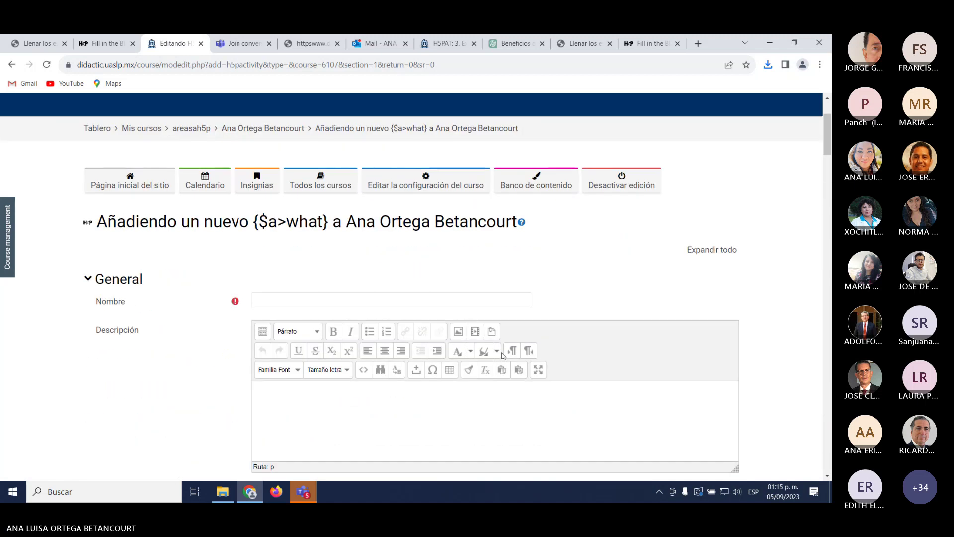
{"action": "scroll", "coordinate": [503, 355], "scroll_direction": "down", "scroll_amount": 2}
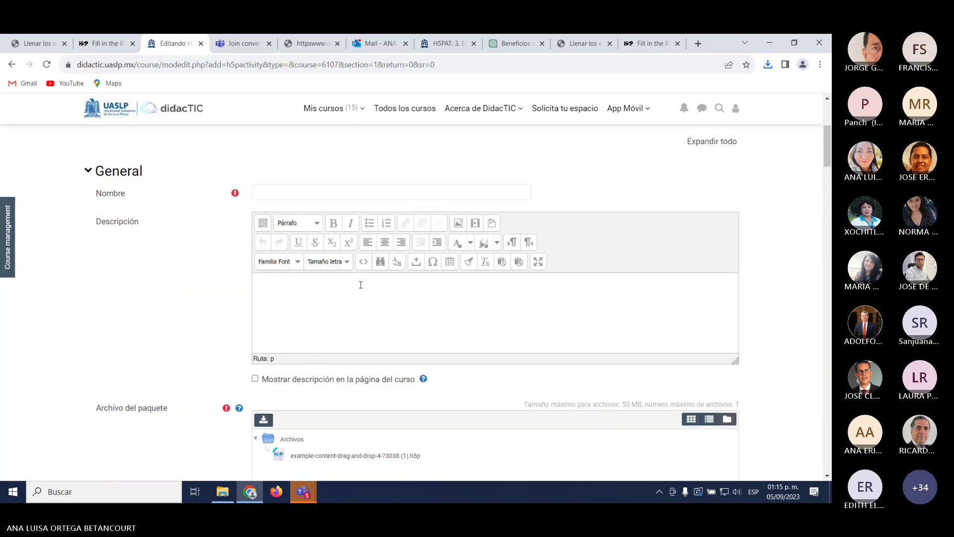
{"action": "scroll", "coordinate": [469, 405], "scroll_direction": "down", "scroll_amount": 7}
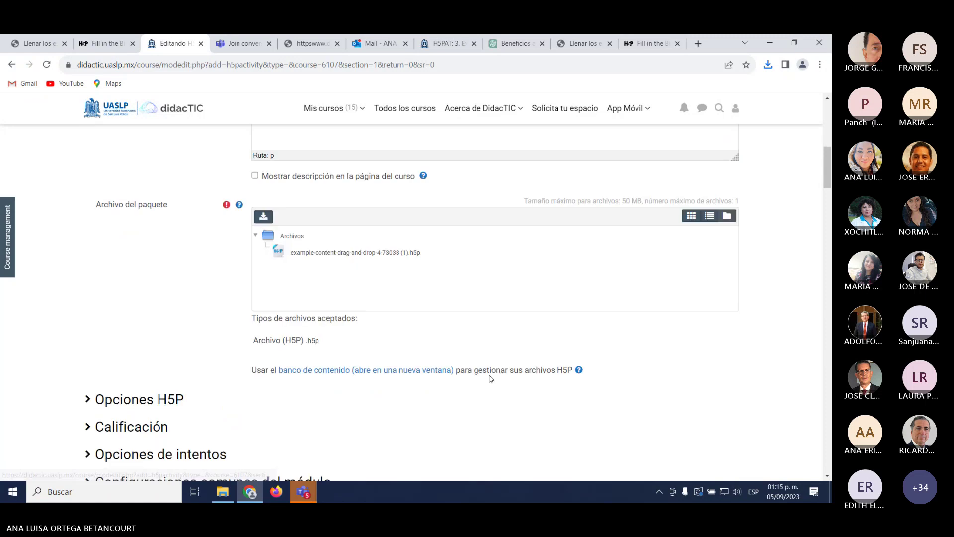
{"action": "scroll", "coordinate": [467, 363], "scroll_direction": "down", "scroll_amount": 3}
{"action": "left_click", "coordinate": [459, 309]}
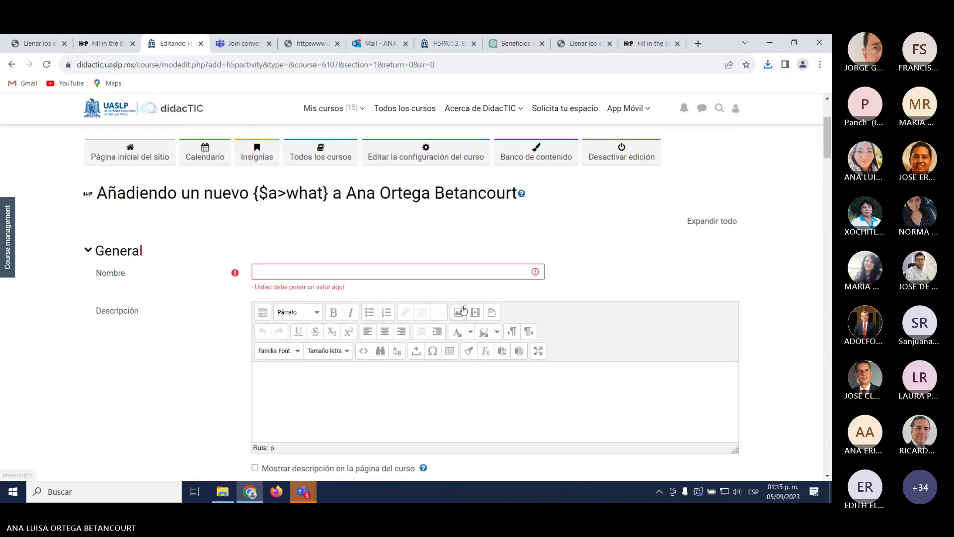
Step: Name the activity H5P, and save and display it
{"action": "left_click", "coordinate": [386, 272]}
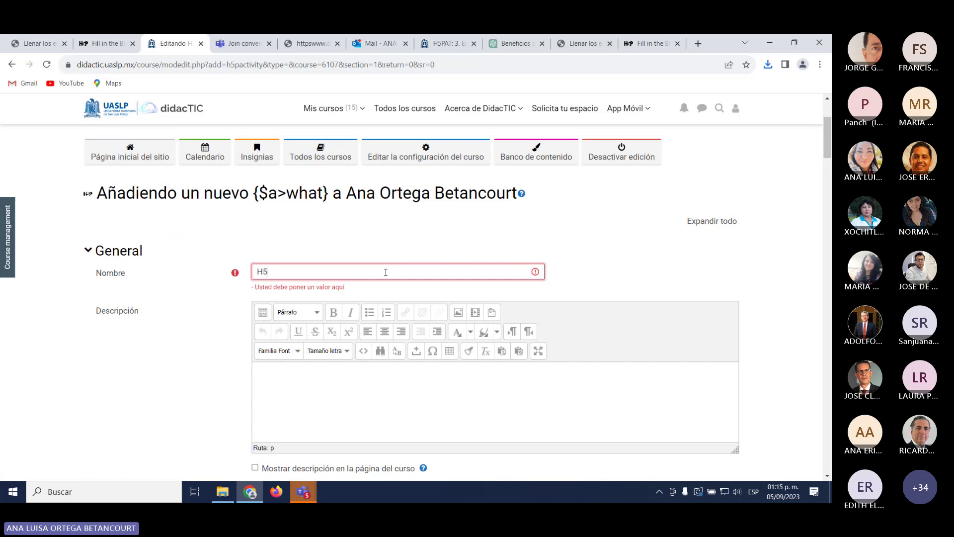
{"action": "scroll", "coordinate": [386, 273], "scroll_direction": "up", "scroll_amount": 1}
{"action": "scroll", "coordinate": [531, 397], "scroll_direction": "down", "scroll_amount": 7}
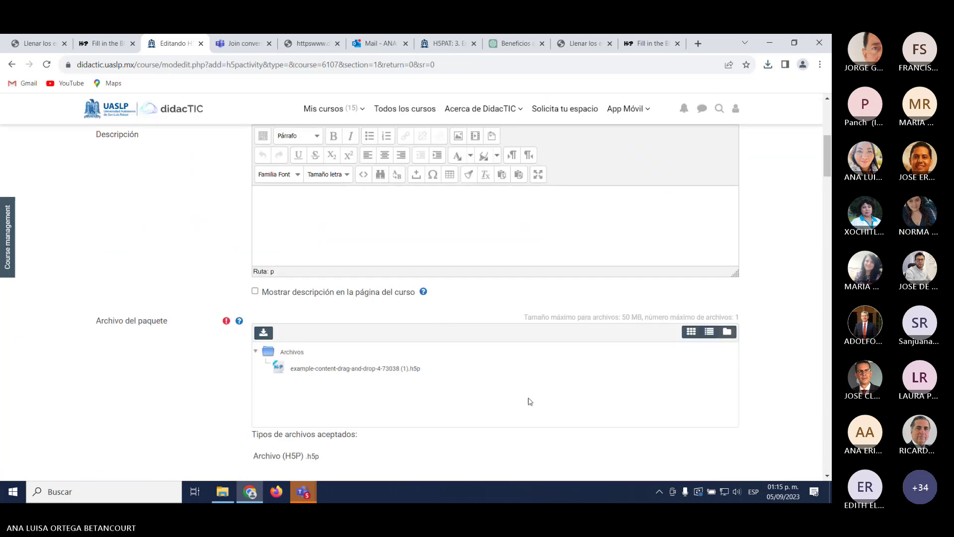
{"action": "scroll", "coordinate": [530, 397], "scroll_direction": "down", "scroll_amount": 4}
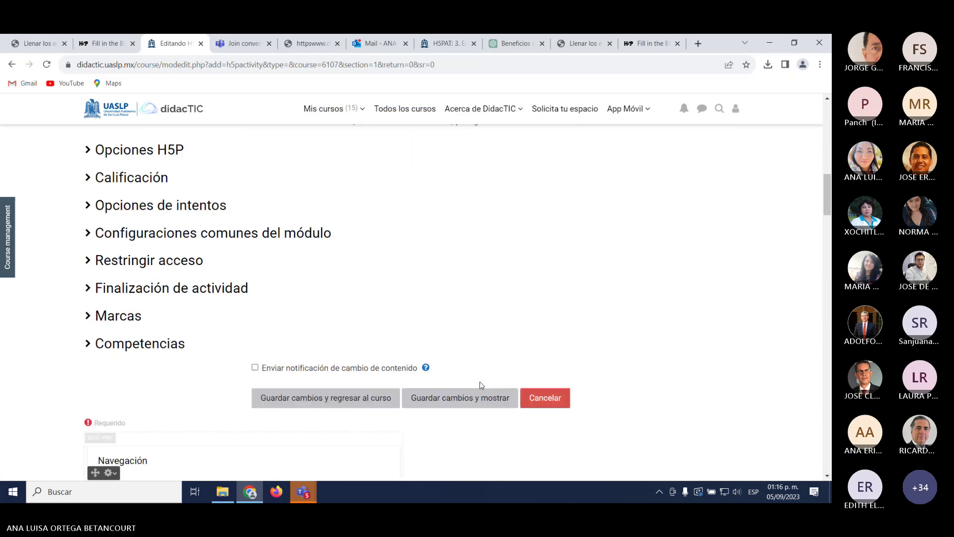
{"action": "left_click", "coordinate": [461, 400]}
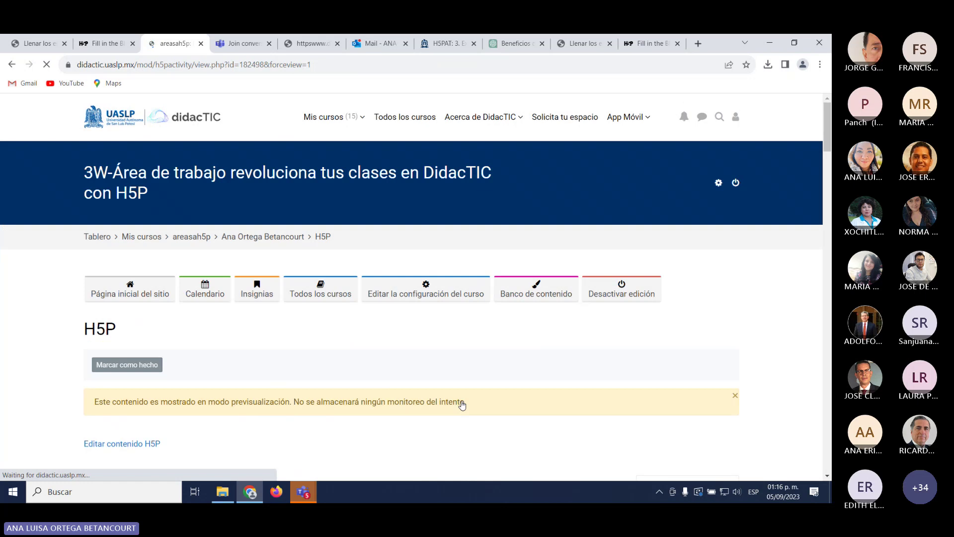
Step: Look over the preview of the saved Drag and Drop activity with its flags and country labels
{"action": "scroll", "coordinate": [464, 388], "scroll_direction": "down", "scroll_amount": 4}
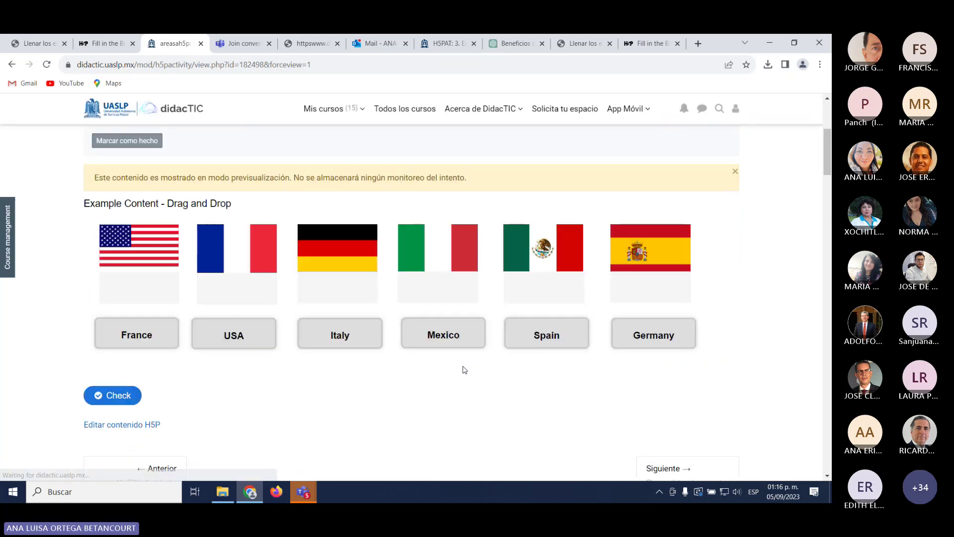
{"action": "scroll", "coordinate": [463, 368], "scroll_direction": "up", "scroll_amount": 2}
{"action": "scroll", "coordinate": [463, 366], "scroll_direction": "down", "scroll_amount": 2}
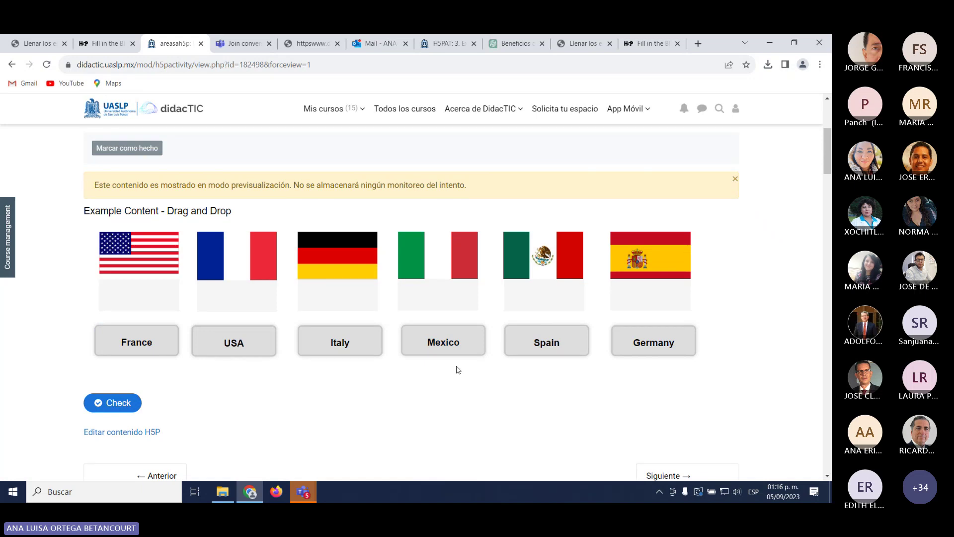
{"action": "left_click", "coordinate": [150, 329]}
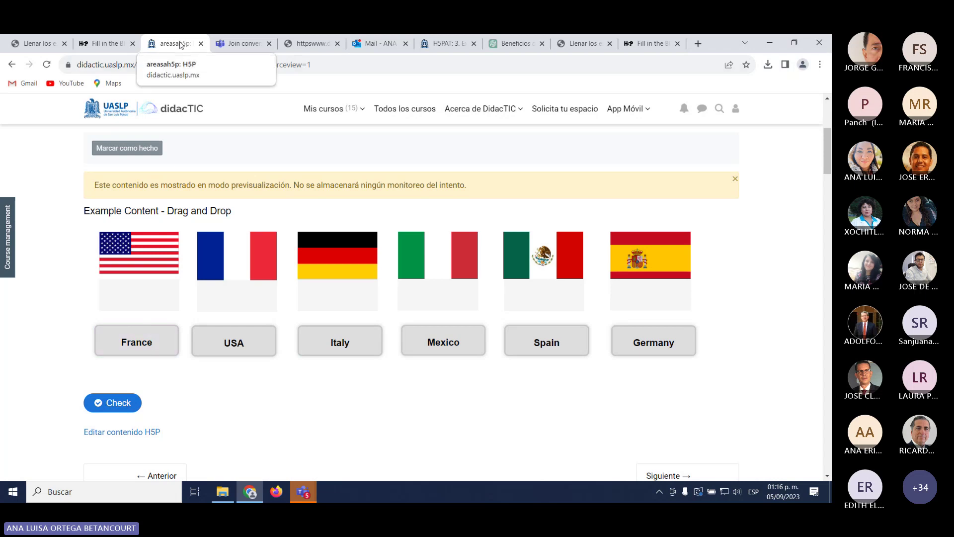
{"action": "scroll", "coordinate": [216, 278], "scroll_direction": "up", "scroll_amount": 1}
{"action": "scroll", "coordinate": [217, 278], "scroll_direction": "up", "scroll_amount": 3}
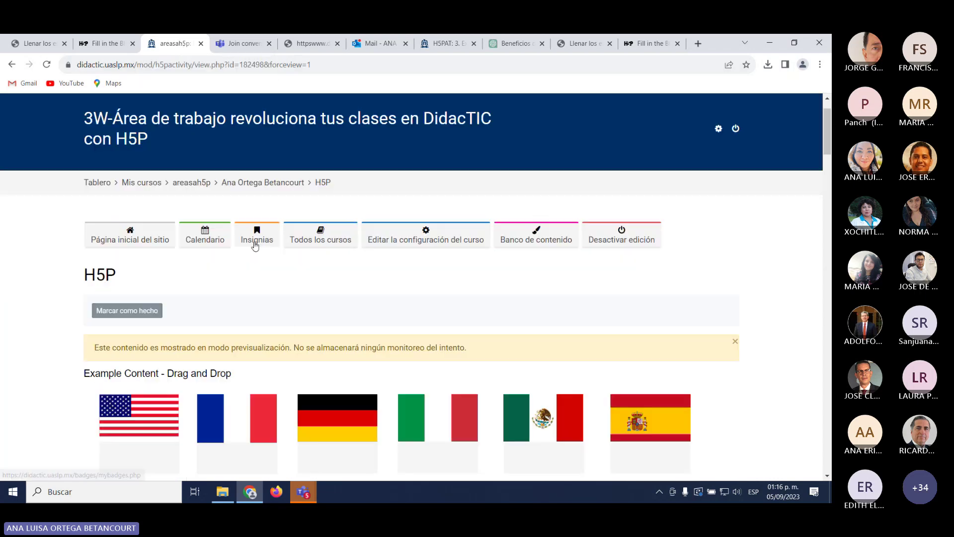
Step: Return to the instructor's own course section and open the new H5P activity from its list
{"action": "left_click", "coordinate": [264, 182]}
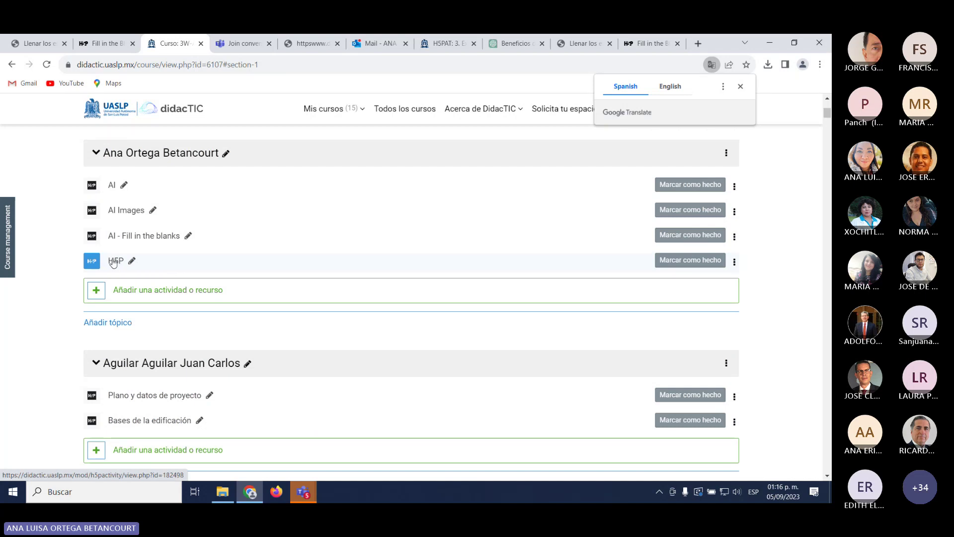
{"action": "left_click", "coordinate": [114, 262]}
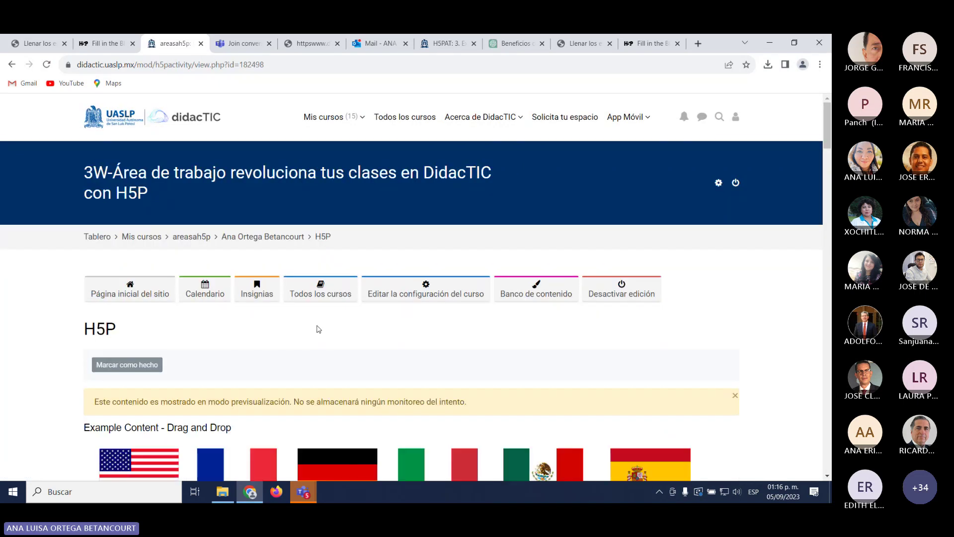
{"action": "scroll", "coordinate": [225, 449], "scroll_direction": "down", "scroll_amount": 4}
{"action": "scroll", "coordinate": [164, 448], "scroll_direction": "down", "scroll_amount": 1}
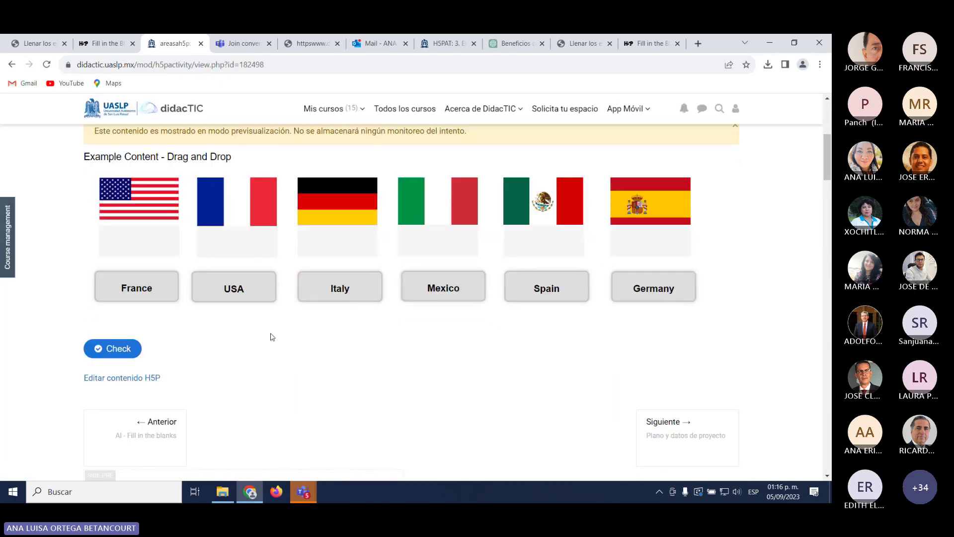
{"action": "scroll", "coordinate": [149, 356], "scroll_direction": "up", "scroll_amount": 1}
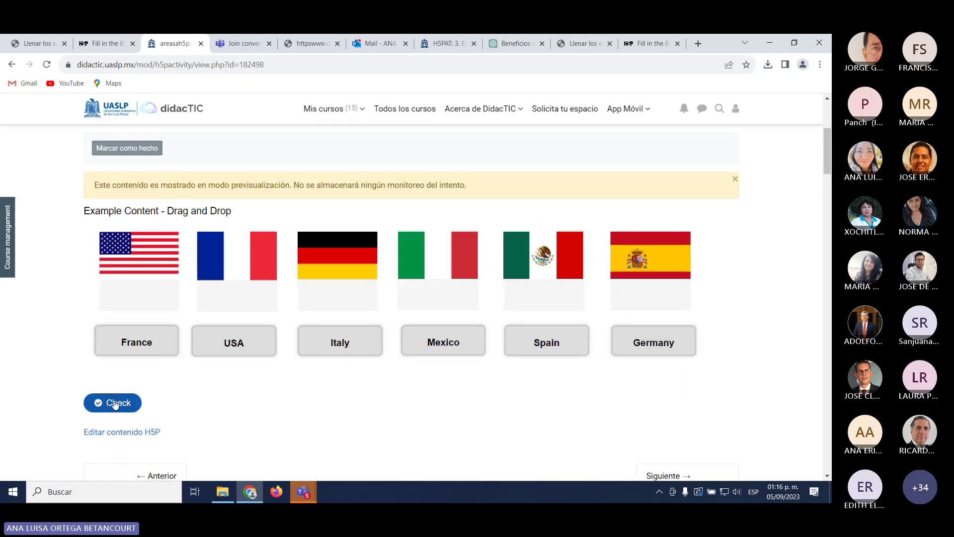
Step: Try to open the new activity's H5P content for editing, and return to the activity page
{"action": "left_click", "coordinate": [130, 434]}
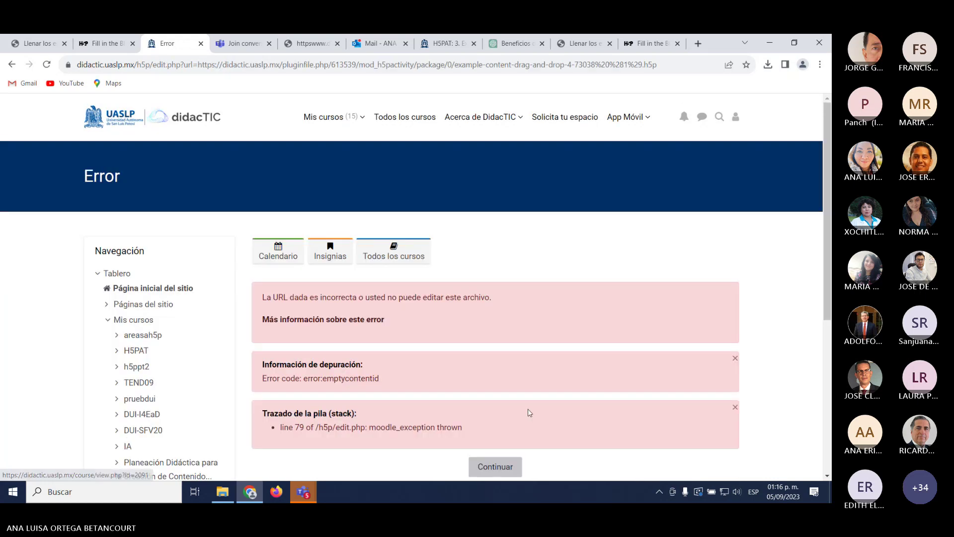
{"action": "scroll", "coordinate": [534, 407], "scroll_direction": "down", "scroll_amount": 3}
{"action": "scroll", "coordinate": [535, 407], "scroll_direction": "up", "scroll_amount": 1}
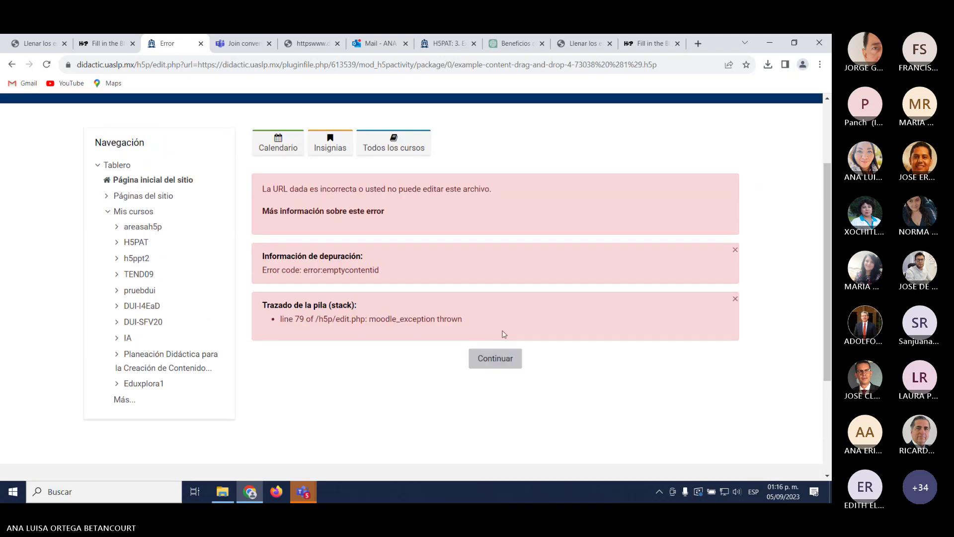
{"action": "left_click", "coordinate": [504, 358]}
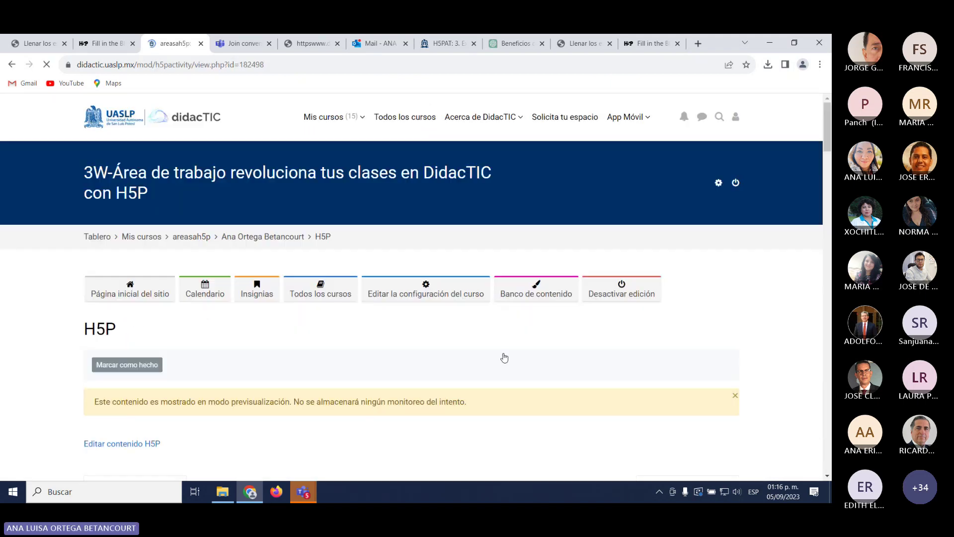
Step: Look over the new activity page again, and switch to the original Drag and Drop example in the H5PAT course
{"action": "scroll", "coordinate": [433, 368], "scroll_direction": "down", "scroll_amount": 3}
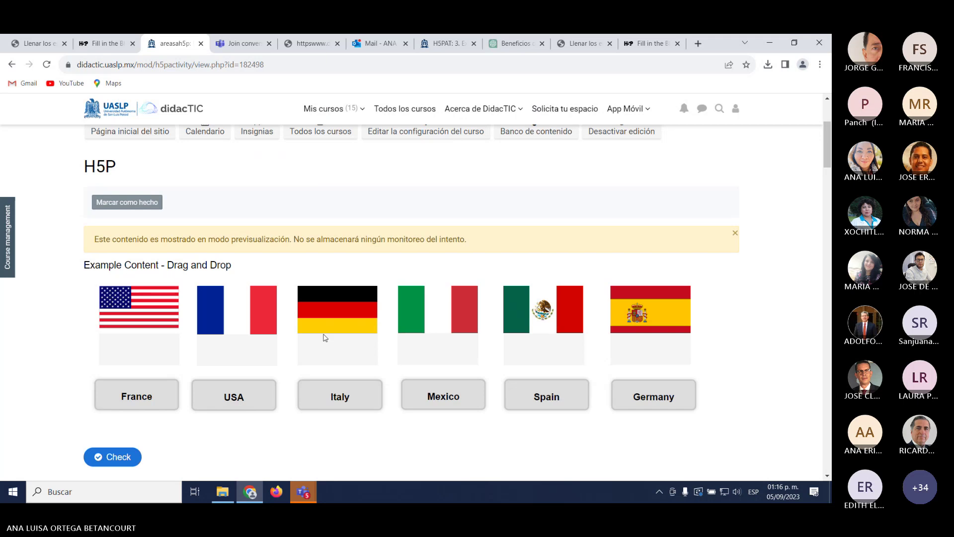
{"action": "scroll", "coordinate": [313, 352], "scroll_direction": "down", "scroll_amount": 4}
{"action": "scroll", "coordinate": [309, 354], "scroll_direction": "down", "scroll_amount": 2}
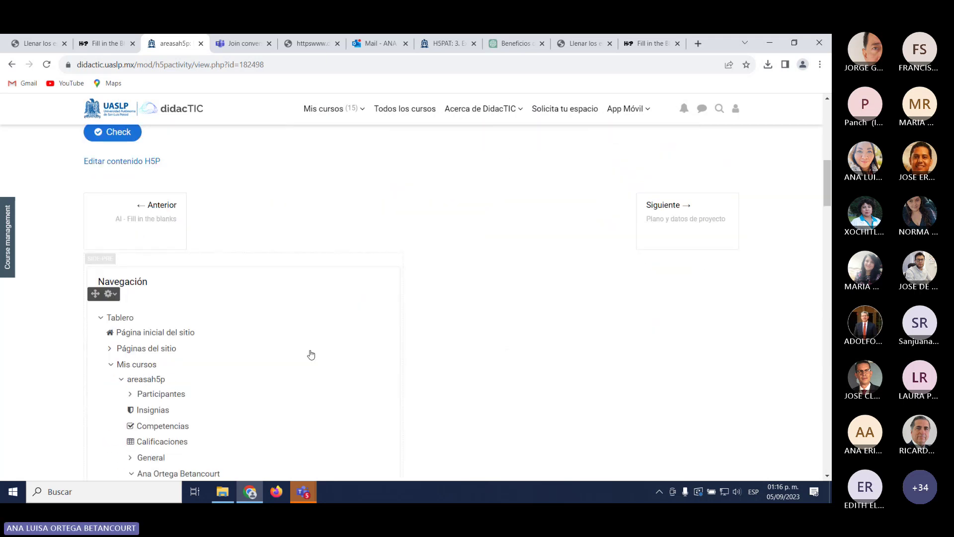
{"action": "scroll", "coordinate": [312, 358], "scroll_direction": "up", "scroll_amount": 6}
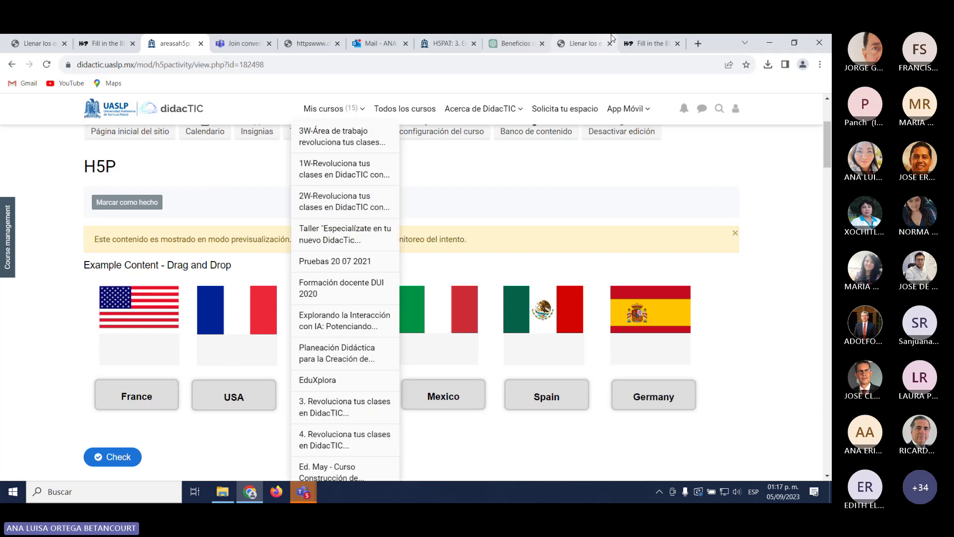
{"action": "left_click", "coordinate": [590, 43]}
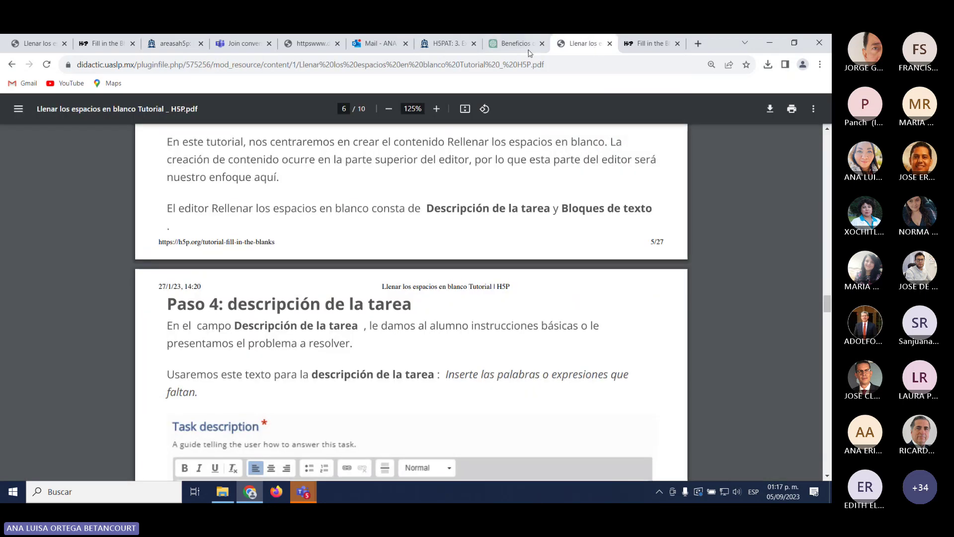
{"action": "left_click", "coordinate": [444, 43]}
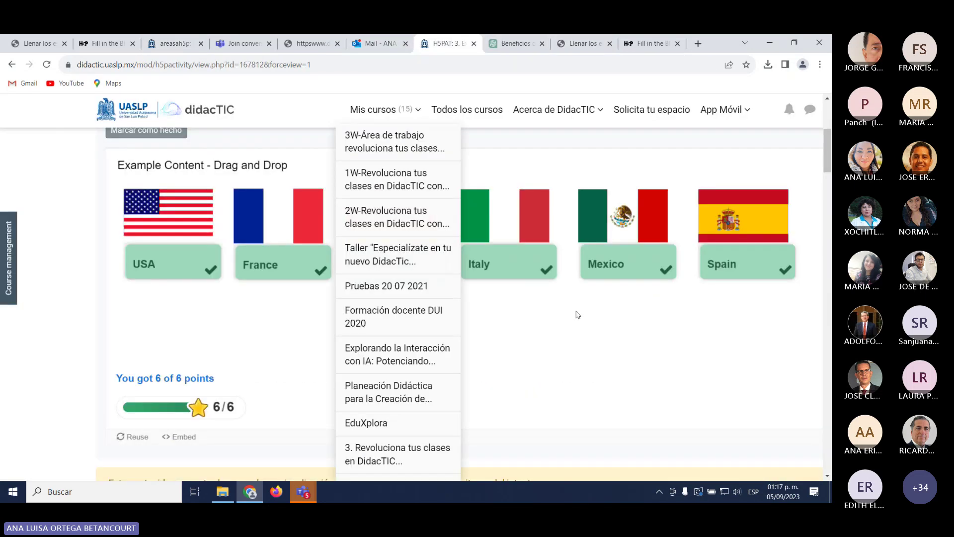
Step: Move on to the following activity, 4. Quiz (Question Set) Gamificación, and look over its question and reuse options
{"action": "scroll", "coordinate": [579, 313], "scroll_direction": "down", "scroll_amount": 5}
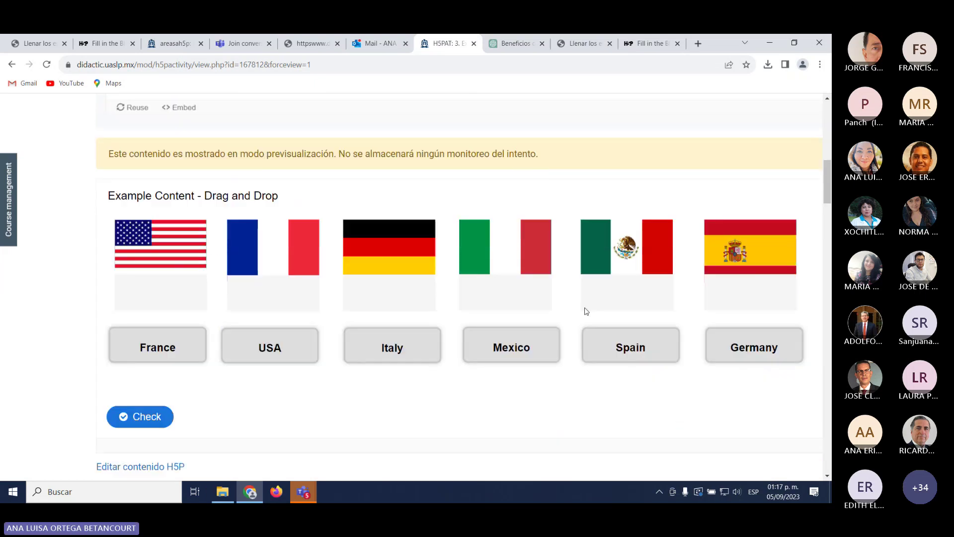
{"action": "scroll", "coordinate": [586, 311], "scroll_direction": "down", "scroll_amount": 3}
{"action": "left_click", "coordinate": [779, 363]}
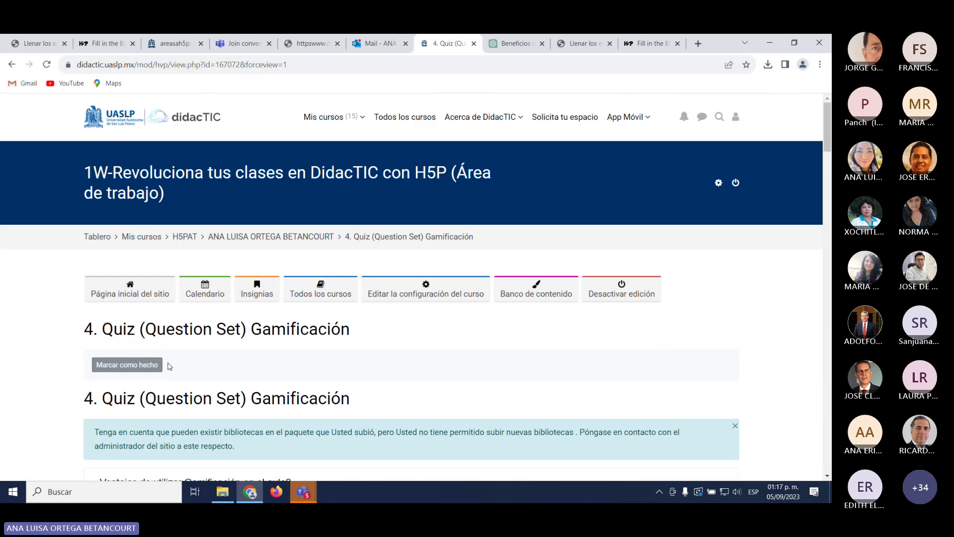
{"action": "scroll", "coordinate": [167, 388], "scroll_direction": "down", "scroll_amount": 4}
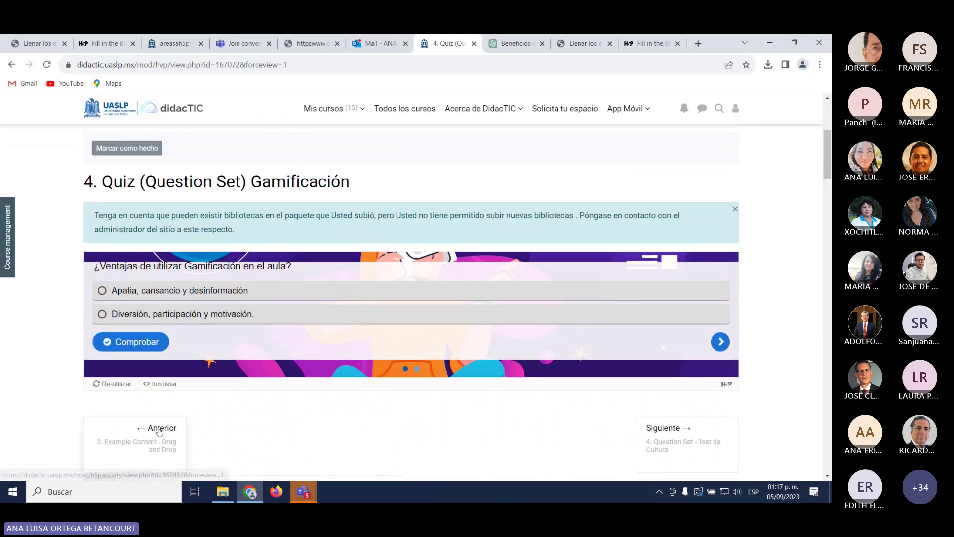
Step: Go back to the previous Drag and Drop example, and return to the instructor's own section in the areasah5p course
{"action": "left_click", "coordinate": [159, 430]}
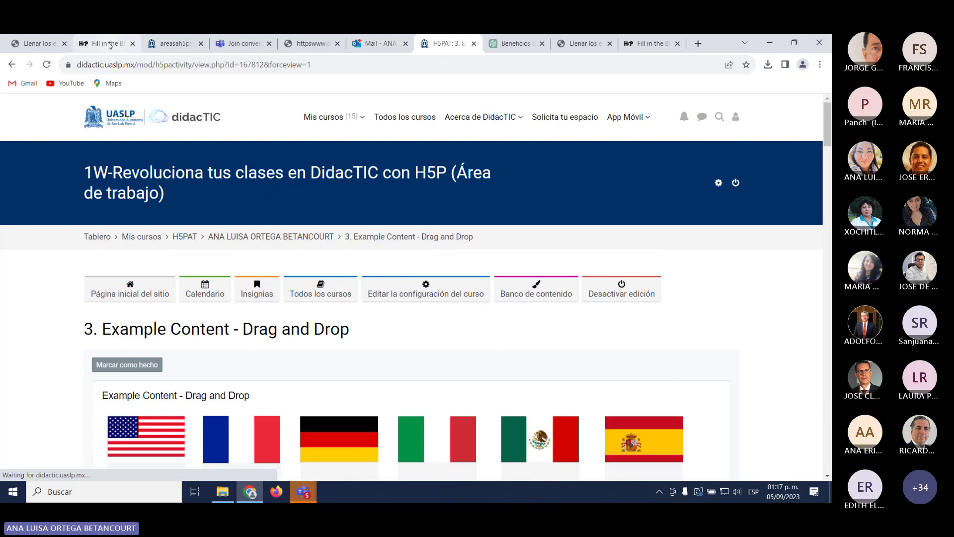
{"action": "left_click", "coordinate": [114, 46]}
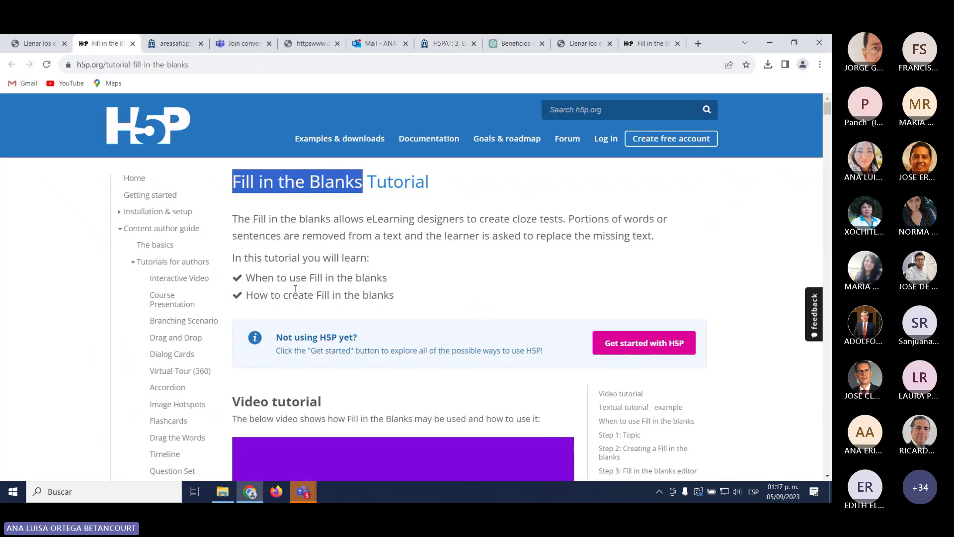
{"action": "left_click", "coordinate": [180, 43]}
{"action": "scroll", "coordinate": [217, 218], "scroll_direction": "up", "scroll_amount": 4}
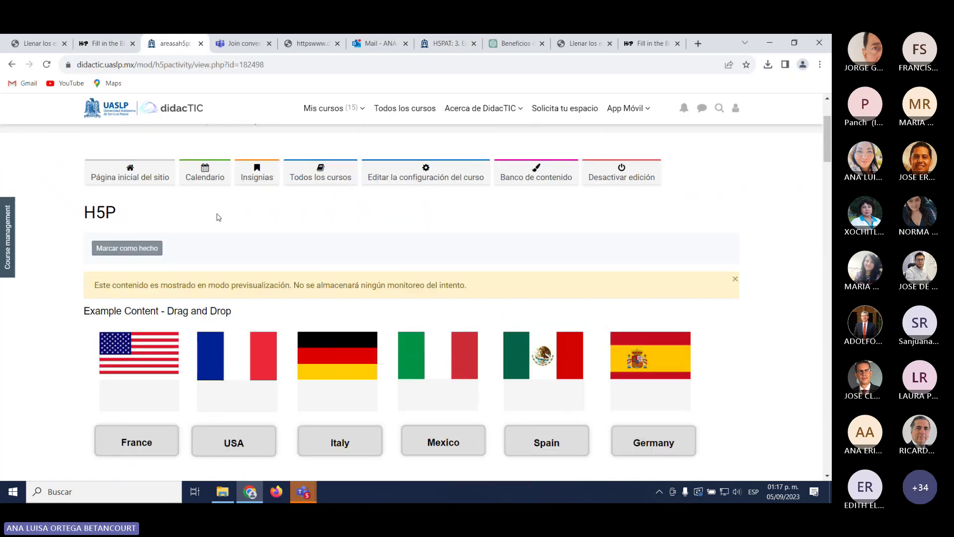
{"action": "left_click", "coordinate": [264, 238]}
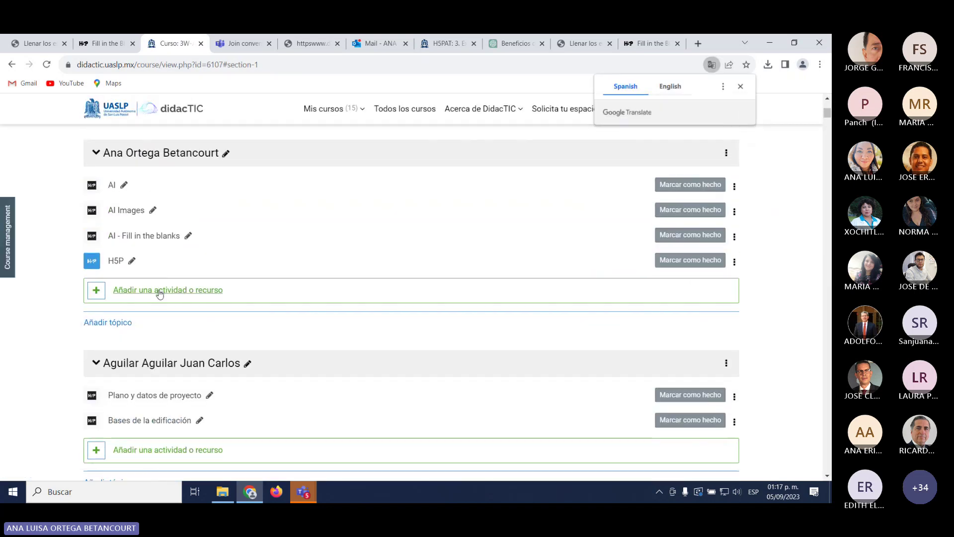
Step: Start a new Contenido Interactivo activity in the instructor's section and find Drag and Drop among the content types
{"action": "left_click", "coordinate": [160, 293]}
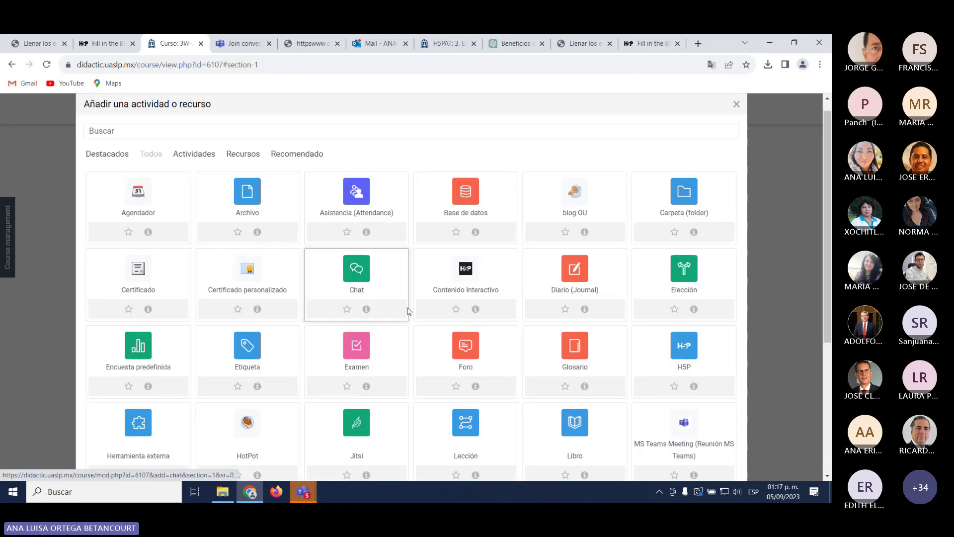
{"action": "left_click", "coordinate": [469, 273]}
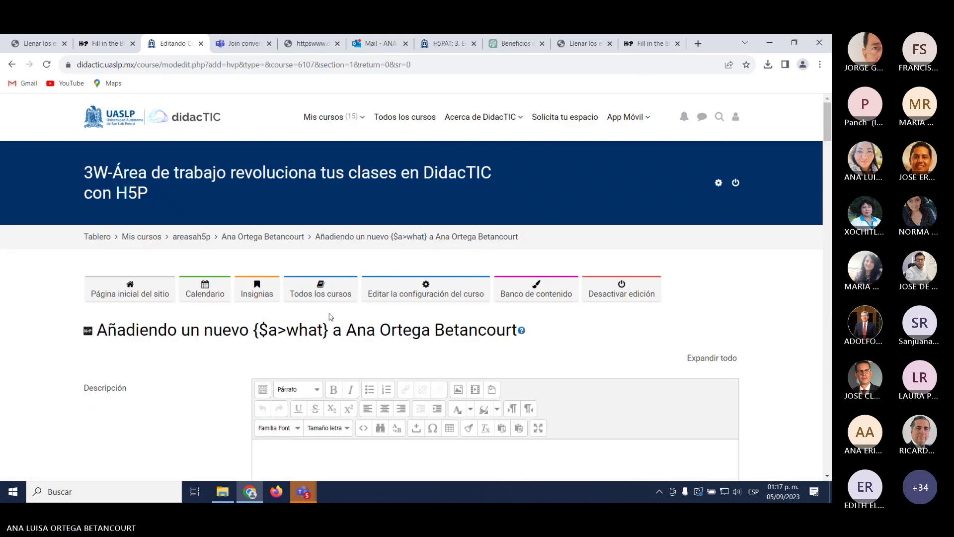
{"action": "scroll", "coordinate": [503, 319], "scroll_direction": "down", "scroll_amount": 6}
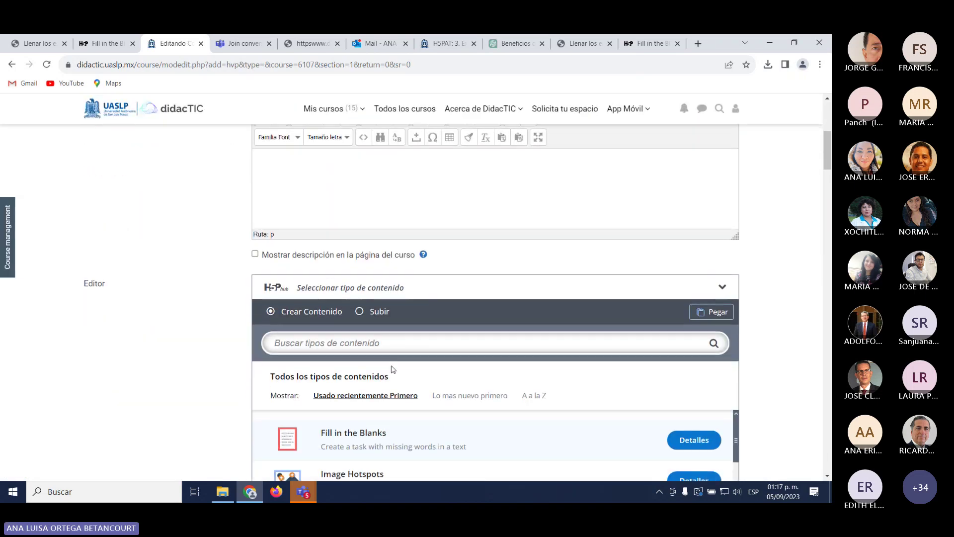
{"action": "scroll", "coordinate": [393, 369], "scroll_direction": "down", "scroll_amount": 5}
{"action": "scroll", "coordinate": [287, 366], "scroll_direction": "up", "scroll_amount": 3}
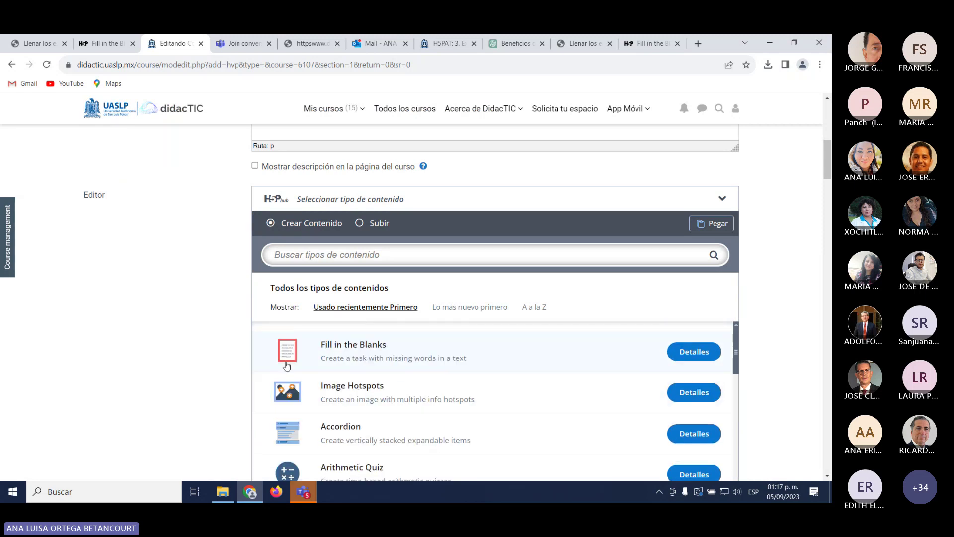
{"action": "left_click_drag", "start_coordinate": [829, 160], "coordinate": [829, 179]}
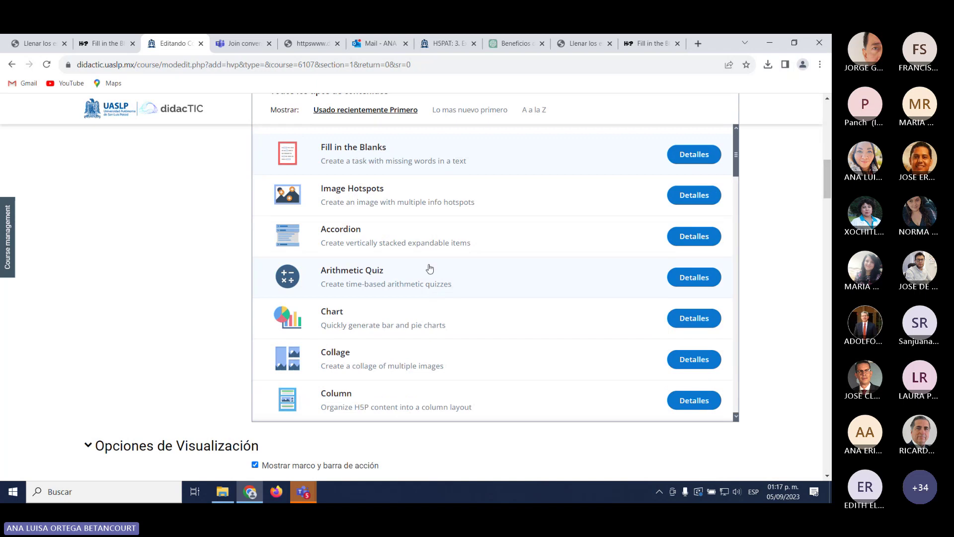
{"action": "scroll", "coordinate": [434, 296], "scroll_direction": "down", "scroll_amount": 3}
{"action": "scroll", "coordinate": [427, 276], "scroll_direction": "down", "scroll_amount": 1}
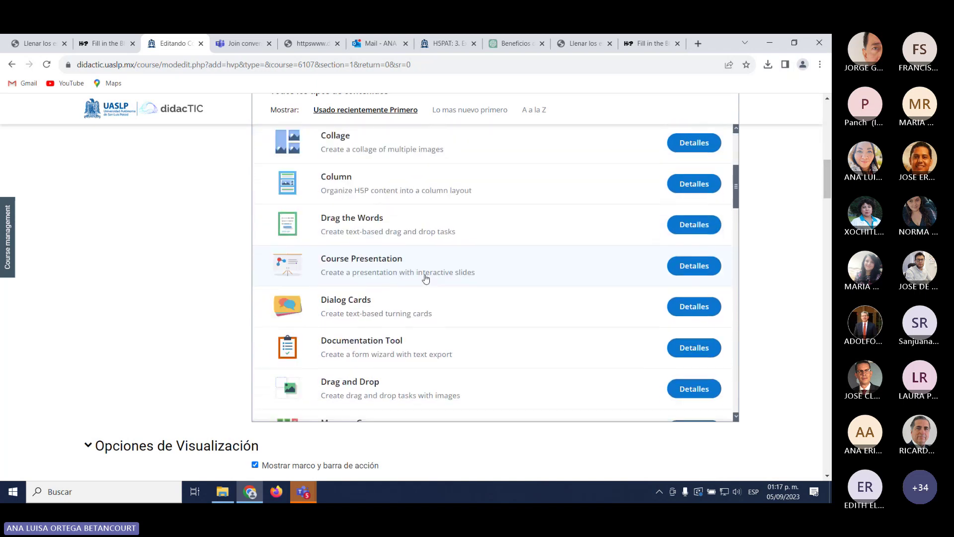
{"action": "scroll", "coordinate": [425, 277], "scroll_direction": "down", "scroll_amount": 2}
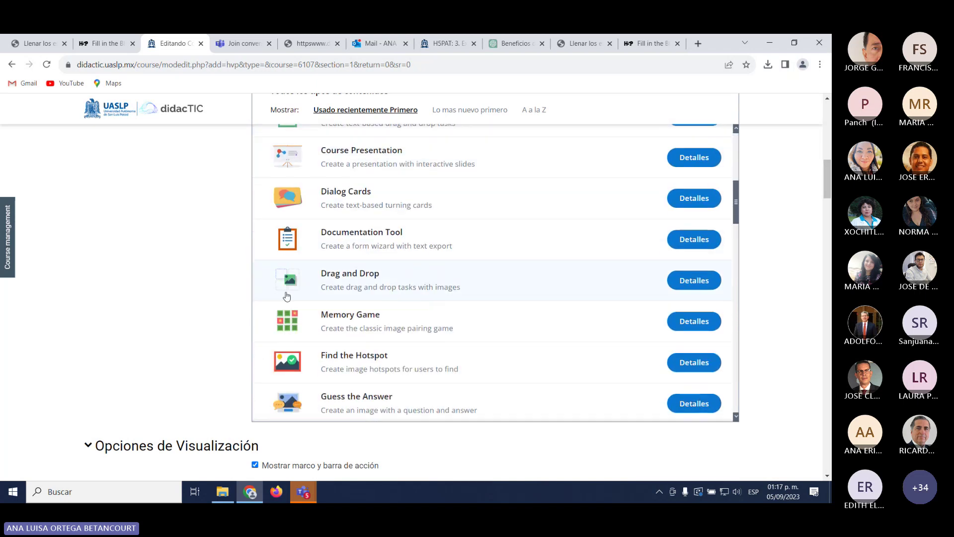
{"action": "scroll", "coordinate": [302, 284], "scroll_direction": "up", "scroll_amount": 4}
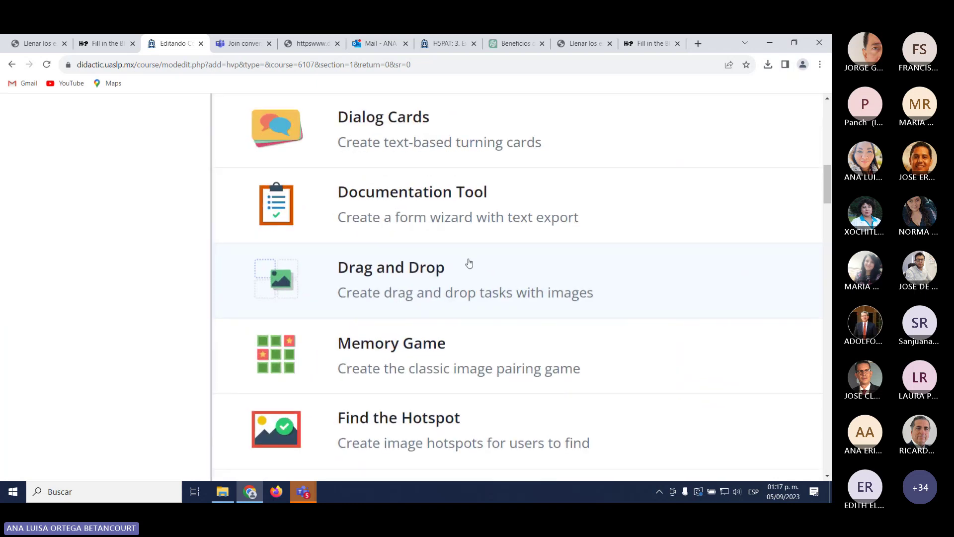
Step: Switch to the Teams meeting window and check the meeting chat for participants' questions
{"action": "mouse_move", "coordinate": [303, 492]}
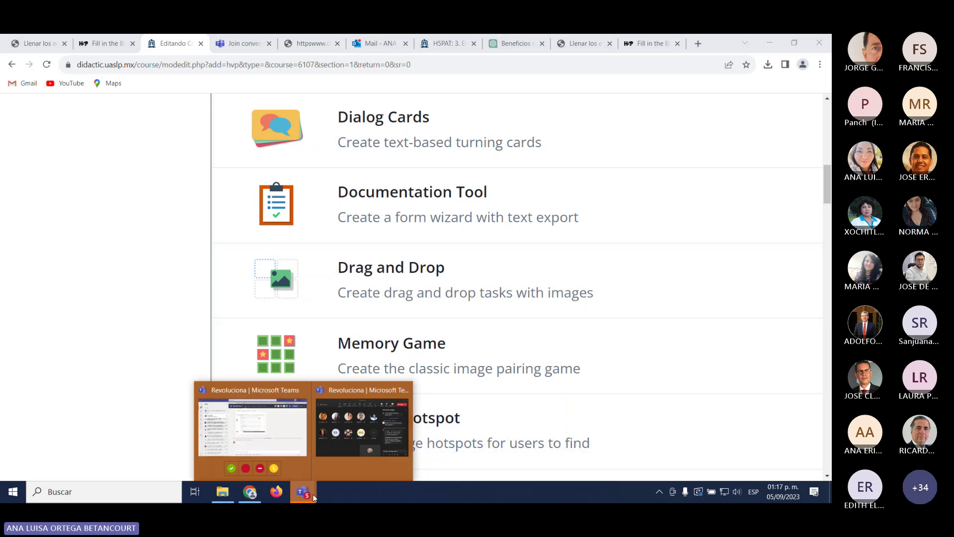
{"action": "left_click", "coordinate": [342, 450]}
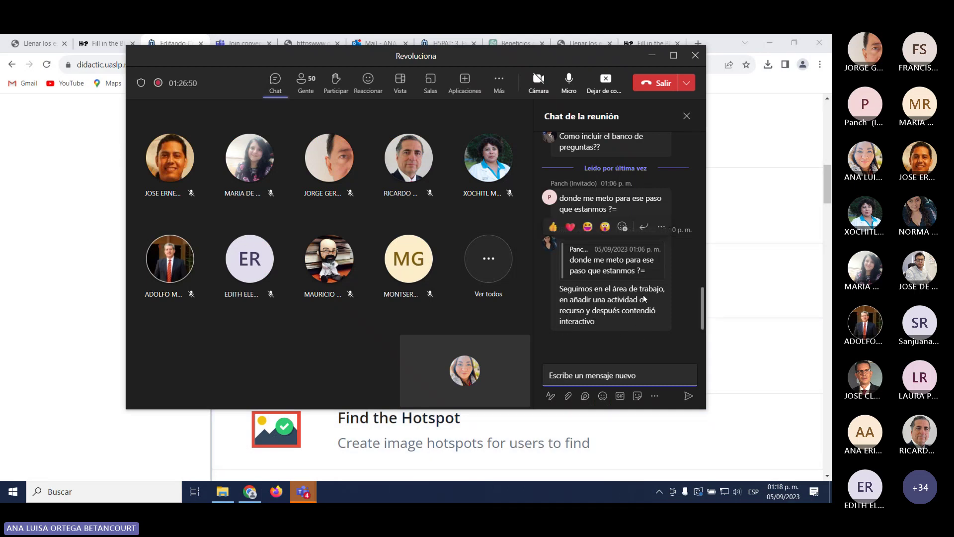
{"action": "scroll", "coordinate": [637, 297], "scroll_direction": "up", "scroll_amount": 3}
{"action": "scroll", "coordinate": [635, 298], "scroll_direction": "down", "scroll_amount": 3}
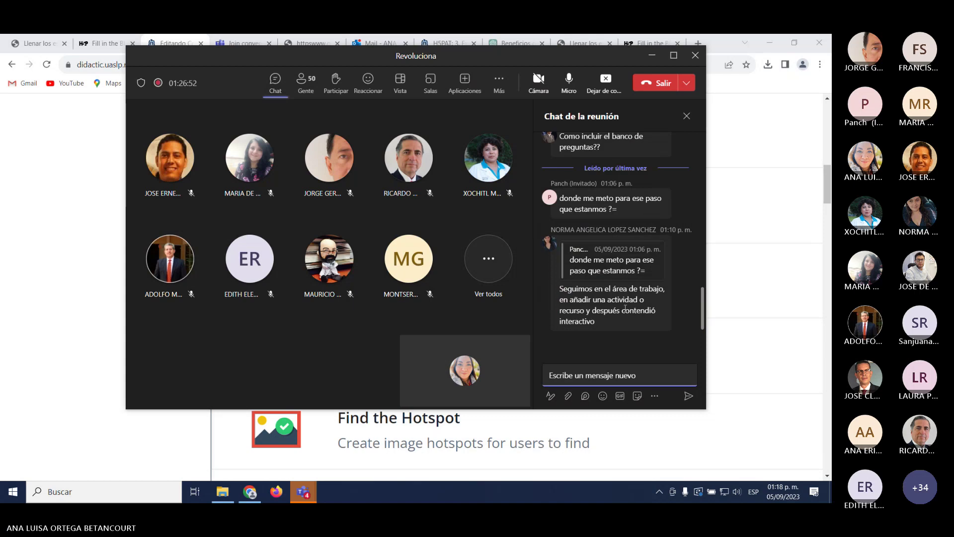
{"action": "left_click", "coordinate": [739, 305]}
Step: Return to the Drag and Drop editor in the browser, and leave the unsaved activity form for the instructor's course section
{"action": "scroll", "coordinate": [477, 392], "scroll_direction": "up", "scroll_amount": 5}
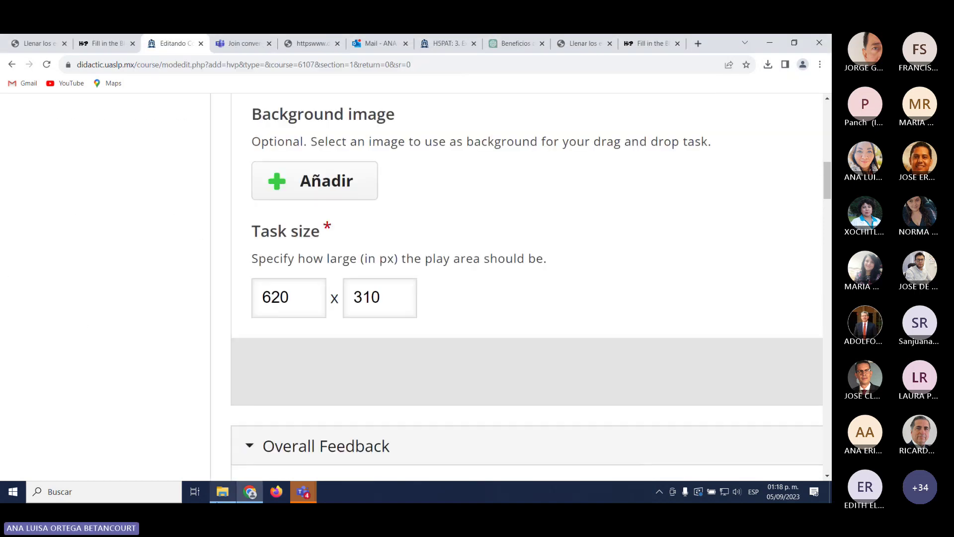
{"action": "left_click", "coordinate": [250, 493]}
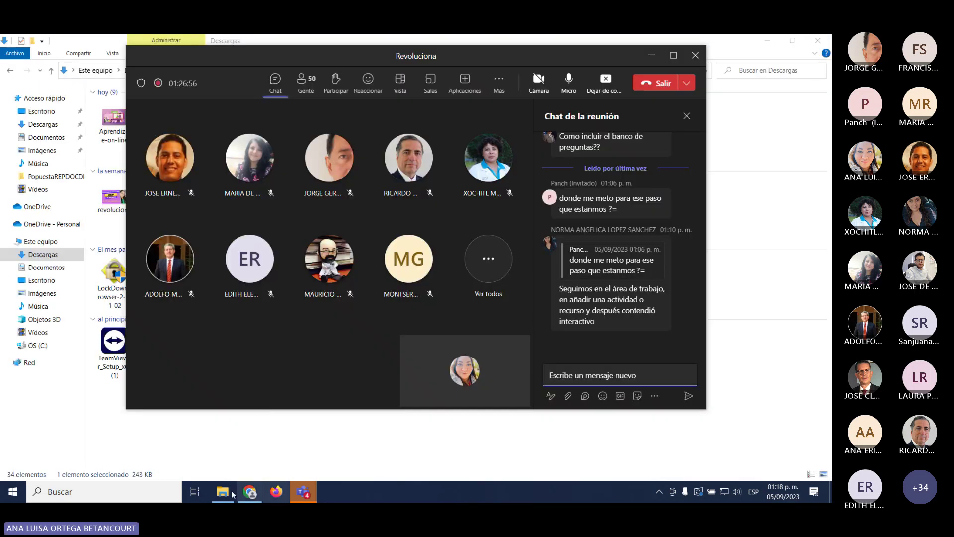
{"action": "left_click", "coordinate": [250, 492]}
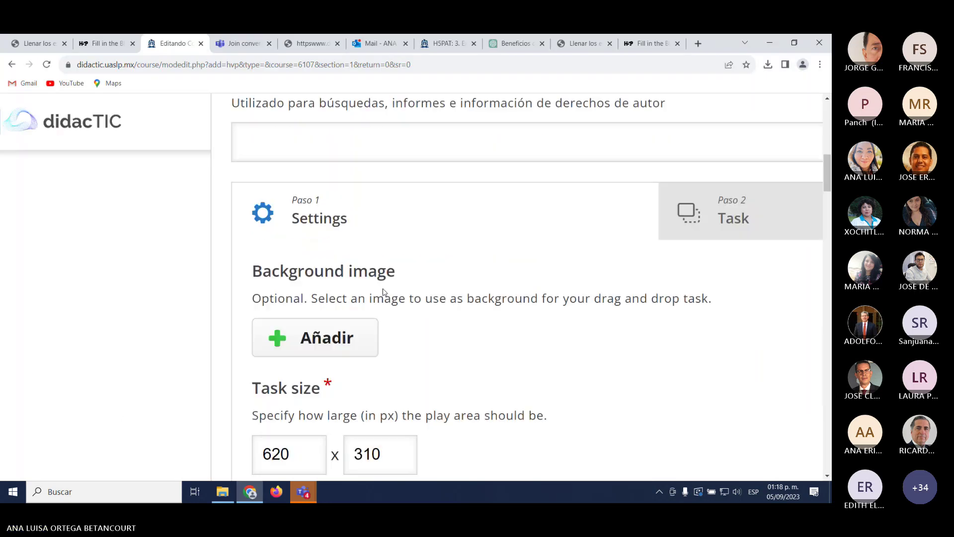
{"action": "key", "text": "ctrl+minus"}
{"action": "key", "text": "ctrl+minus"}
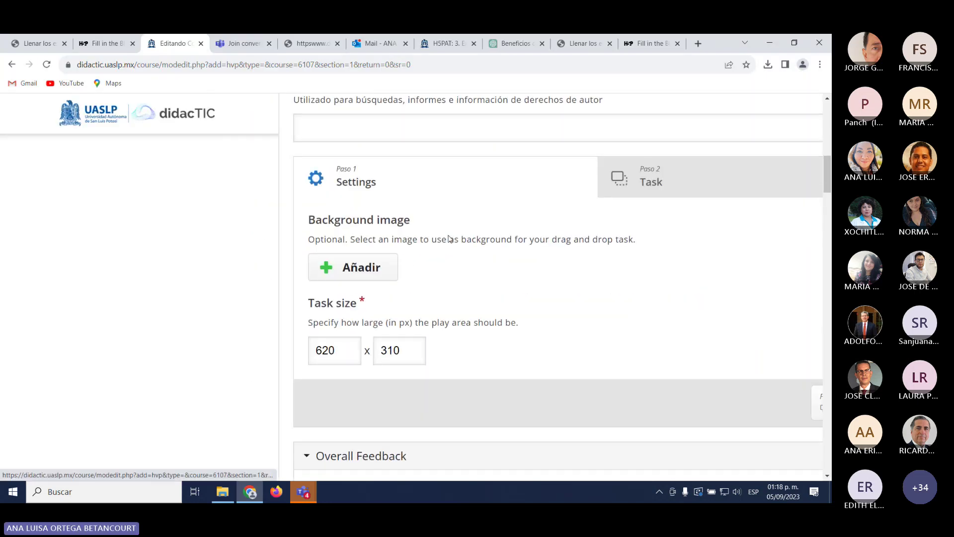
{"action": "key", "text": "ctrl+minus"}
{"action": "scroll", "coordinate": [449, 239], "scroll_direction": "up", "scroll_amount": 10}
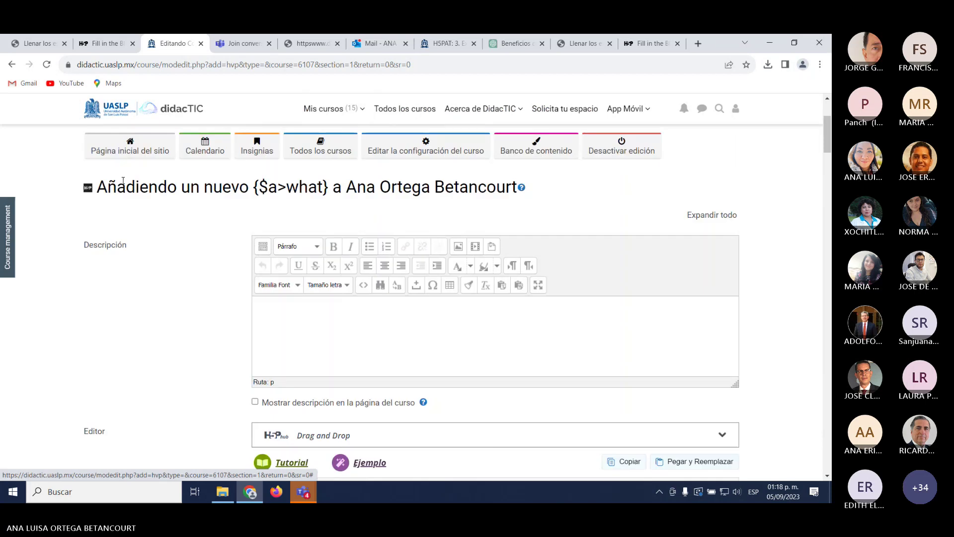
{"action": "scroll", "coordinate": [349, 255], "scroll_direction": "up", "scroll_amount": 3}
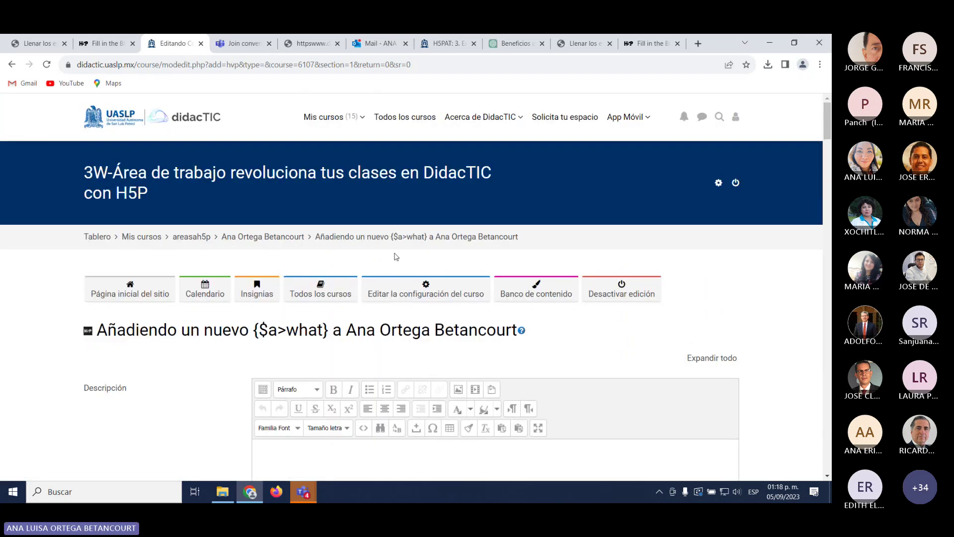
{"action": "left_click", "coordinate": [275, 238]}
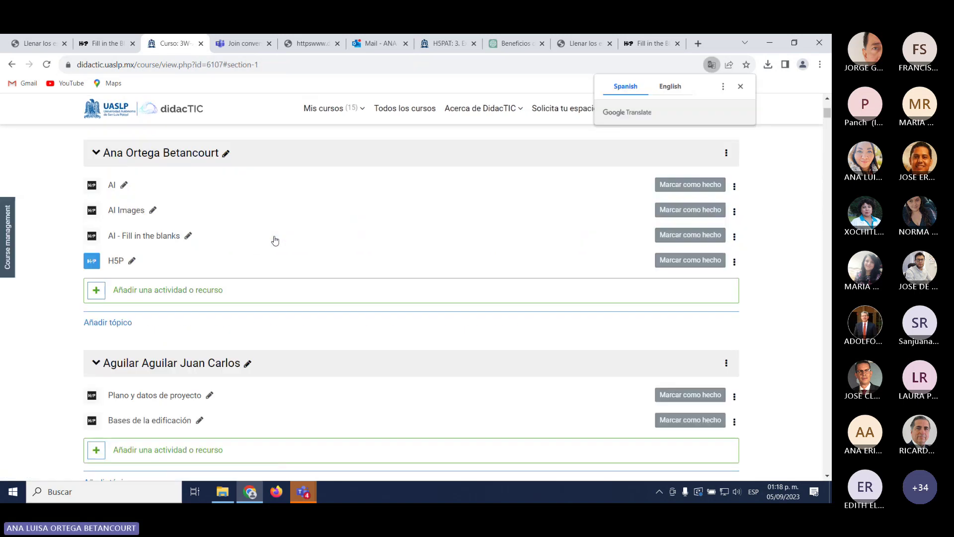
Step: Turn editing mode off for the course and activate it again
{"action": "scroll", "coordinate": [275, 240], "scroll_direction": "up", "scroll_amount": 5}
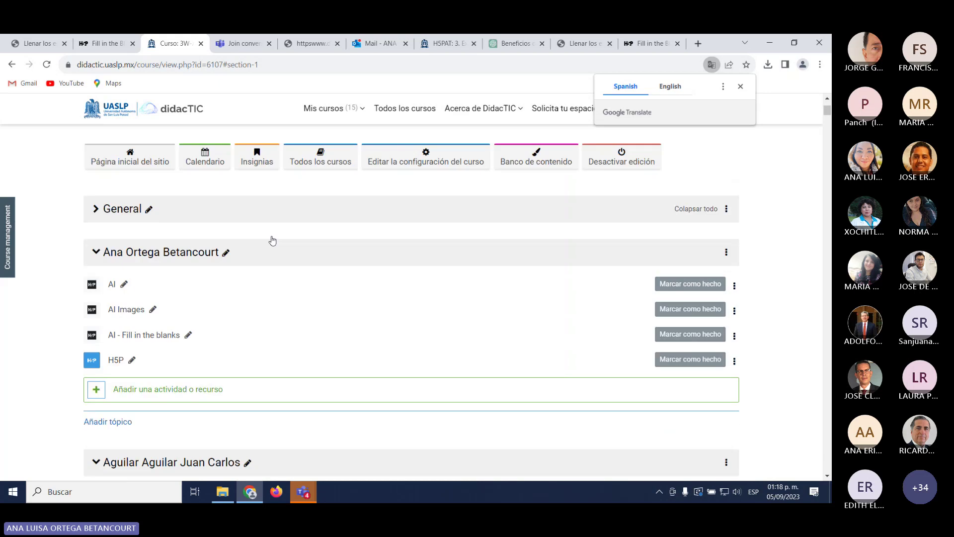
{"action": "left_click", "coordinate": [623, 277]}
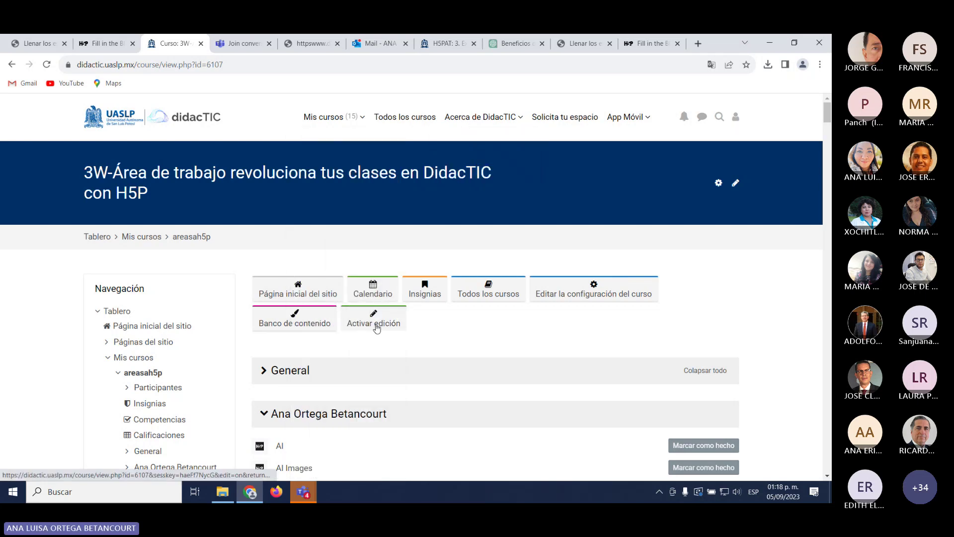
{"action": "left_click", "coordinate": [377, 324]}
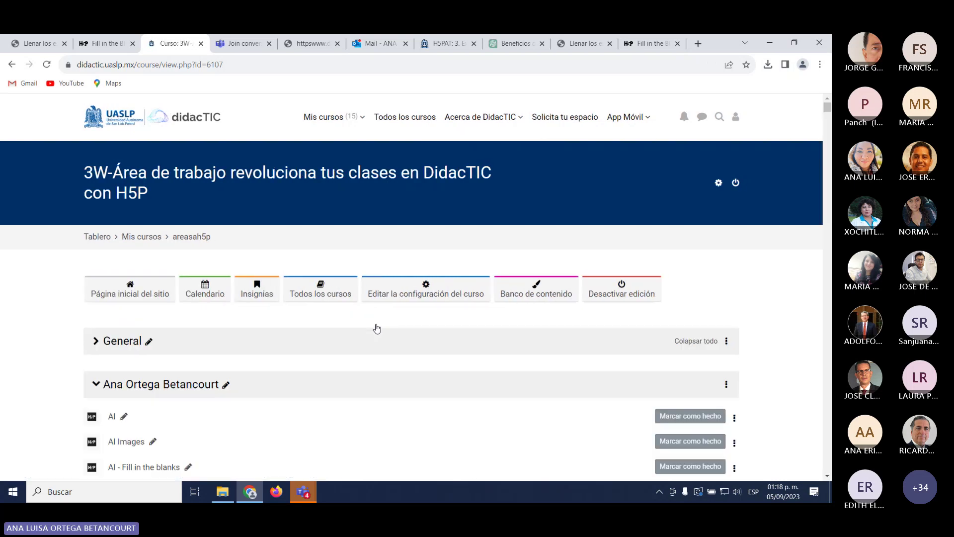
Step: Add a new Contenido Interactivo activity to the instructor's own section of the course
{"action": "scroll", "coordinate": [305, 324], "scroll_direction": "down", "scroll_amount": 3}
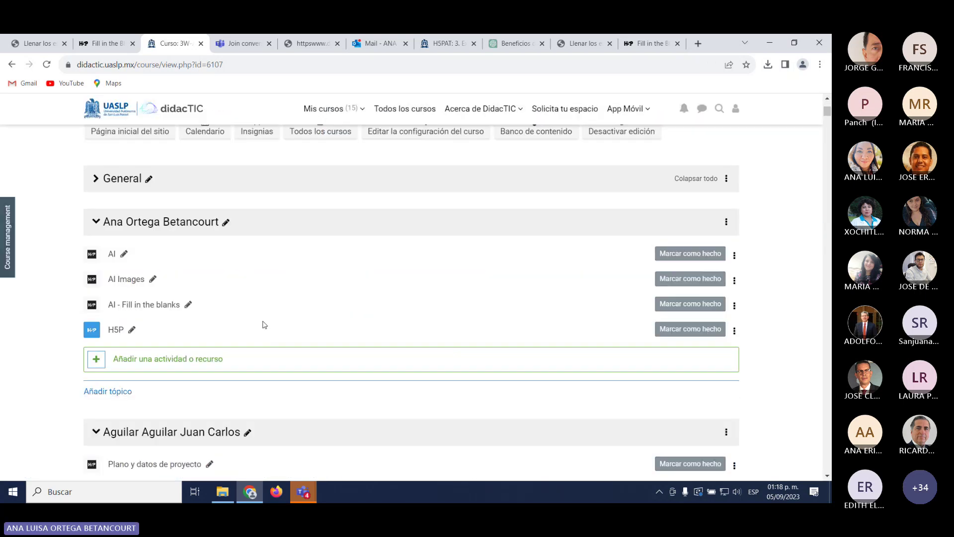
{"action": "left_click", "coordinate": [172, 359]}
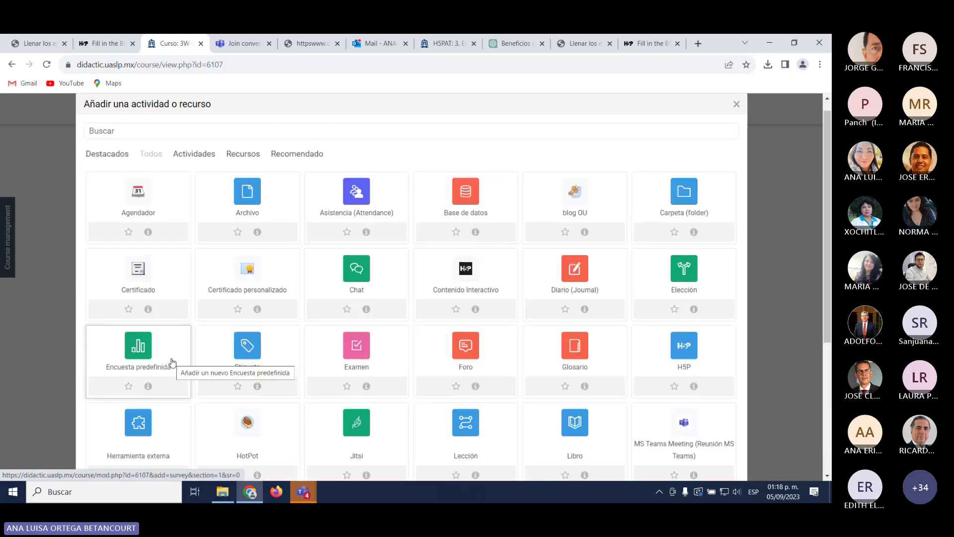
{"action": "left_click", "coordinate": [477, 284]}
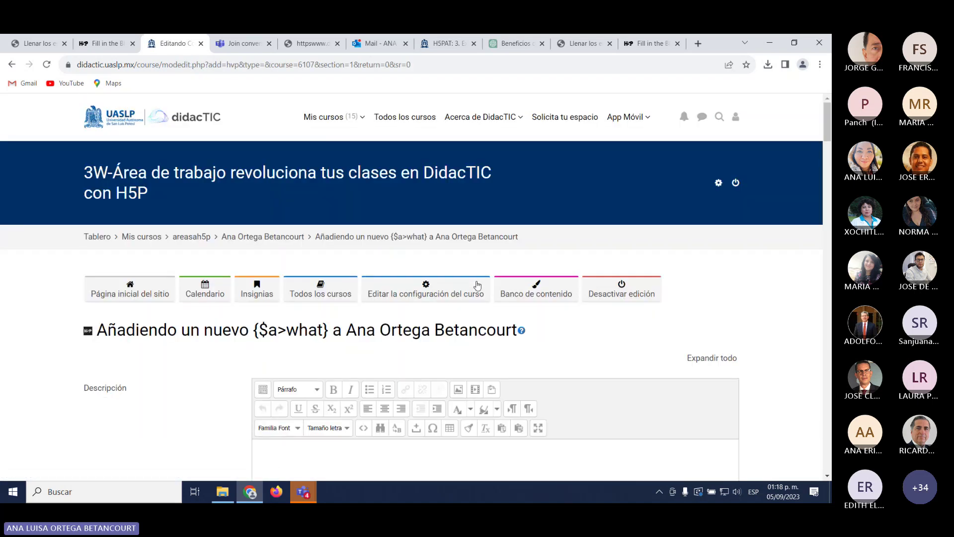
Step: Choose Drag and Drop as the new activity's H5P content type
{"action": "scroll", "coordinate": [469, 334], "scroll_direction": "down", "scroll_amount": 6}
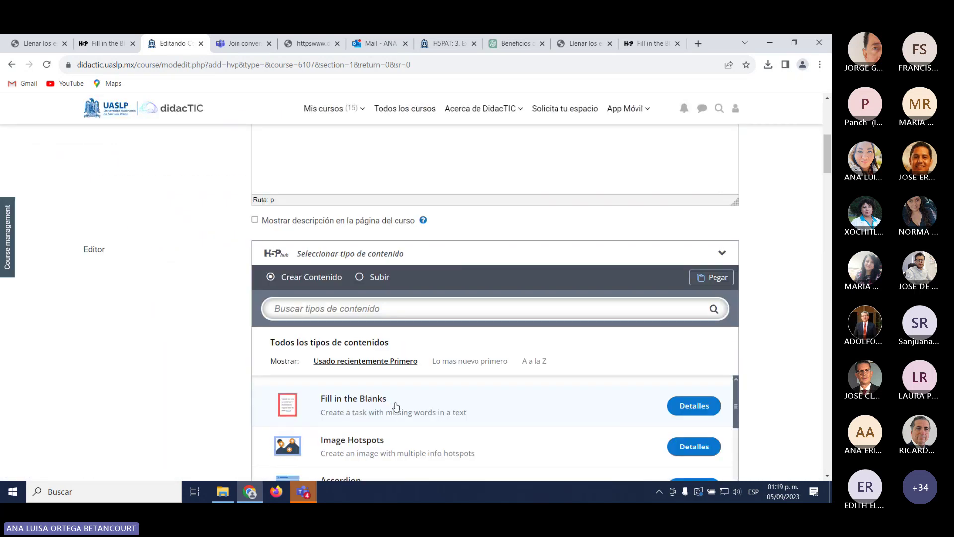
{"action": "scroll", "coordinate": [395, 403], "scroll_direction": "down", "scroll_amount": 1}
{"action": "scroll", "coordinate": [434, 402], "scroll_direction": "up", "scroll_amount": 1}
{"action": "left_click_drag", "start_coordinate": [827, 142], "coordinate": [829, 161]}
{"action": "scroll", "coordinate": [551, 331], "scroll_direction": "down", "scroll_amount": 4}
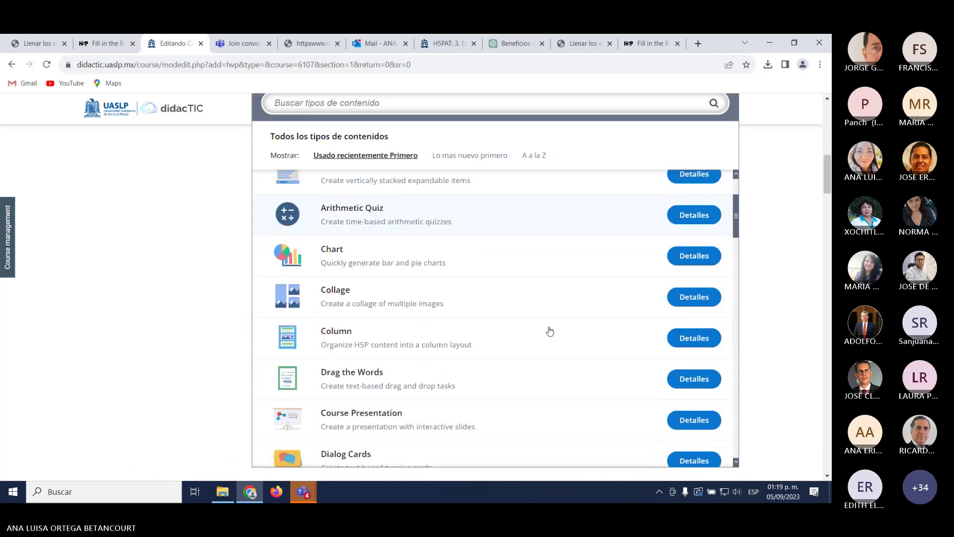
{"action": "scroll", "coordinate": [522, 336], "scroll_direction": "down", "scroll_amount": 3}
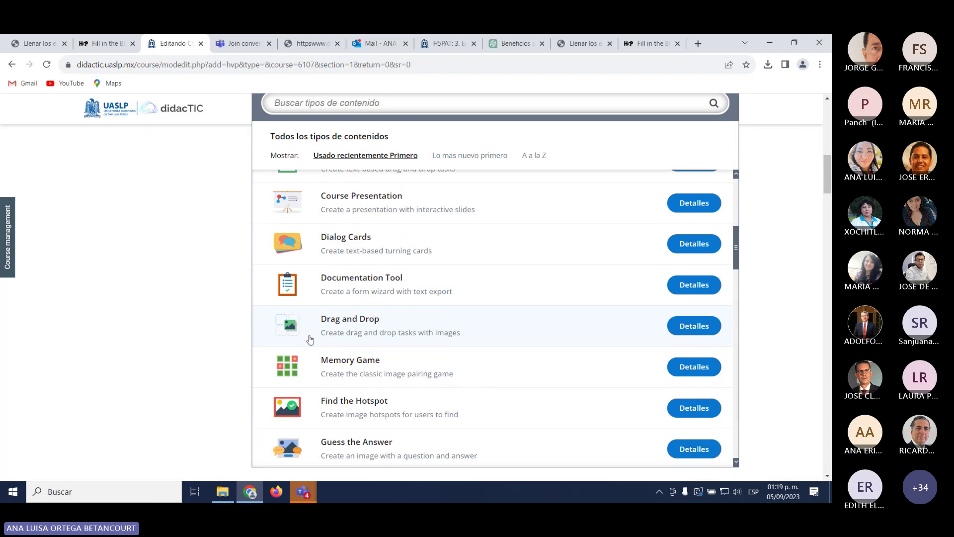
{"action": "scroll", "coordinate": [310, 340], "scroll_direction": "up", "scroll_amount": 5}
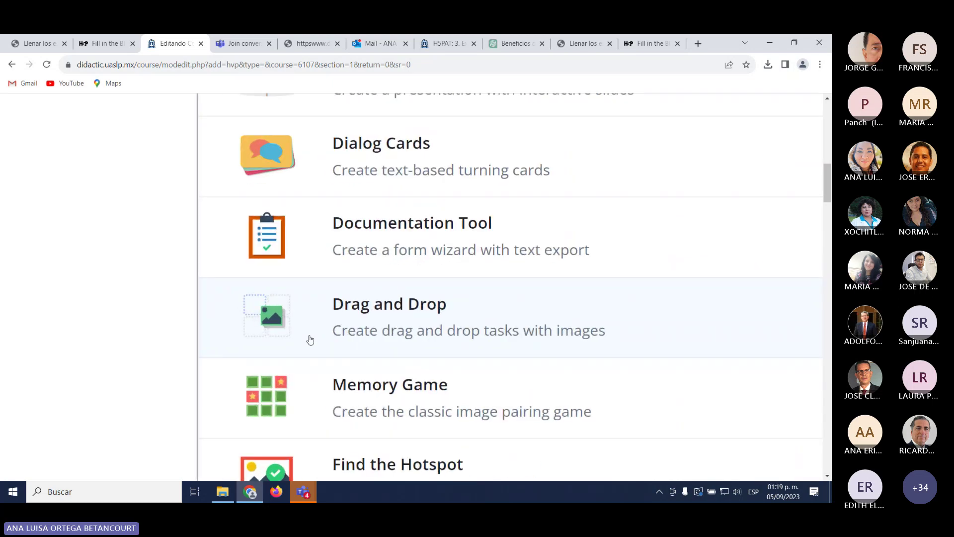
{"action": "left_click", "coordinate": [436, 311]}
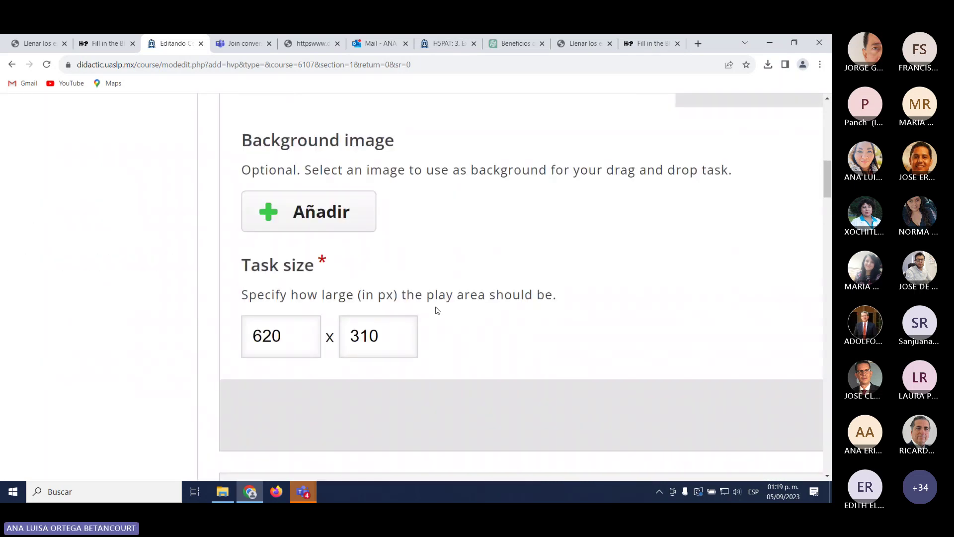
Step: Look over the Drag and Drop editor's settings, and switch to the Llenar los espacios en blanco tutorial PDF
{"action": "scroll", "coordinate": [437, 311], "scroll_direction": "down", "scroll_amount": 5}
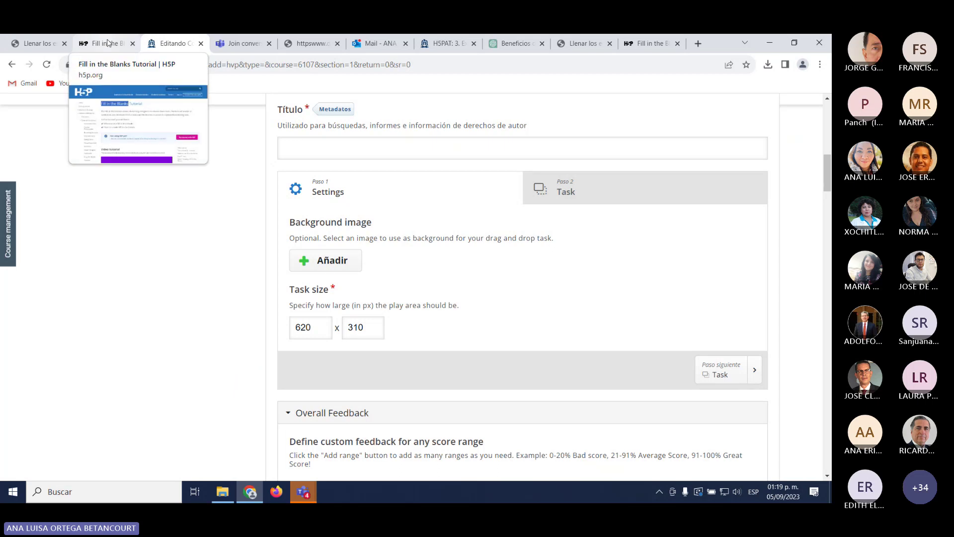
{"action": "left_click", "coordinate": [36, 43]}
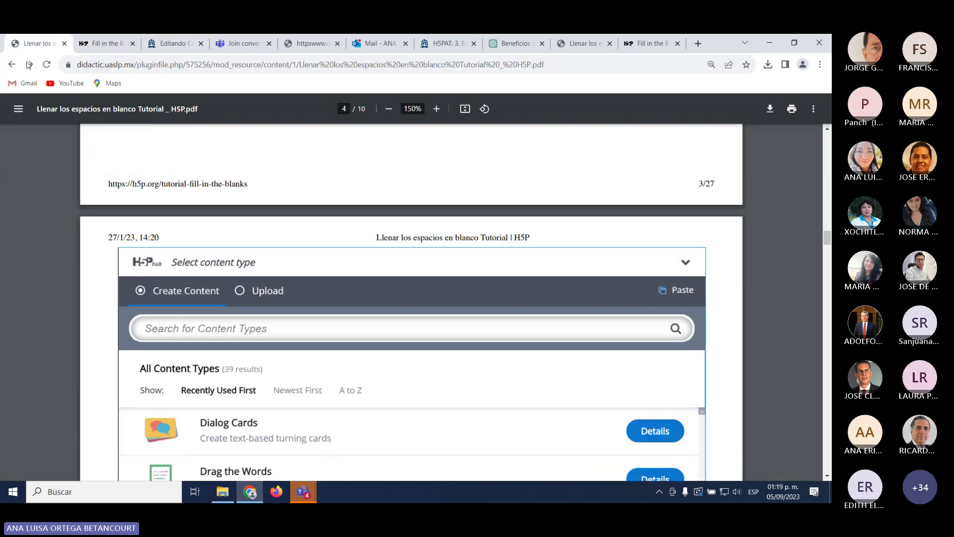
Step: Return to the course and open the Drag and Drop Tutorial/arrastrar y soltar PDF, enlarged to 150%
{"action": "left_click", "coordinate": [13, 65]}
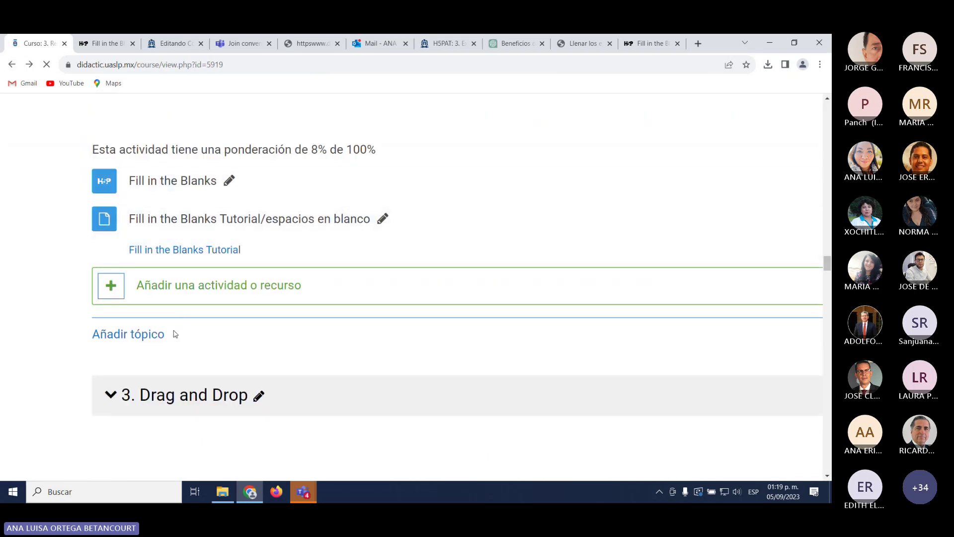
{"action": "scroll", "coordinate": [240, 309], "scroll_direction": "down", "scroll_amount": 3}
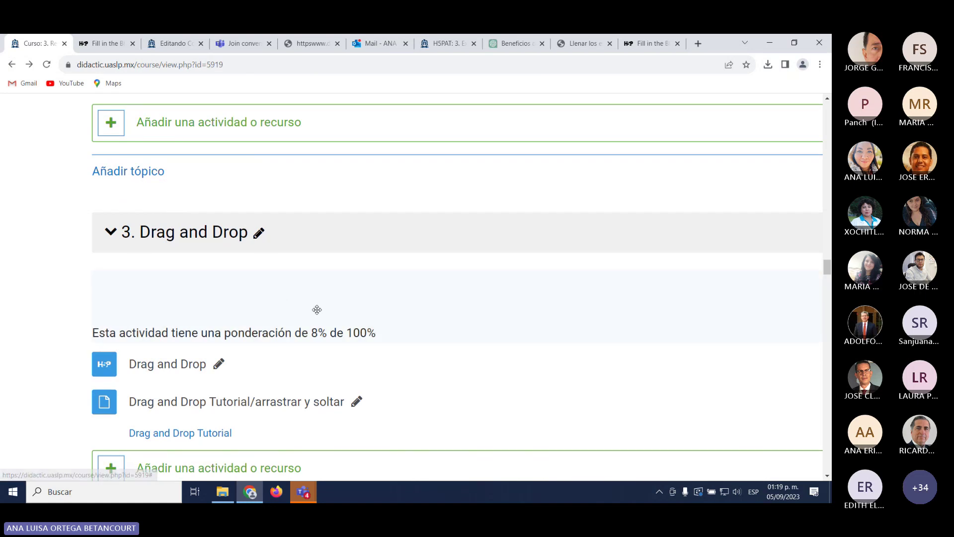
{"action": "scroll", "coordinate": [318, 309], "scroll_direction": "down", "scroll_amount": 2}
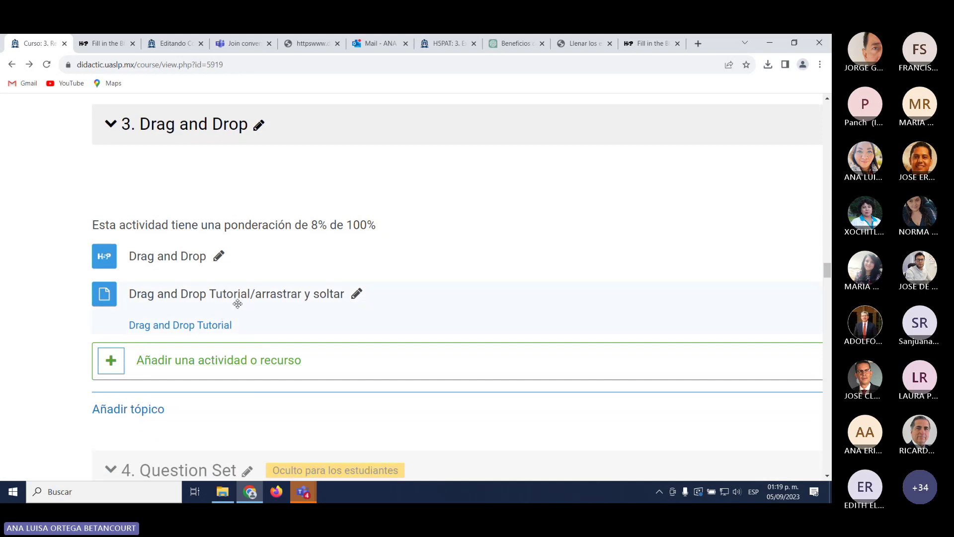
{"action": "left_click", "coordinate": [248, 297]}
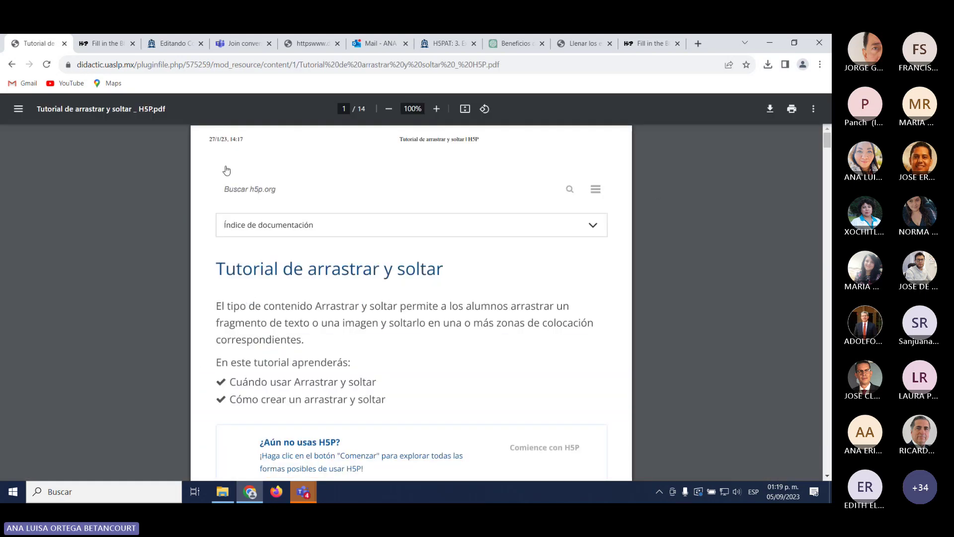
{"action": "left_click", "coordinate": [436, 109]}
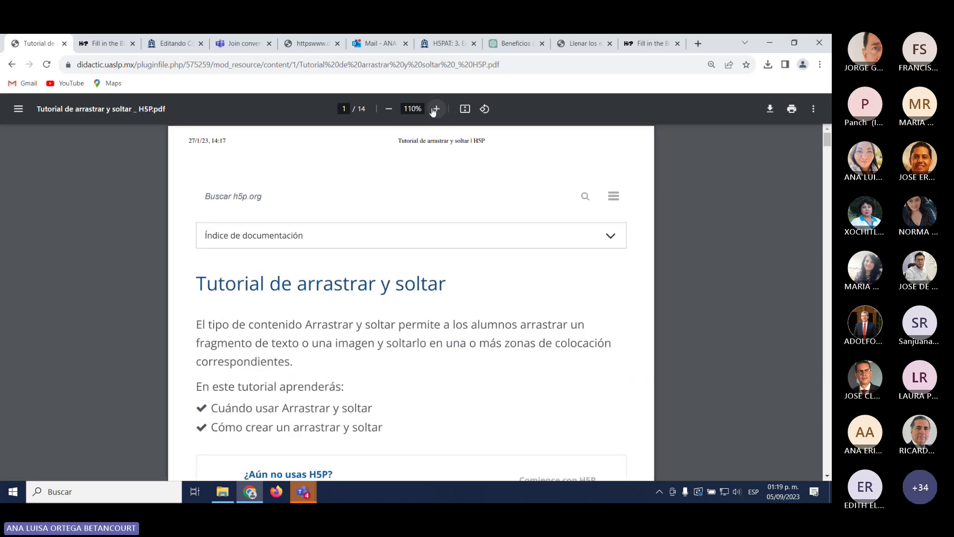
{"action": "left_click", "coordinate": [436, 109]}
{"action": "left_click", "coordinate": [436, 109]}
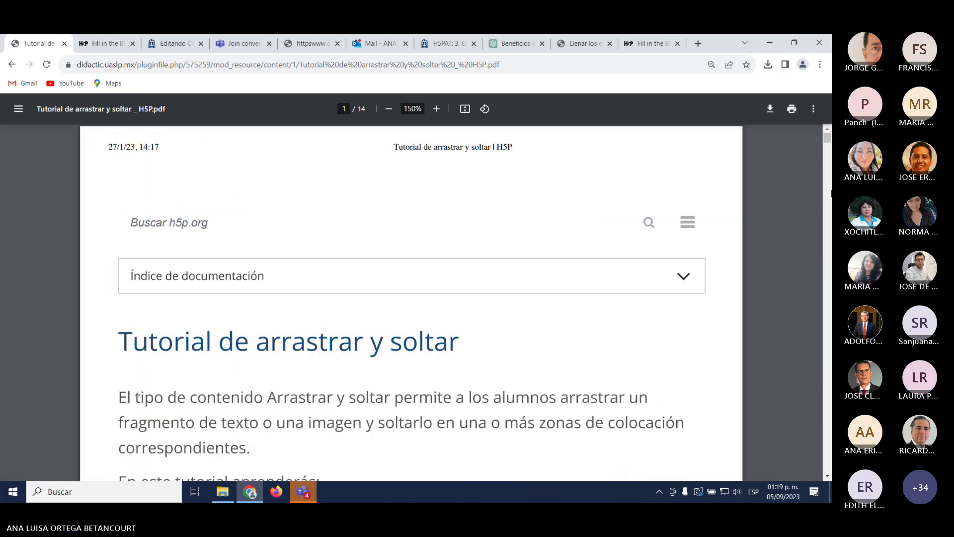
Step: Read through the introduction and video tutorial section of the Tutorial de arrastrar y soltar PDF
{"action": "scroll", "coordinate": [780, 193], "scroll_direction": "down", "scroll_amount": 4}
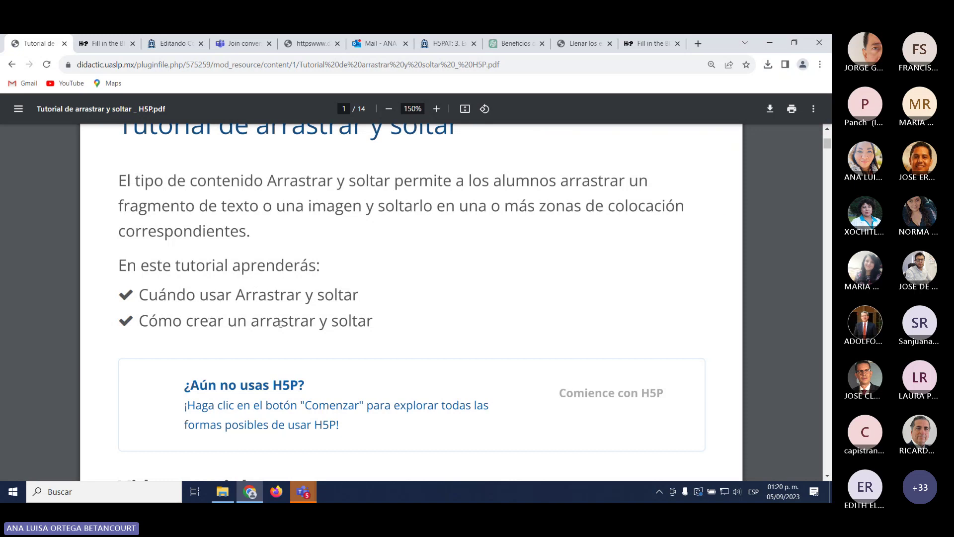
{"action": "scroll", "coordinate": [303, 335], "scroll_direction": "down", "scroll_amount": 5}
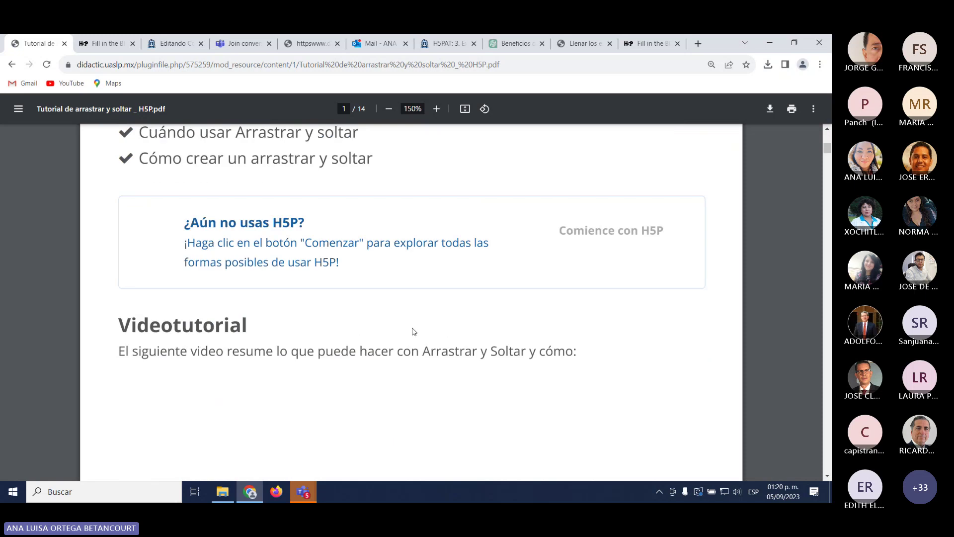
{"action": "scroll", "coordinate": [412, 329], "scroll_direction": "down", "scroll_amount": 6}
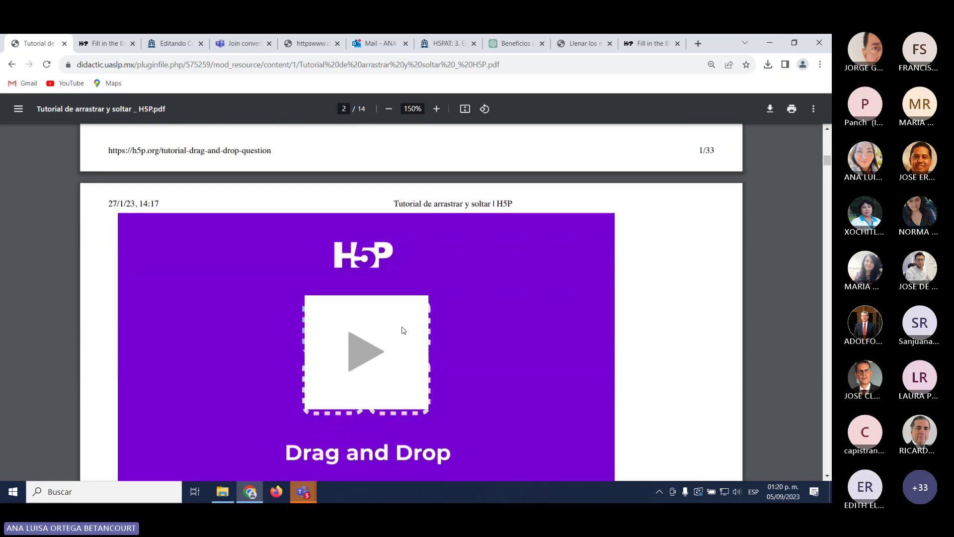
{"action": "scroll", "coordinate": [402, 326], "scroll_direction": "down", "scroll_amount": 2}
{"action": "scroll", "coordinate": [402, 326], "scroll_direction": "up", "scroll_amount": 1}
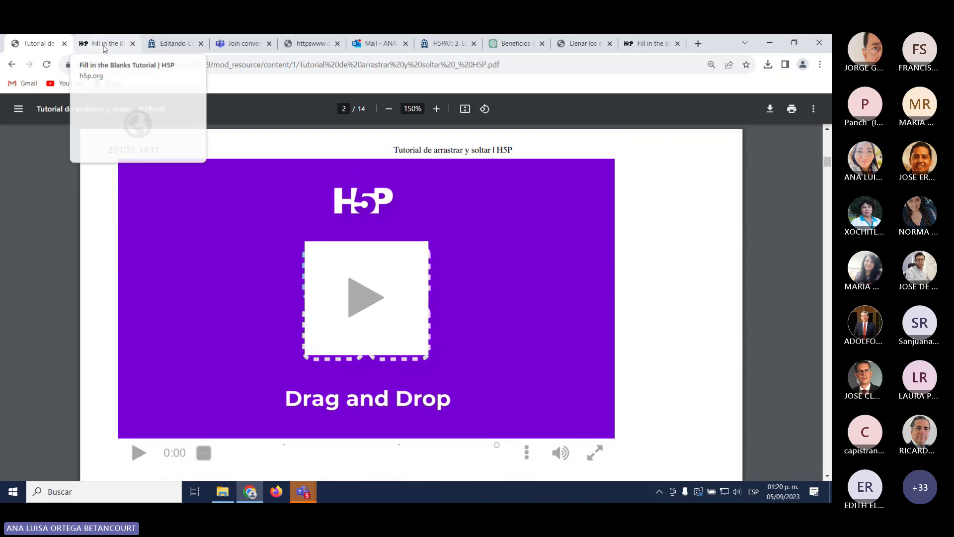
Step: Open the Drag and Drop tutorial on h5p.org from the Fill in the Blanks tutorial page and find its video
{"action": "left_click", "coordinate": [657, 45]}
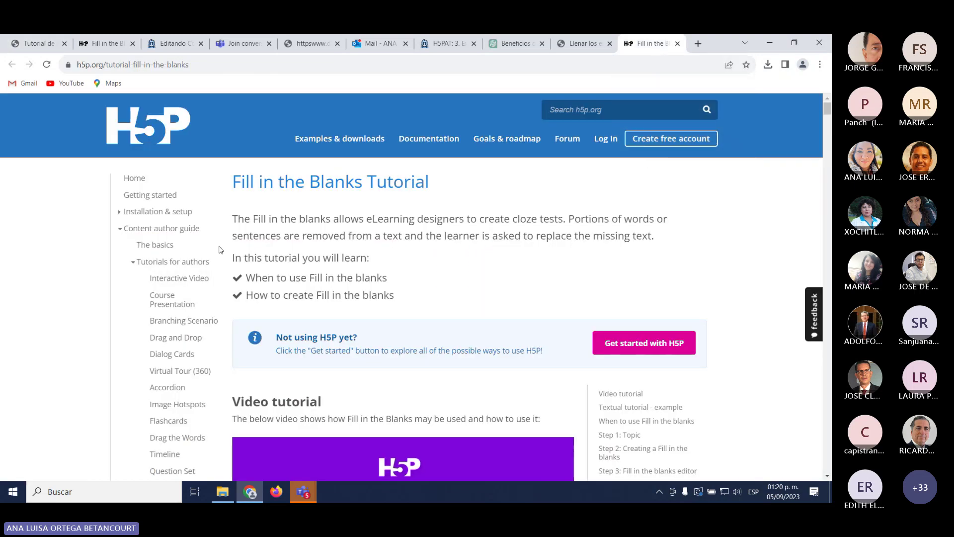
{"action": "scroll", "coordinate": [187, 283], "scroll_direction": "down", "scroll_amount": 1}
{"action": "left_click", "coordinate": [188, 284]}
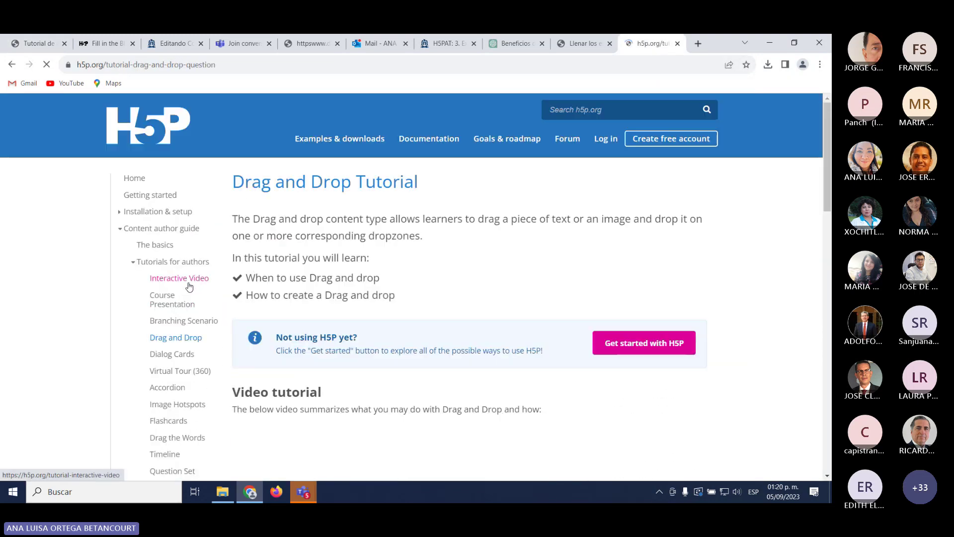
{"action": "scroll", "coordinate": [360, 275], "scroll_direction": "down", "scroll_amount": 3}
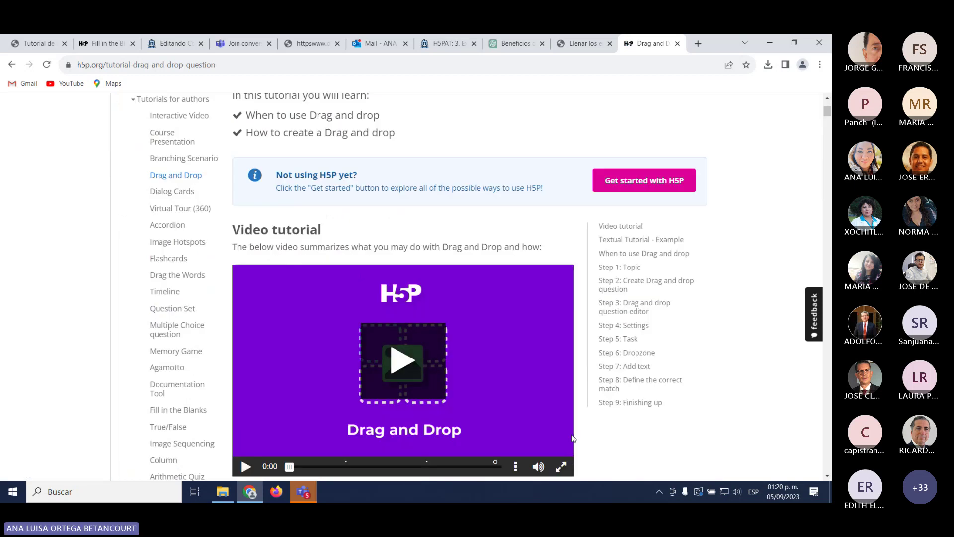
Step: Watch the Drag and Drop video tutorial in full screen, and examine the strawberry example further down the page
{"action": "left_click", "coordinate": [563, 466]}
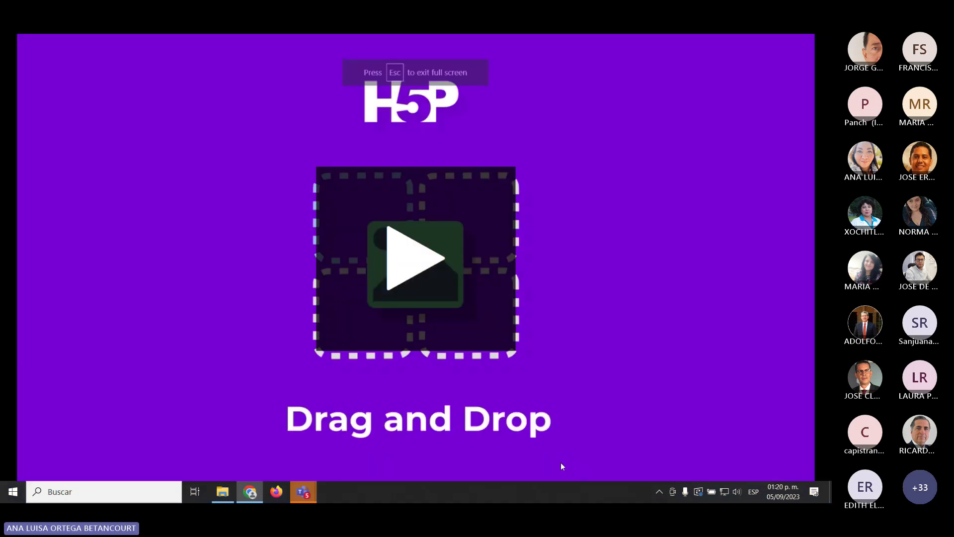
{"action": "left_click", "coordinate": [412, 259]}
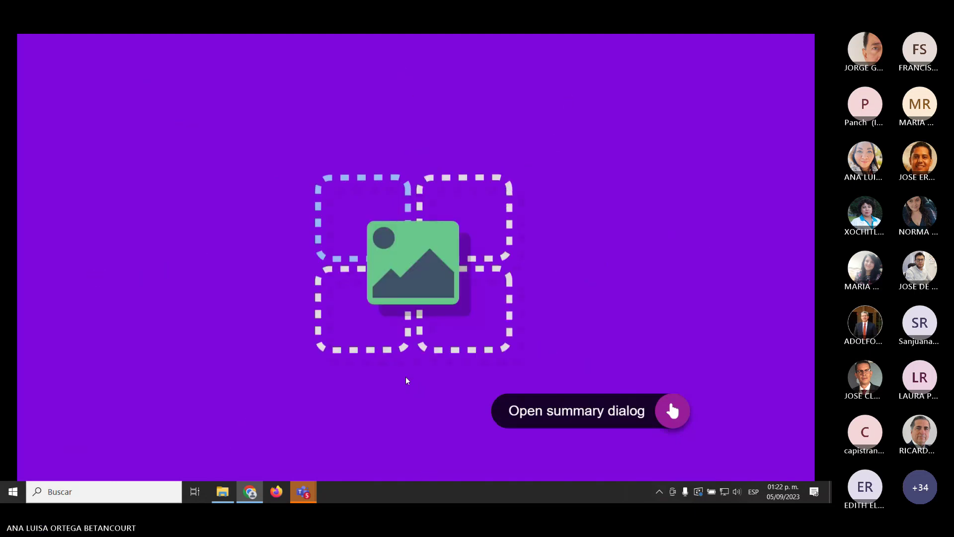
{"action": "key", "text": "Escape"}
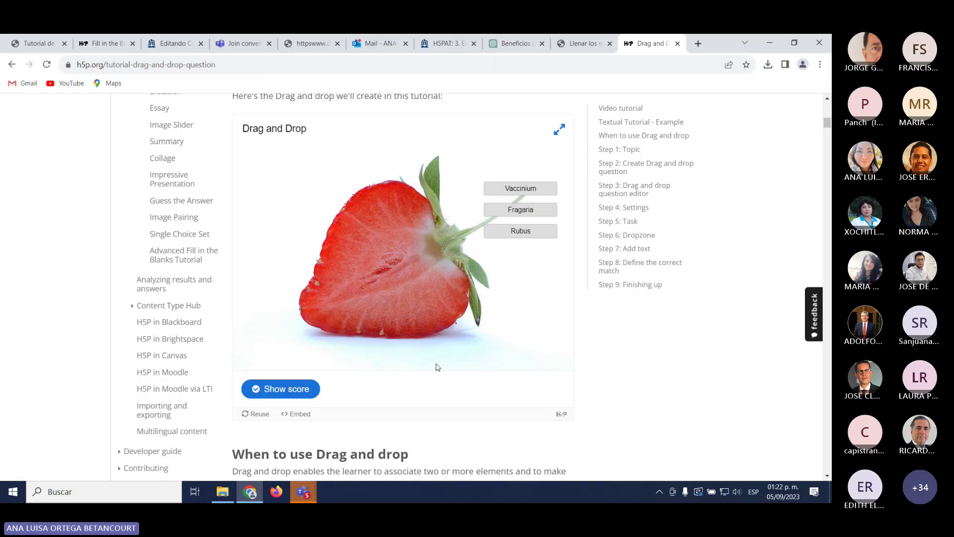
{"action": "scroll", "coordinate": [437, 367], "scroll_direction": "down", "scroll_amount": 3}
{"action": "scroll", "coordinate": [437, 367], "scroll_direction": "up", "scroll_amount": 2}
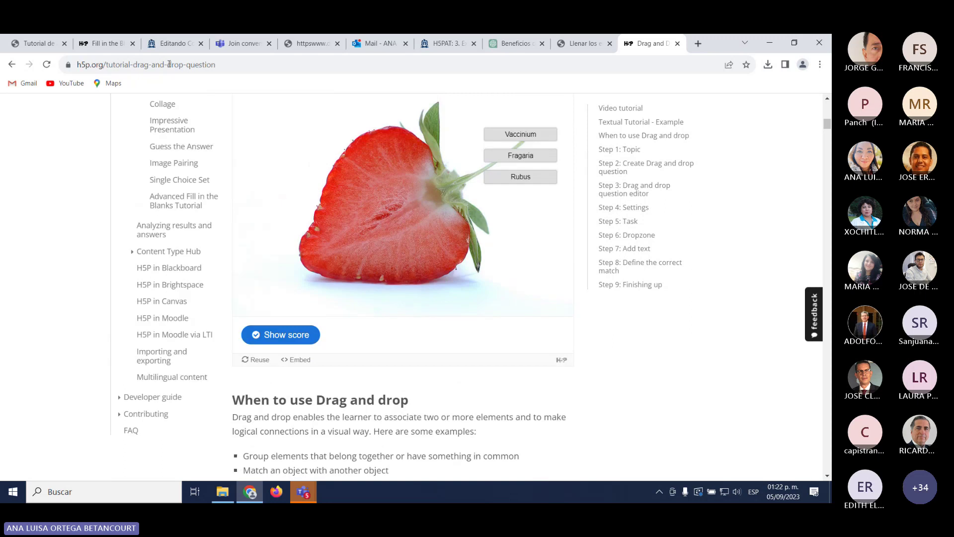
Step: Return to the new activity's editor and title the Drag and Drop content "AI - Drag and Drop"
{"action": "left_click", "coordinate": [168, 43]}
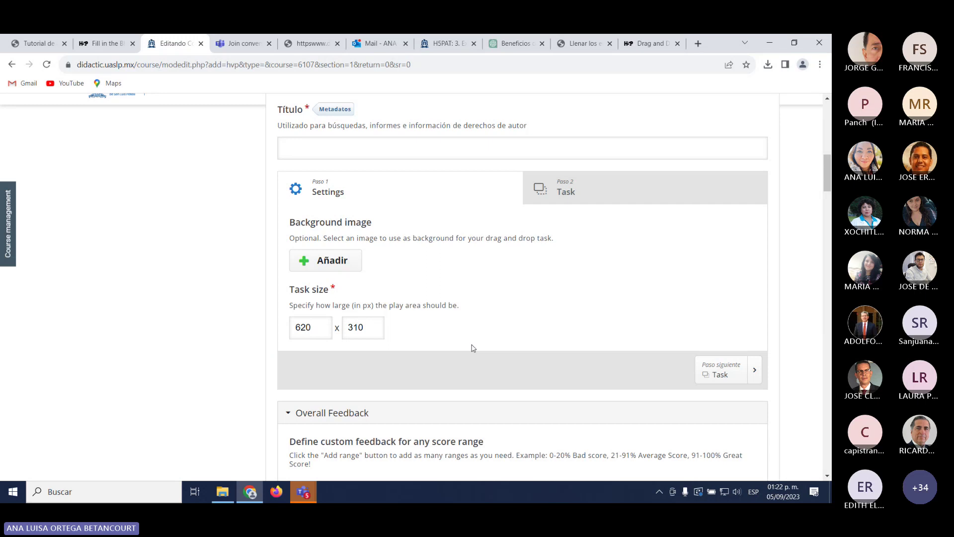
{"action": "left_click", "coordinate": [414, 145]}
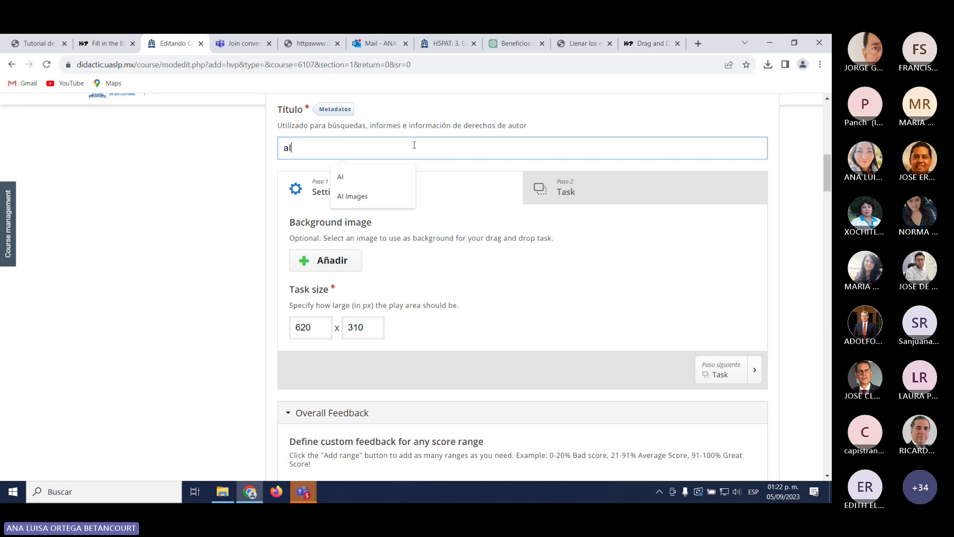
{"action": "type", "text": "al"}
{"action": "key", "text": "BackSpace"}
{"action": "key", "text": "BackSpace"}
{"action": "key", "text": "Caps_Lock"}
{"action": "type", "text": "ai"}
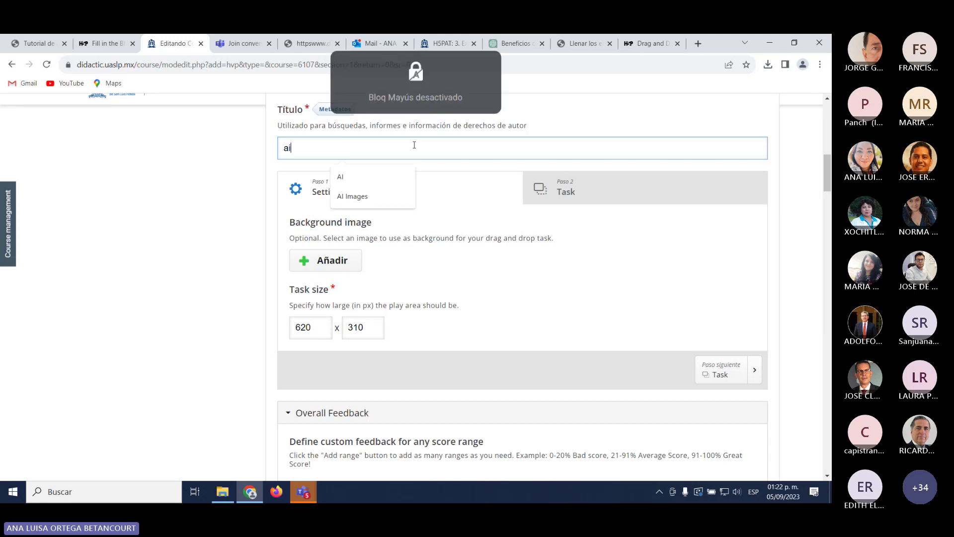
{"action": "key", "text": "BackSpace"}
{"action": "key", "text": "BackSpace"}
{"action": "key", "text": "Caps_Lock"}
{"action": "type", "text": "AI "}
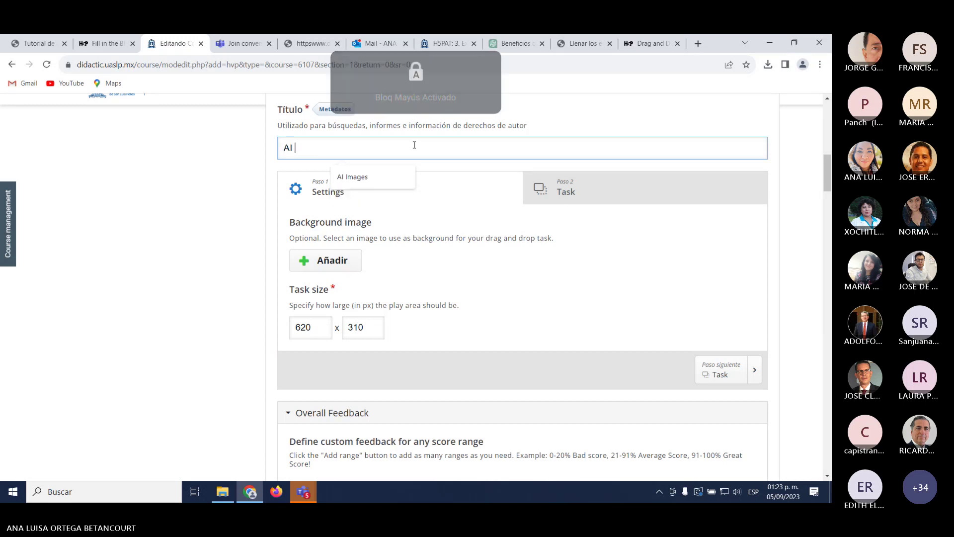
{"action": "type", "text": "-"}
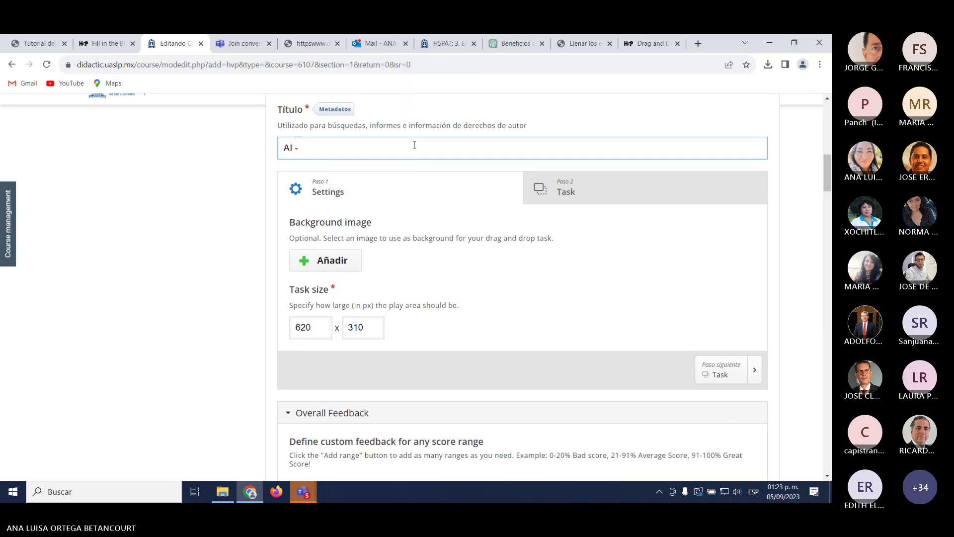
{"action": "key", "text": "Caps_Lock"}
{"action": "type", "text": "dra"}
{"action": "type", "text": "ag "}
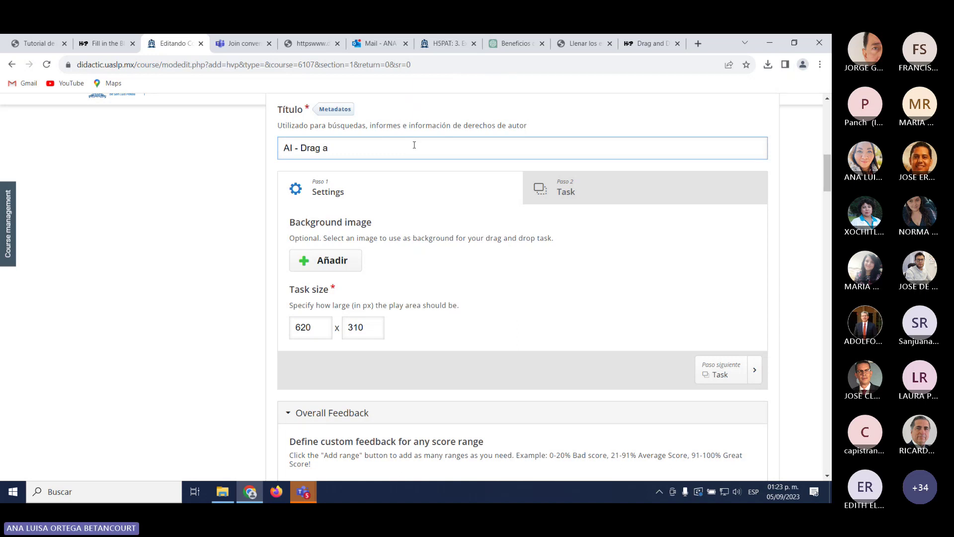
{"action": "type", "text": "and Drop"}
Step: Add the image Captura 1 from the Descargas folder as the activity's background image
{"action": "left_click", "coordinate": [335, 269]}
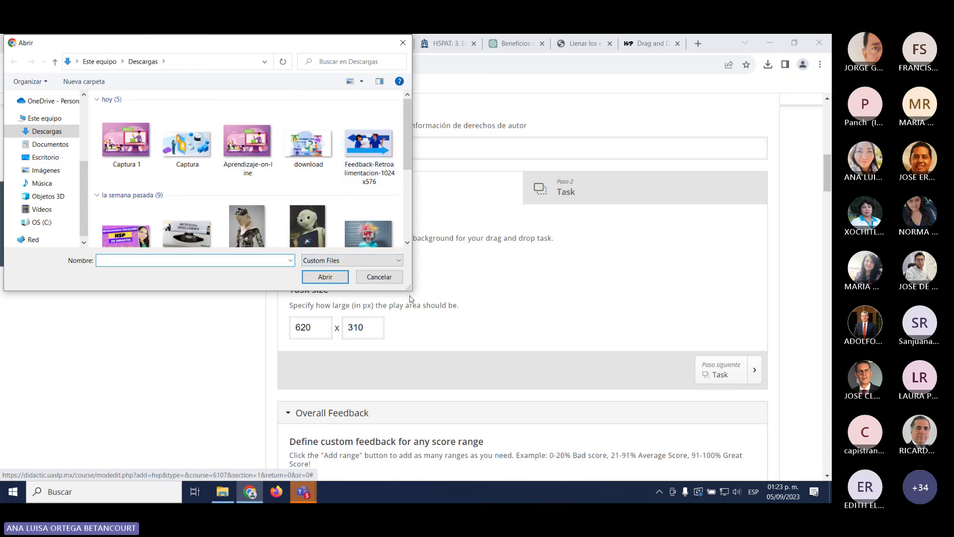
{"action": "left_click_drag", "start_coordinate": [410, 291], "coordinate": [563, 453]}
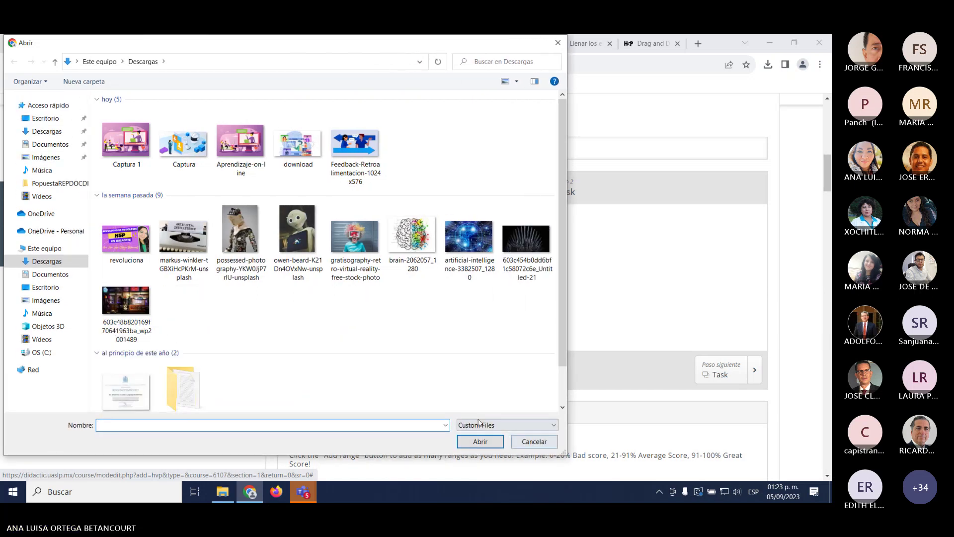
{"action": "double_click", "coordinate": [132, 142]}
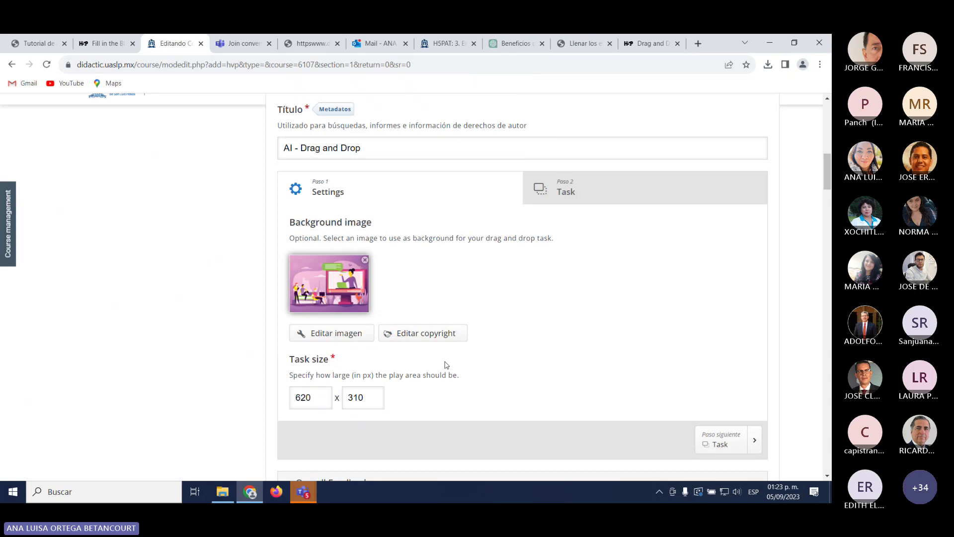
Step: Look over the remaining settings and Overall Feedback, and switch the editor to the Task step
{"action": "scroll", "coordinate": [435, 368], "scroll_direction": "down", "scroll_amount": 2}
{"action": "scroll", "coordinate": [437, 373], "scroll_direction": "up", "scroll_amount": 2}
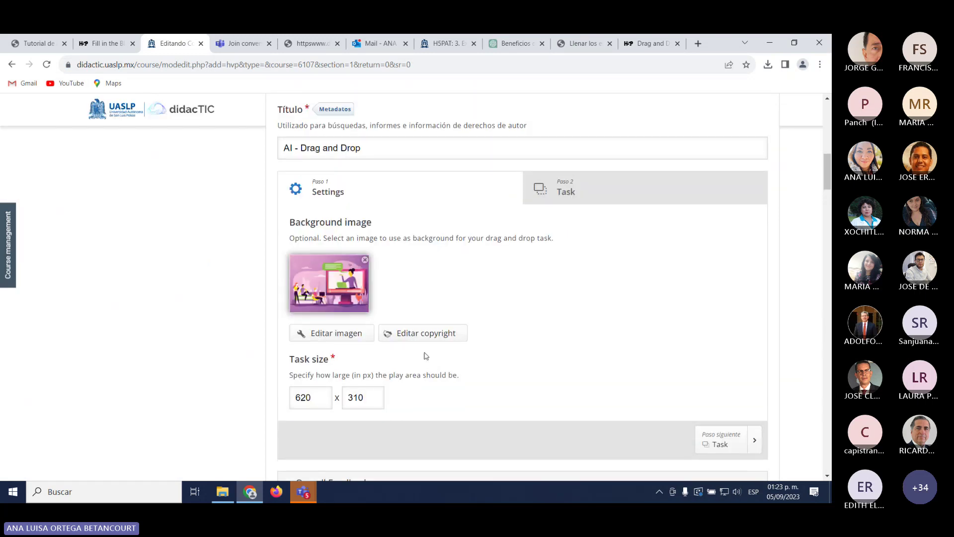
{"action": "scroll", "coordinate": [537, 334], "scroll_direction": "down", "scroll_amount": 3}
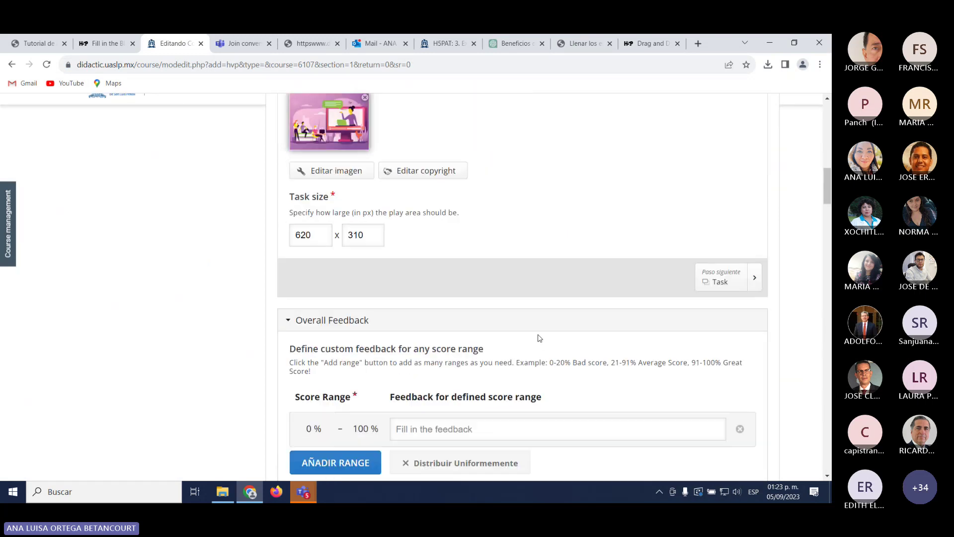
{"action": "scroll", "coordinate": [537, 334], "scroll_direction": "down", "scroll_amount": 1}
{"action": "scroll", "coordinate": [522, 338], "scroll_direction": "up", "scroll_amount": 2}
{"action": "scroll", "coordinate": [522, 338], "scroll_direction": "up", "scroll_amount": 4}
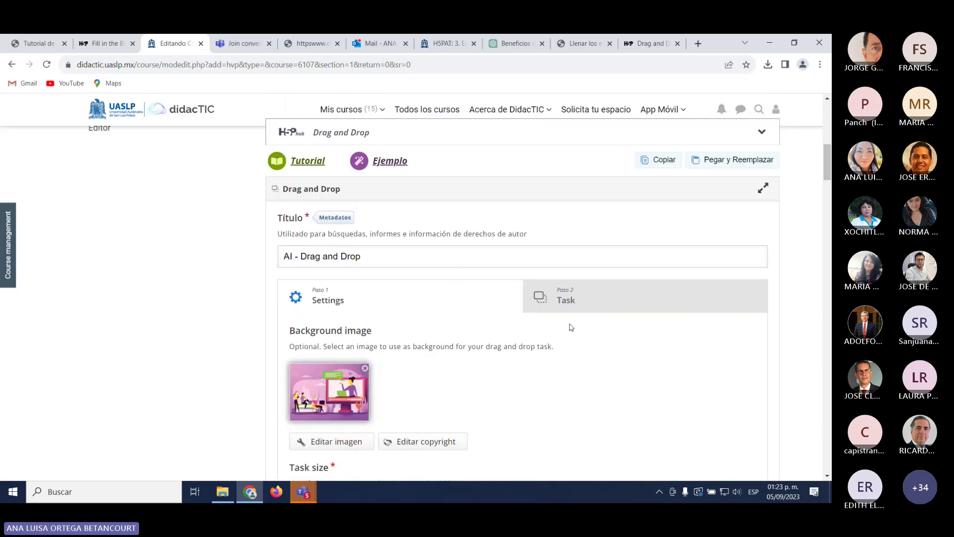
{"action": "left_click", "coordinate": [569, 301]}
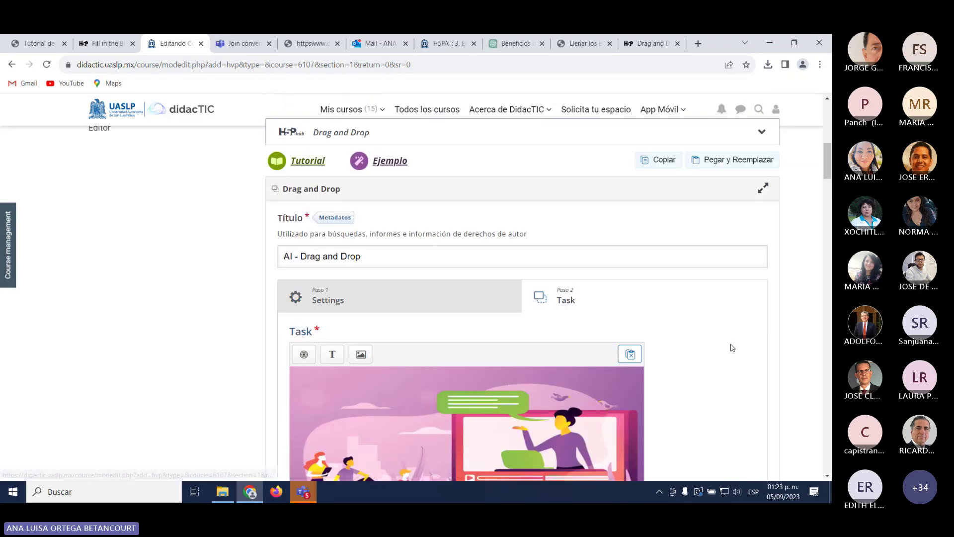
{"action": "scroll", "coordinate": [716, 342], "scroll_direction": "down", "scroll_amount": 3}
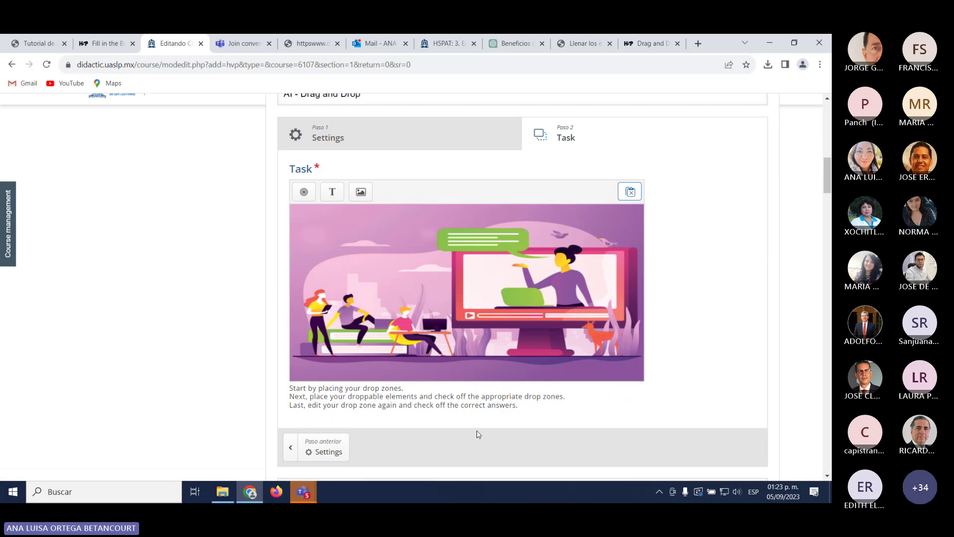
Step: Add a drop zone to the task, limit it to one element and enable Auto-Align
{"action": "left_click", "coordinate": [300, 193]}
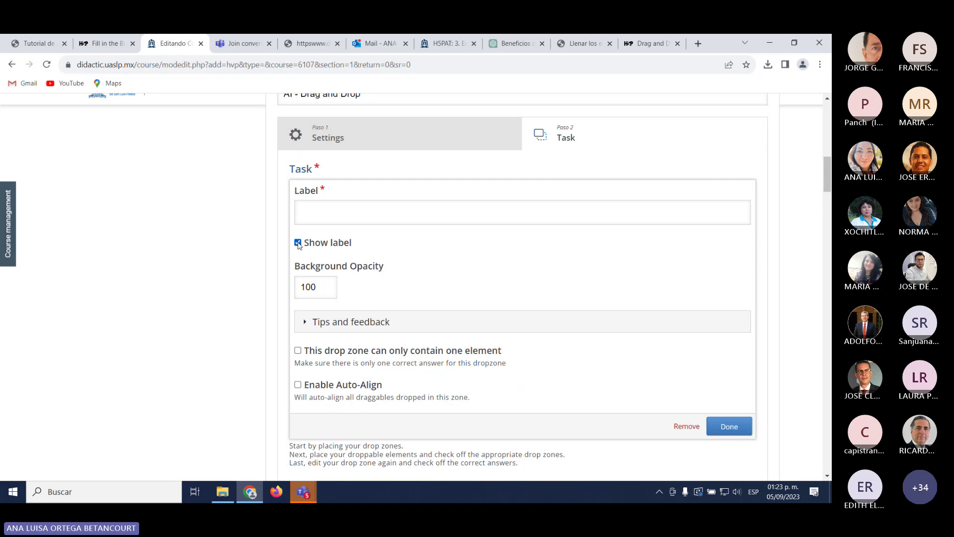
{"action": "scroll", "coordinate": [493, 310], "scroll_direction": "down", "scroll_amount": 3}
{"action": "scroll", "coordinate": [492, 310], "scroll_direction": "up", "scroll_amount": 2}
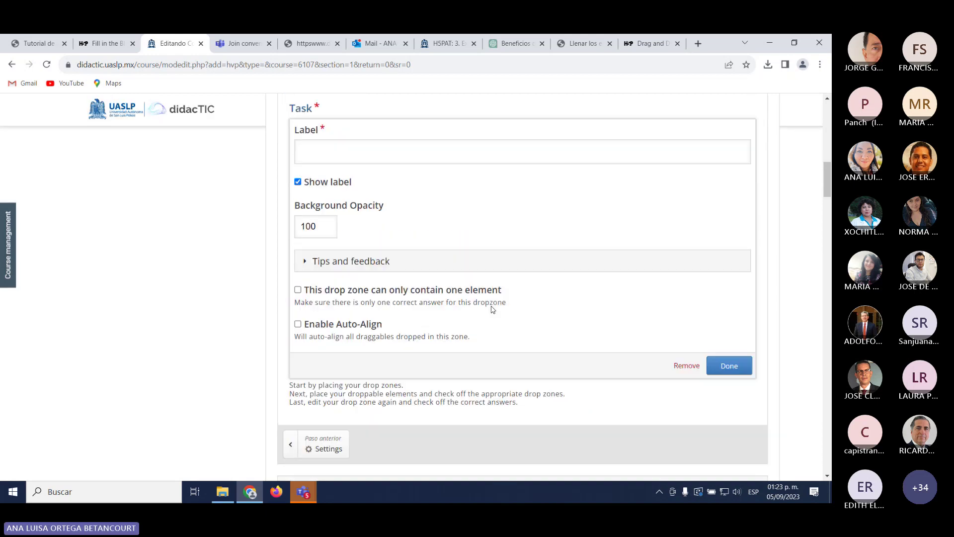
{"action": "scroll", "coordinate": [493, 311], "scroll_direction": "up", "scroll_amount": 1}
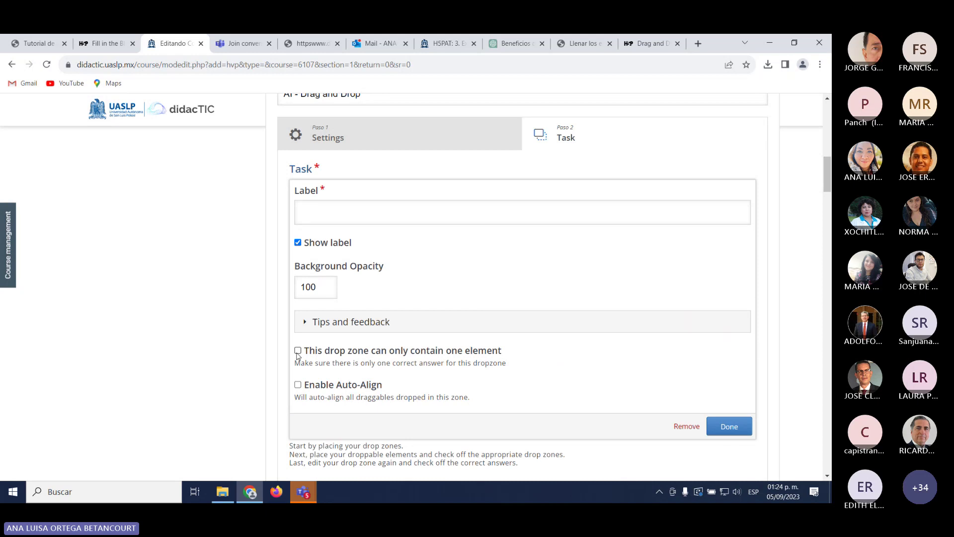
{"action": "key", "text": "ctrl+plus"}
{"action": "key", "text": "ctrl+plus"}
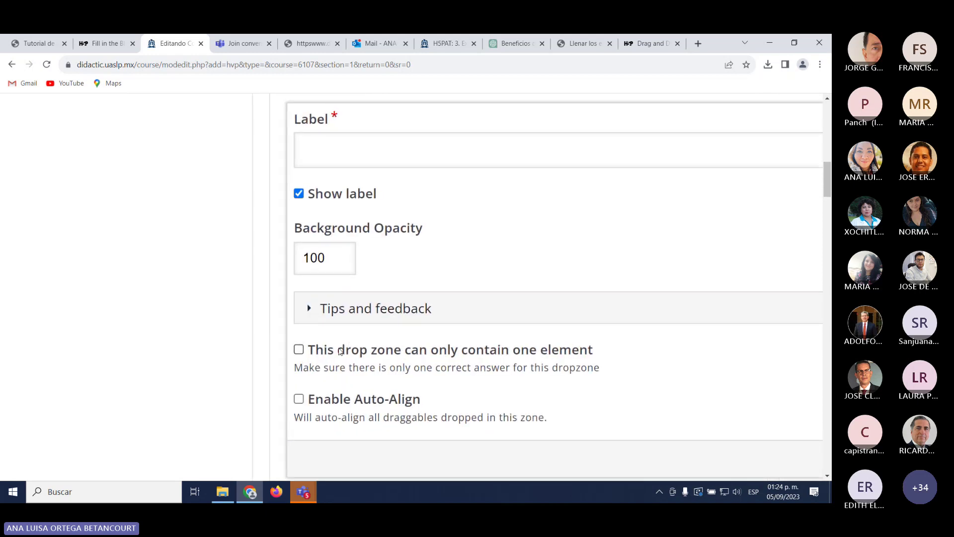
{"action": "left_click", "coordinate": [299, 350]}
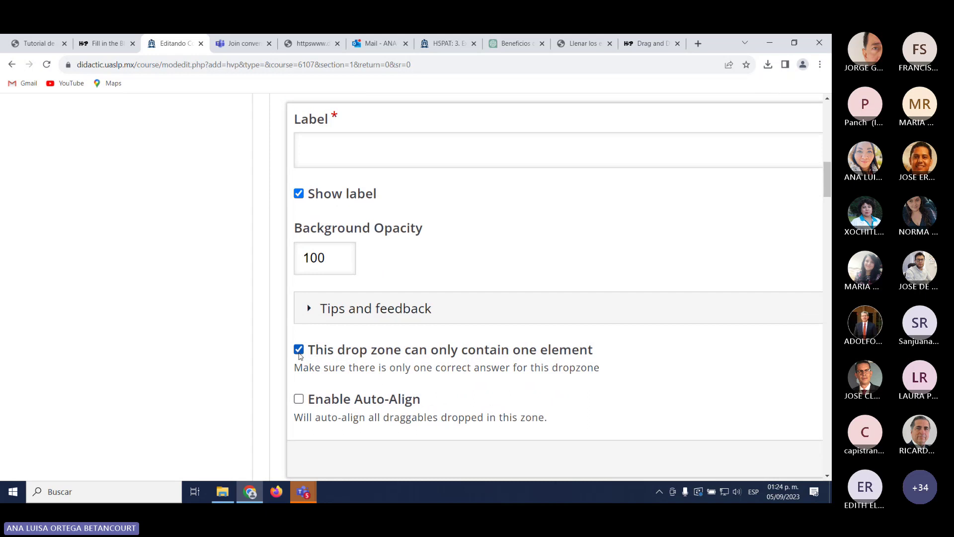
{"action": "left_click", "coordinate": [300, 400]}
Step: Consult the Word document's list of AI benefits and label the drop zone "Personalización del Aprendizaje"
{"action": "scroll", "coordinate": [388, 393], "scroll_direction": "up", "scroll_amount": 2}
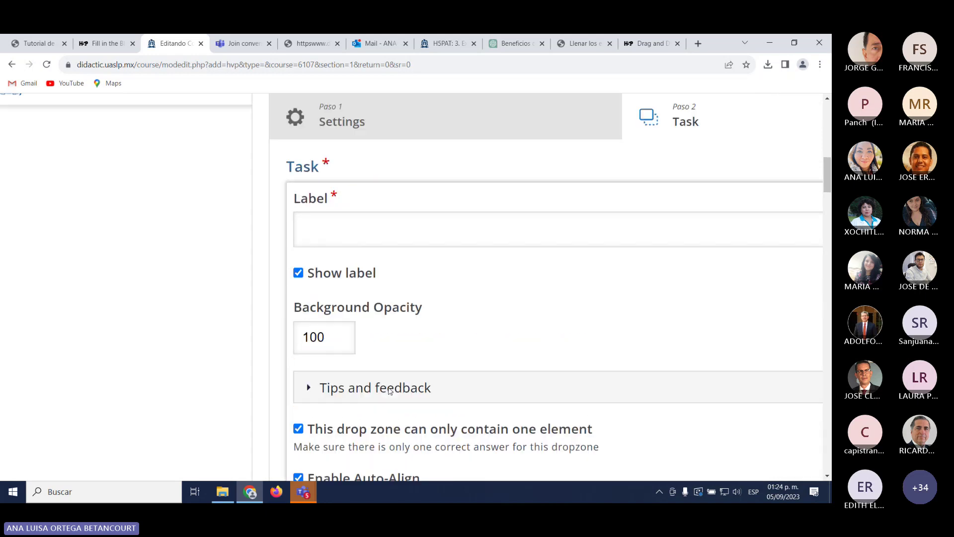
{"action": "scroll", "coordinate": [390, 392], "scroll_direction": "up", "scroll_amount": 1}
{"action": "left_click", "coordinate": [371, 258]}
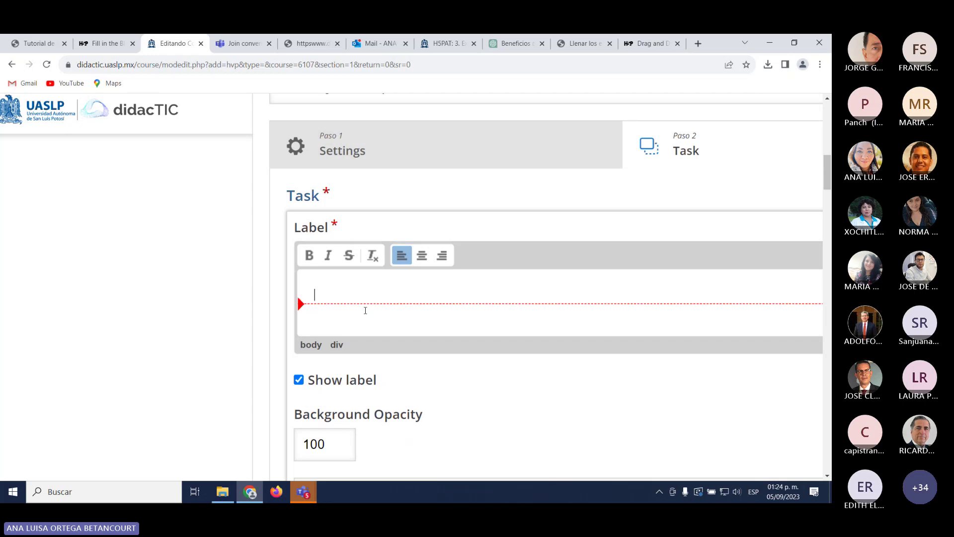
{"action": "left_click", "coordinate": [309, 43]}
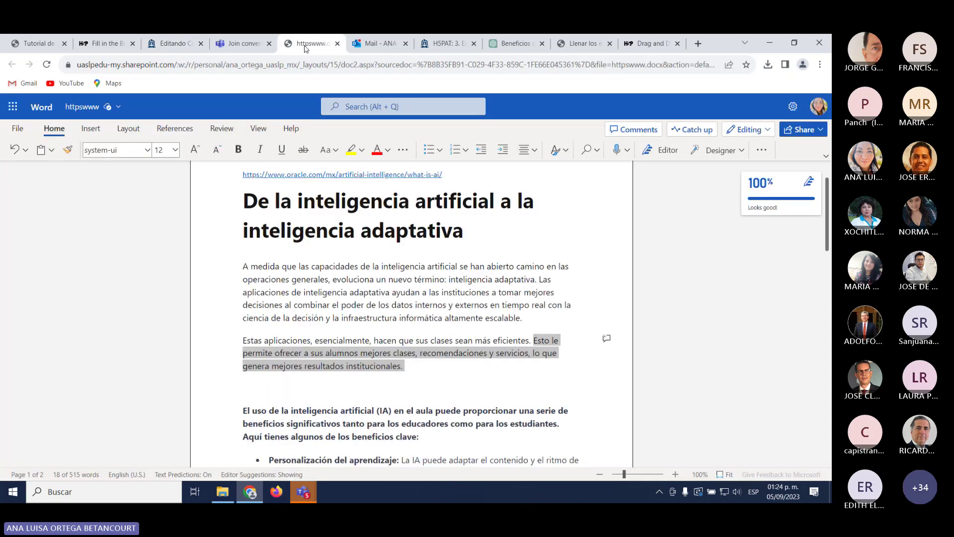
{"action": "scroll", "coordinate": [408, 370], "scroll_direction": "down", "scroll_amount": 3}
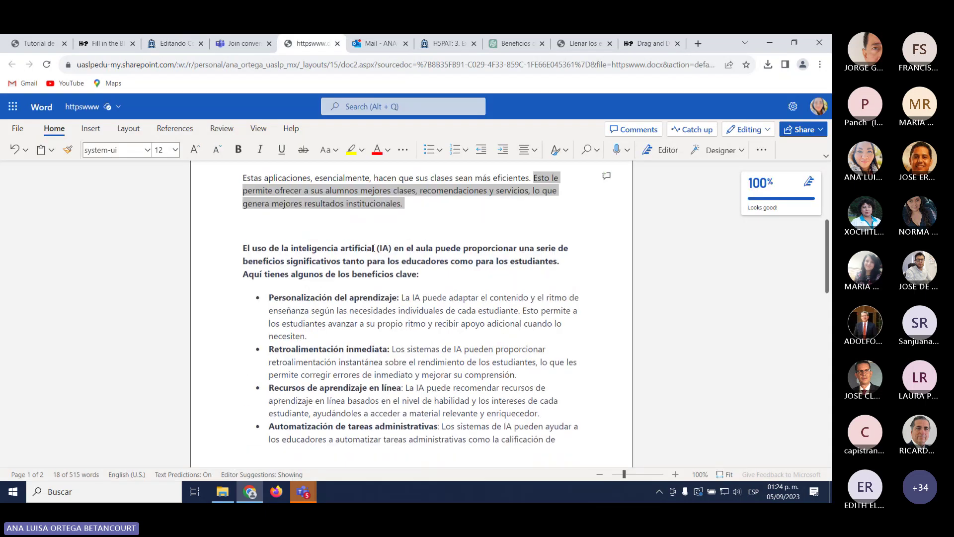
{"action": "left_click", "coordinate": [640, 48]}
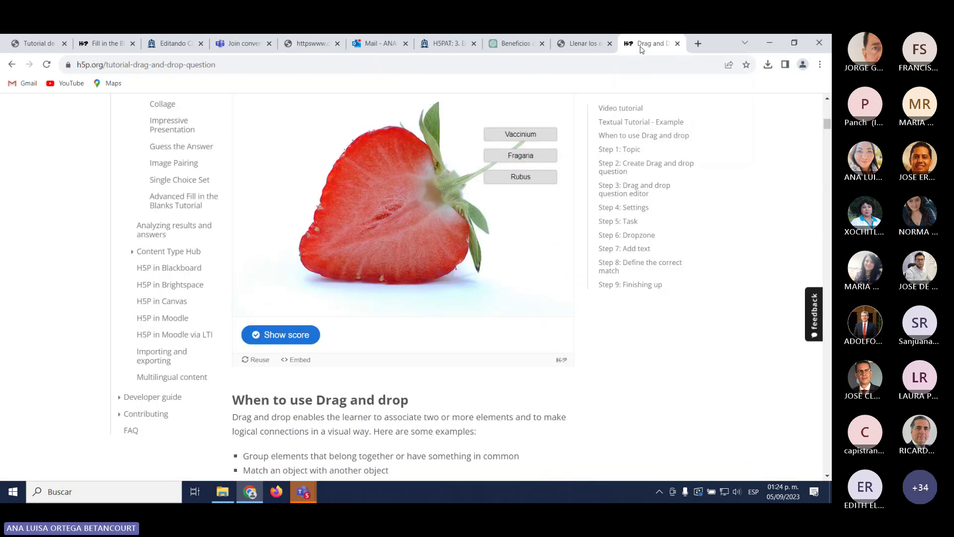
{"action": "left_click", "coordinate": [171, 43]}
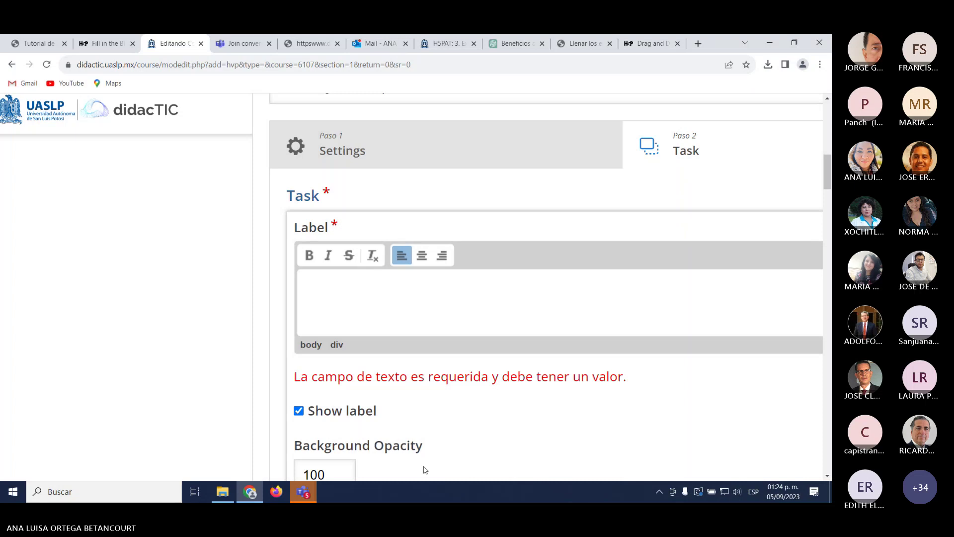
{"action": "key", "text": "Return"}
{"action": "type", "text": "Per"}
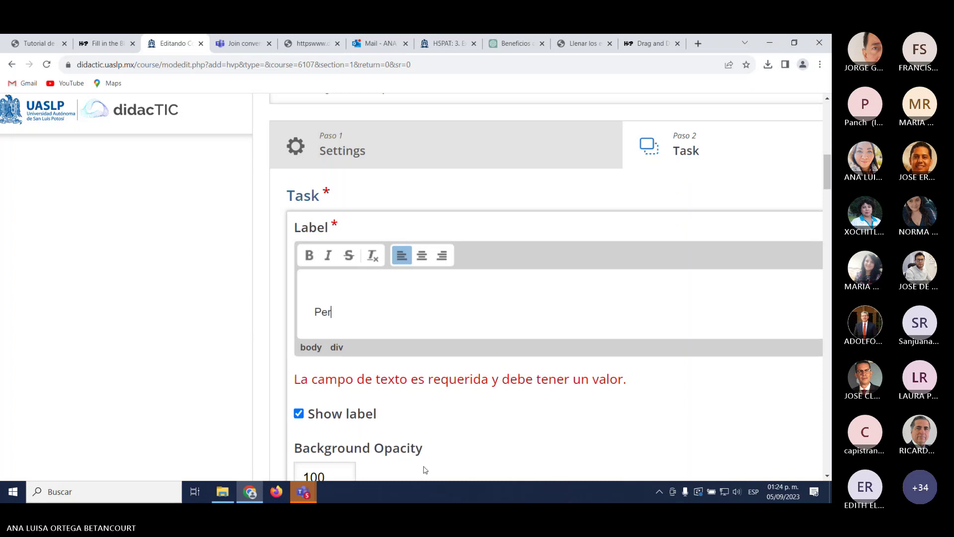
{"action": "type", "text": "sonalización del"}
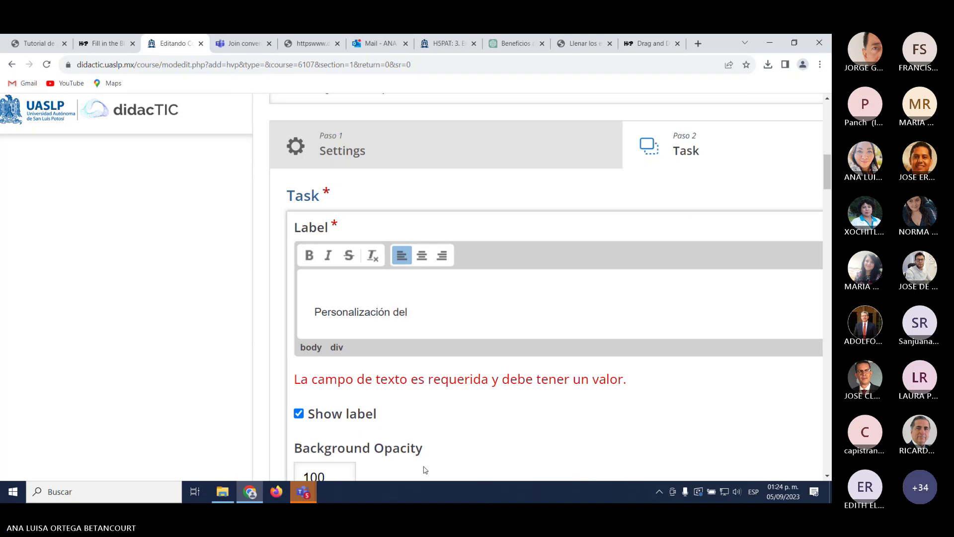
{"action": "type", "text": " Aprendizaje"}
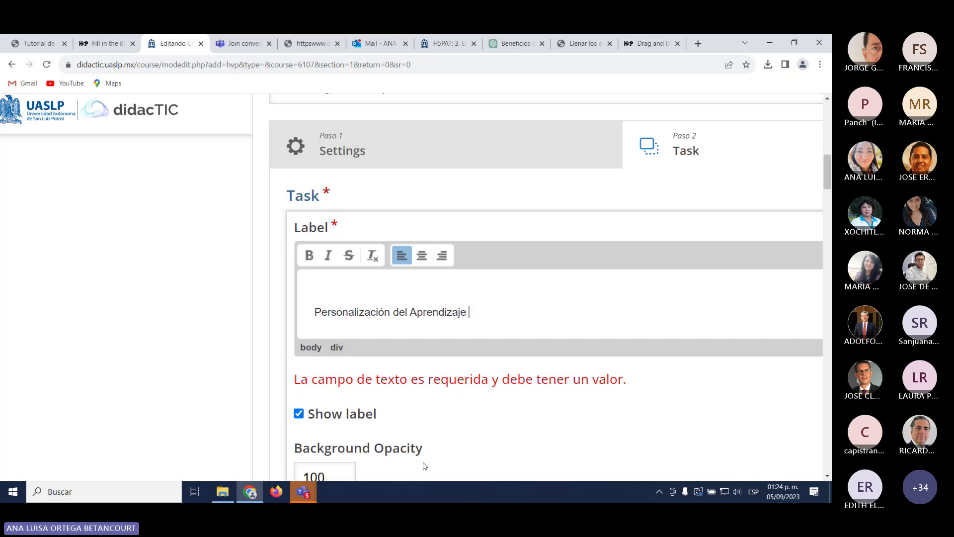
Step: Examine the drop zone's options, the Overall Feedback section and the collapsed settings below it
{"action": "scroll", "coordinate": [425, 466], "scroll_direction": "down", "scroll_amount": 4}
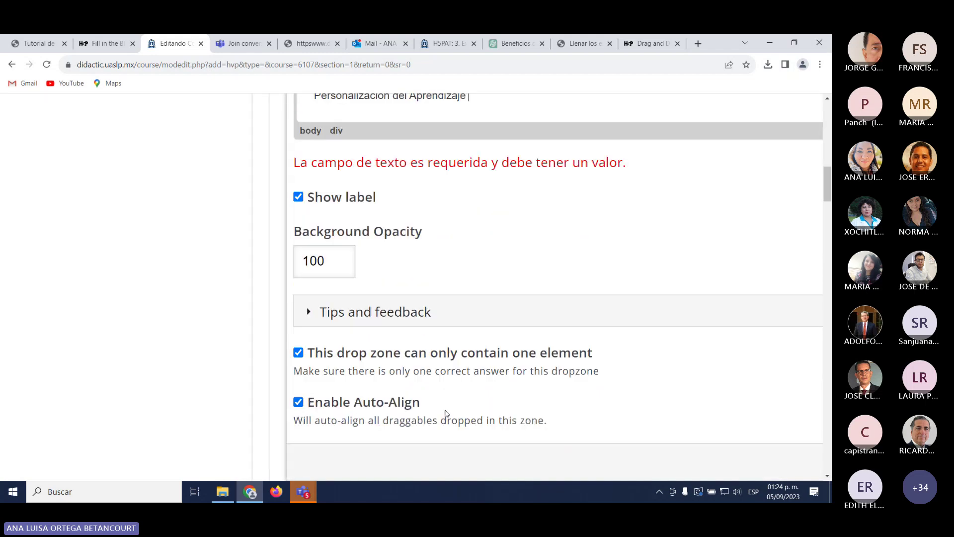
{"action": "scroll", "coordinate": [446, 414], "scroll_direction": "down", "scroll_amount": 6}
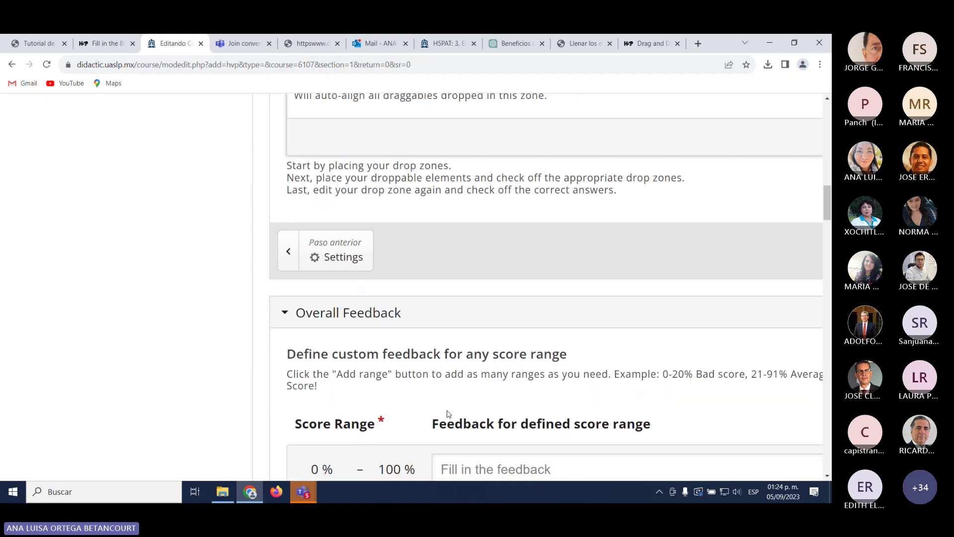
{"action": "scroll", "coordinate": [448, 414], "scroll_direction": "down", "scroll_amount": 3}
{"action": "scroll", "coordinate": [422, 348], "scroll_direction": "down", "scroll_amount": 2}
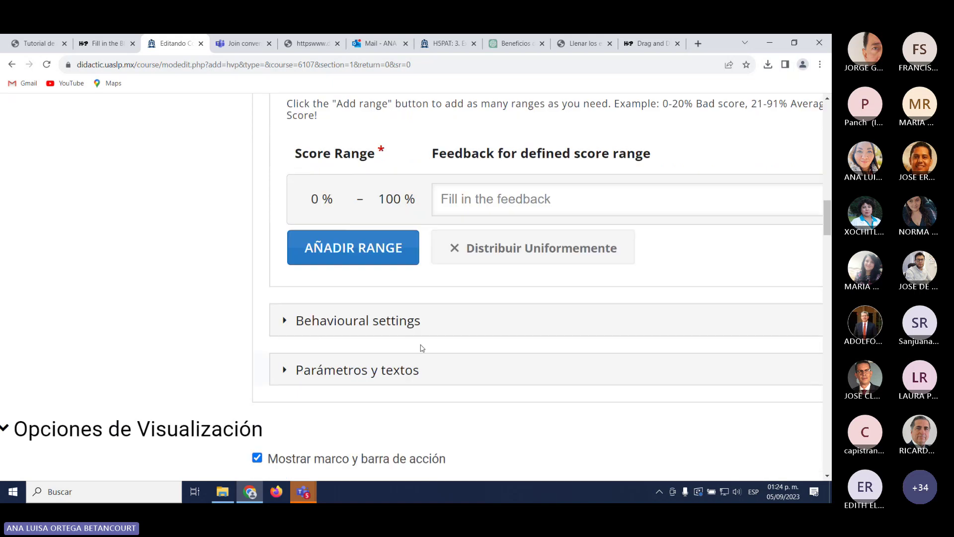
{"action": "scroll", "coordinate": [422, 348], "scroll_direction": "down", "scroll_amount": 1}
{"action": "key", "text": "ctrl+0"}
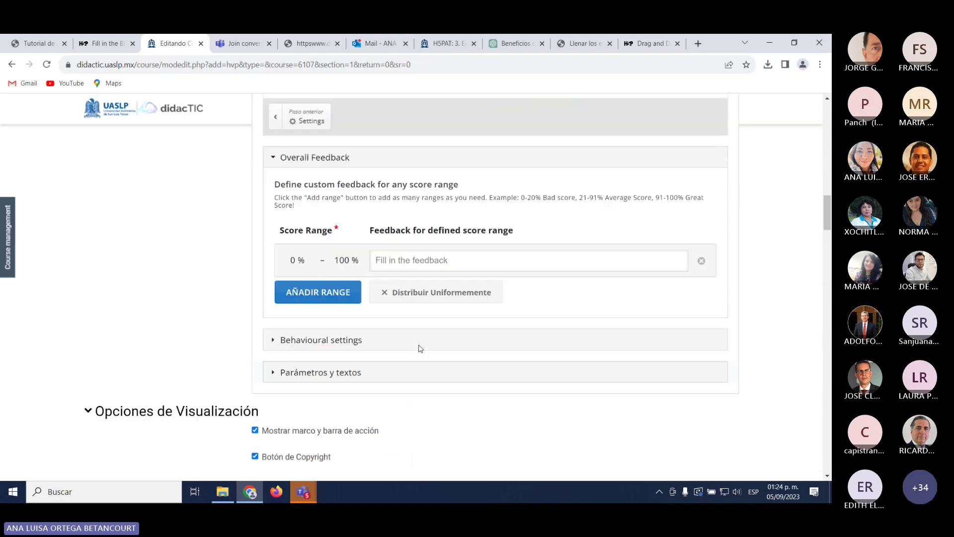
{"action": "scroll", "coordinate": [420, 349], "scroll_direction": "up", "scroll_amount": 10}
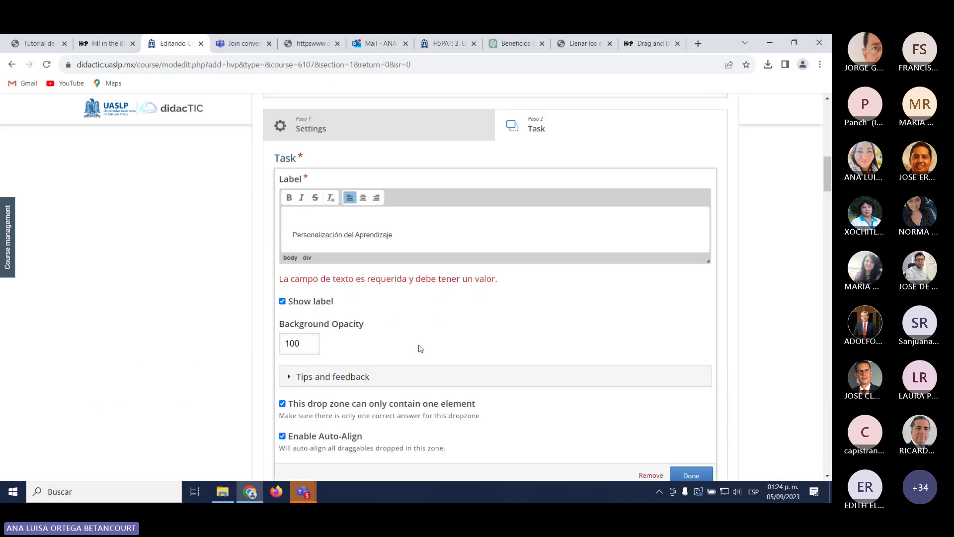
{"action": "scroll", "coordinate": [420, 345], "scroll_direction": "up", "scroll_amount": 1}
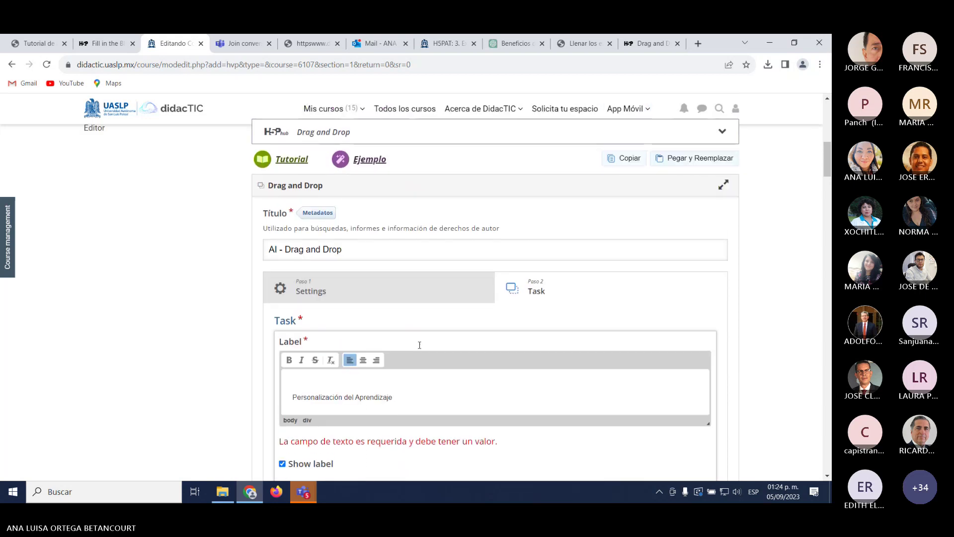
{"action": "scroll", "coordinate": [418, 348], "scroll_direction": "down", "scroll_amount": 7}
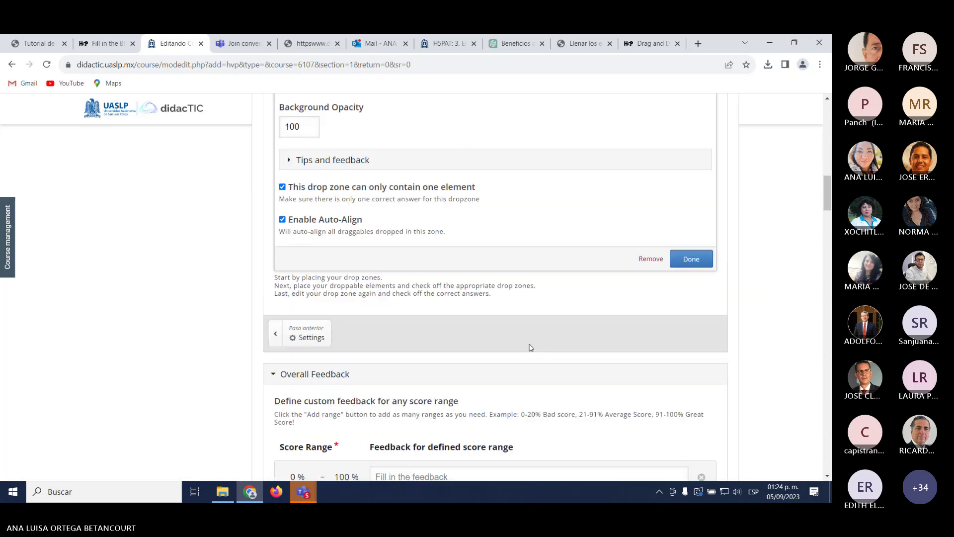
{"action": "scroll", "coordinate": [698, 258], "scroll_direction": "down", "scroll_amount": 1}
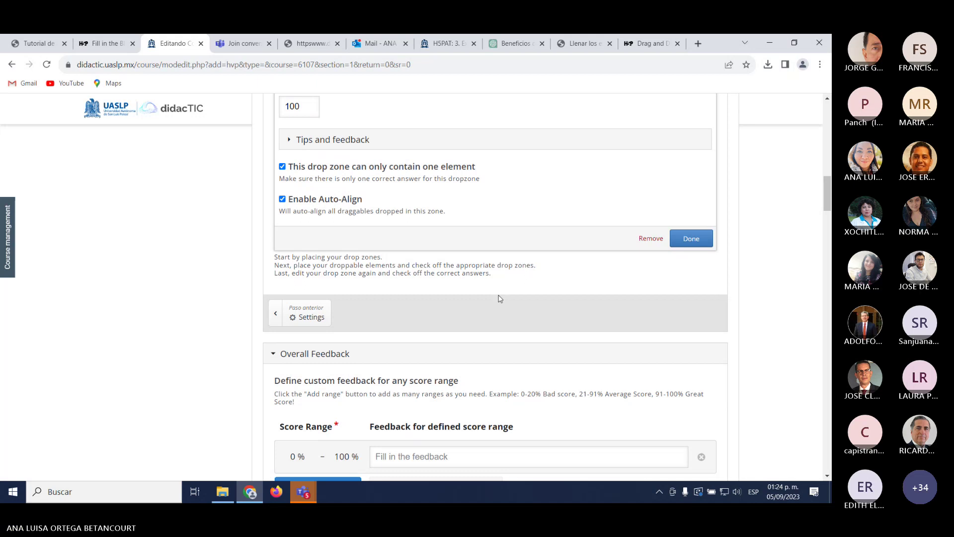
{"action": "scroll", "coordinate": [498, 300], "scroll_direction": "up", "scroll_amount": 3}
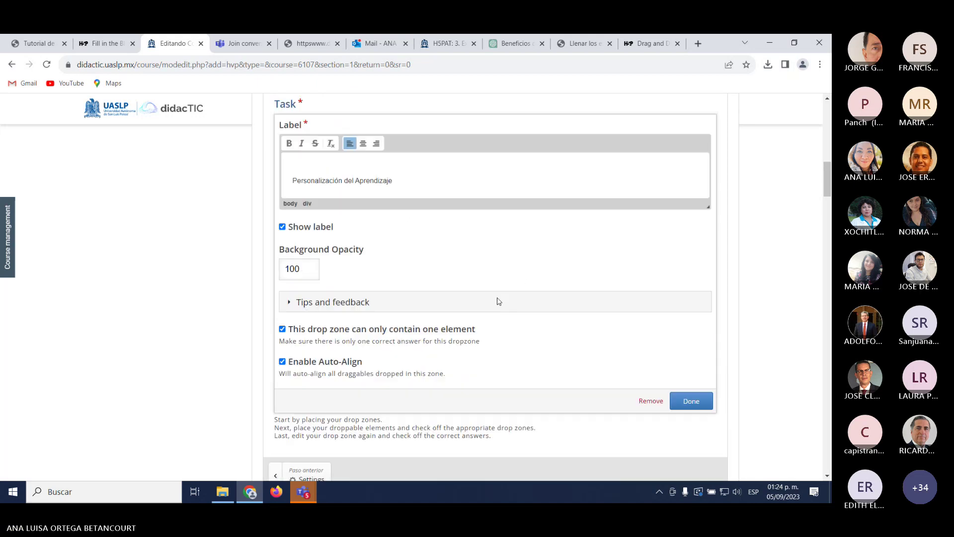
Step: Save the drop zone's settings and widen it on the background image until its full label fits
{"action": "left_click", "coordinate": [692, 401]}
{"action": "scroll", "coordinate": [441, 318], "scroll_direction": "down", "scroll_amount": 1}
{"action": "scroll", "coordinate": [440, 326], "scroll_direction": "up", "scroll_amount": 2}
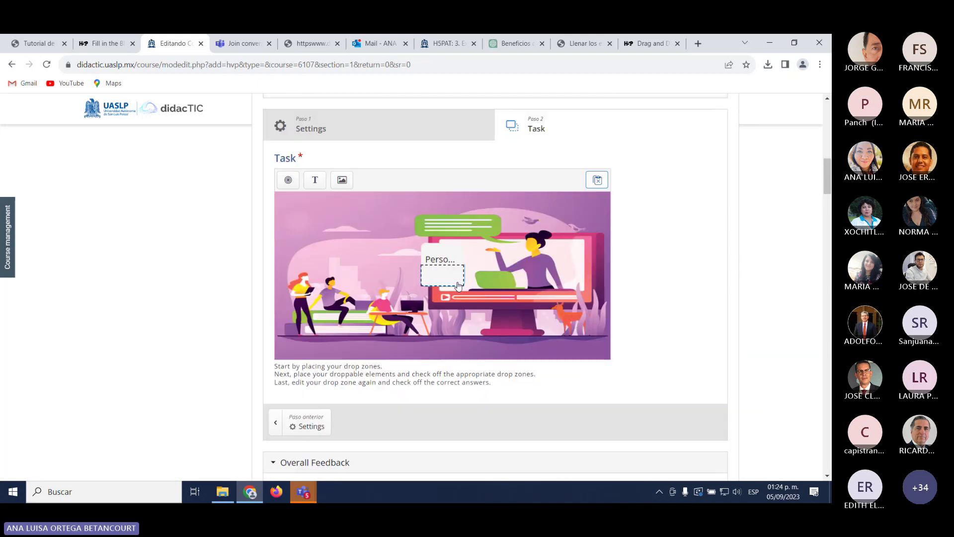
{"action": "left_click", "coordinate": [458, 286]}
{"action": "left_click_drag", "start_coordinate": [465, 276], "coordinate": [588, 277]}
{"action": "left_click", "coordinate": [515, 300]}
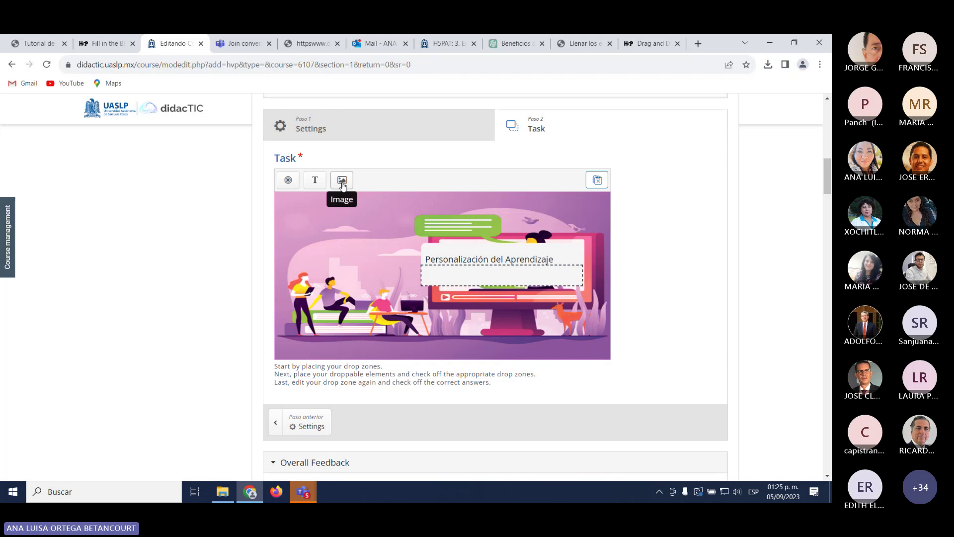
Step: Remove the background image from the activity's Settings step
{"action": "scroll", "coordinate": [360, 243], "scroll_direction": "up", "scroll_amount": 3}
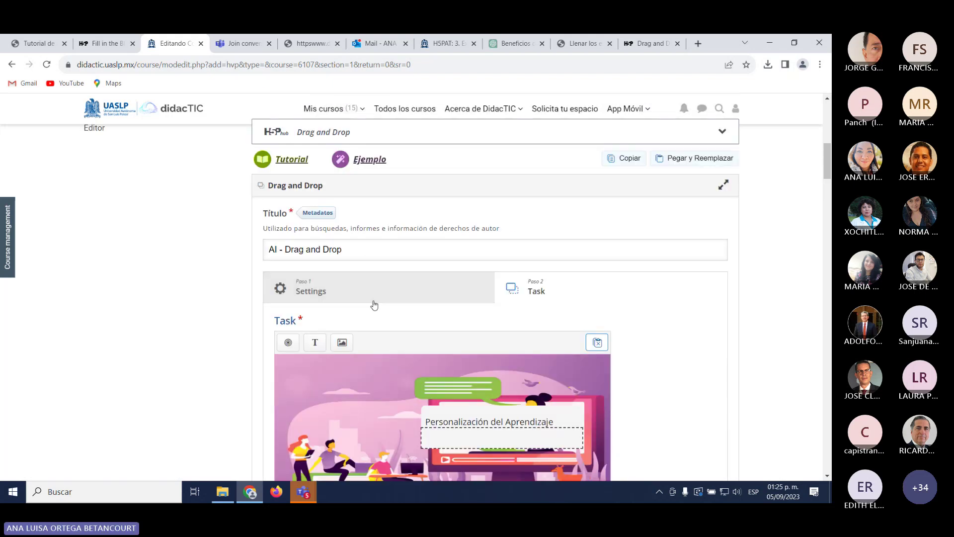
{"action": "left_click", "coordinate": [378, 297]}
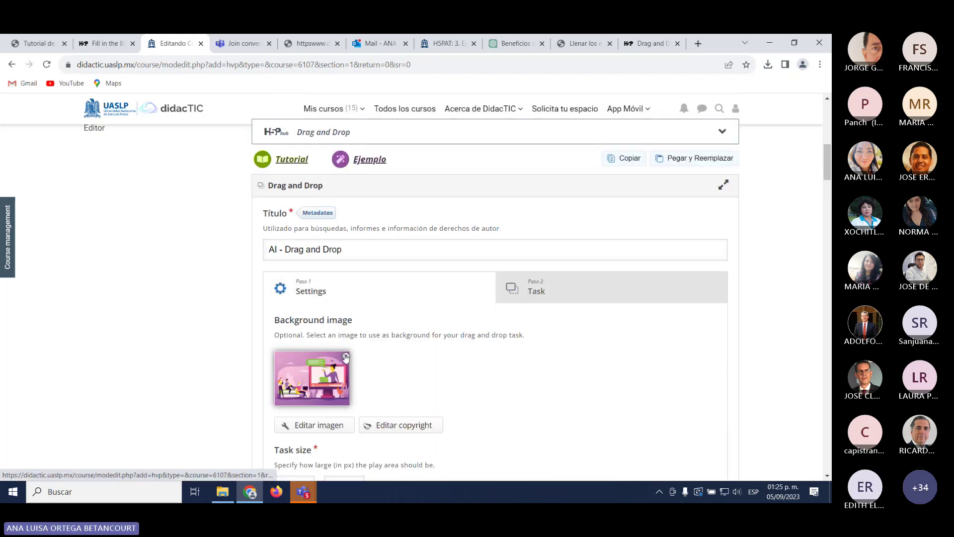
{"action": "left_click", "coordinate": [345, 358]}
{"action": "left_click", "coordinate": [566, 436]}
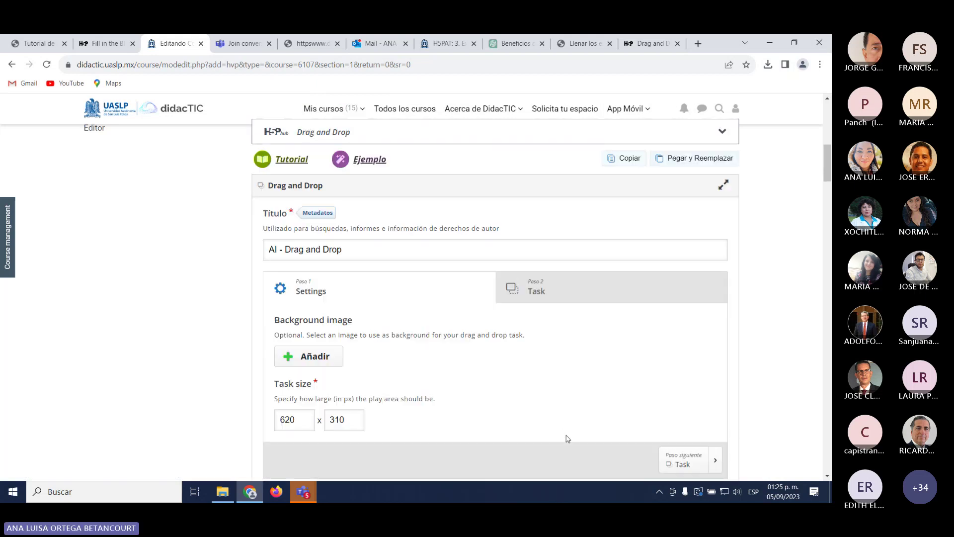
Step: Return to the Task step and move the drop zone to the upper-right corner of the task area
{"action": "left_click", "coordinate": [558, 284]}
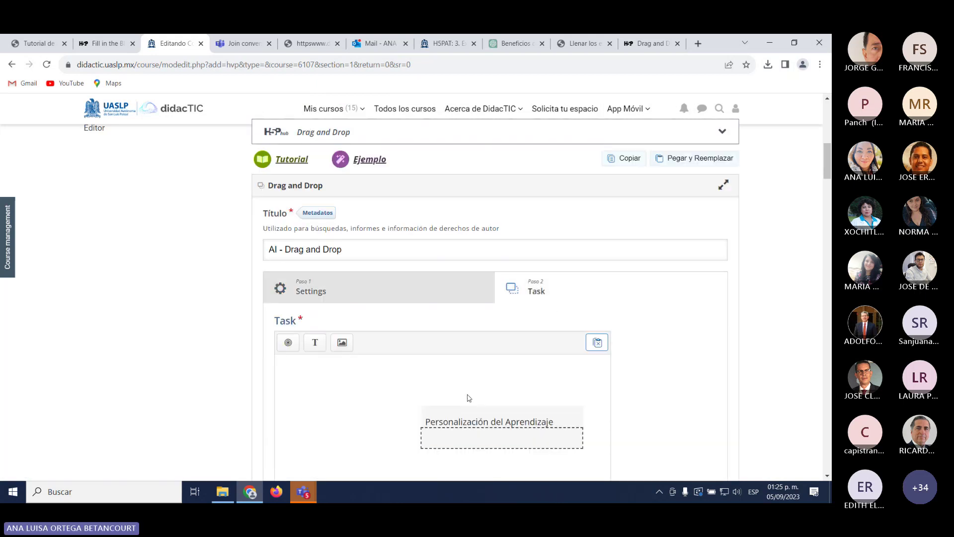
{"action": "scroll", "coordinate": [469, 397], "scroll_direction": "down", "scroll_amount": 1}
{"action": "scroll", "coordinate": [468, 394], "scroll_direction": "down", "scroll_amount": 2}
{"action": "left_click", "coordinate": [473, 330]}
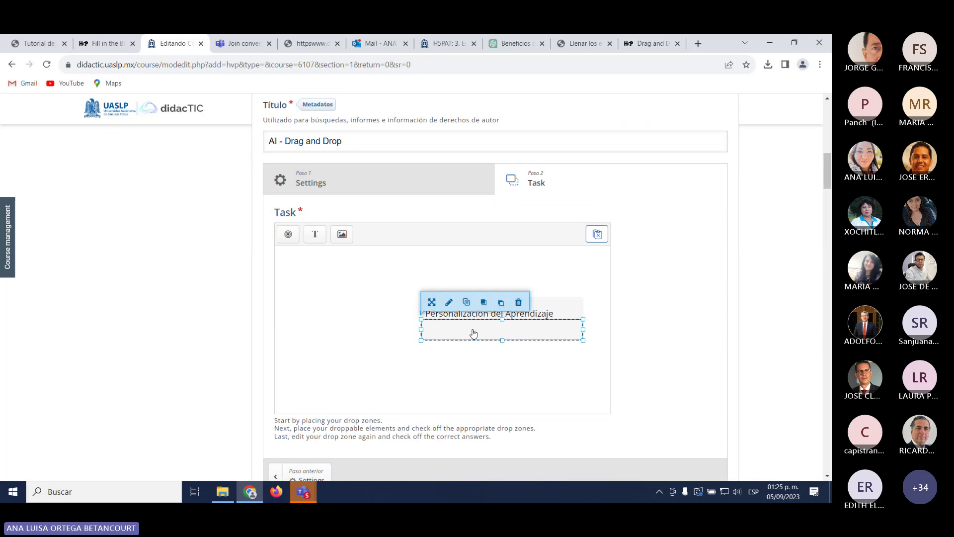
{"action": "left_click_drag", "start_coordinate": [497, 326], "coordinate": [521, 269]}
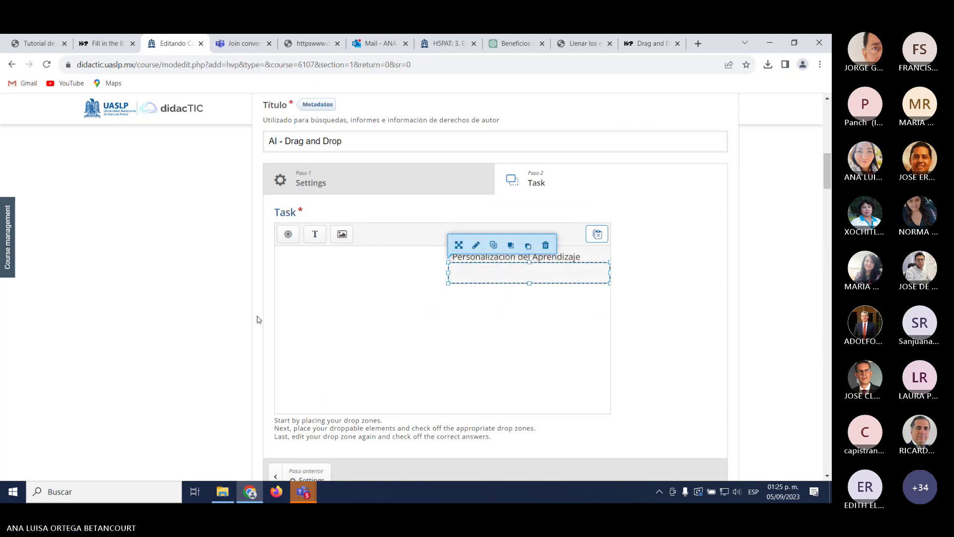
Step: Insert an image element in the task and try to load the file "download" from the Descargas folder
{"action": "left_click", "coordinate": [342, 235]}
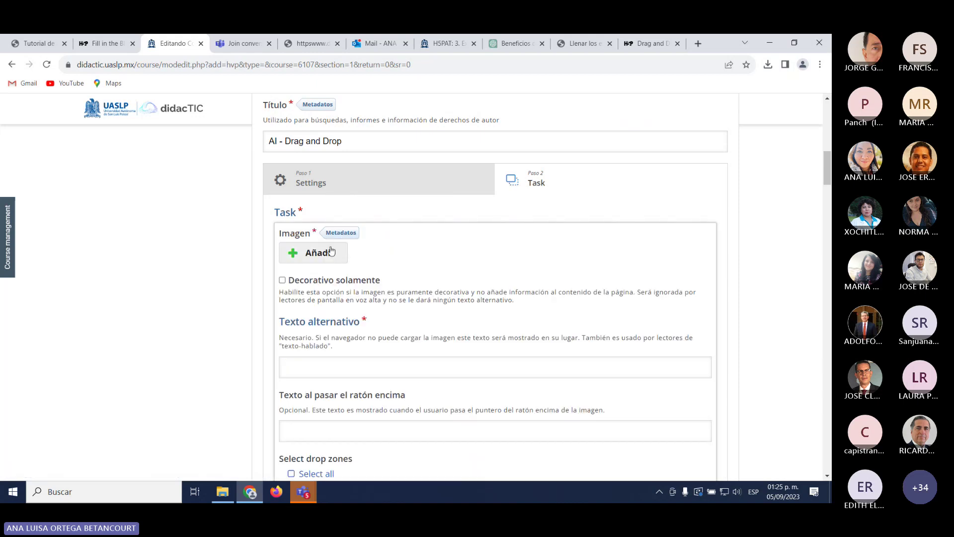
{"action": "left_click", "coordinate": [328, 252]}
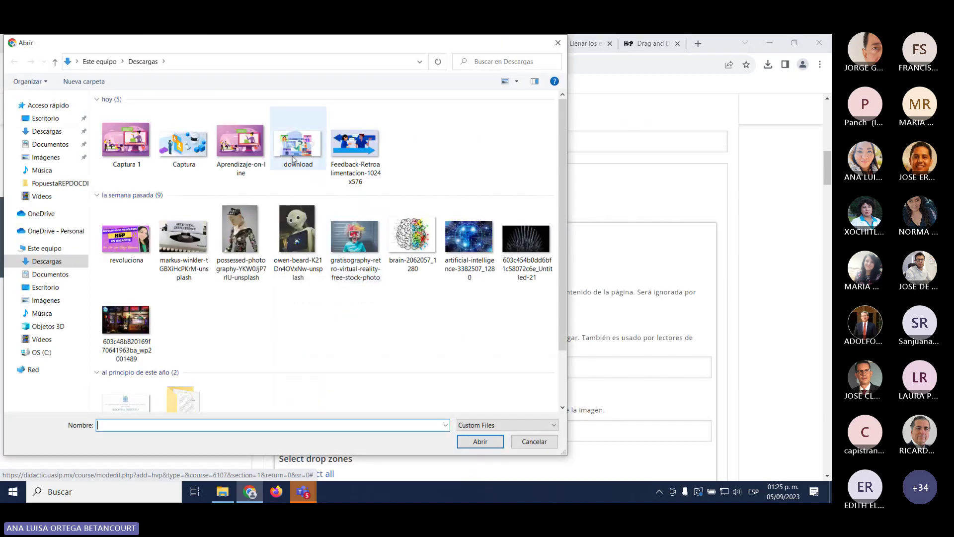
{"action": "left_click", "coordinate": [292, 156]}
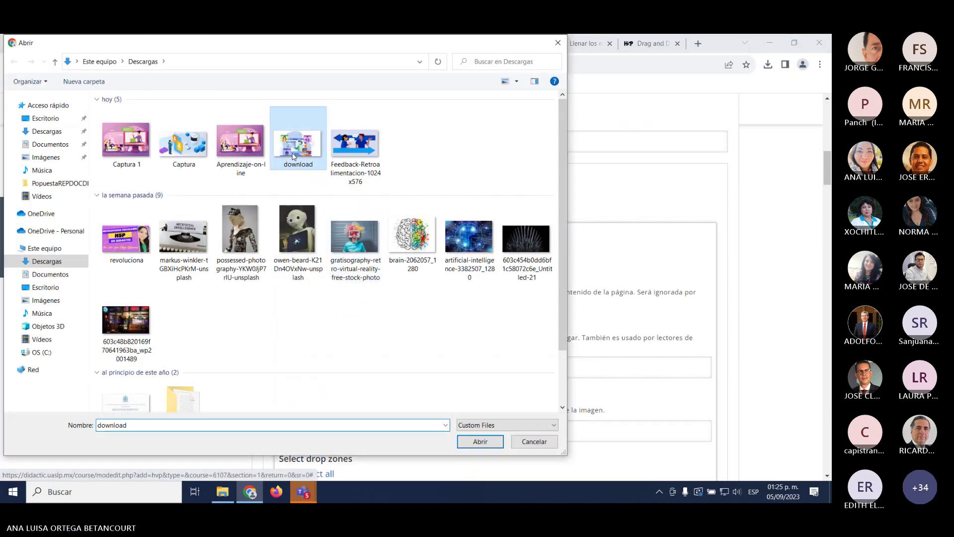
{"action": "left_click", "coordinate": [479, 441]}
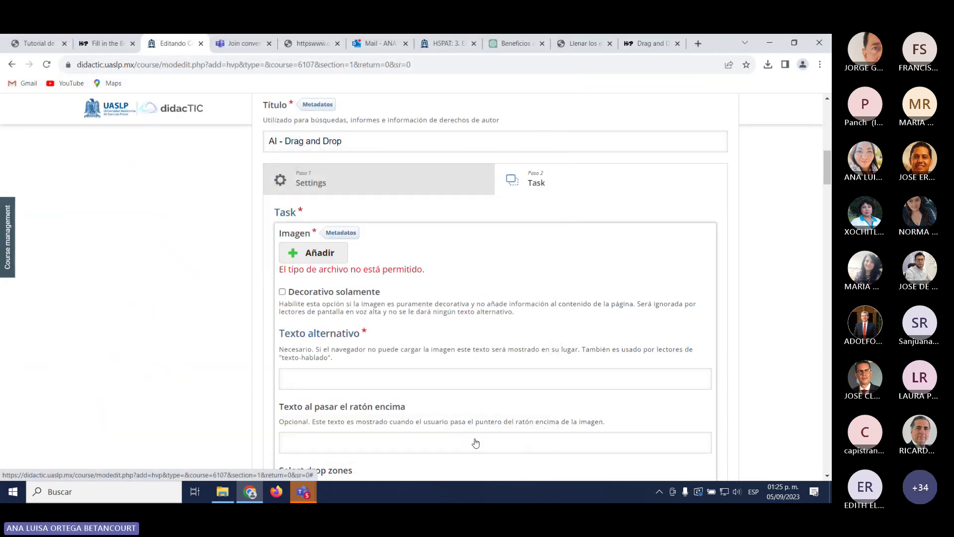
Step: Load the picture "Captura 1" from the Descargas folder into the image element
{"action": "left_click", "coordinate": [341, 259]}
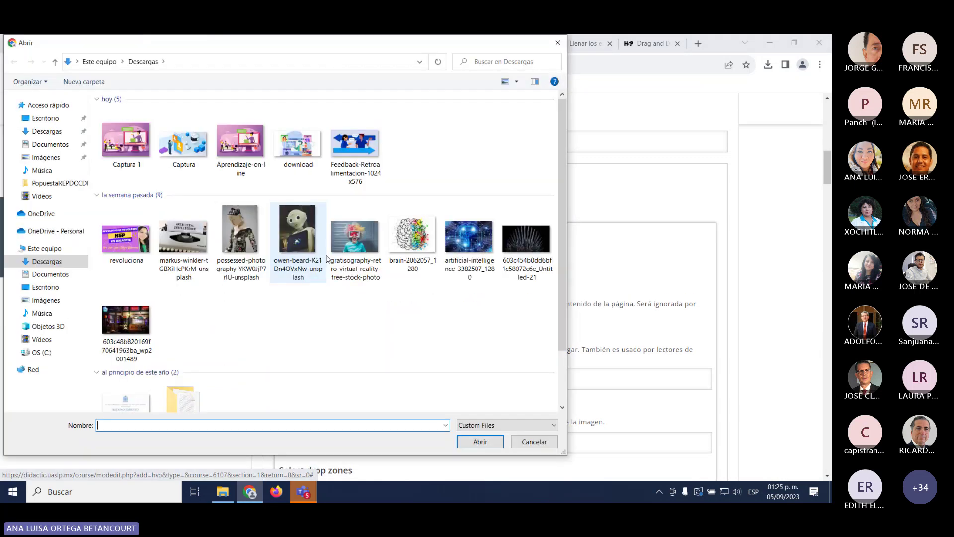
{"action": "left_click", "coordinate": [123, 147]}
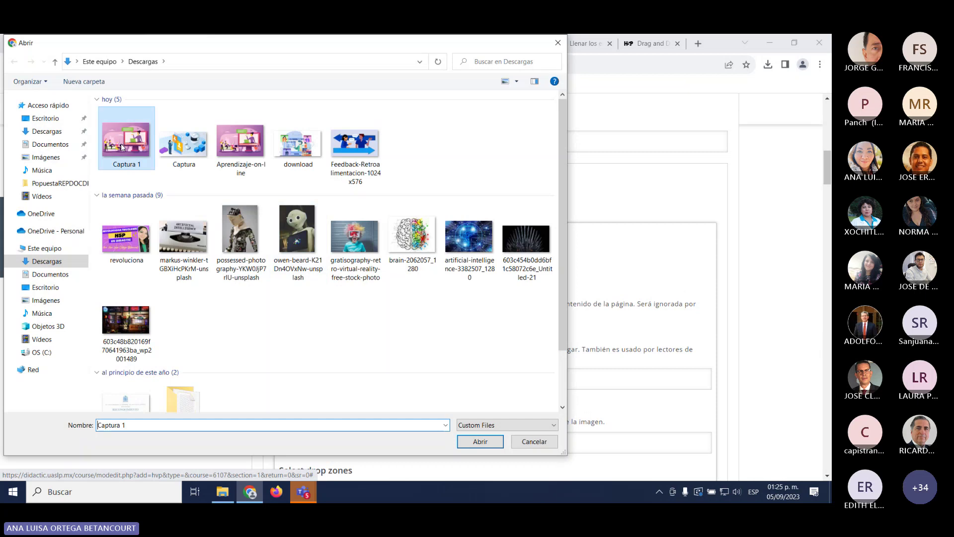
{"action": "left_click", "coordinate": [480, 441]}
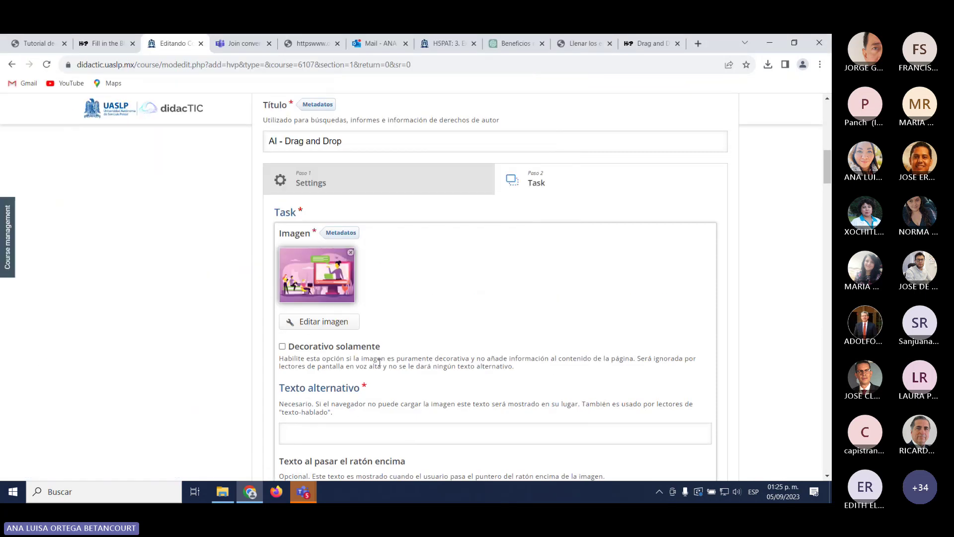
Step: Mark the image as decorative only, assign it to the "Personalización del Aprendizaje" drop zone, and save the element
{"action": "left_click", "coordinate": [283, 347]}
{"action": "scroll", "coordinate": [505, 432], "scroll_direction": "down", "scroll_amount": 2}
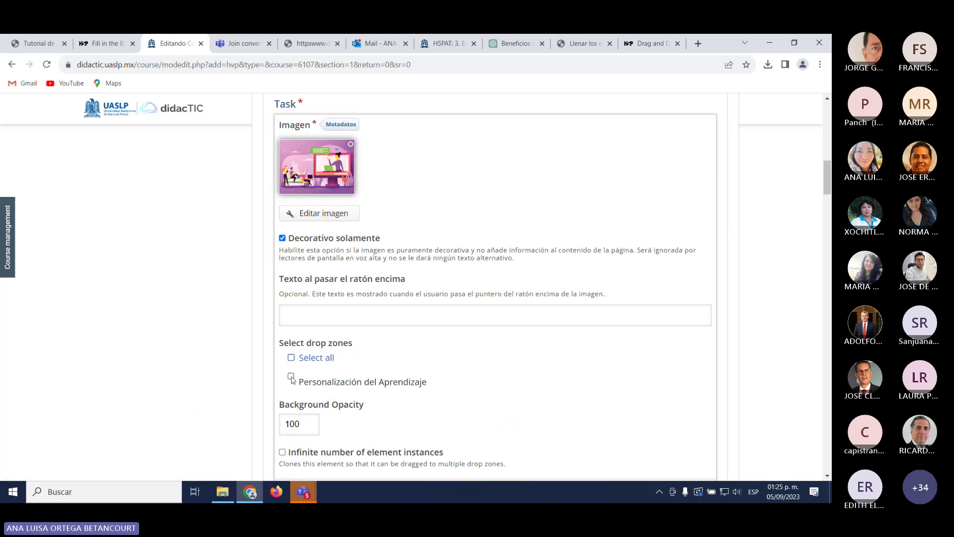
{"action": "left_click", "coordinate": [291, 377]}
{"action": "scroll", "coordinate": [489, 413], "scroll_direction": "down", "scroll_amount": 3}
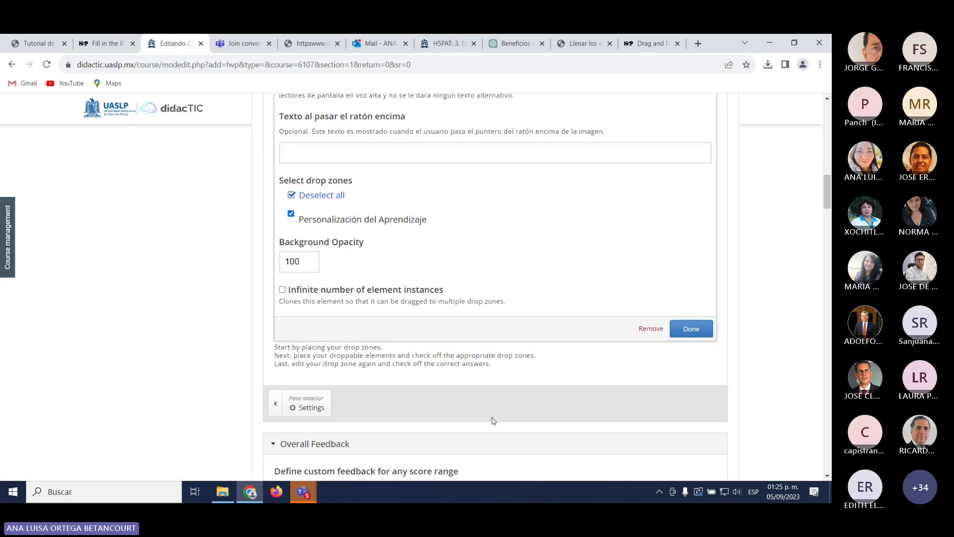
{"action": "left_click", "coordinate": [702, 329]}
{"action": "scroll", "coordinate": [562, 348], "scroll_direction": "up", "scroll_amount": 4}
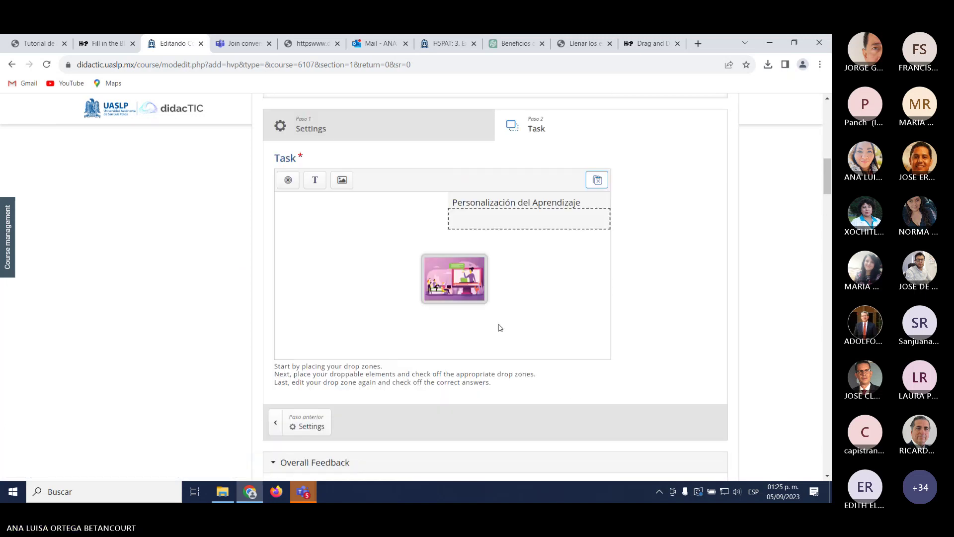
Step: Enlarge the image and the "Personalización del Aprendizaje" drop zone, and place the image over the zone in the task area's upper-left corner
{"action": "left_click_drag", "start_coordinate": [460, 290], "coordinate": [430, 305]}
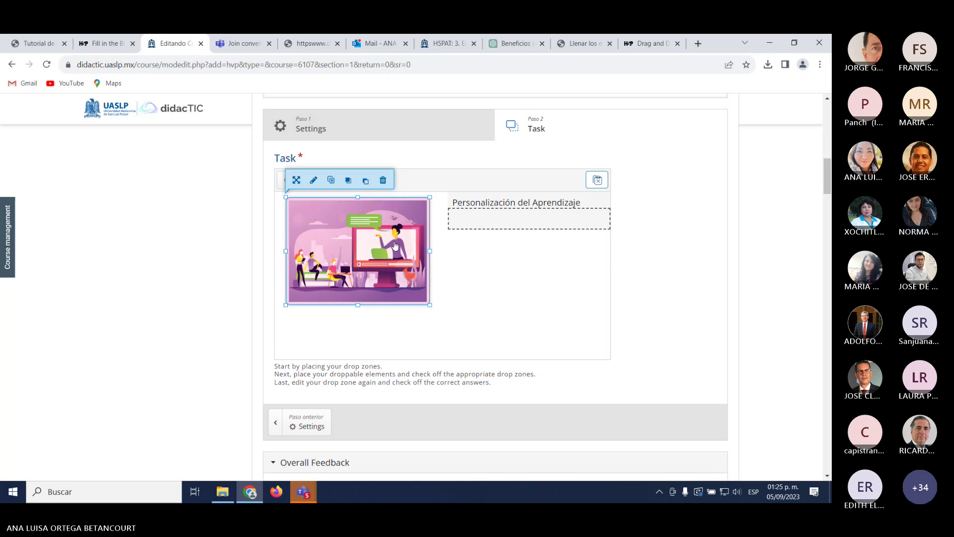
{"action": "left_click", "coordinate": [546, 226]}
{"action": "left_click_drag", "start_coordinate": [411, 224], "coordinate": [356, 310]}
{"action": "left_click_drag", "start_coordinate": [445, 278], "coordinate": [367, 311]}
{"action": "left_click_drag", "start_coordinate": [501, 228], "coordinate": [476, 247]}
{"action": "left_click_drag", "start_coordinate": [414, 290], "coordinate": [332, 267]}
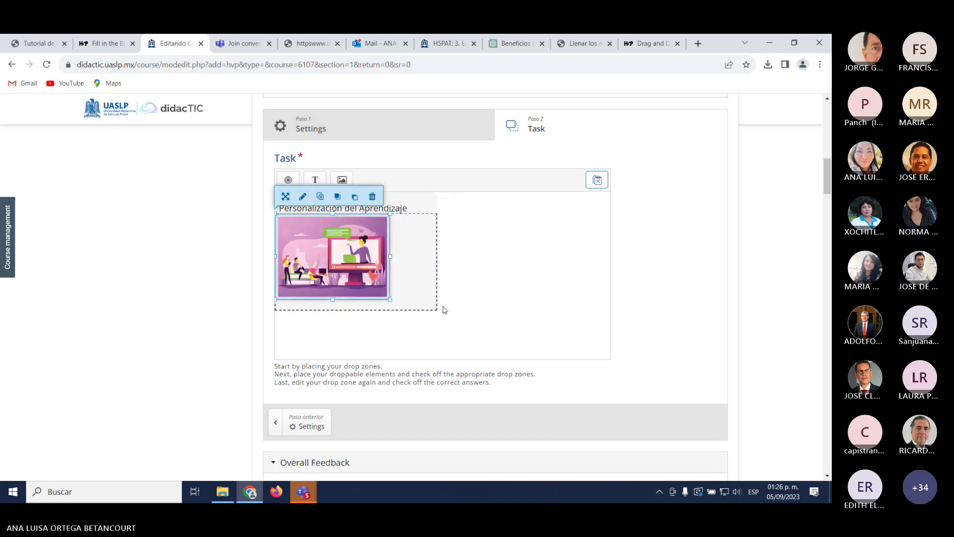
Step: Widen the image slightly and shrink the drop zone around it until their edges match
{"action": "left_click", "coordinate": [434, 307]}
{"action": "left_click", "coordinate": [374, 276]}
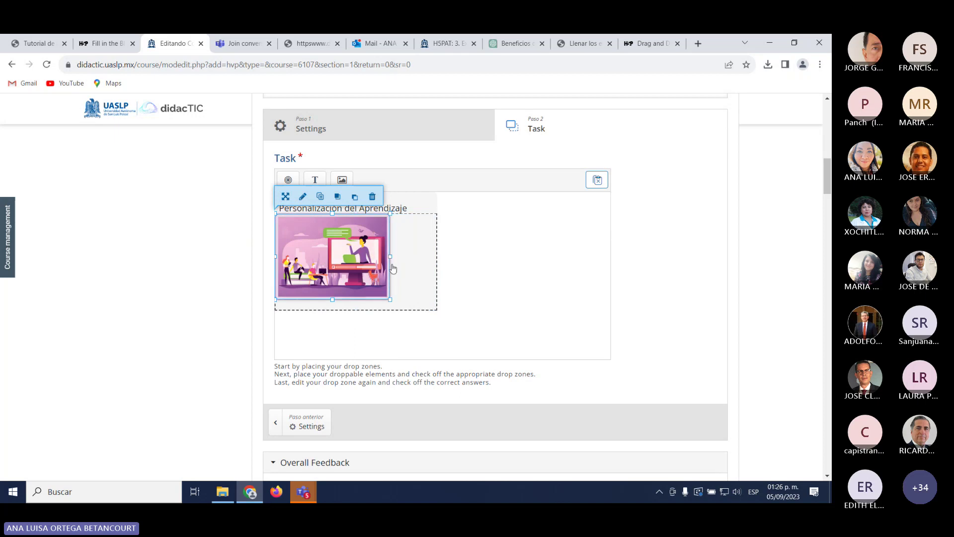
{"action": "left_click_drag", "start_coordinate": [390, 256], "coordinate": [414, 258]}
{"action": "left_click", "coordinate": [436, 268]}
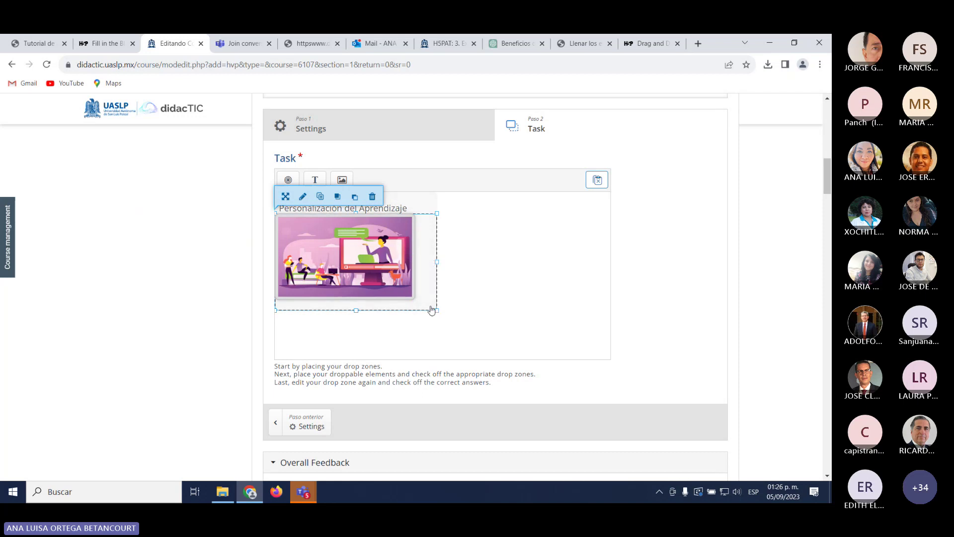
{"action": "left_click_drag", "start_coordinate": [432, 309], "coordinate": [412, 298]}
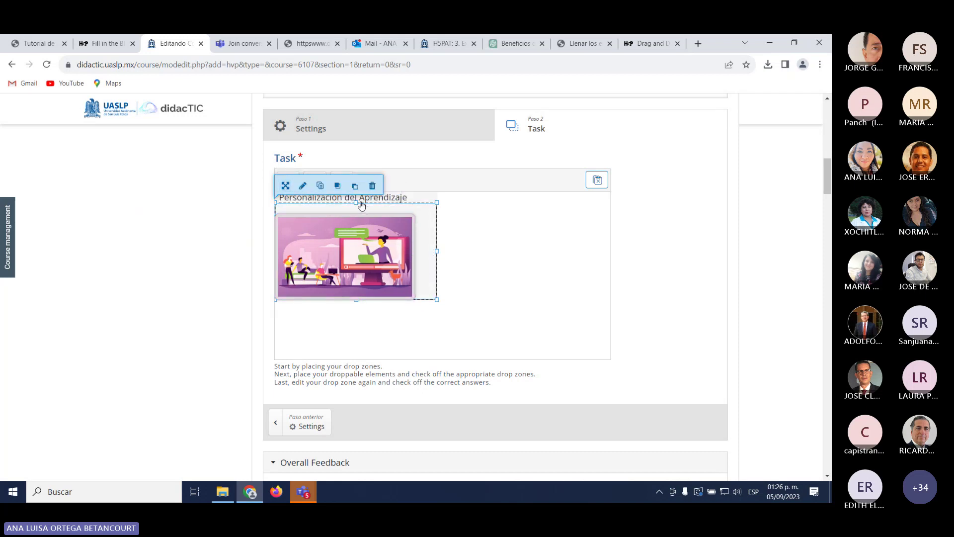
{"action": "left_click_drag", "start_coordinate": [356, 202], "coordinate": [353, 215]}
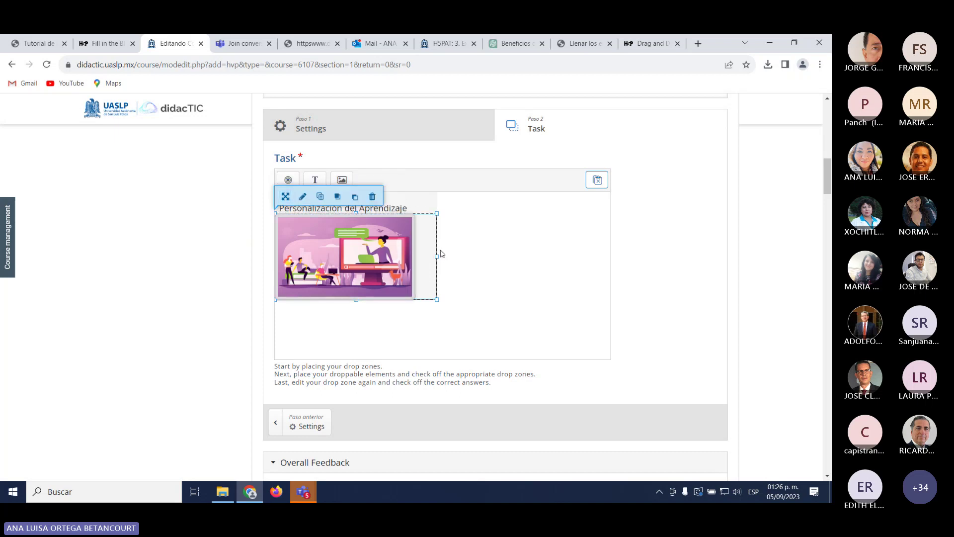
{"action": "left_click_drag", "start_coordinate": [437, 257], "coordinate": [411, 264]}
{"action": "left_click", "coordinate": [506, 266]}
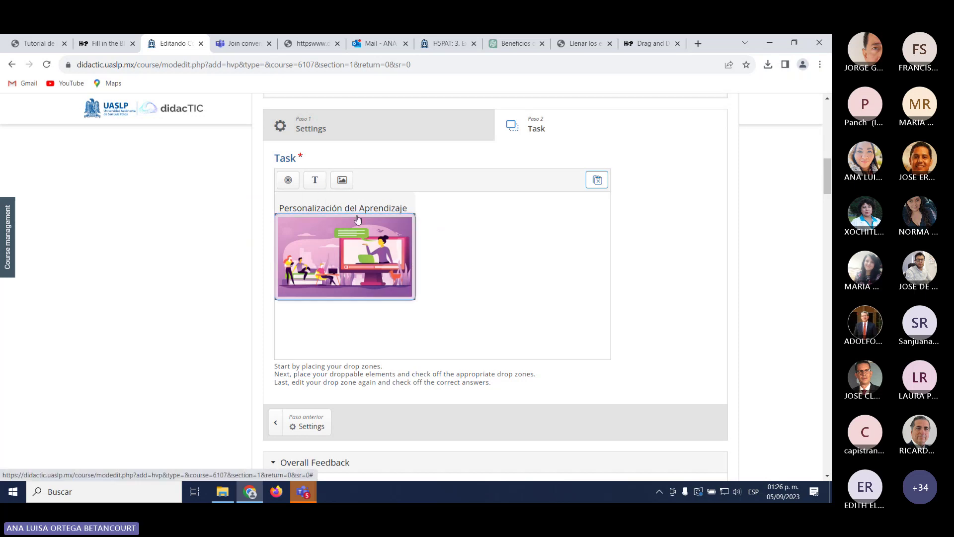
Step: Add a second drop zone to the task and copy "Retroalimentación inmediata" for its label from the Word document "httpswww"
{"action": "left_click", "coordinate": [291, 181]}
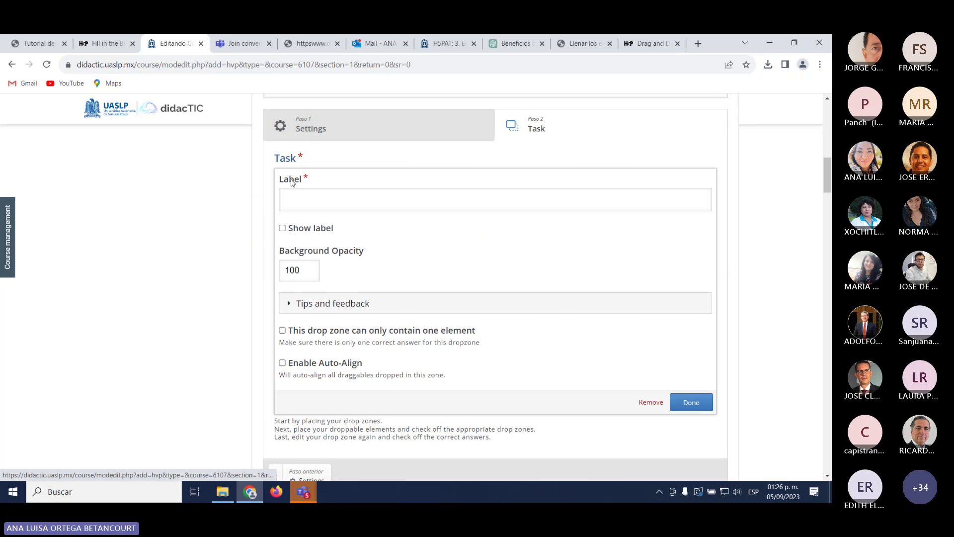
{"action": "left_click", "coordinate": [347, 206]}
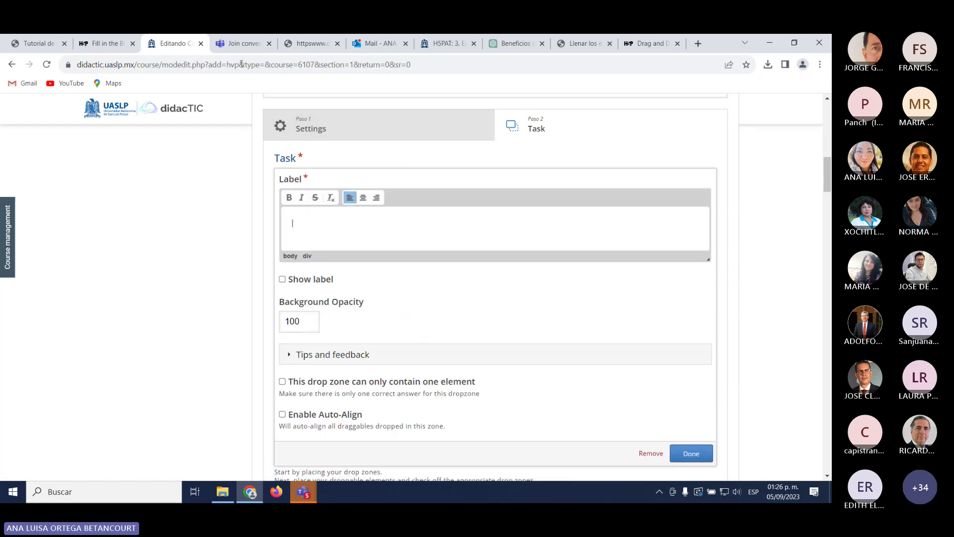
{"action": "left_click", "coordinate": [300, 45]}
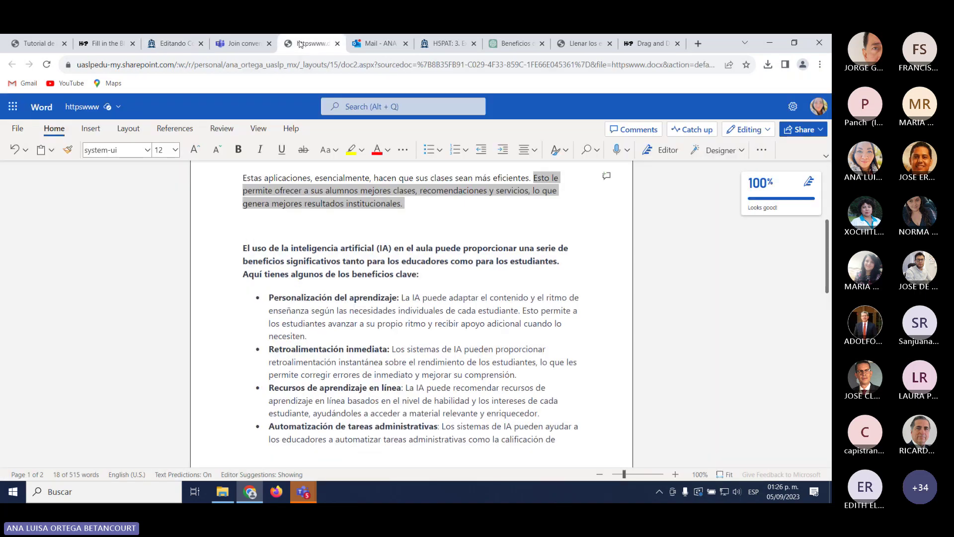
{"action": "left_click_drag", "start_coordinate": [269, 349], "coordinate": [387, 352]}
{"action": "key", "text": "ctrl+c"}
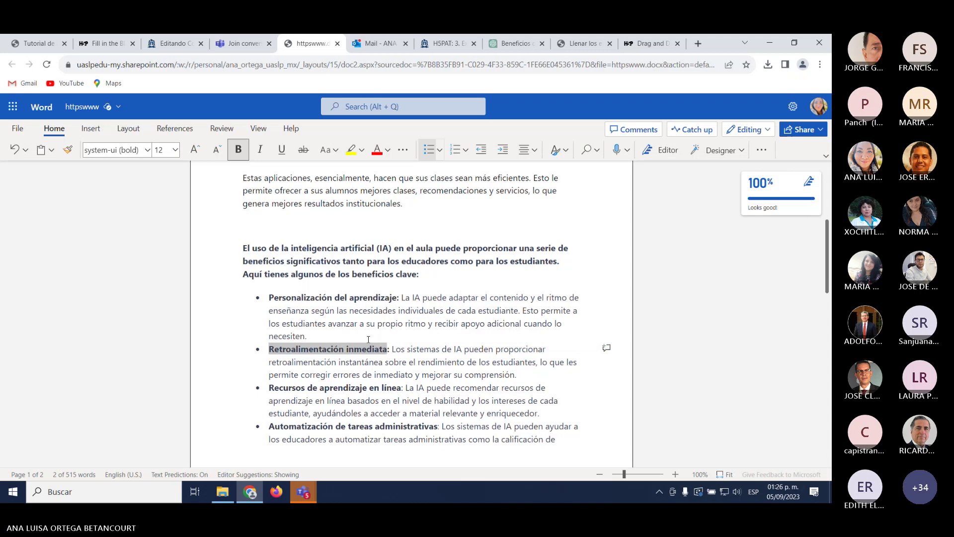
Step: Label the new drop zone "Retroalimentación inmediata", show the label, limit the zone to one element, and save it
{"action": "left_click", "coordinate": [654, 44]}
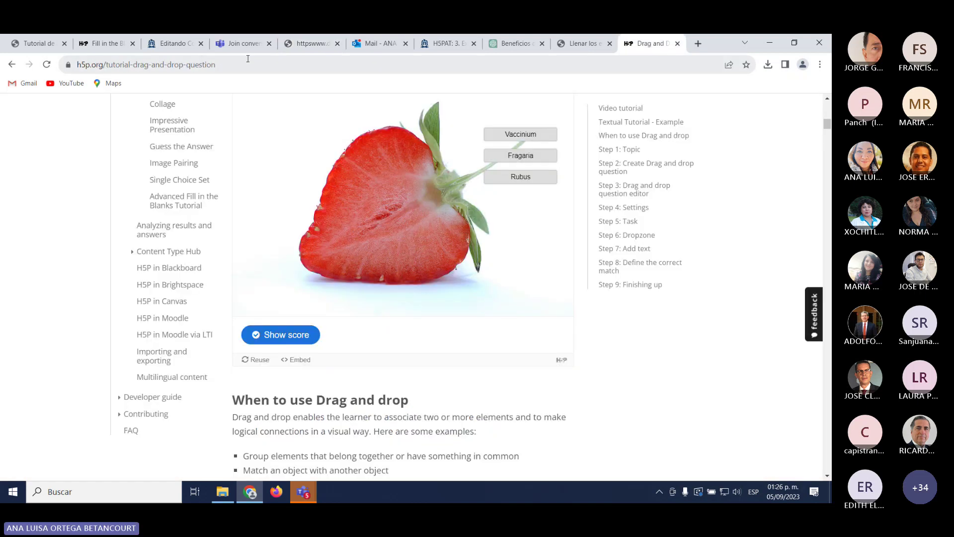
{"action": "left_click", "coordinate": [175, 47]}
{"action": "left_click", "coordinate": [347, 227]}
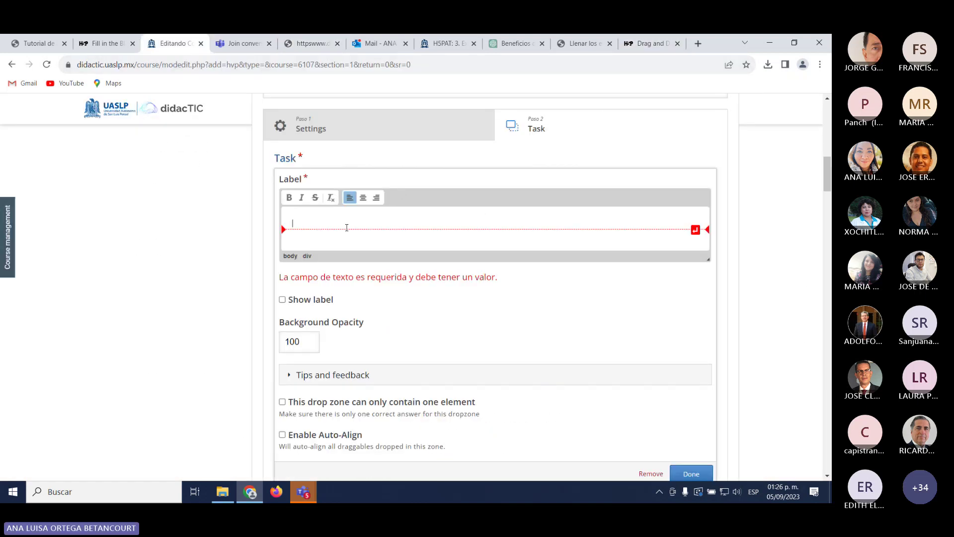
{"action": "key", "text": "ctrl+v"}
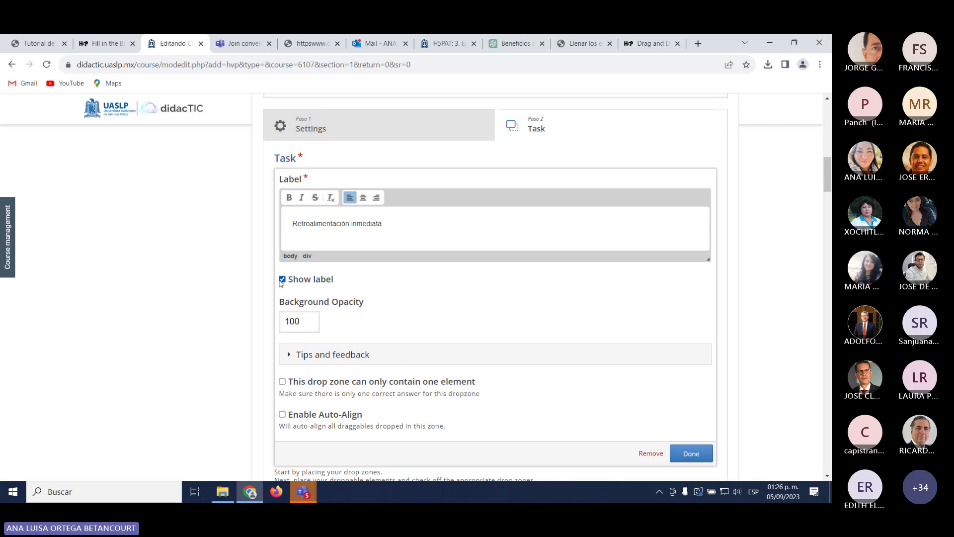
{"action": "scroll", "coordinate": [390, 364], "scroll_direction": "down", "scroll_amount": 1}
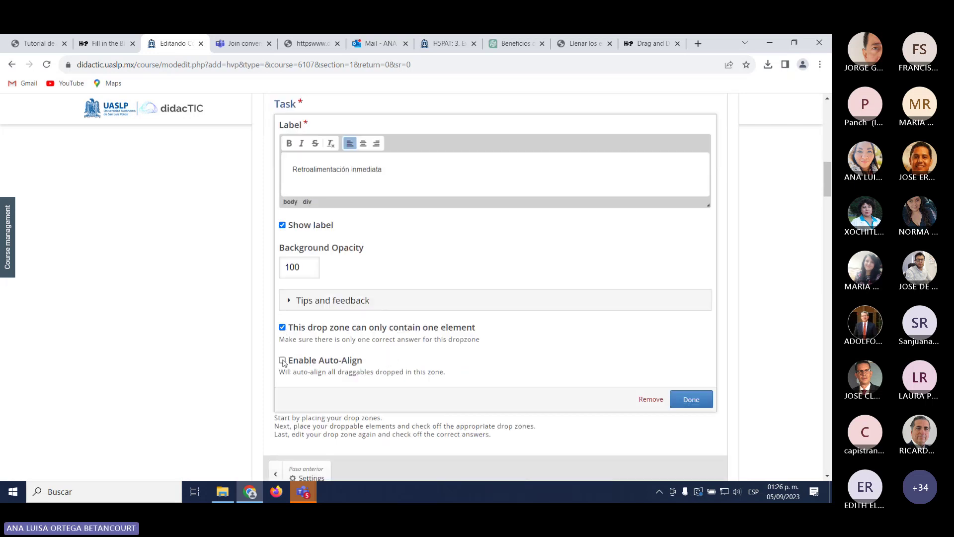
{"action": "left_click", "coordinate": [697, 402]}
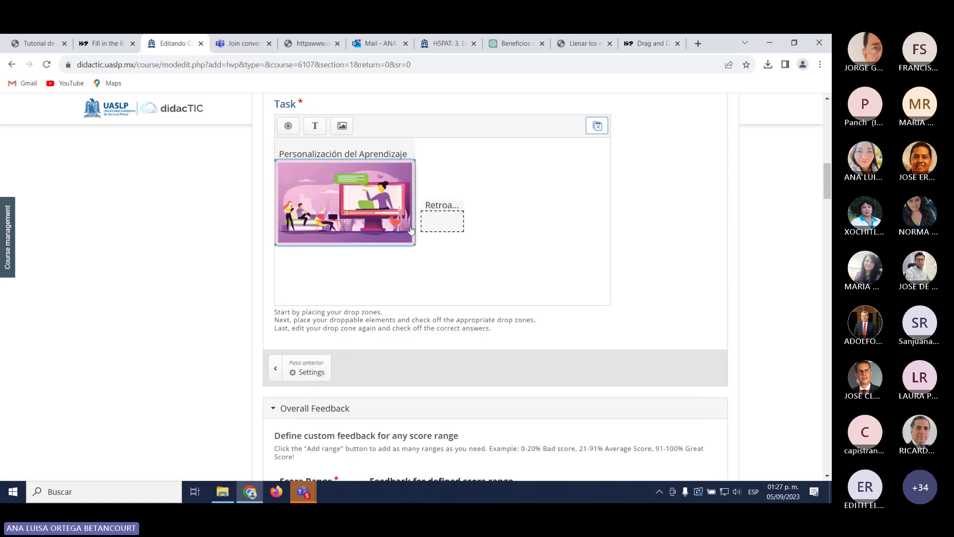
Step: Move the image to the task area's upper-right corner and place the enlarged "Retroalimentación inmediata" zone below the first drop zone
{"action": "left_click_drag", "start_coordinate": [357, 224], "coordinate": [556, 204]}
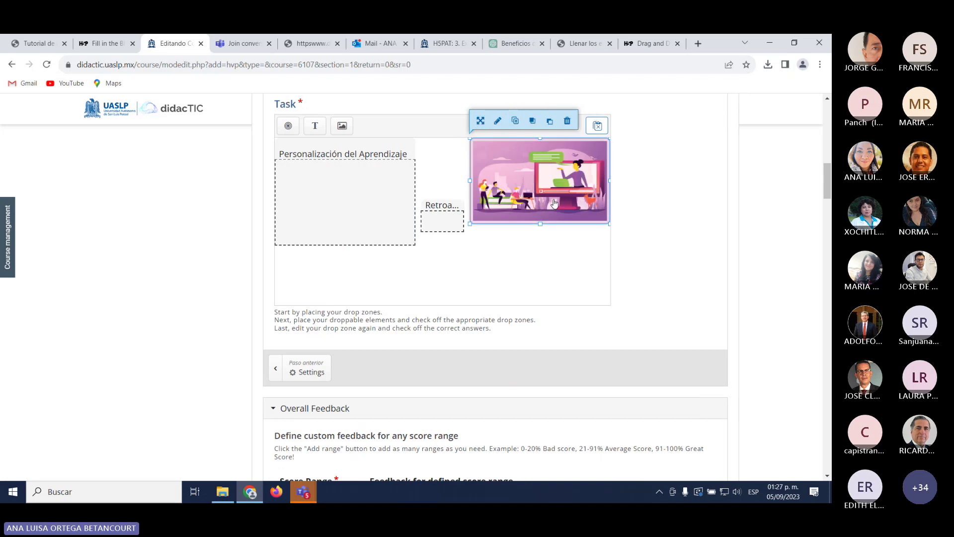
{"action": "left_click", "coordinate": [442, 219]}
{"action": "left_click_drag", "start_coordinate": [443, 219], "coordinate": [416, 307]}
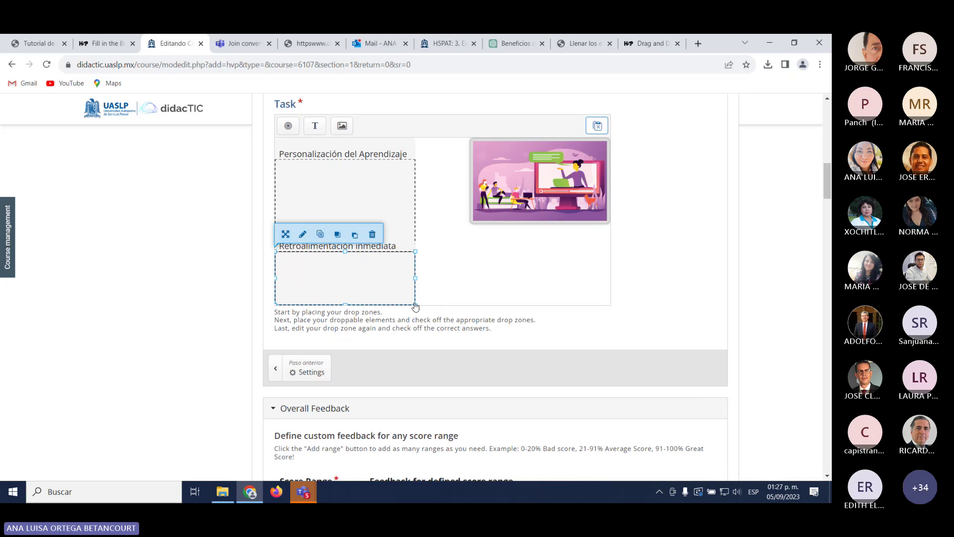
Step: Shrink the image and shorten the "Personalización del Aprendizaje" drop zone to leave a gap above the second zone
{"action": "left_click", "coordinate": [494, 216]}
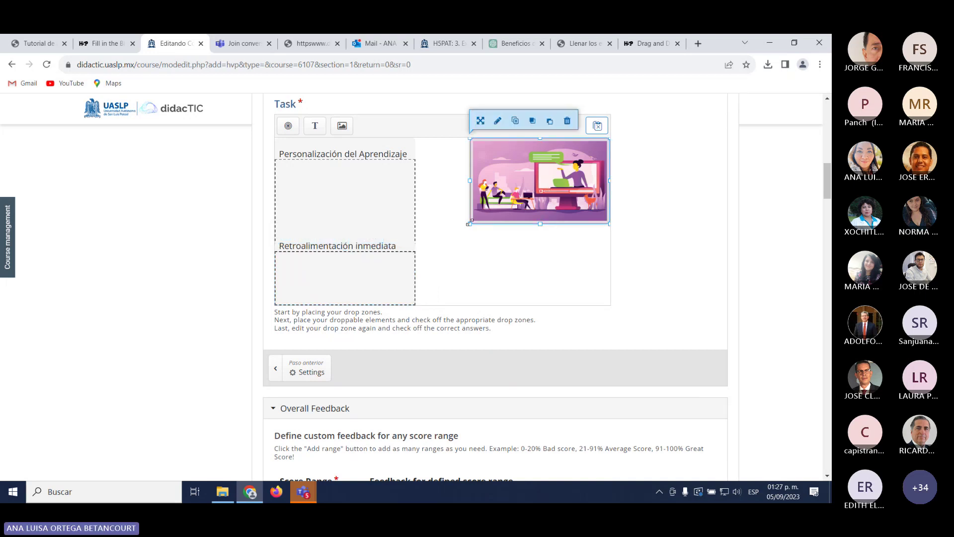
{"action": "left_click_drag", "start_coordinate": [469, 224], "coordinate": [498, 208]}
{"action": "left_click", "coordinate": [388, 210]}
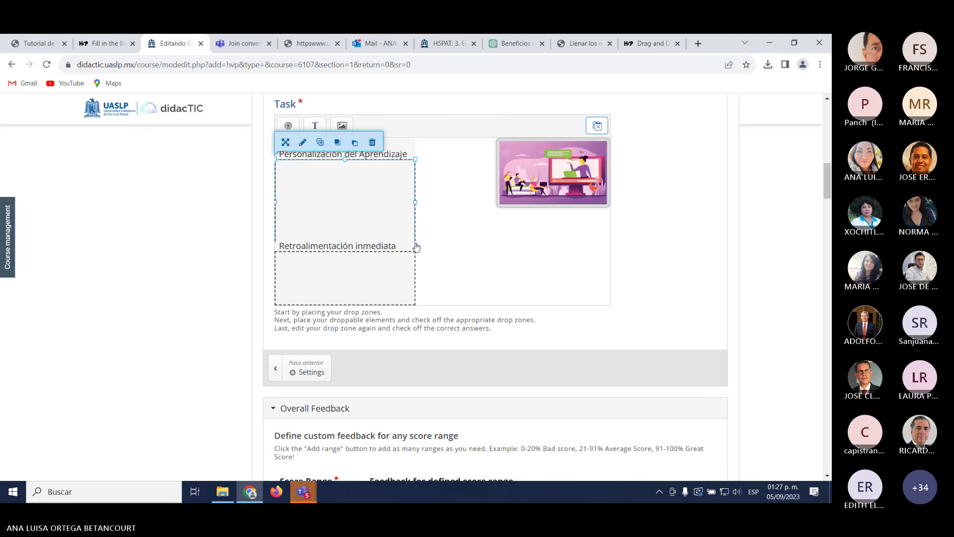
{"action": "left_click_drag", "start_coordinate": [415, 244], "coordinate": [421, 188]}
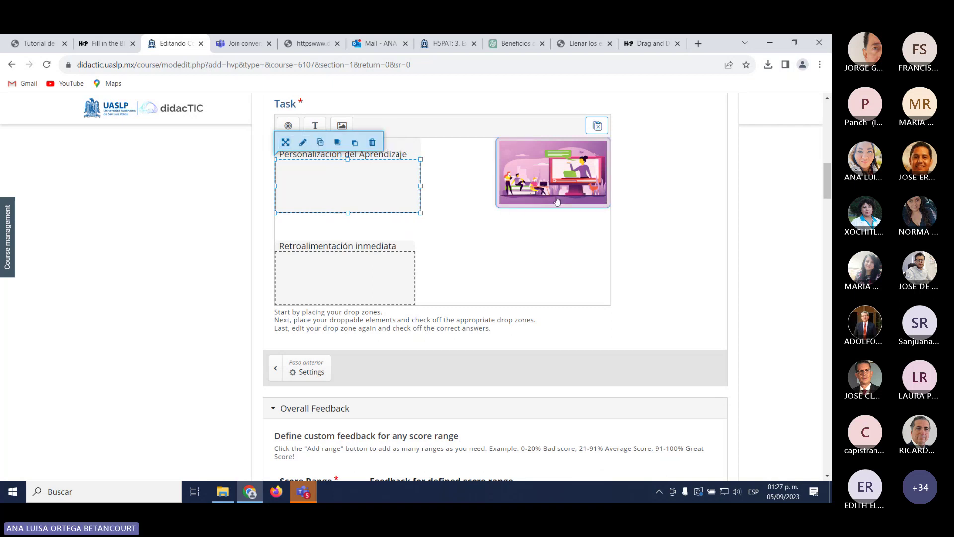
Step: Move the image back onto the "Personalización del Aprendizaje" drop zone and stretch it to the zone's width, reducing its height slightly
{"action": "left_click", "coordinate": [538, 180]}
{"action": "left_click_drag", "start_coordinate": [538, 180], "coordinate": [319, 200]}
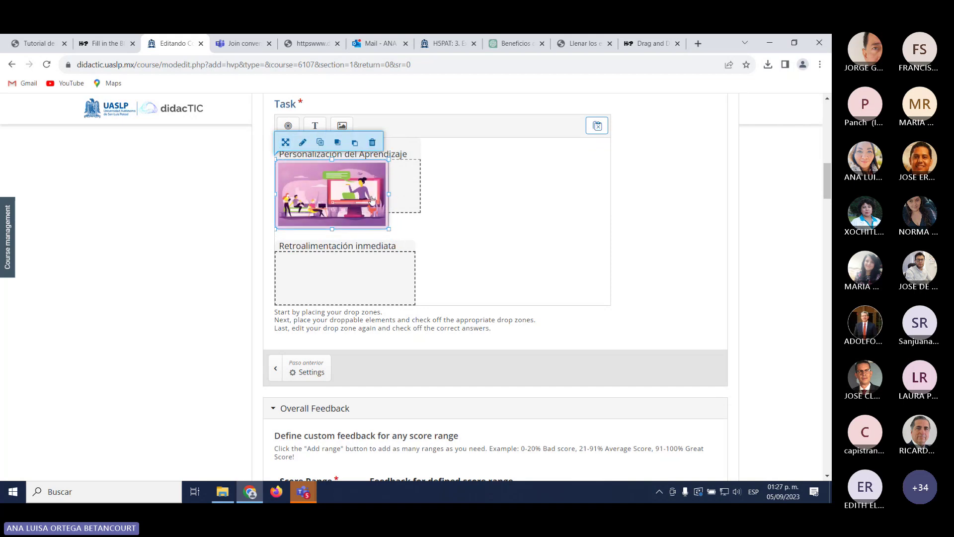
{"action": "left_click_drag", "start_coordinate": [387, 196], "coordinate": [416, 193]}
{"action": "left_click_drag", "start_coordinate": [417, 193], "coordinate": [422, 193]}
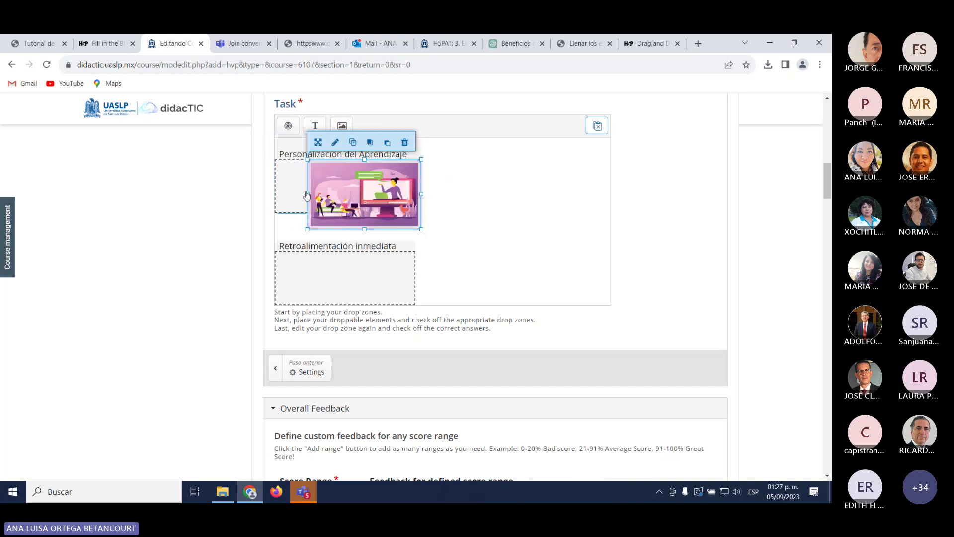
{"action": "left_click_drag", "start_coordinate": [308, 194], "coordinate": [276, 193]}
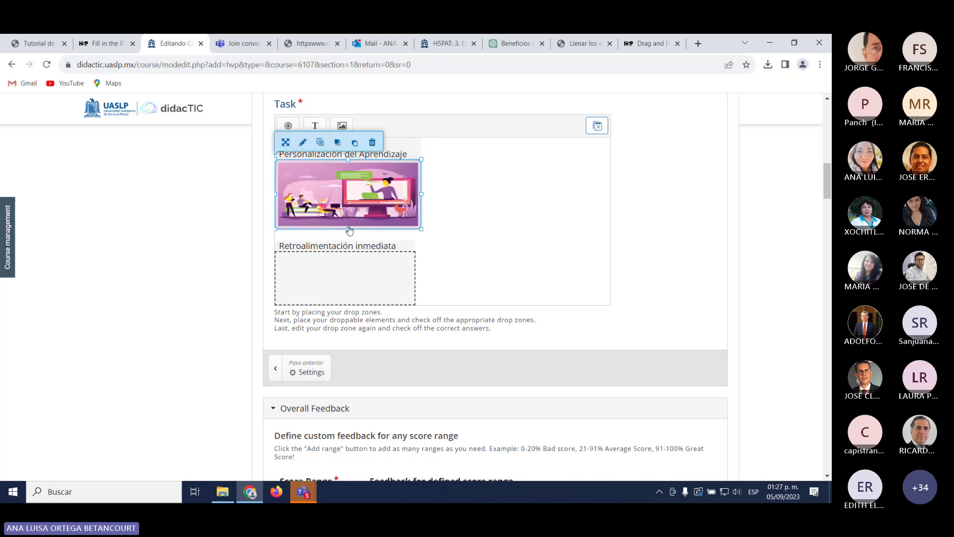
{"action": "mouse_move", "coordinate": [348, 229]}
{"action": "left_mouse_down"}
{"action": "mouse_move", "coordinate": [341, 209]}
{"action": "mouse_move", "coordinate": [340, 223]}
{"action": "left_mouse_up"}
{"action": "left_click", "coordinate": [489, 209]}
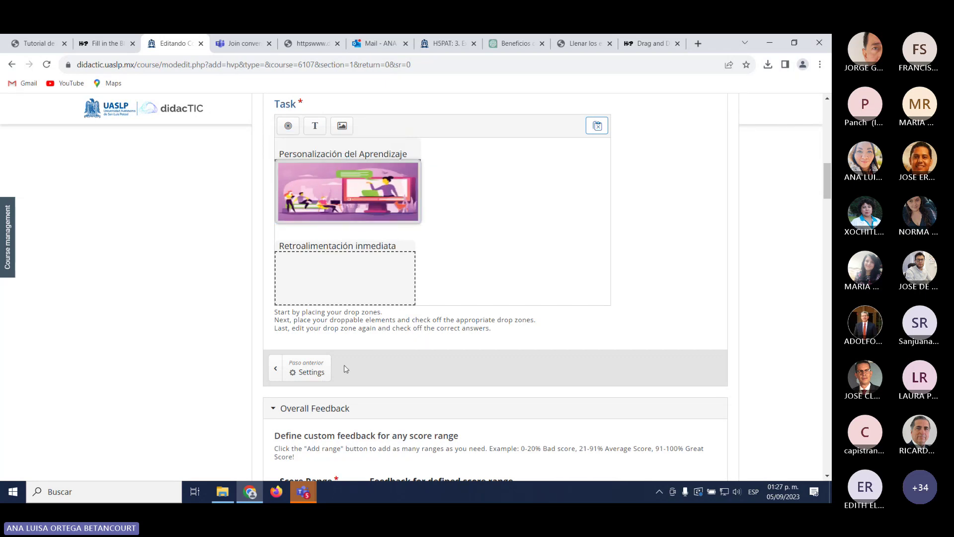
Step: Insert another image element in the task and load "Feedback-Retroalimentacion-1024x576" from the Descargas folder
{"action": "left_click", "coordinate": [339, 270]}
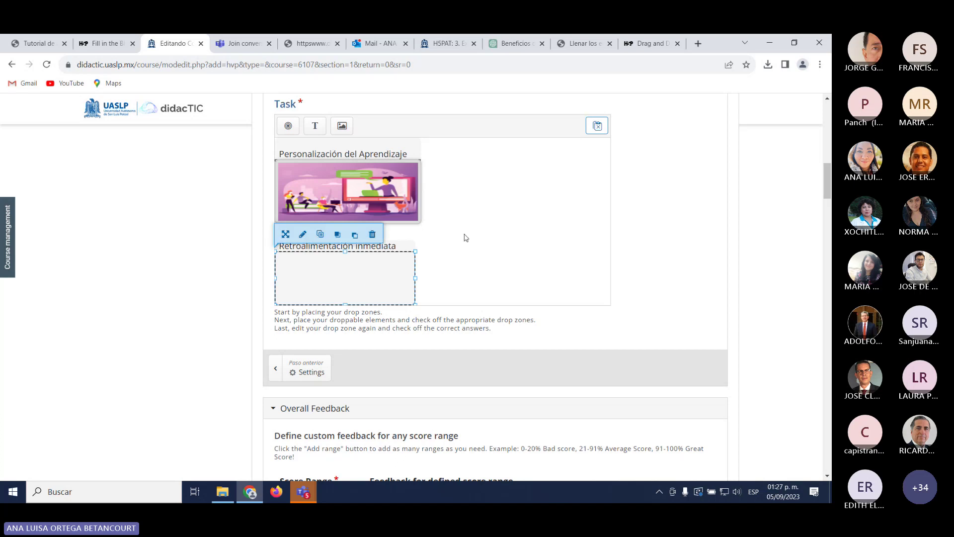
{"action": "left_click", "coordinate": [342, 125]}
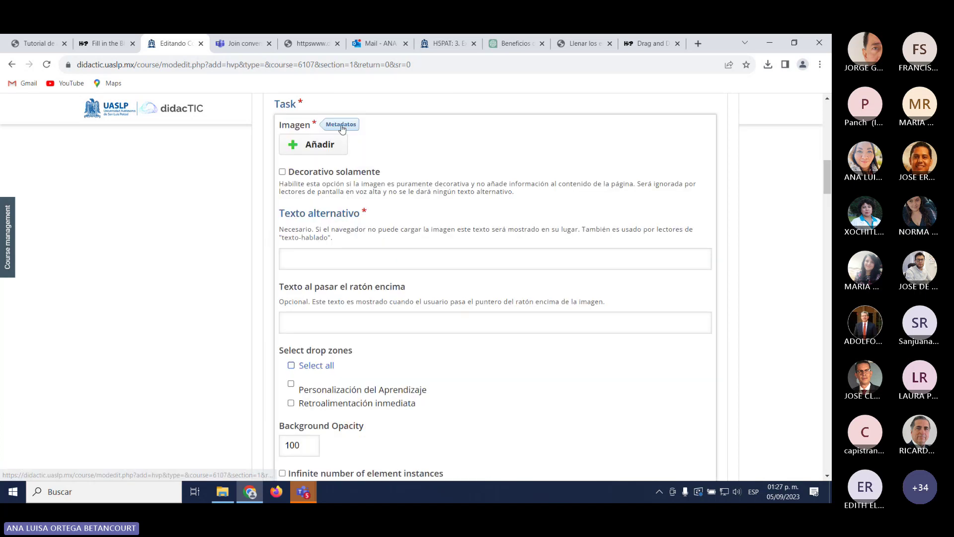
{"action": "left_click", "coordinate": [321, 145]}
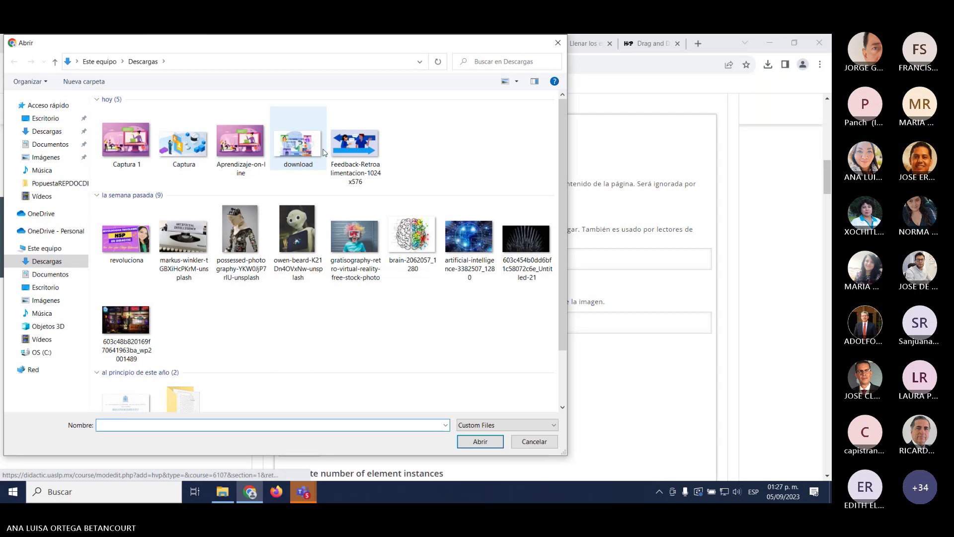
{"action": "double_click", "coordinate": [352, 149]}
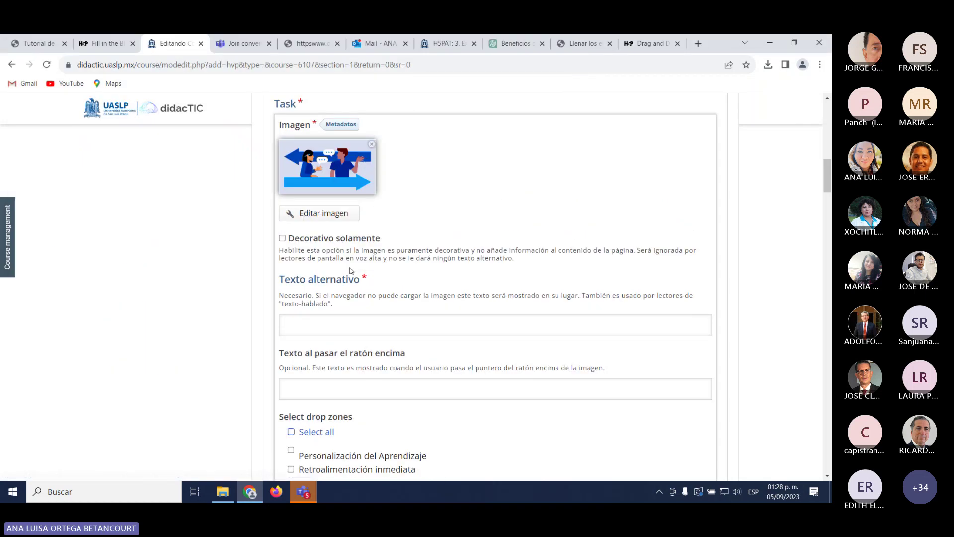
Step: Mark the feedback image as decorative only, assign it to the "Retroalimentación inmediata" drop zone and finish editing the element
{"action": "left_click", "coordinate": [283, 238]}
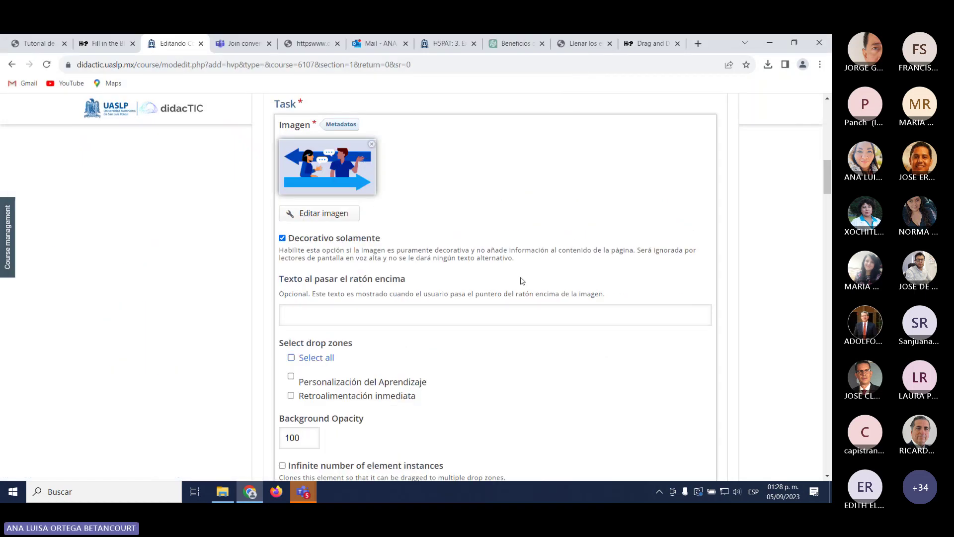
{"action": "scroll", "coordinate": [520, 281], "scroll_direction": "down", "scroll_amount": 1}
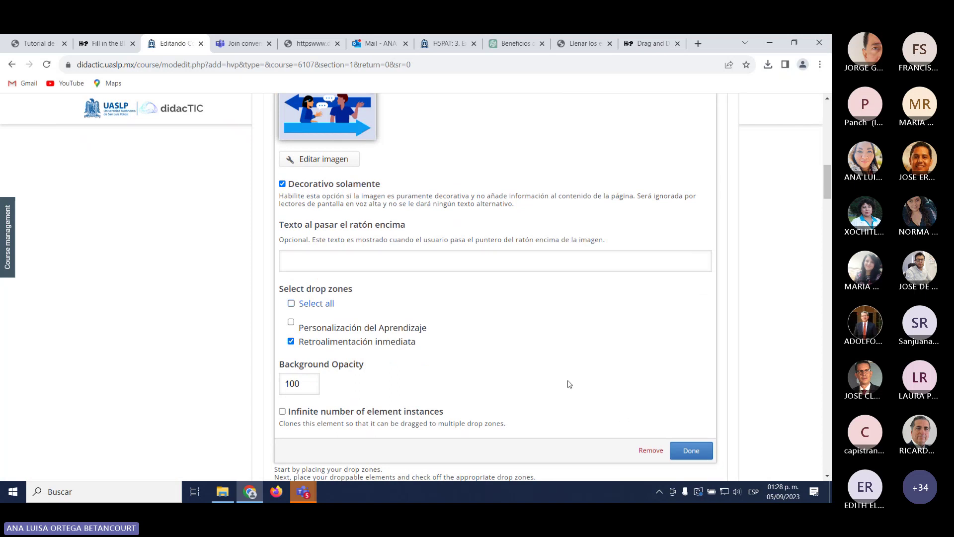
{"action": "scroll", "coordinate": [568, 383], "scroll_direction": "down", "scroll_amount": 2}
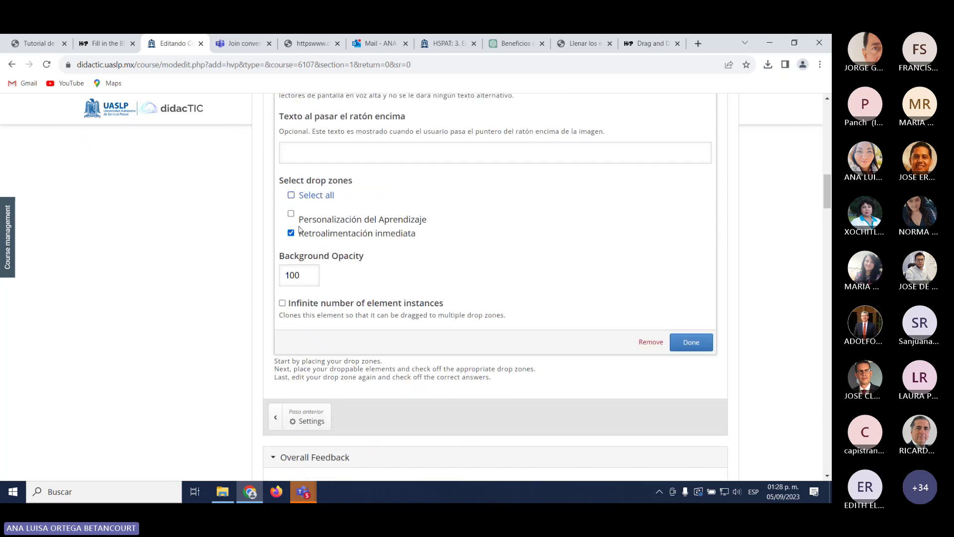
{"action": "key", "text": "ctrl+plus"}
{"action": "key", "text": "ctrl+plus"}
{"action": "key", "text": "ctrl+plus"}
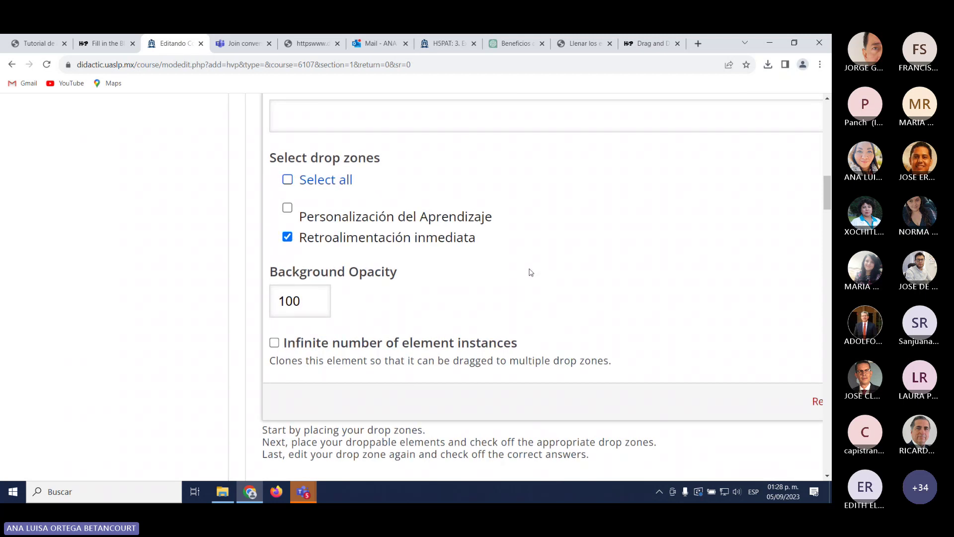
{"action": "scroll", "coordinate": [532, 271], "scroll_direction": "up", "scroll_amount": 6}
{"action": "scroll", "coordinate": [535, 272], "scroll_direction": "down", "scroll_amount": 4}
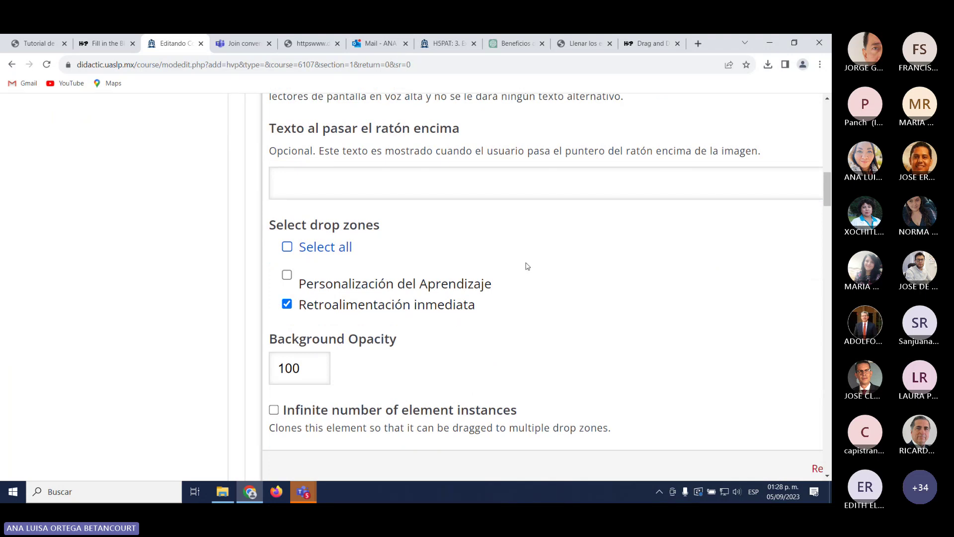
{"action": "key", "text": "ctrl+minus"}
{"action": "key", "text": "ctrl+minus"}
{"action": "key", "text": "ctrl+minus"}
{"action": "scroll", "coordinate": [528, 266], "scroll_direction": "down", "scroll_amount": 2}
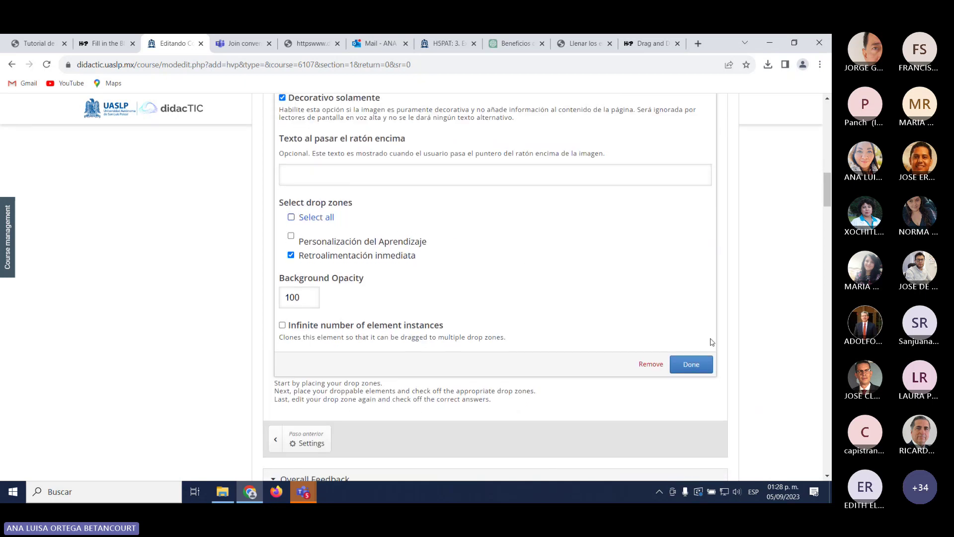
{"action": "left_click", "coordinate": [704, 371]}
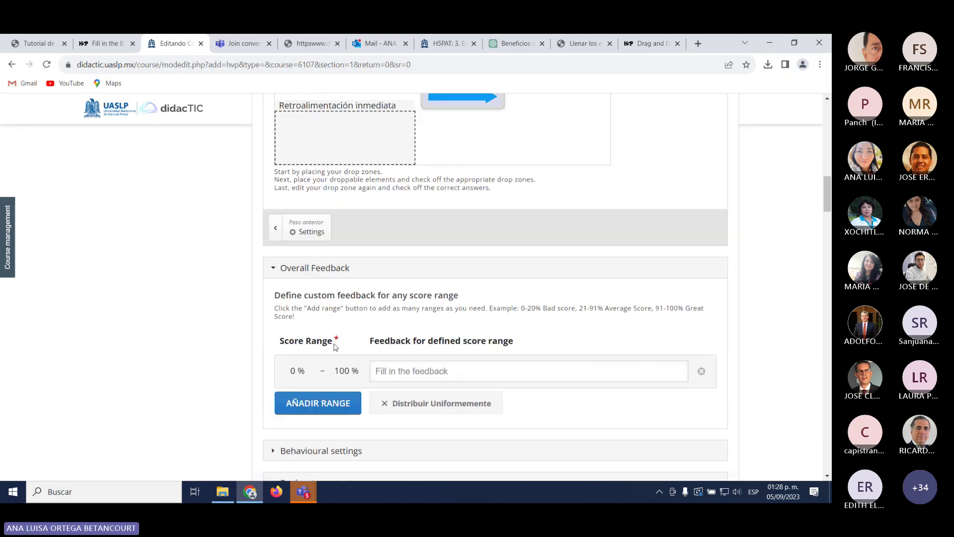
Step: Resize the feedback image to match the "Retroalimentación inmediata" drop zone and place it opposite that zone, at the task area's right edge
{"action": "scroll", "coordinate": [704, 371], "scroll_direction": "up", "scroll_amount": 3}
{"action": "left_click_drag", "start_coordinate": [471, 243], "coordinate": [475, 295]}
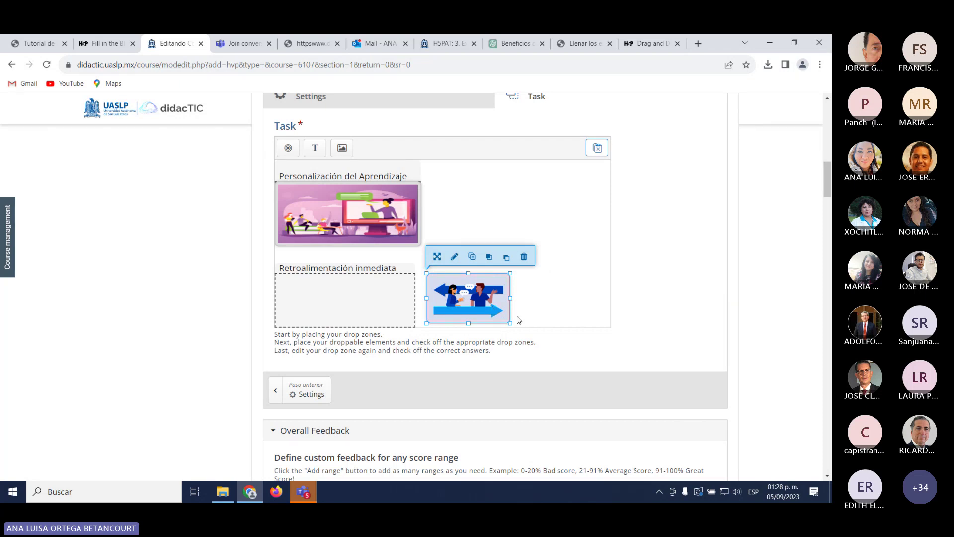
{"action": "left_click_drag", "start_coordinate": [476, 311], "coordinate": [562, 327]}
{"action": "left_click_drag", "start_coordinate": [498, 302], "coordinate": [309, 354]}
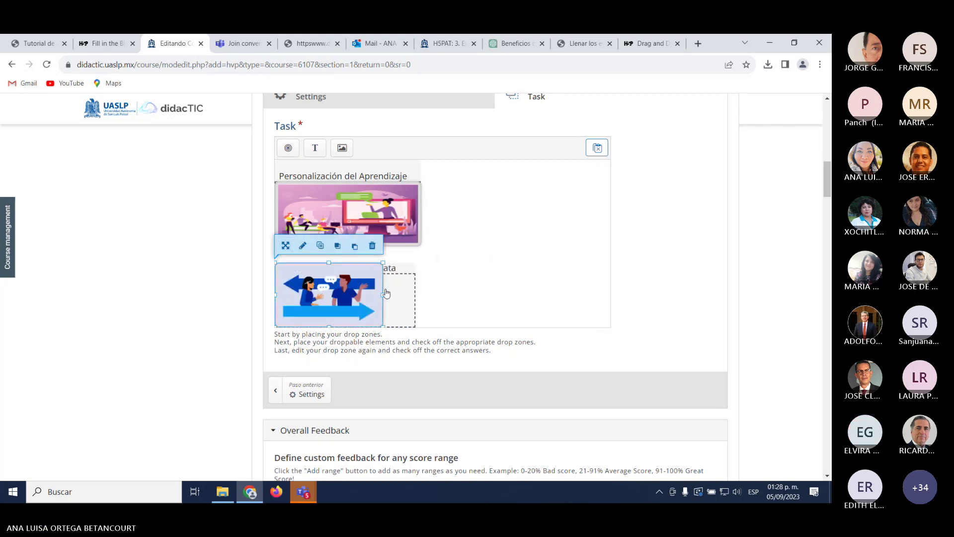
{"action": "left_click_drag", "start_coordinate": [381, 295], "coordinate": [555, 292]}
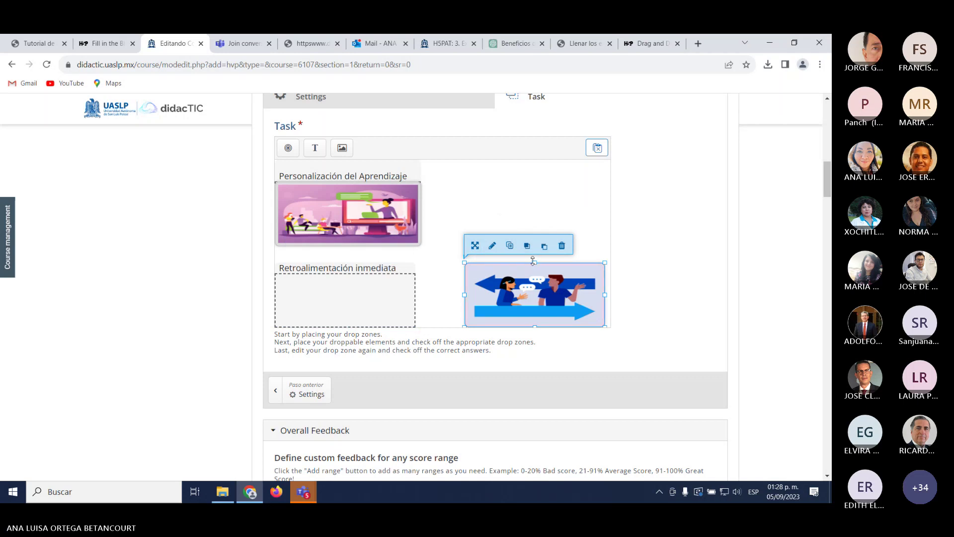
{"action": "left_click_drag", "start_coordinate": [536, 256], "coordinate": [538, 274]}
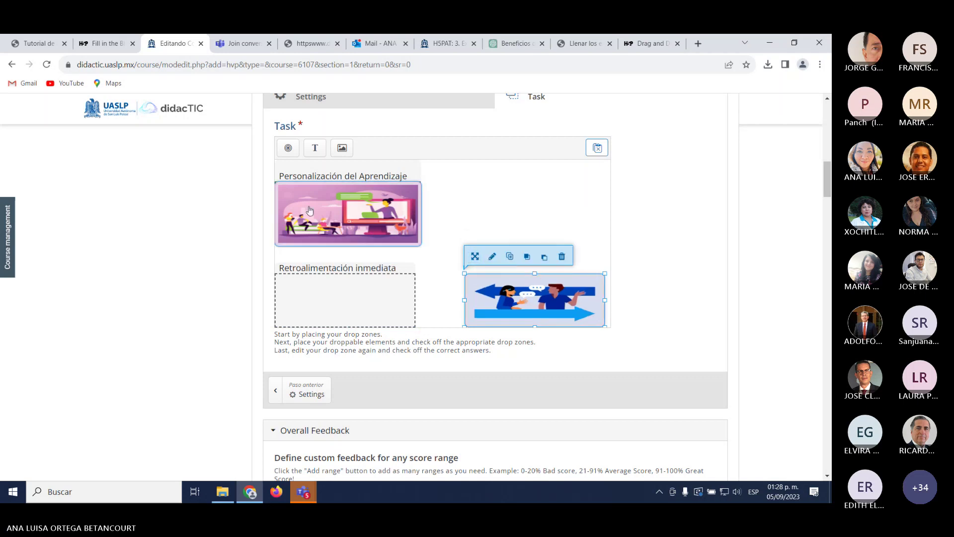
Step: Move the online-learning image off its drop zone to the task area's right side and narrow the "Personalización del Aprendizaje" zone to the second zone's width
{"action": "left_click", "coordinate": [309, 210]}
{"action": "left_click_drag", "start_coordinate": [327, 216], "coordinate": [508, 217]}
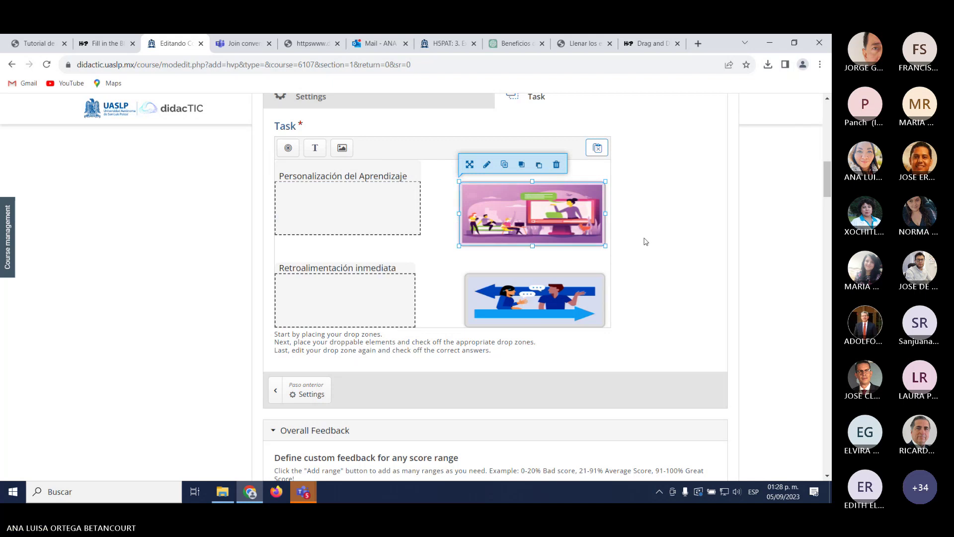
{"action": "left_click", "coordinate": [341, 224]}
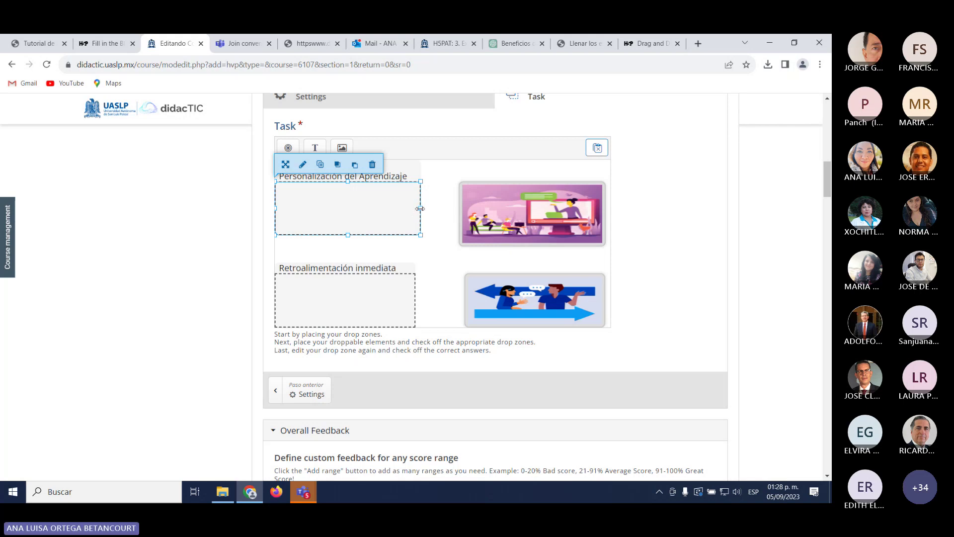
{"action": "left_click_drag", "start_coordinate": [420, 208], "coordinate": [414, 212]}
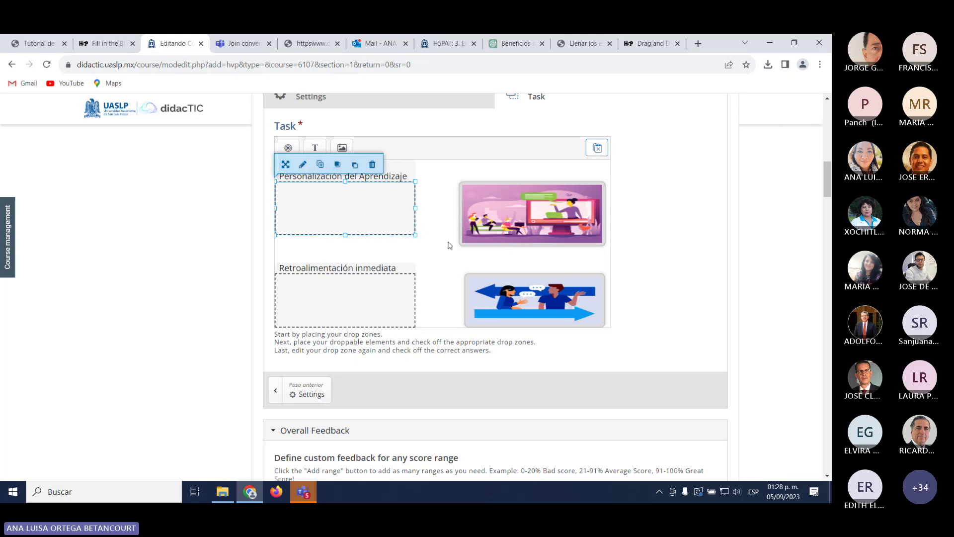
{"action": "left_click", "coordinate": [449, 285]}
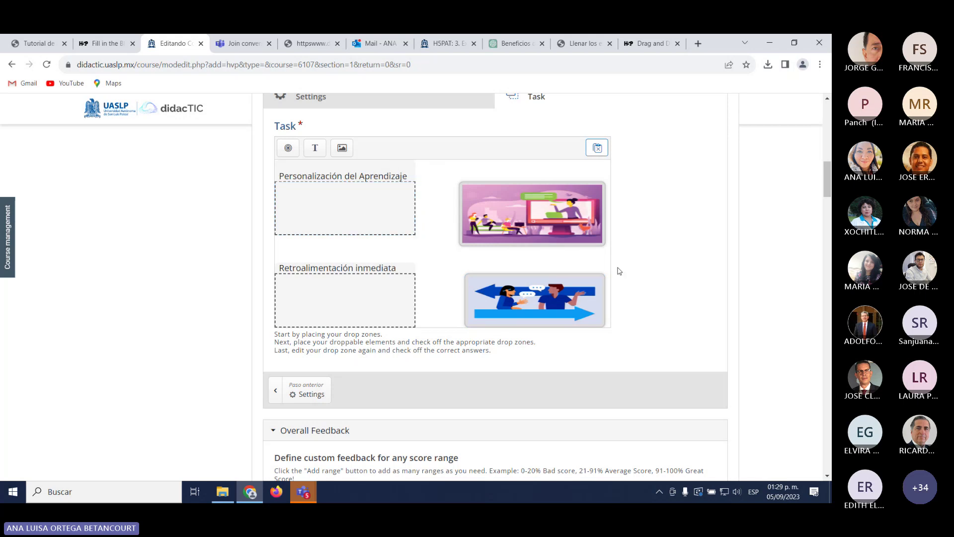
Step: Swap the two images so the feedback image aligns opposite "Personalización del Aprendizaje" and the online-learning image opposite "Retroalimentación inmediata"
{"action": "left_click_drag", "start_coordinate": [548, 290], "coordinate": [493, 203]}
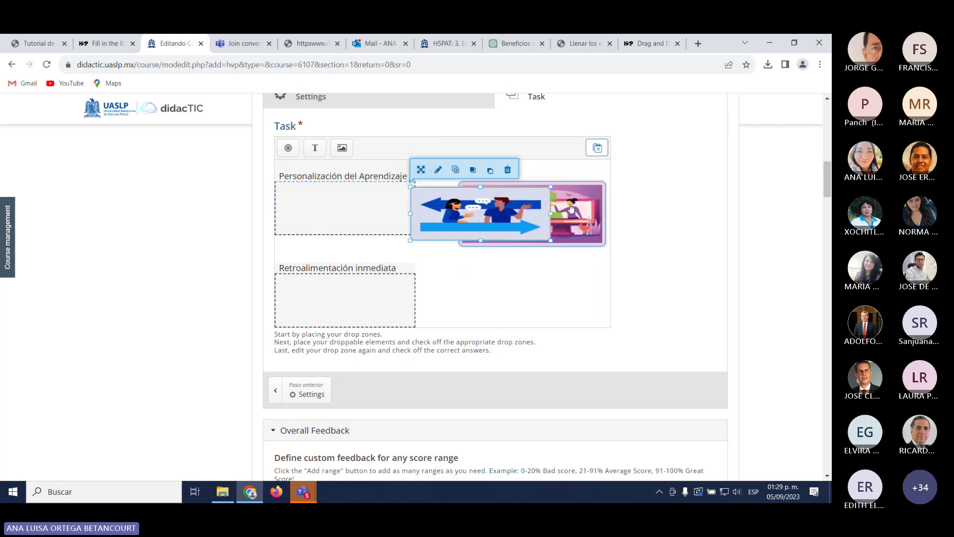
{"action": "left_click_drag", "start_coordinate": [571, 207], "coordinate": [580, 286]}
{"action": "left_click_drag", "start_coordinate": [491, 201], "coordinate": [539, 191]}
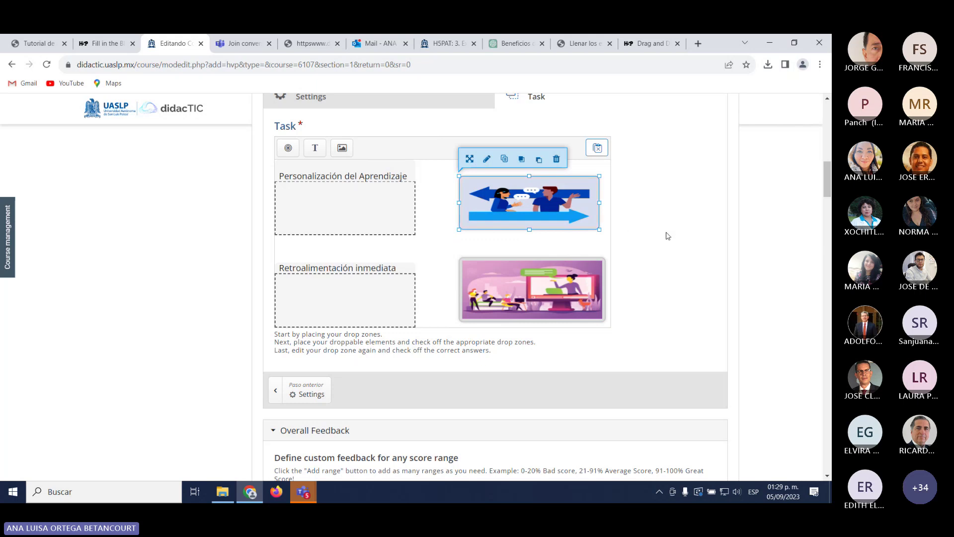
{"action": "scroll", "coordinate": [156, 390], "scroll_direction": "down", "scroll_amount": 3}
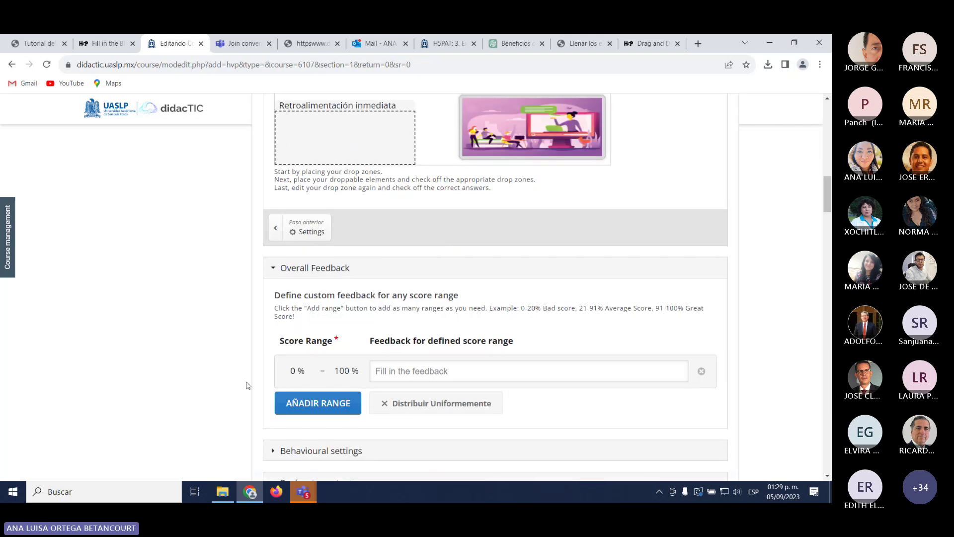
{"action": "scroll", "coordinate": [247, 386], "scroll_direction": "up", "scroll_amount": 1}
{"action": "scroll", "coordinate": [248, 383], "scroll_direction": "up", "scroll_amount": 3}
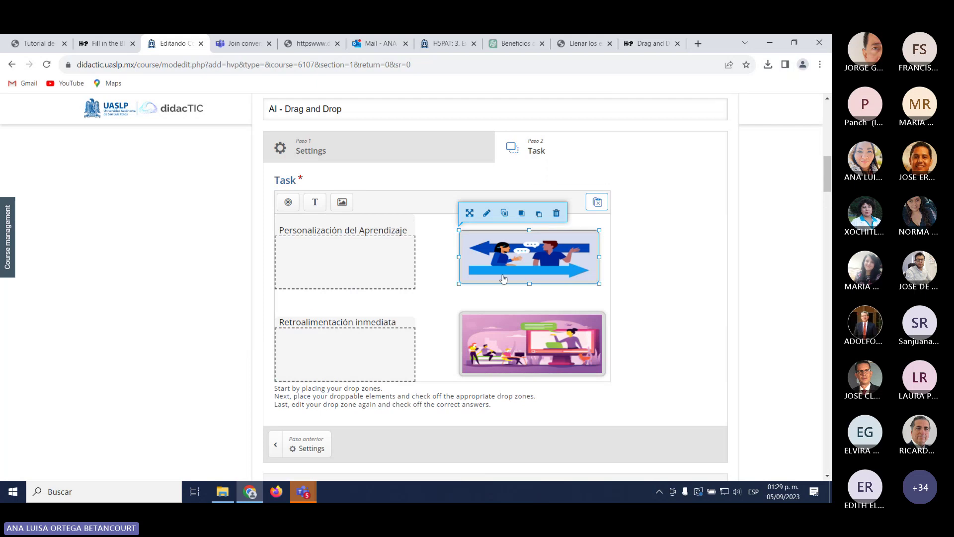
{"action": "left_click_drag", "start_coordinate": [503, 278], "coordinate": [503, 284]}
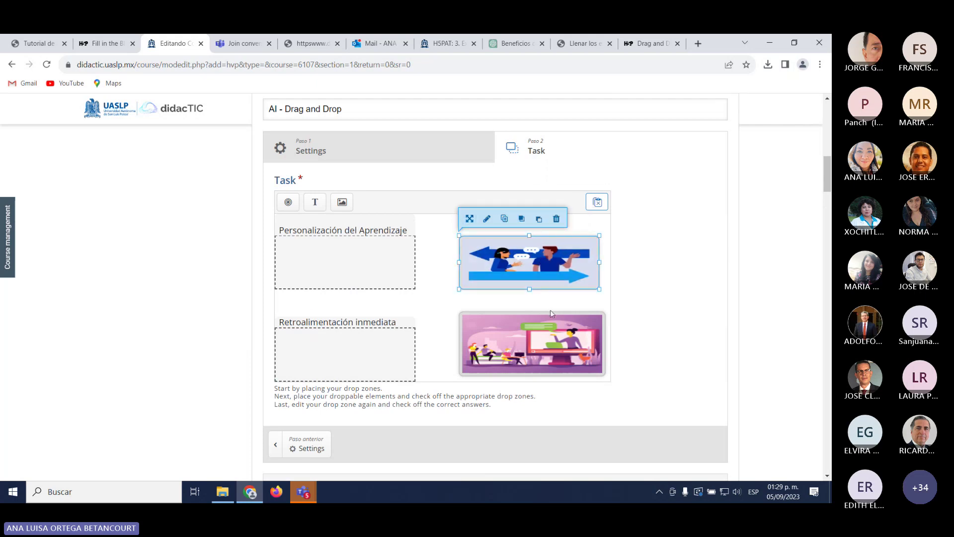
{"action": "left_click_drag", "start_coordinate": [551, 313], "coordinate": [550, 319]}
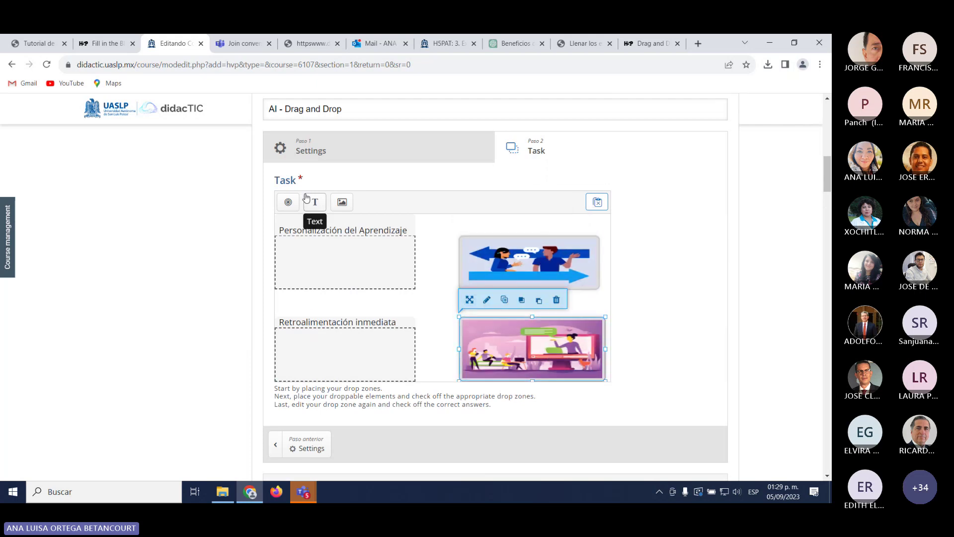
Step: Set "artificial-intelligence-3382507_1280" from the Descargas folder as the task's background image and return to the Task step
{"action": "left_click", "coordinate": [337, 146]}
{"action": "left_click", "coordinate": [340, 220]}
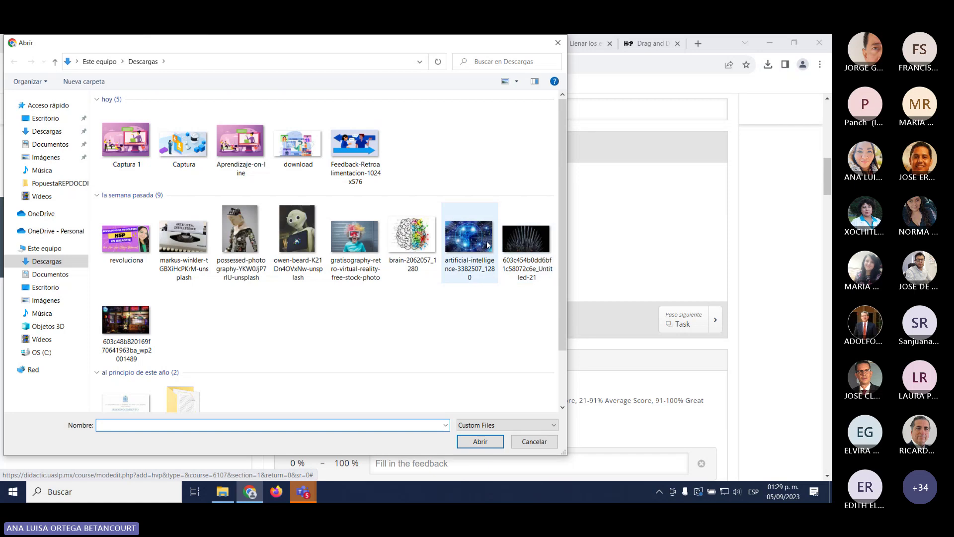
{"action": "left_click", "coordinate": [488, 245]}
{"action": "left_click", "coordinate": [499, 444]}
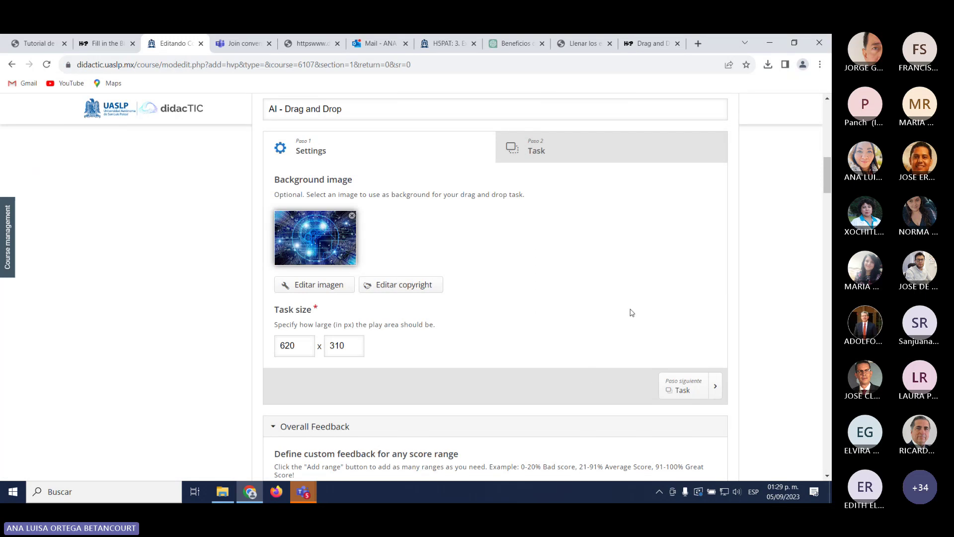
{"action": "left_click", "coordinate": [575, 158]}
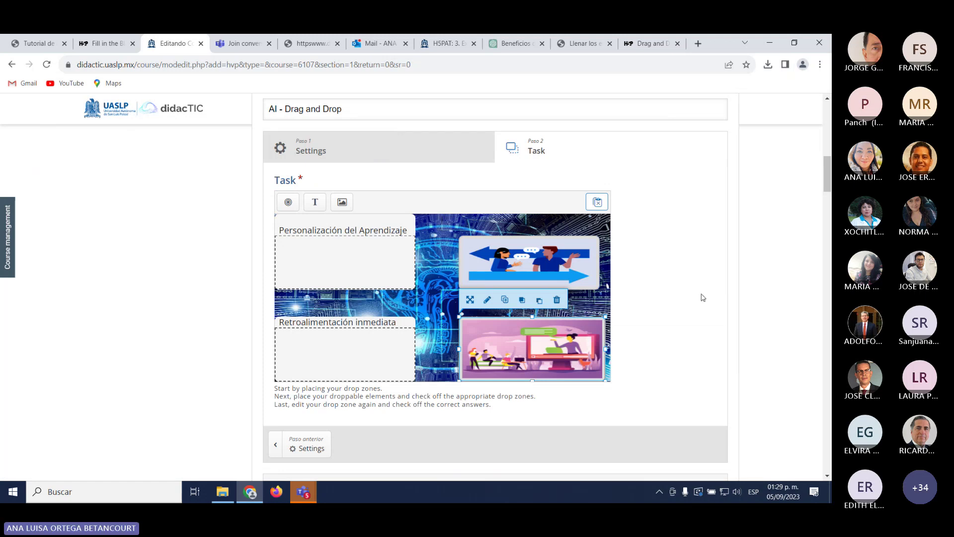
Step: Expand the behavioural settings, review the Drop Zone Highlighting choices and select "When dragging"
{"action": "scroll", "coordinate": [684, 338], "scroll_direction": "down", "scroll_amount": 6}
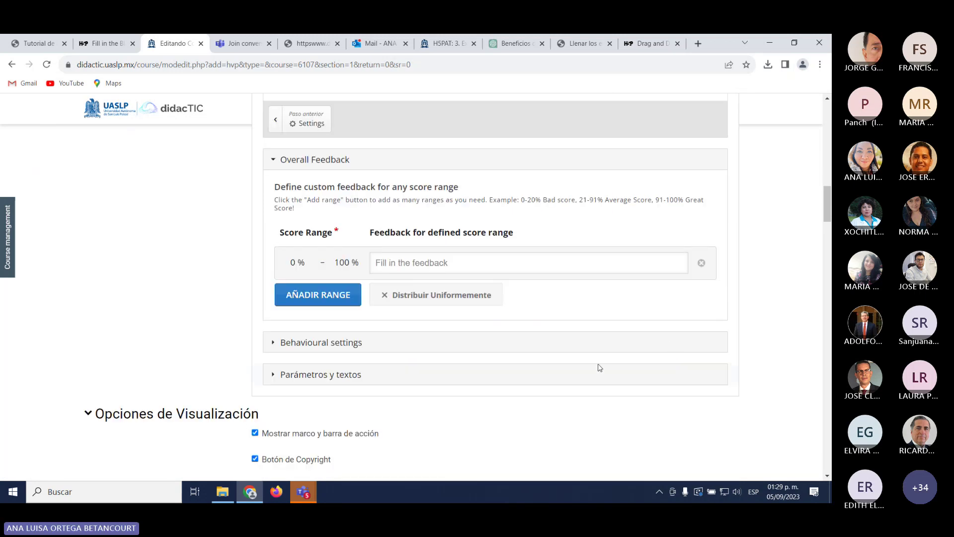
{"action": "scroll", "coordinate": [324, 374], "scroll_direction": "down", "scroll_amount": 3}
{"action": "left_click", "coordinate": [307, 182]}
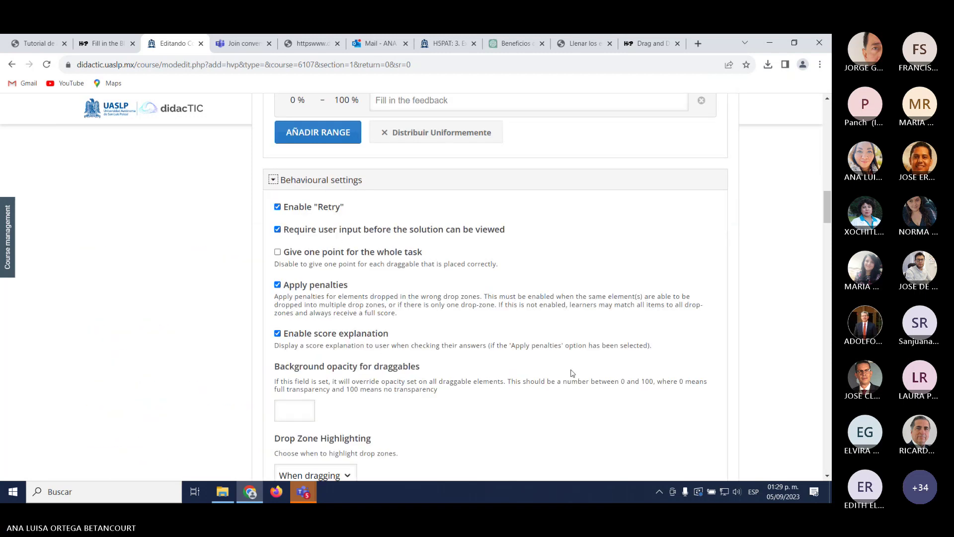
{"action": "scroll", "coordinate": [572, 378], "scroll_direction": "down", "scroll_amount": 1}
{"action": "scroll", "coordinate": [573, 378], "scroll_direction": "down", "scroll_amount": 5}
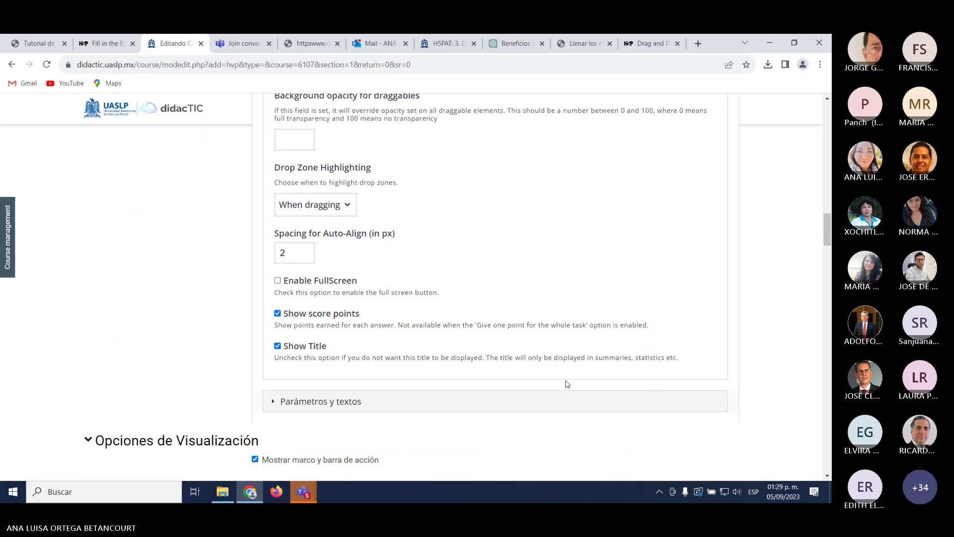
{"action": "left_click", "coordinate": [347, 205]}
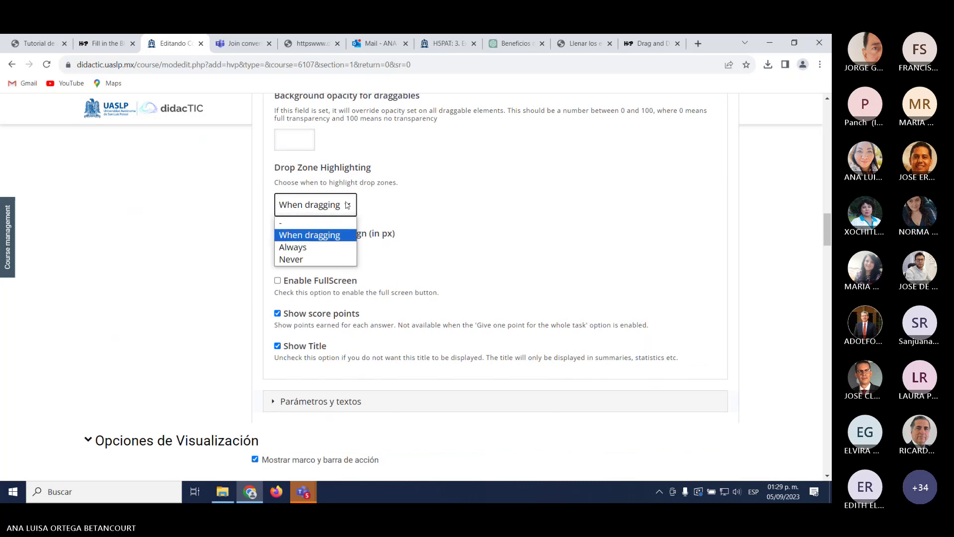
{"action": "left_click", "coordinate": [348, 206]}
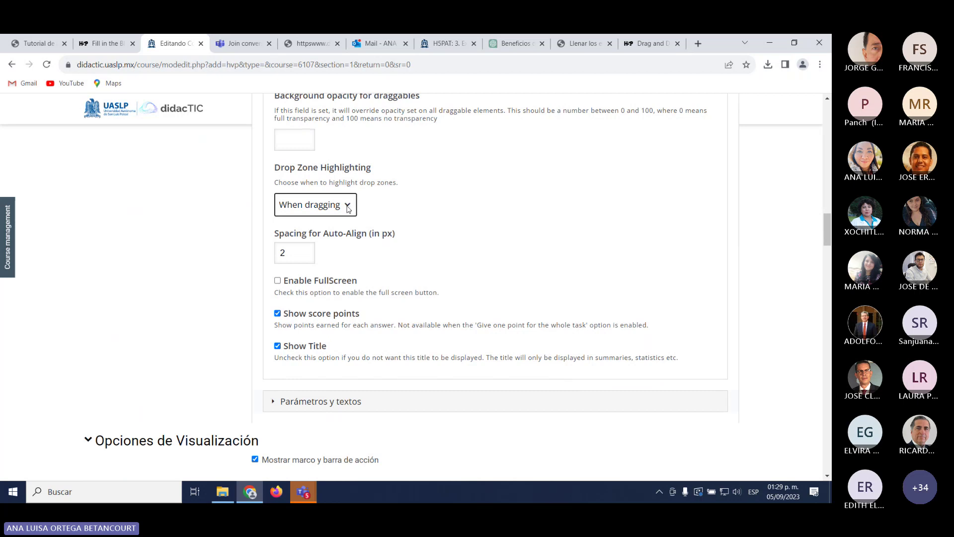
{"action": "left_click", "coordinate": [348, 208]}
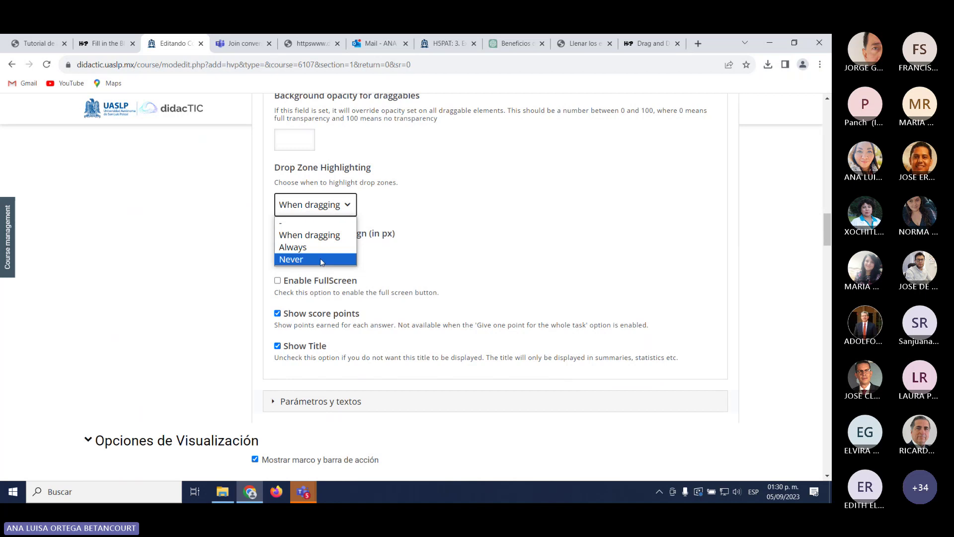
{"action": "left_click", "coordinate": [326, 237]}
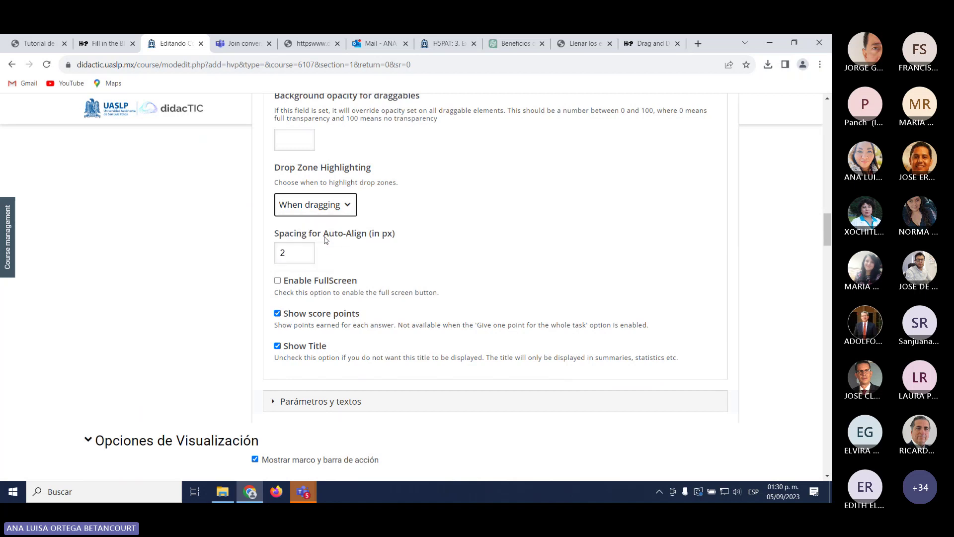
Step: Enable the FullScreen option, save the activity and return to the course
{"action": "left_click", "coordinate": [285, 283]}
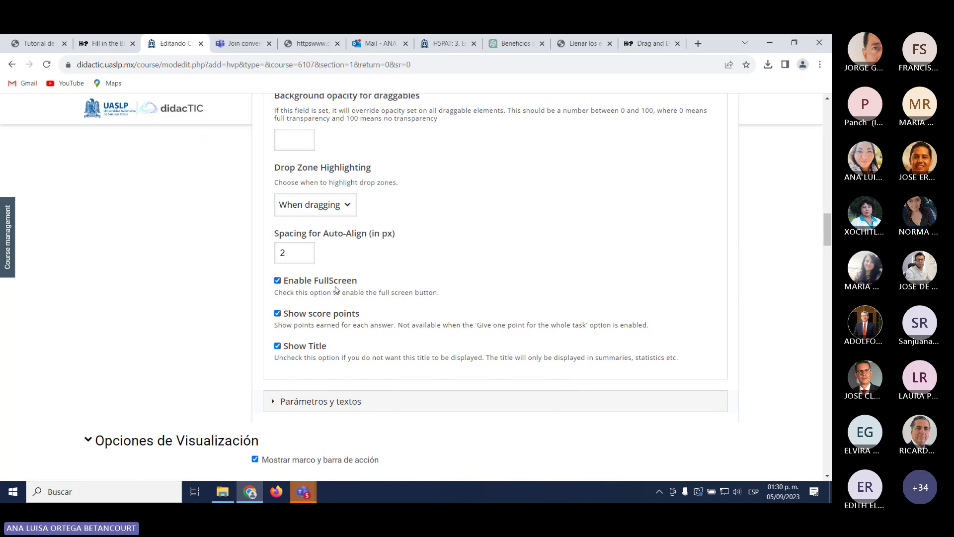
{"action": "scroll", "coordinate": [271, 290], "scroll_direction": "up", "scroll_amount": 2, "text": "ctrl"}
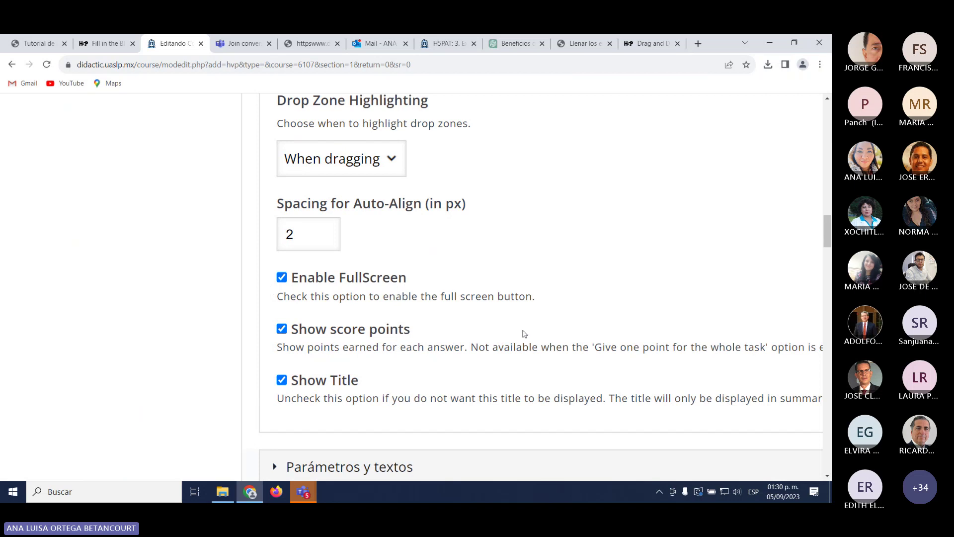
{"action": "scroll", "coordinate": [524, 335], "scroll_direction": "down", "scroll_amount": 2, "text": "ctrl"}
{"action": "scroll", "coordinate": [524, 334], "scroll_direction": "down", "scroll_amount": 6}
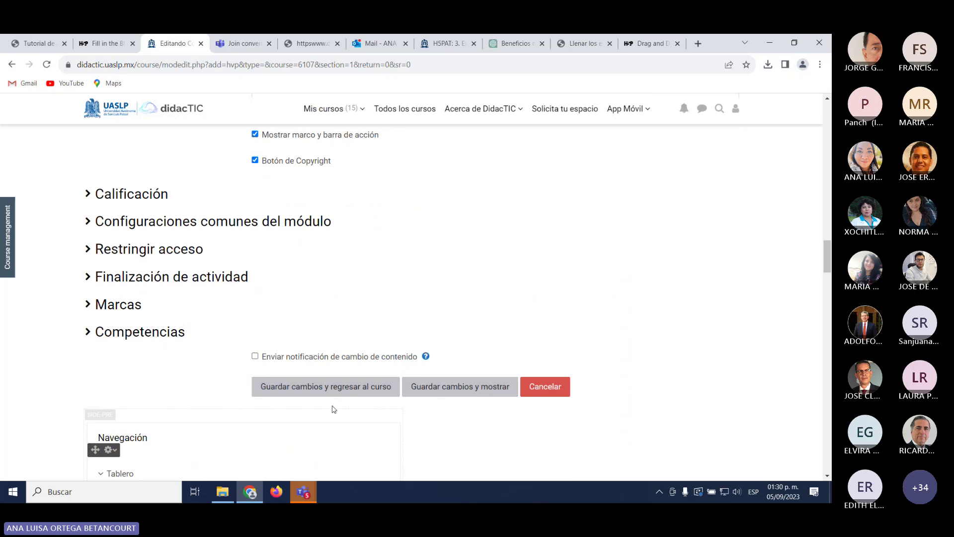
{"action": "left_click", "coordinate": [336, 390]}
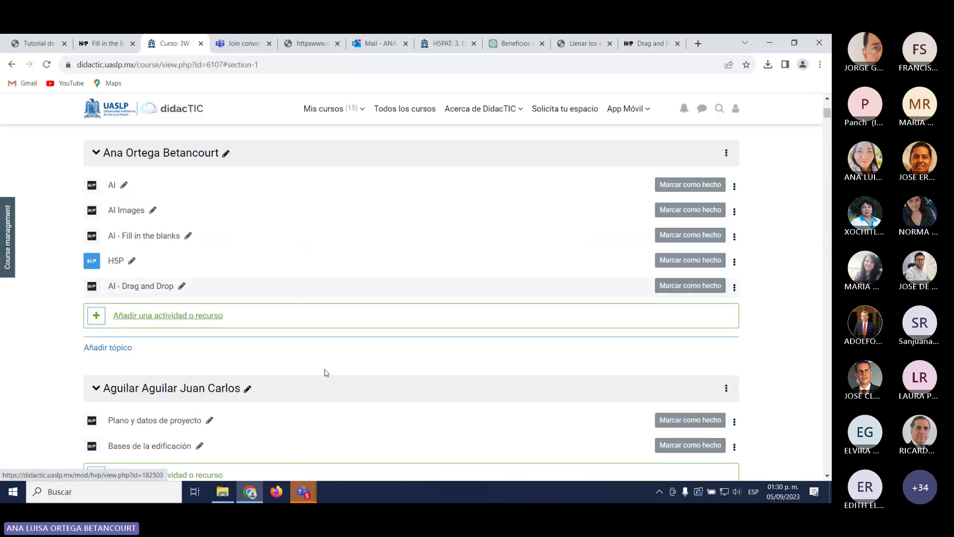
Step: Switch to the Teams meeting window, check the meeting chat for participants' messages, and return to the course in the browser
{"action": "left_click", "coordinate": [308, 498]}
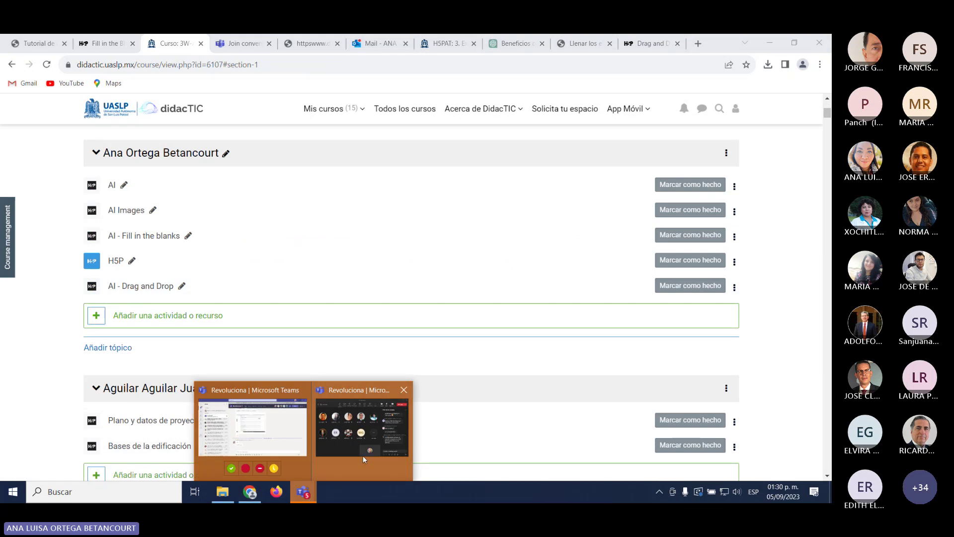
{"action": "left_click", "coordinate": [363, 447]}
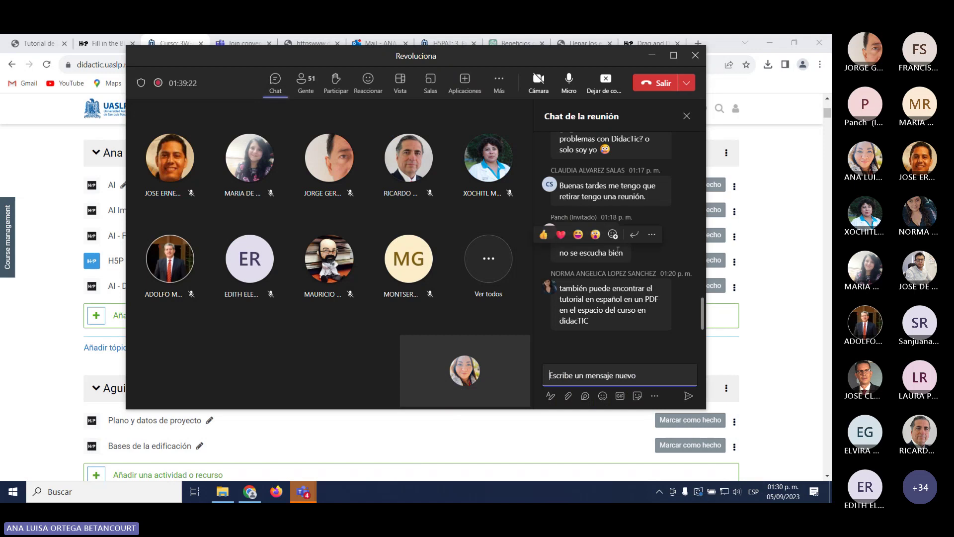
{"action": "scroll", "coordinate": [631, 284], "scroll_direction": "up", "scroll_amount": 3}
{"action": "scroll", "coordinate": [631, 283], "scroll_direction": "up", "scroll_amount": 1}
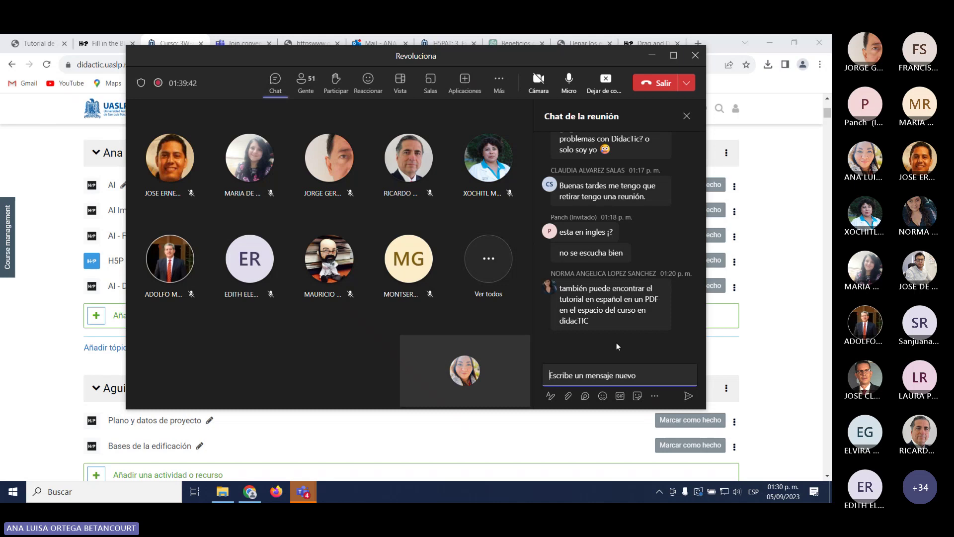
{"action": "left_click", "coordinate": [44, 321]}
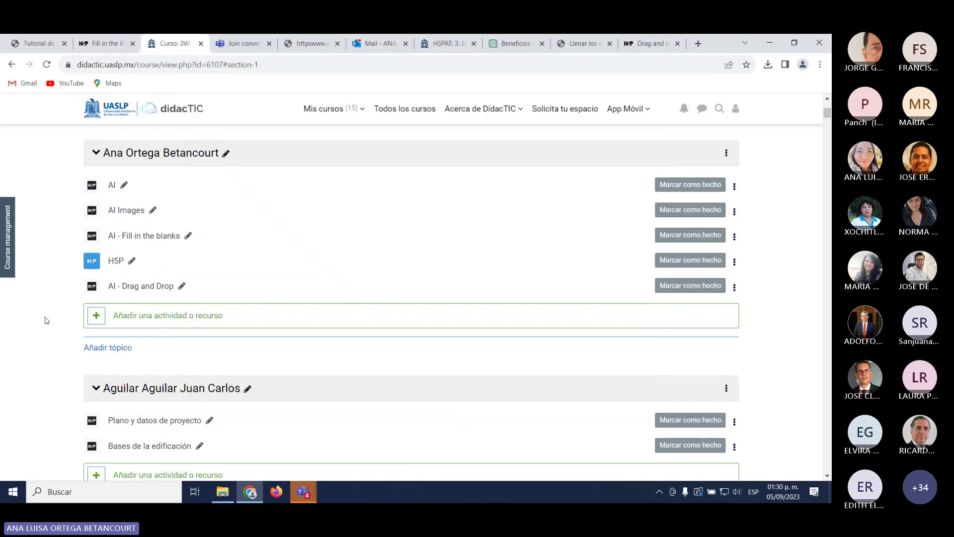
Step: Open the "Drag and Drop Tutorial/arrastrar y soltar" PDF from the course's "3. Drag and Drop" section and skim it down to "Paso 1: Tema"
{"action": "left_click", "coordinate": [108, 44]}
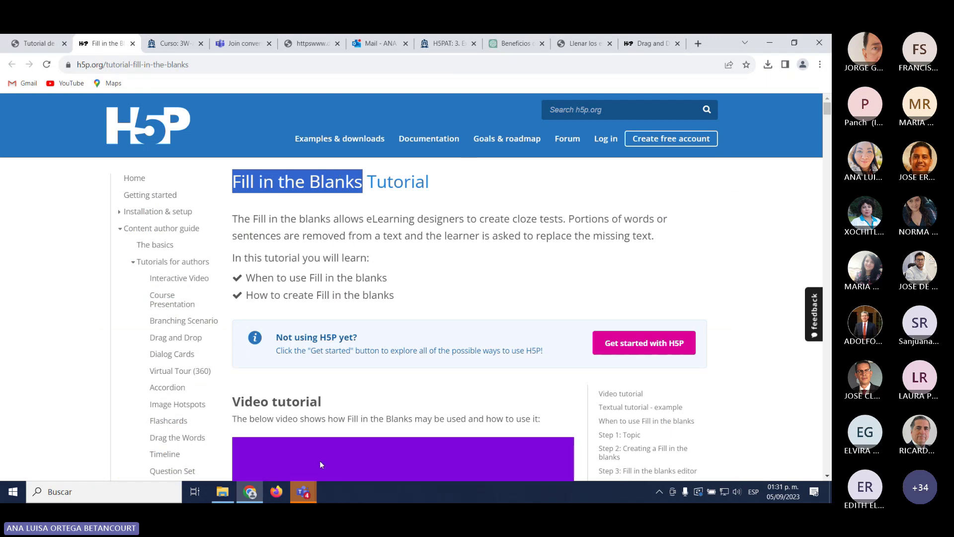
{"action": "left_click", "coordinate": [40, 44]}
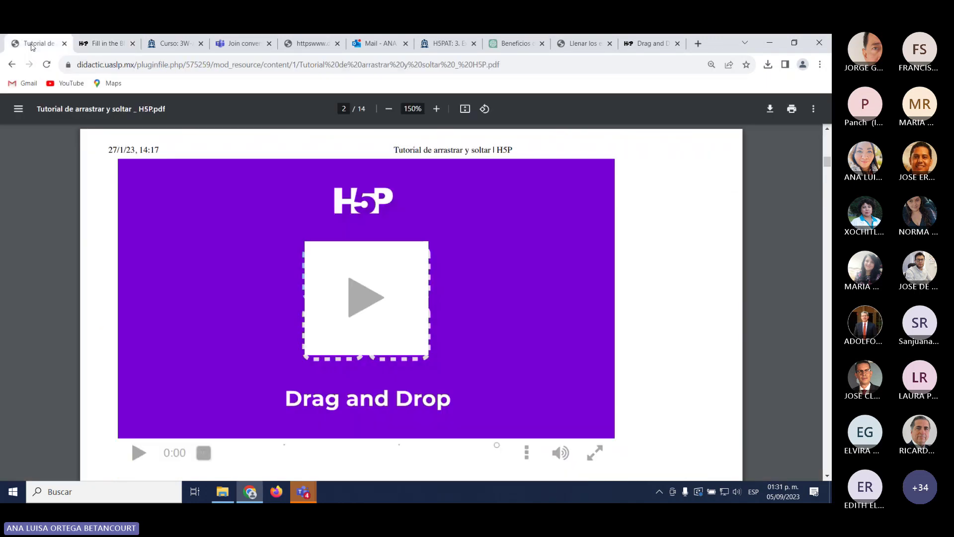
{"action": "left_click", "coordinate": [12, 65]}
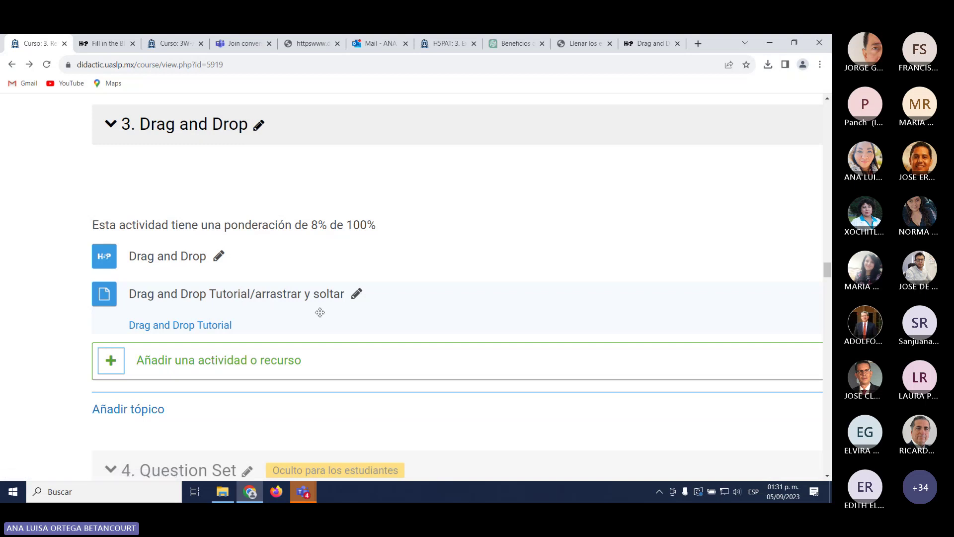
{"action": "left_click", "coordinate": [182, 297]}
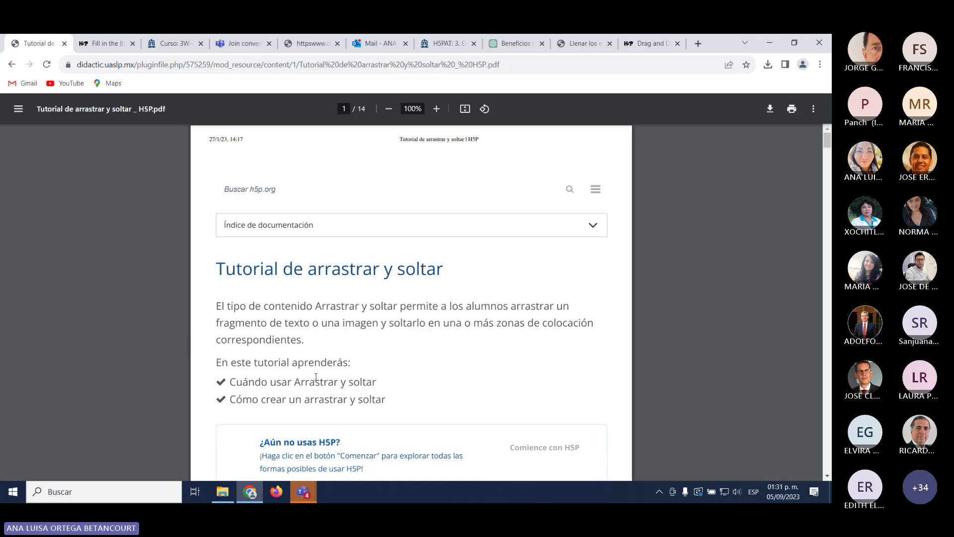
{"action": "scroll", "coordinate": [316, 435], "scroll_direction": "down", "scroll_amount": 5}
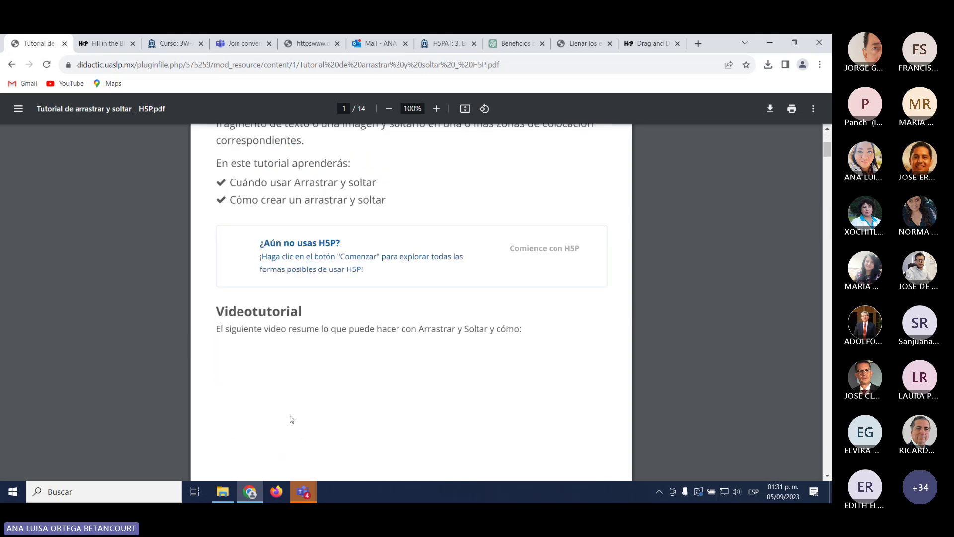
{"action": "scroll", "coordinate": [280, 418], "scroll_direction": "down", "scroll_amount": 10}
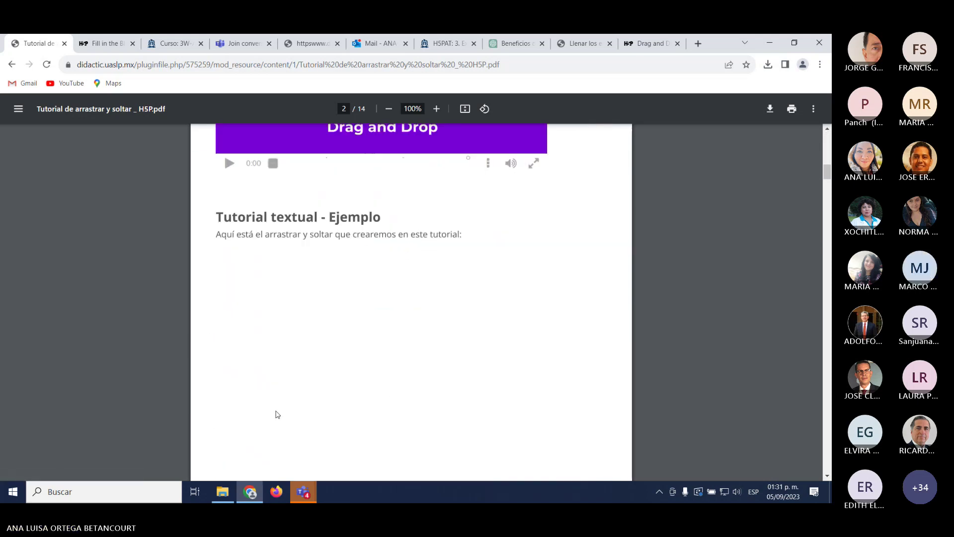
{"action": "scroll", "coordinate": [275, 418], "scroll_direction": "down", "scroll_amount": 10}
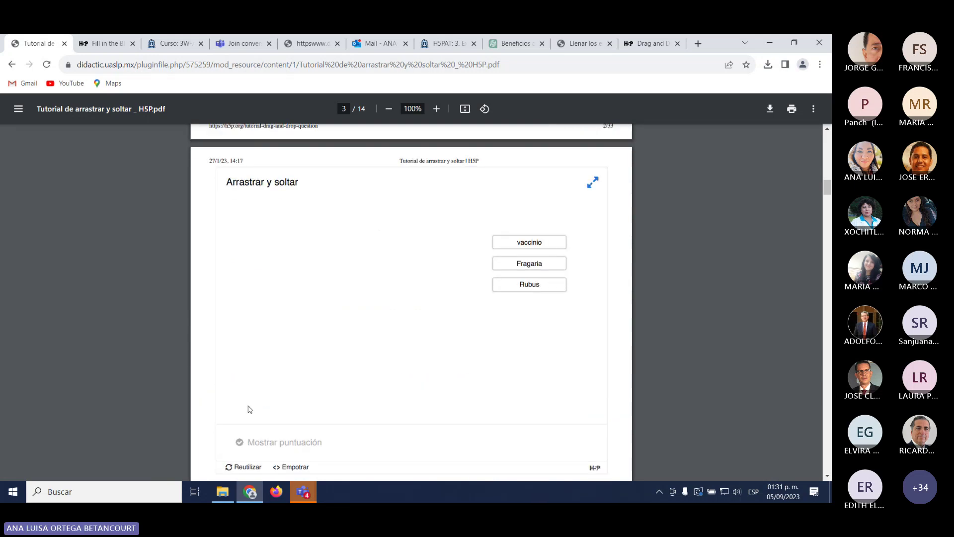
{"action": "scroll", "coordinate": [249, 408], "scroll_direction": "down", "scroll_amount": 3}
{"action": "scroll", "coordinate": [249, 408], "scroll_direction": "down", "scroll_amount": 4}
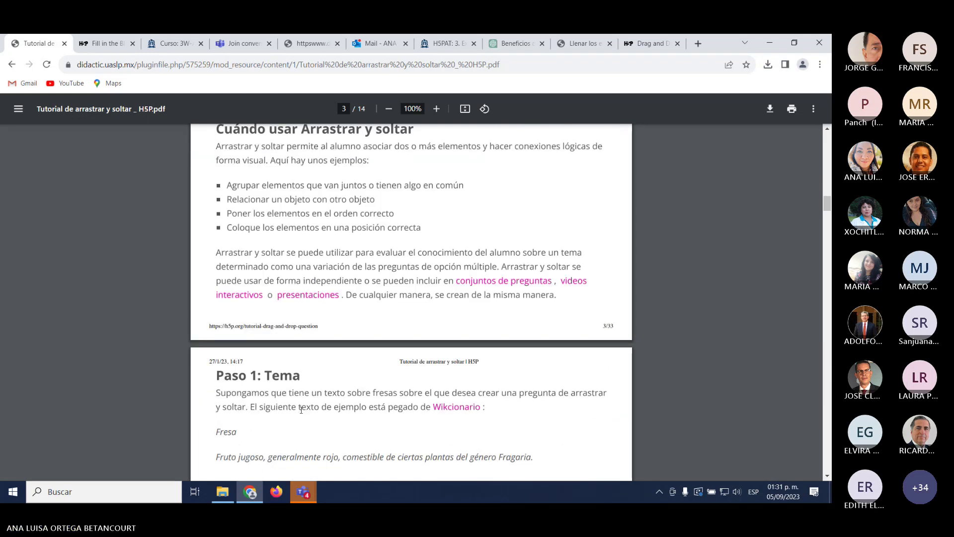